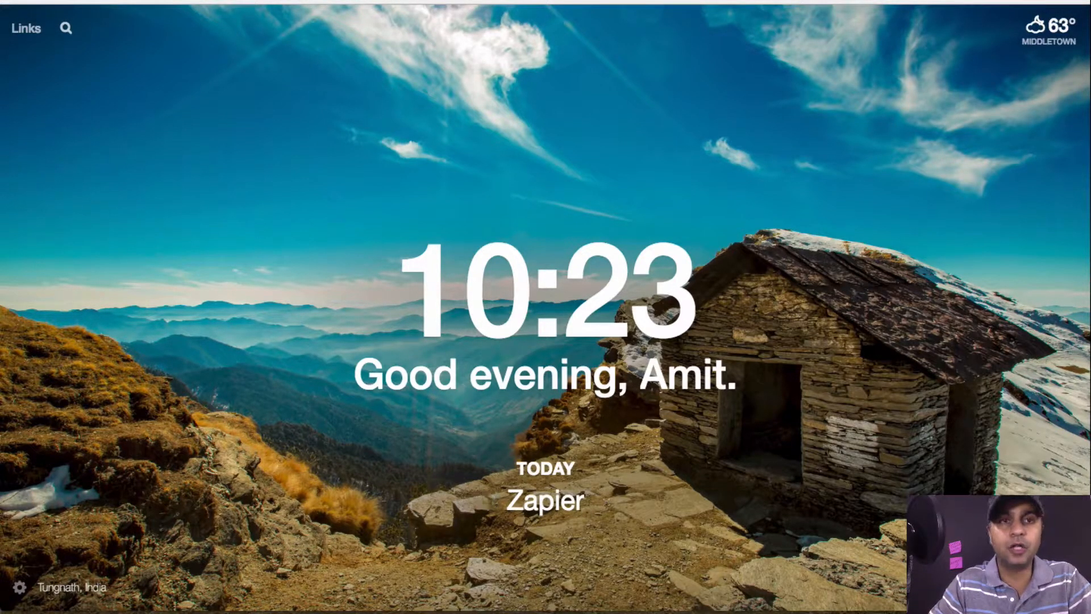
Switch from the Zapier Explore tab to the Trello tab showing the Demio card's zap ideas.
key(ctrl+Tab)
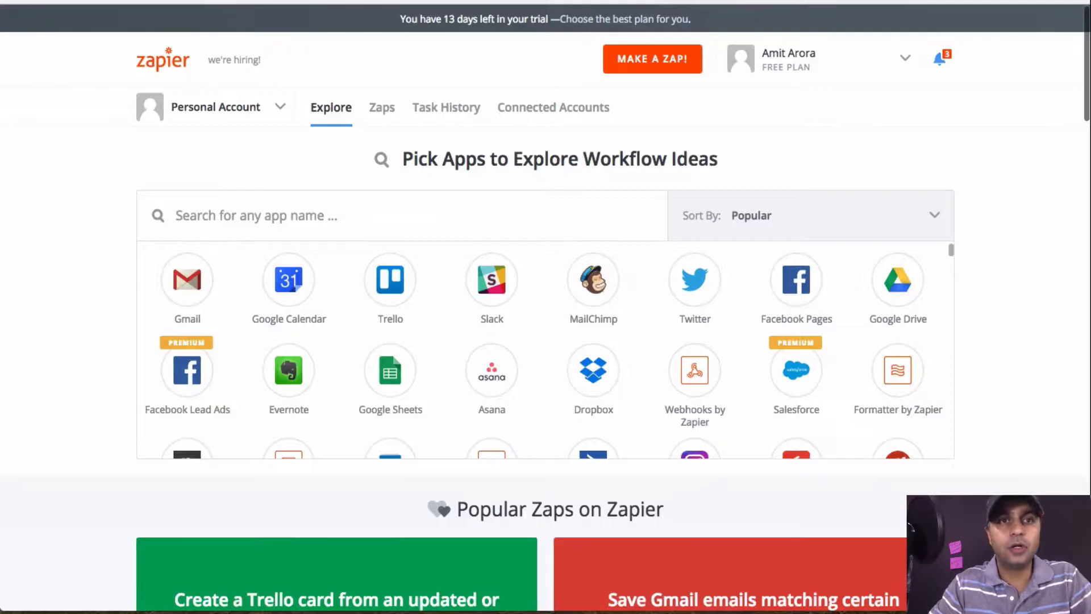
key(ctrl+Tab)
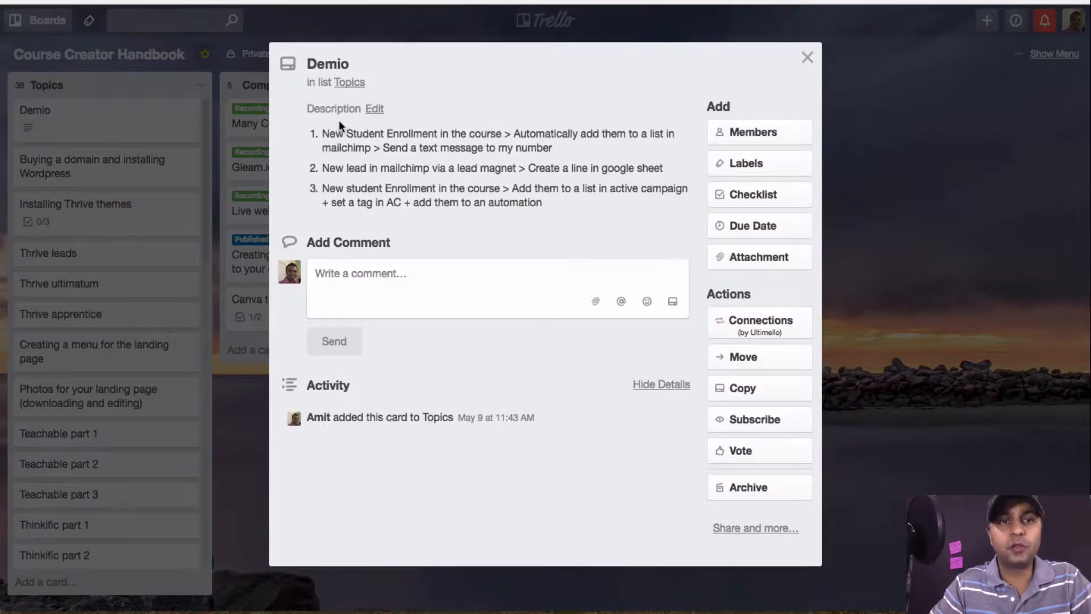
Copy the zap-idea list from the Demio card's description and close the card.
click(360, 64)
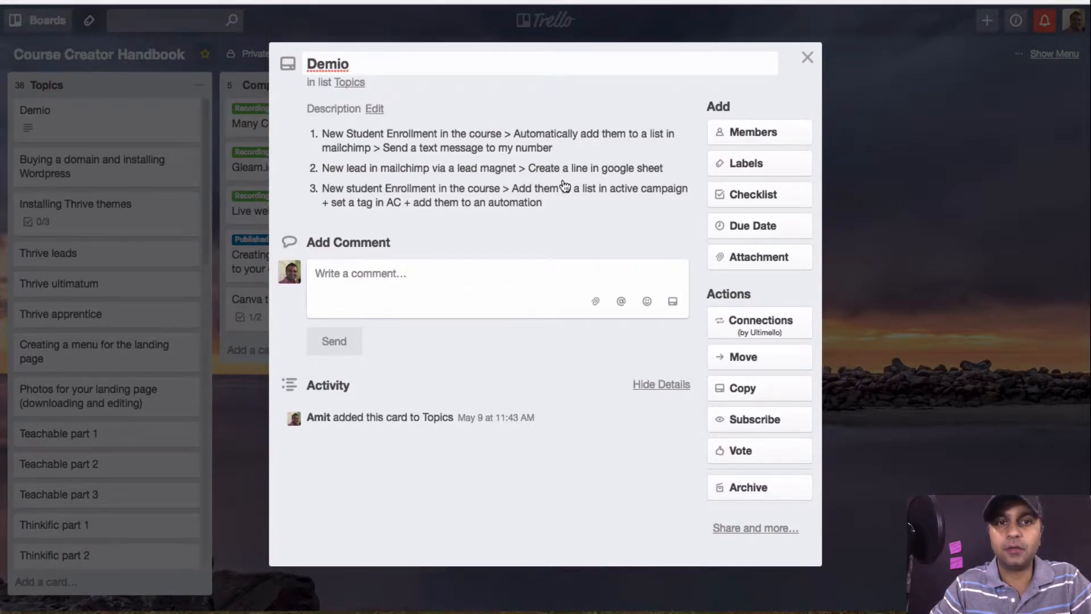
click(540, 199)
key(ctrl+c)
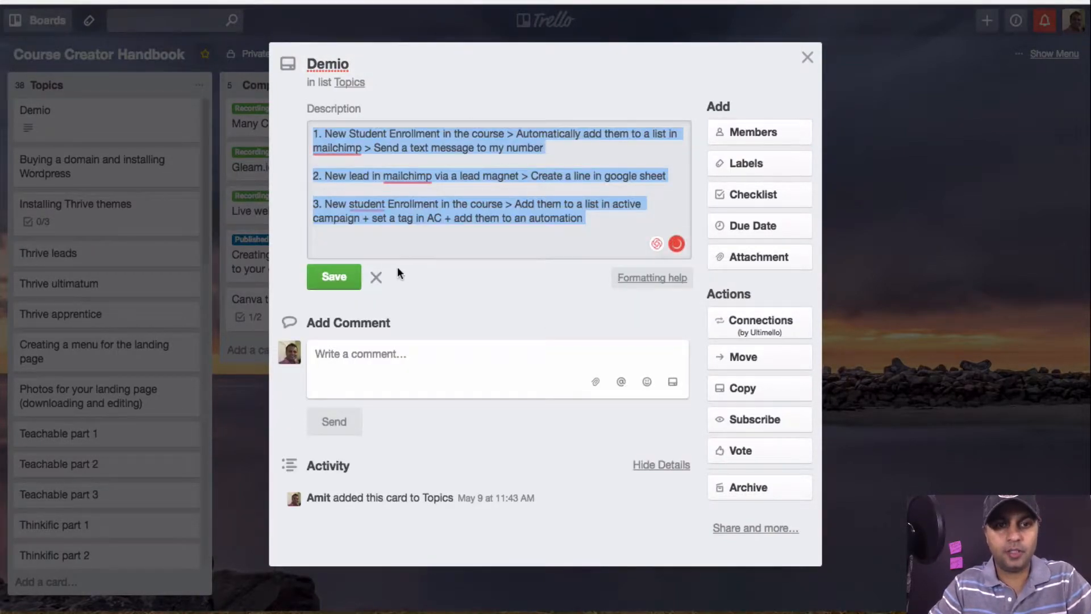
click(376, 277)
click(807, 56)
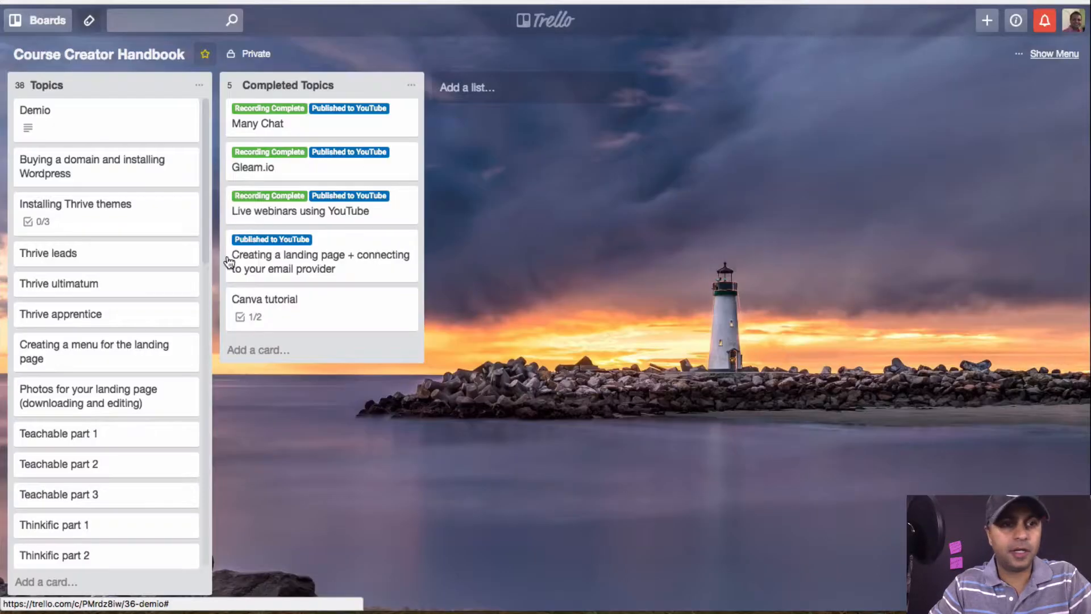
Scroll the Topics list to bring the Zapier card into view.
scroll(136, 328, down, 8)
scroll(137, 330, down, 7)
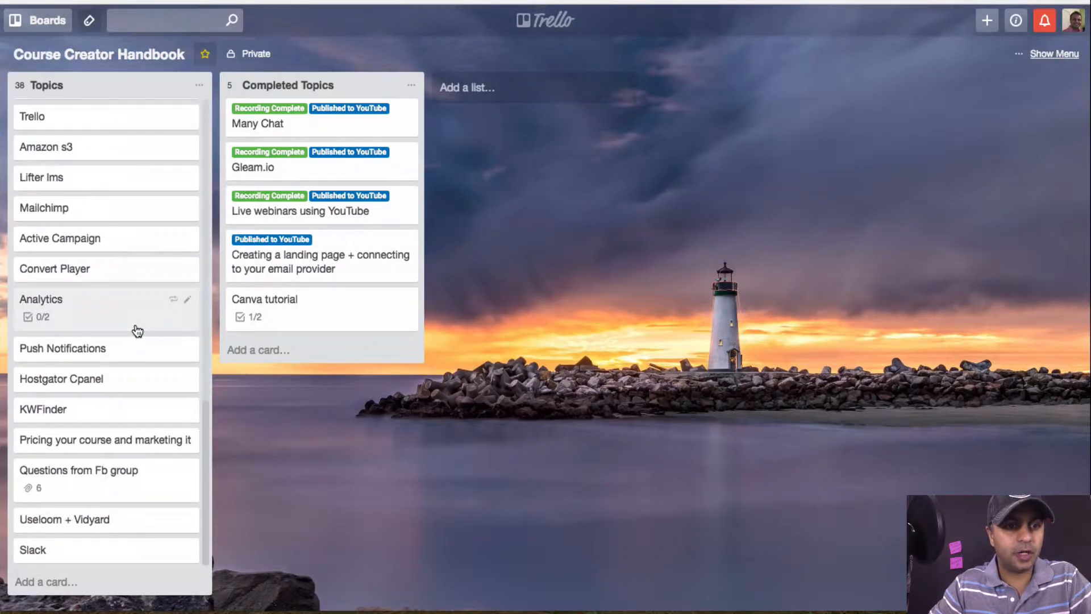
scroll(107, 422, up, 3)
scroll(106, 424, up, 2)
Overwrite the Zapier card's old two-item description with the pasted three-item zap list and save.
click(112, 265)
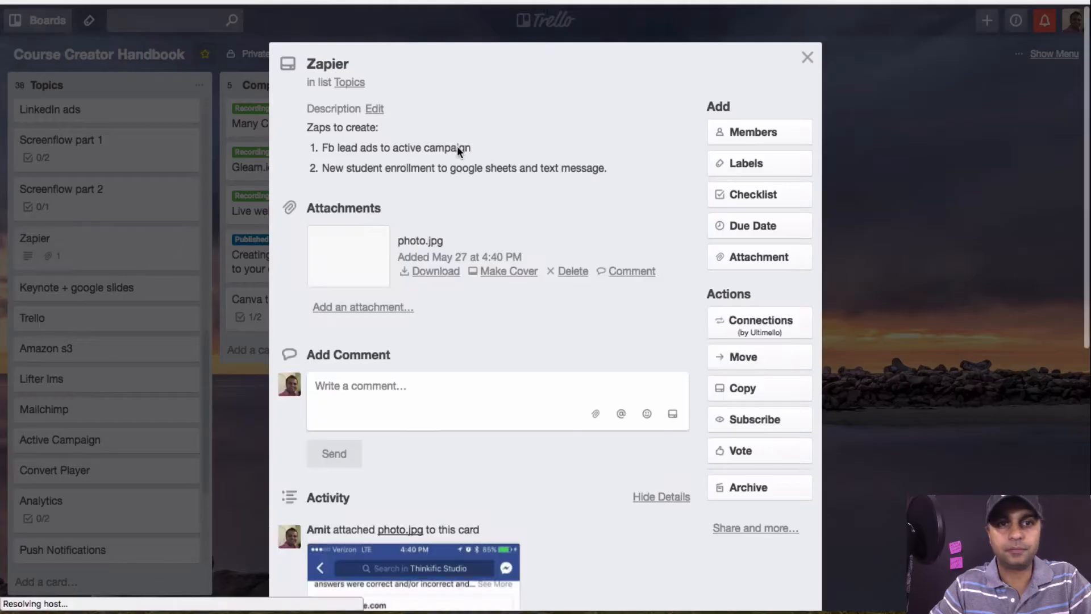
click(462, 168)
key(ctrl+a)
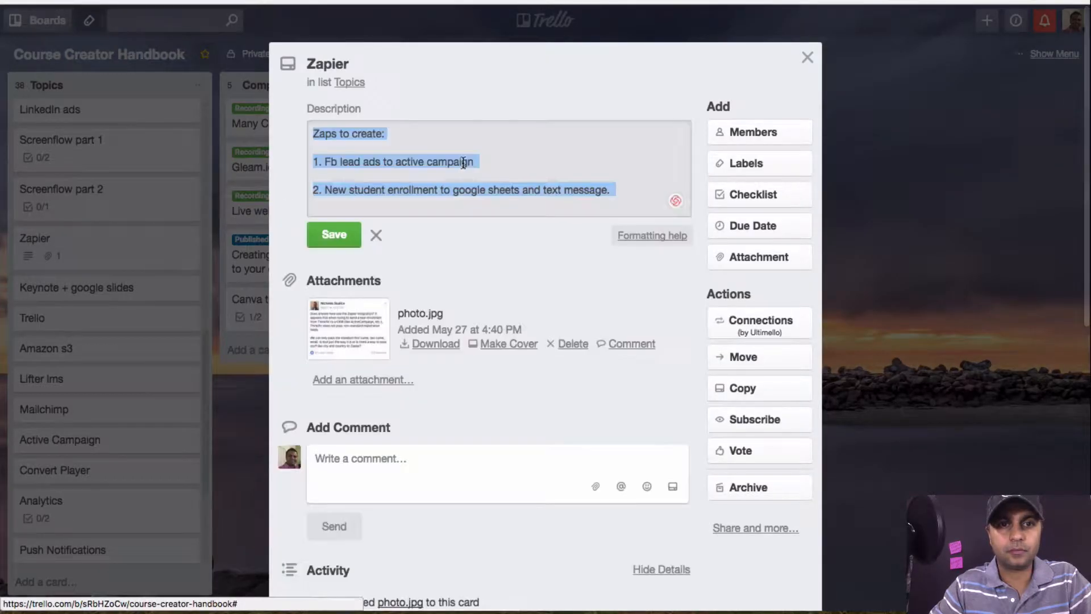
click(609, 191)
key(Return)
key(ctrl+a)
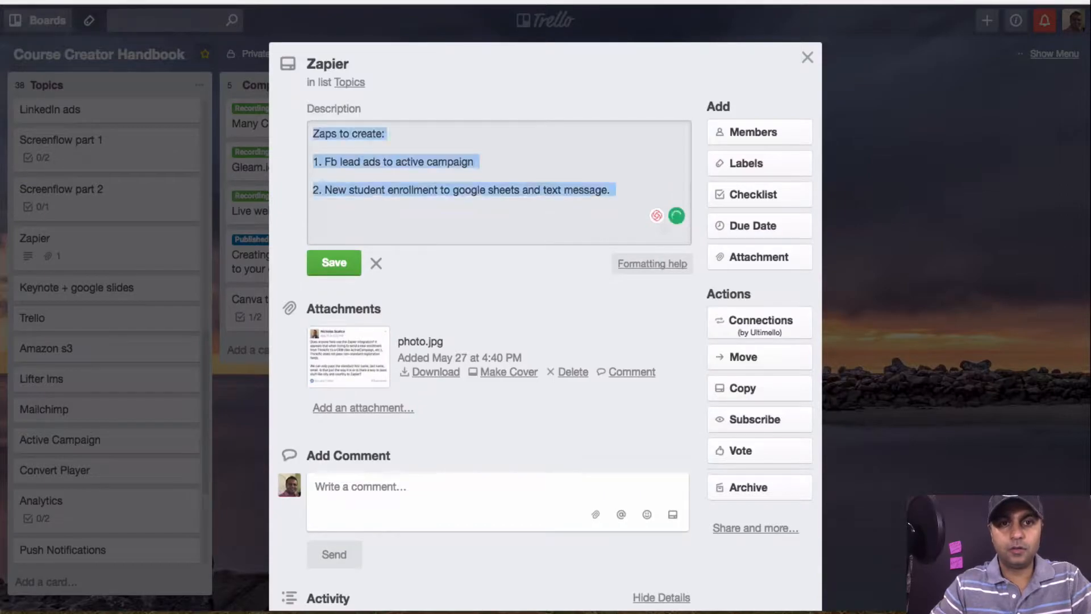
key(ctrl+v)
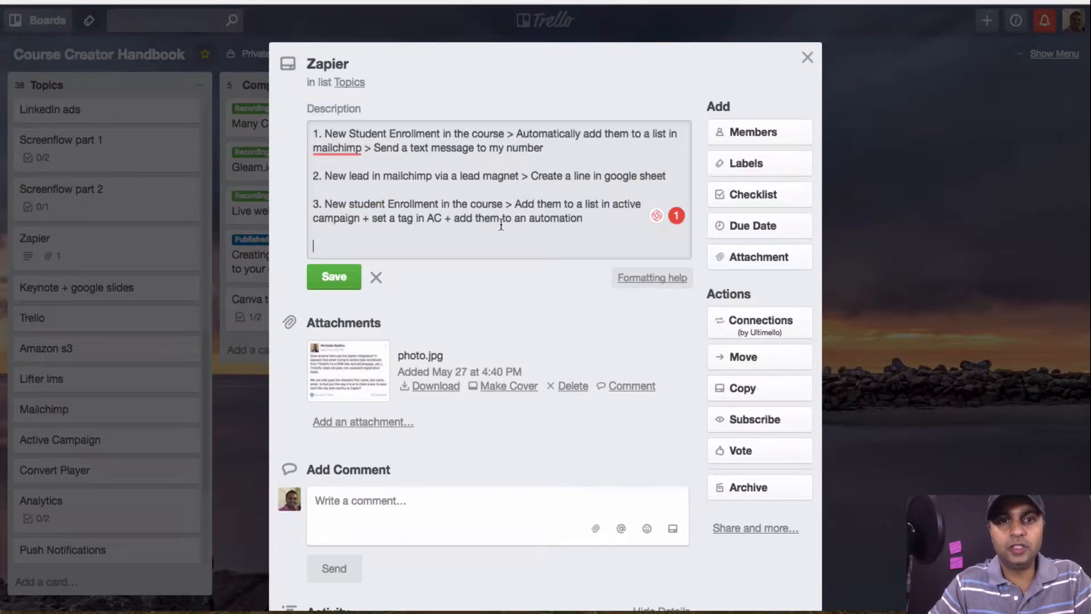
click(334, 276)
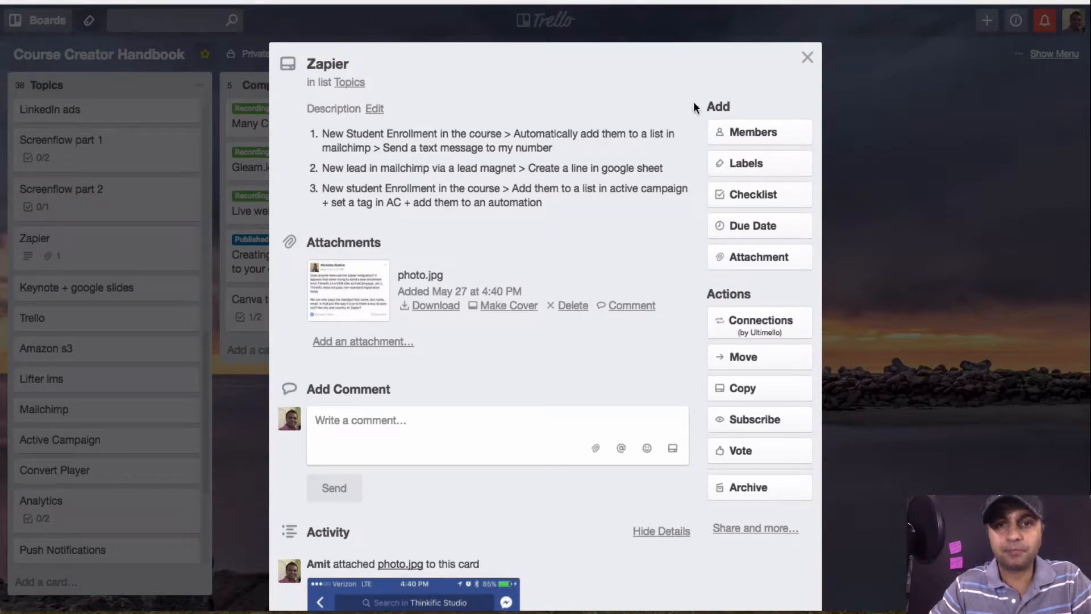
Close the Zapier card and open the myTeachable bookmark in a new tab.
click(815, 60)
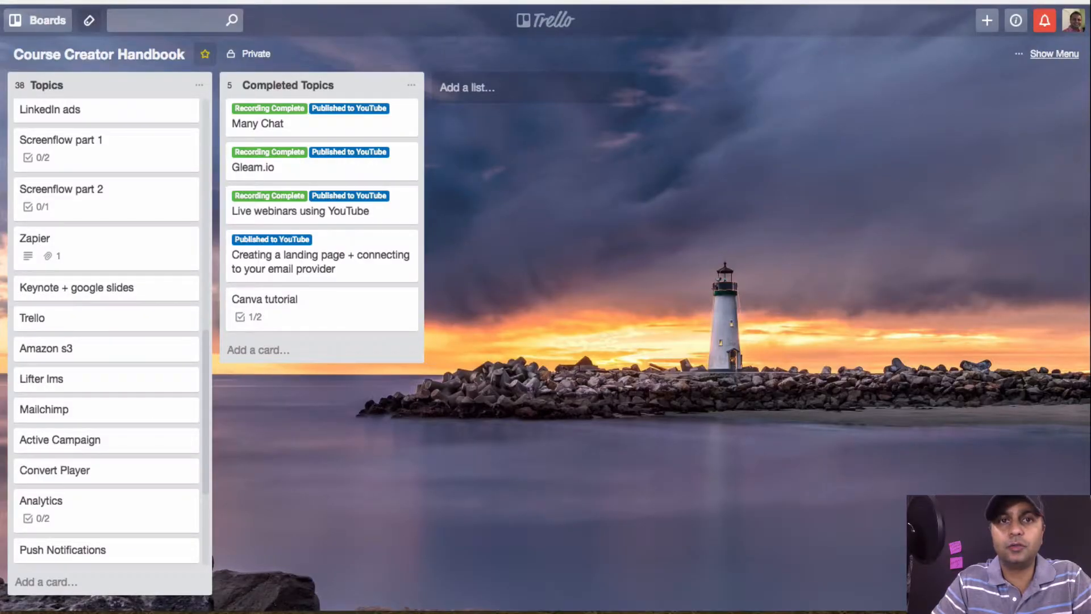
key(super+t)
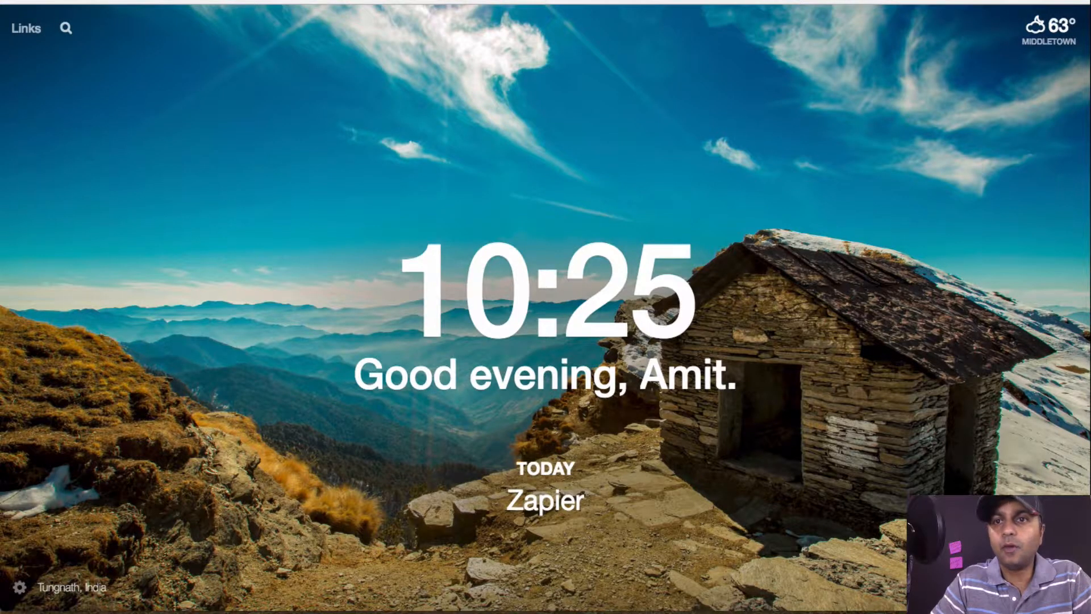
click(982, 1)
mouse_move(847, 30)
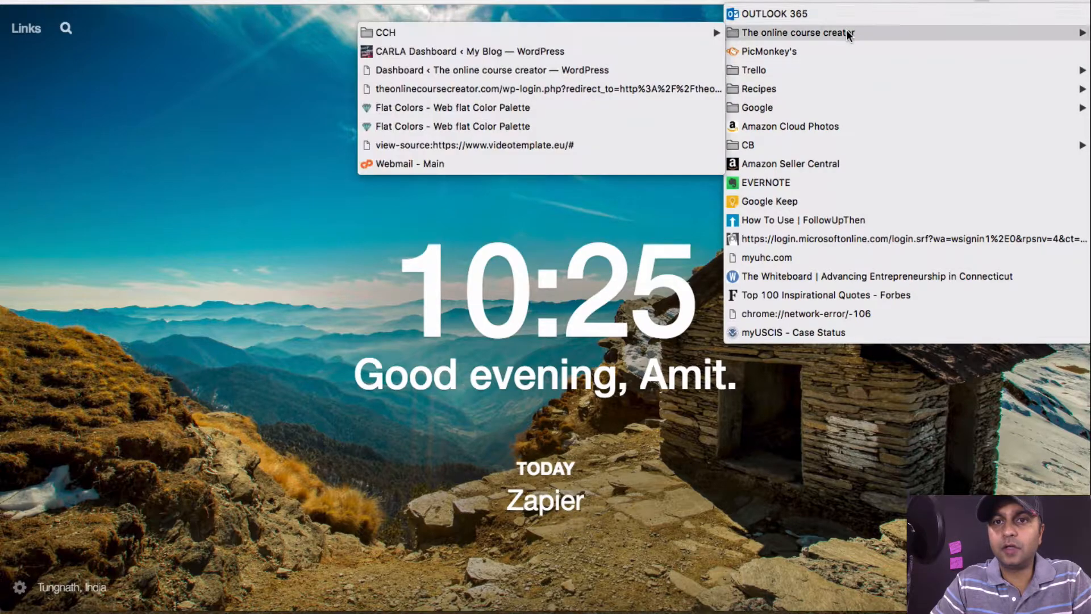
mouse_move(661, 34)
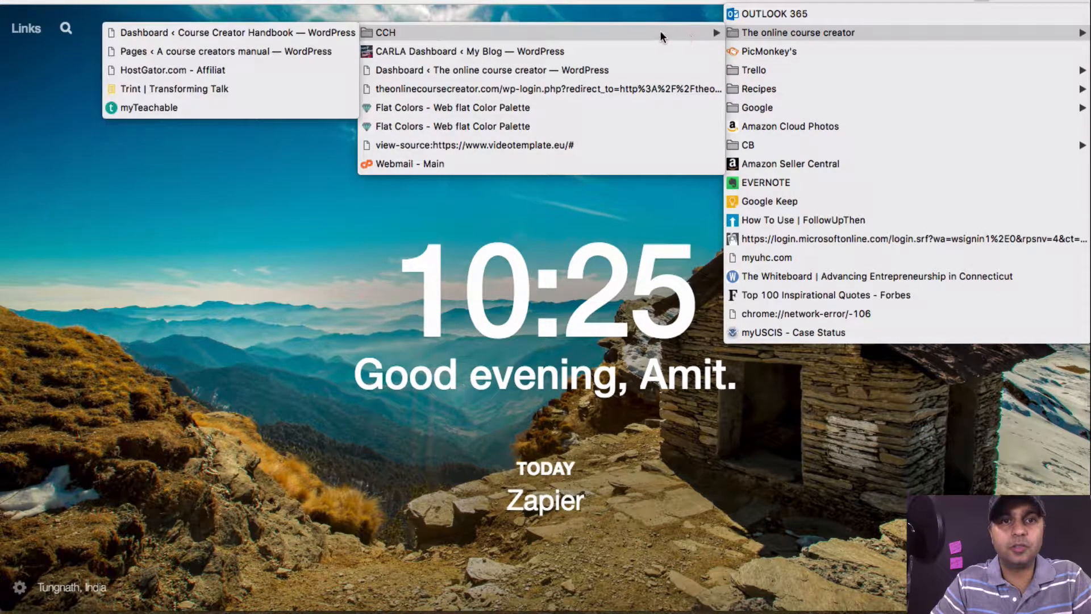
click(228, 107)
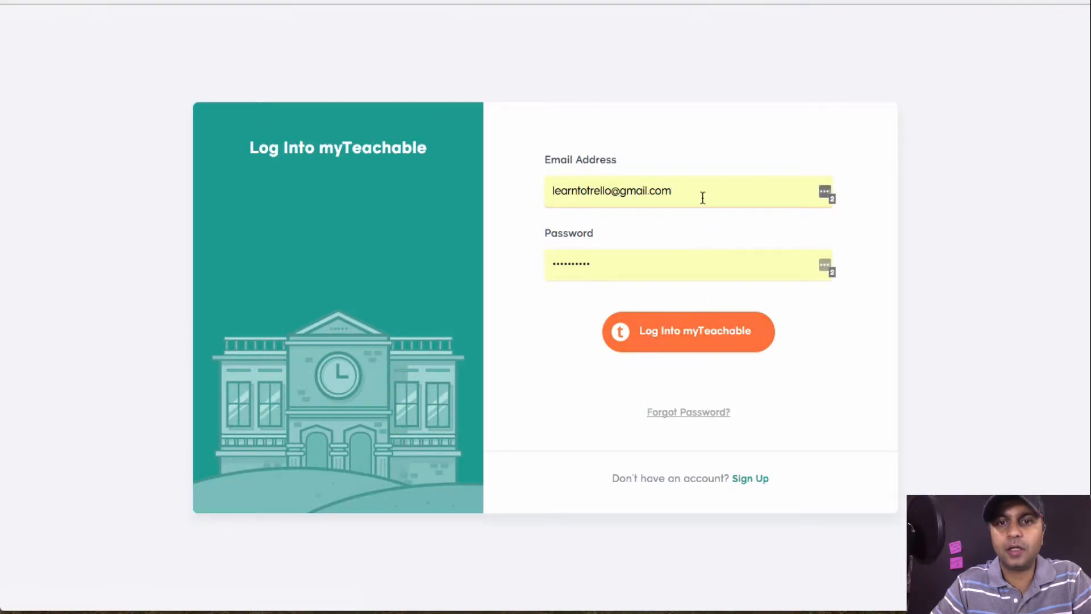
Log into myTeachable with the saved course creator login and open the Course creator handbook school.
drag(703, 197, 525, 192)
text(cour)
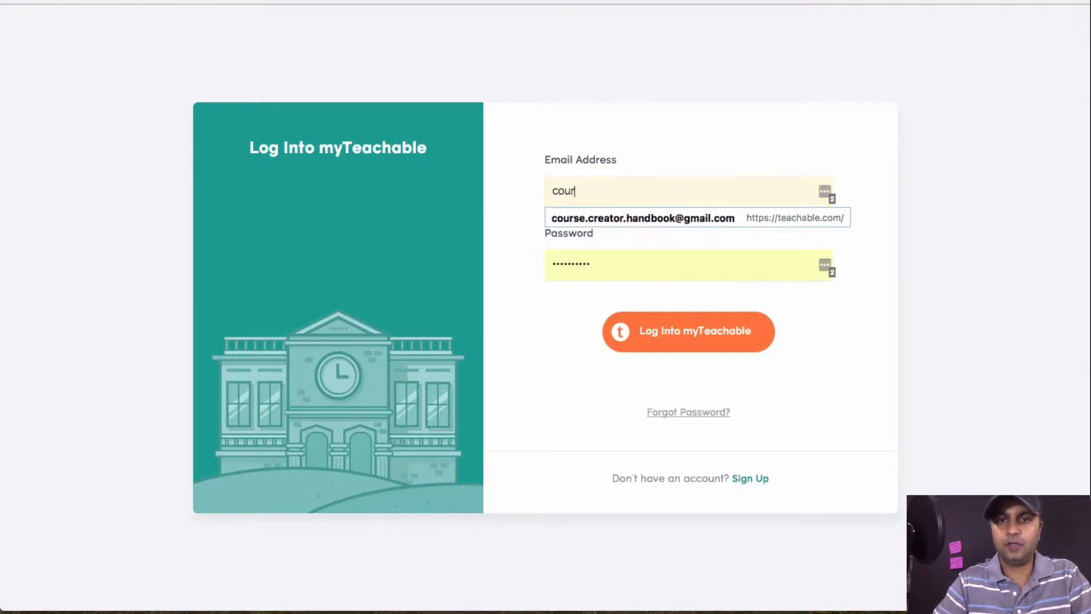
key(Down)
key(Return)
key(Return)
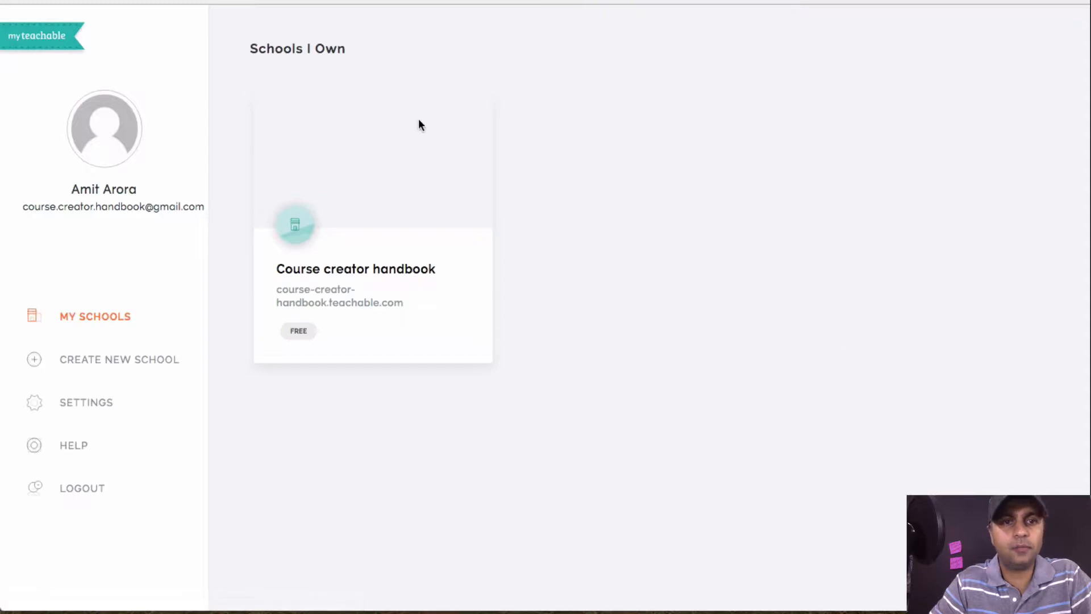
click(331, 354)
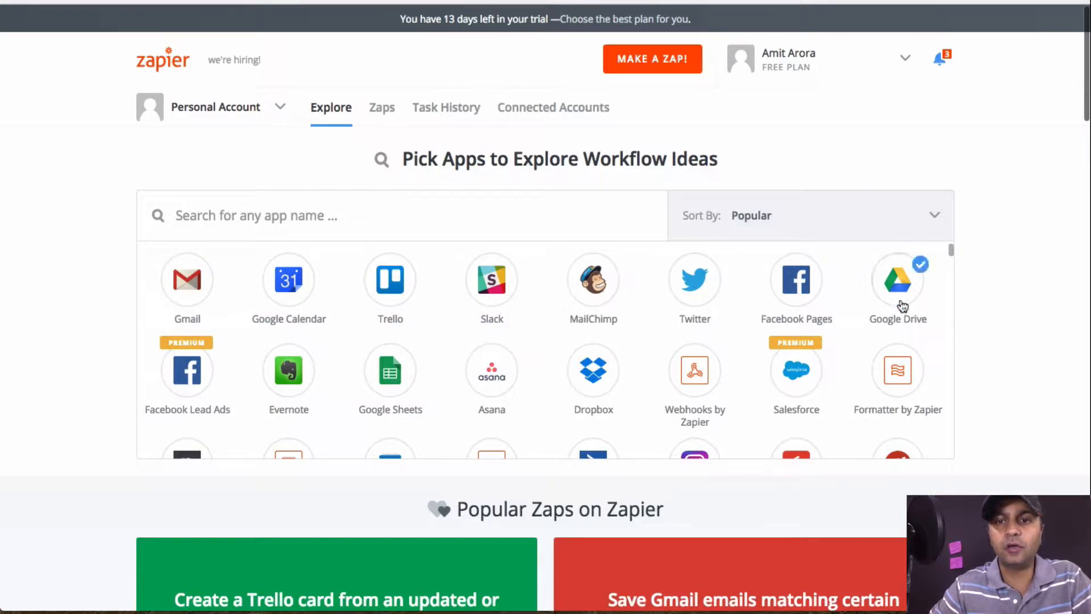
Go to the Zaps list and choose Make a New Zap to open an untitled zap.
scroll(1016, 348, down, 8)
scroll(1016, 346, down, 6)
scroll(1017, 347, up, 15)
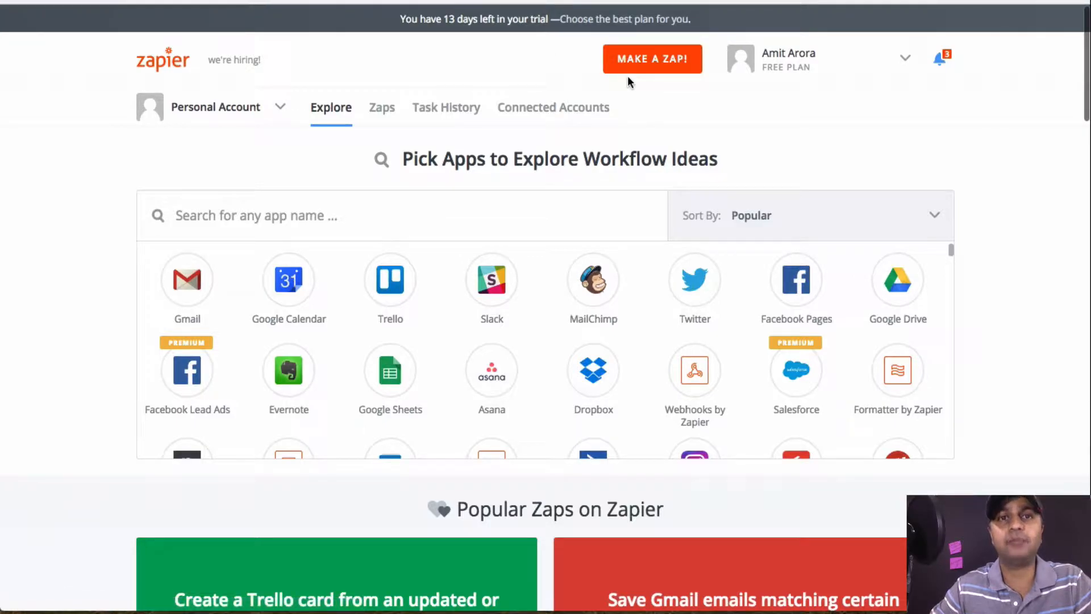
click(381, 108)
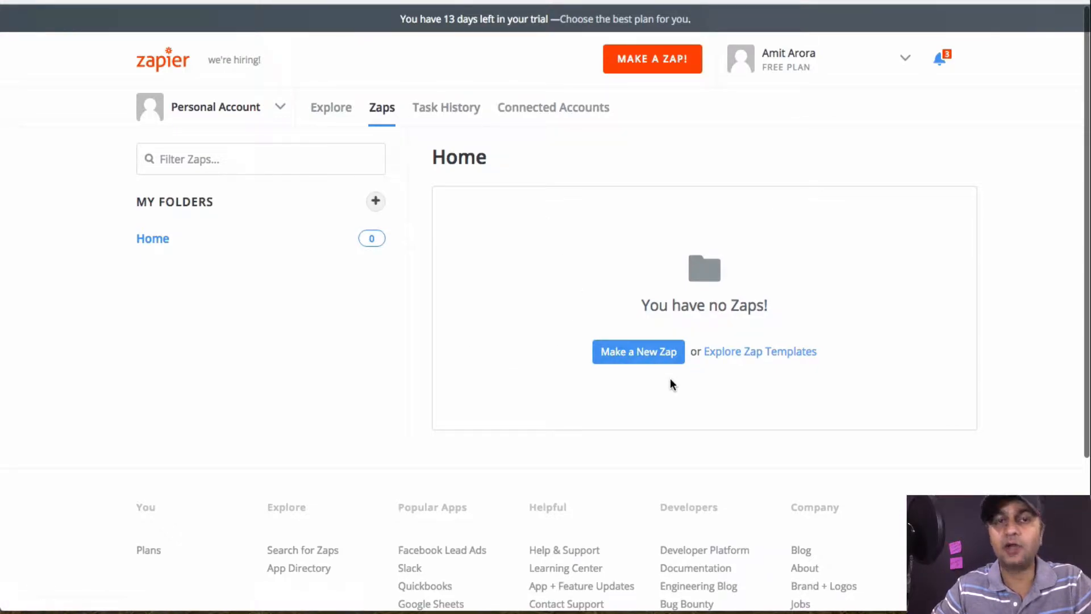
click(652, 359)
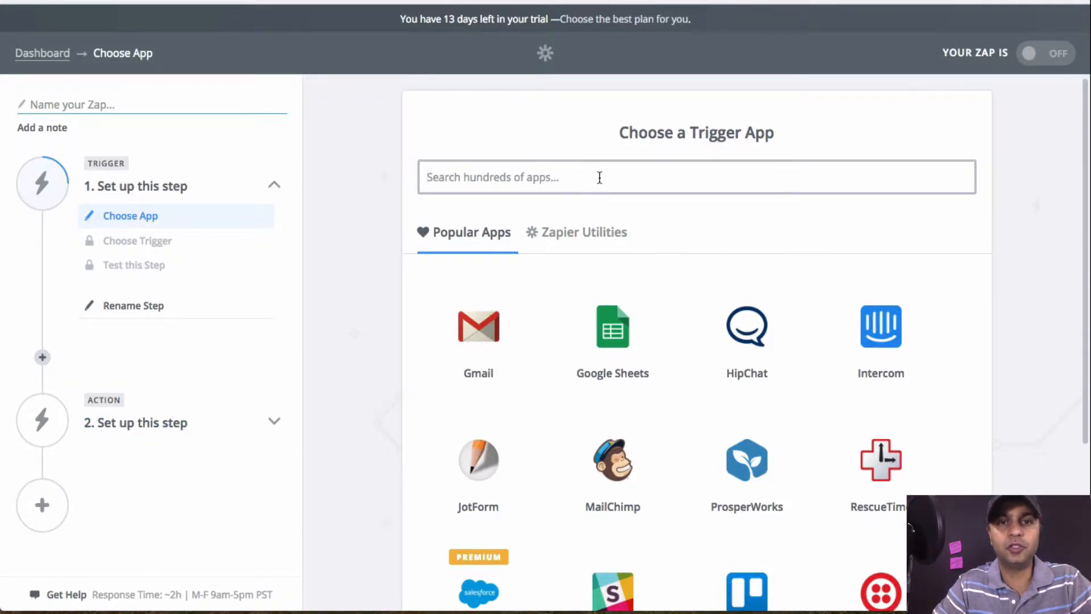
Search the apps for 'teach' and pick Teachable as the trigger app.
text(teach)
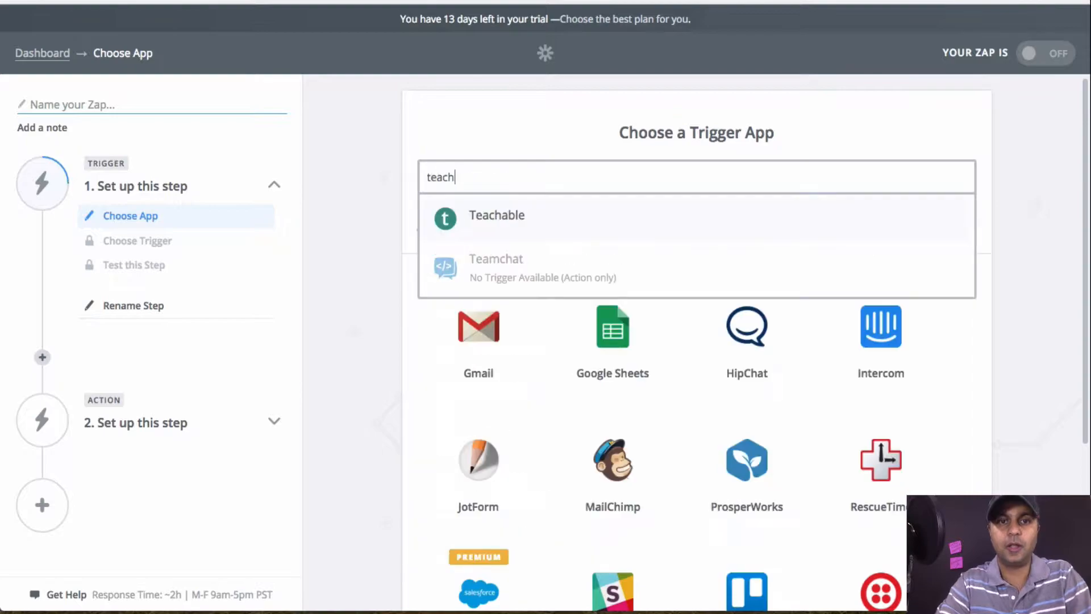
click(510, 215)
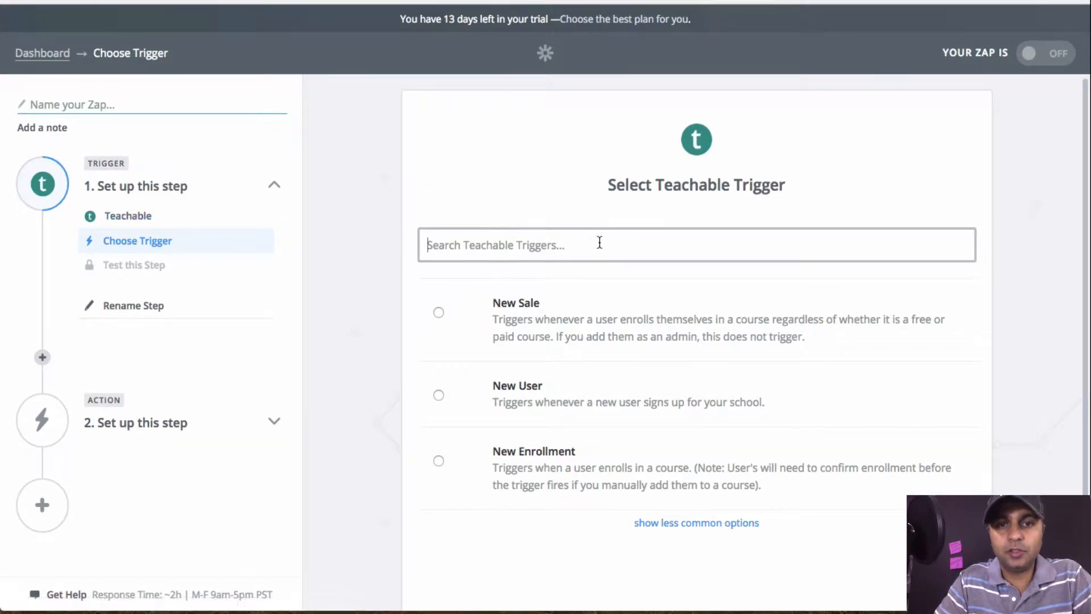
Select New Enrollment as the Teachable trigger and save to continue.
scroll(599, 243, down, 1)
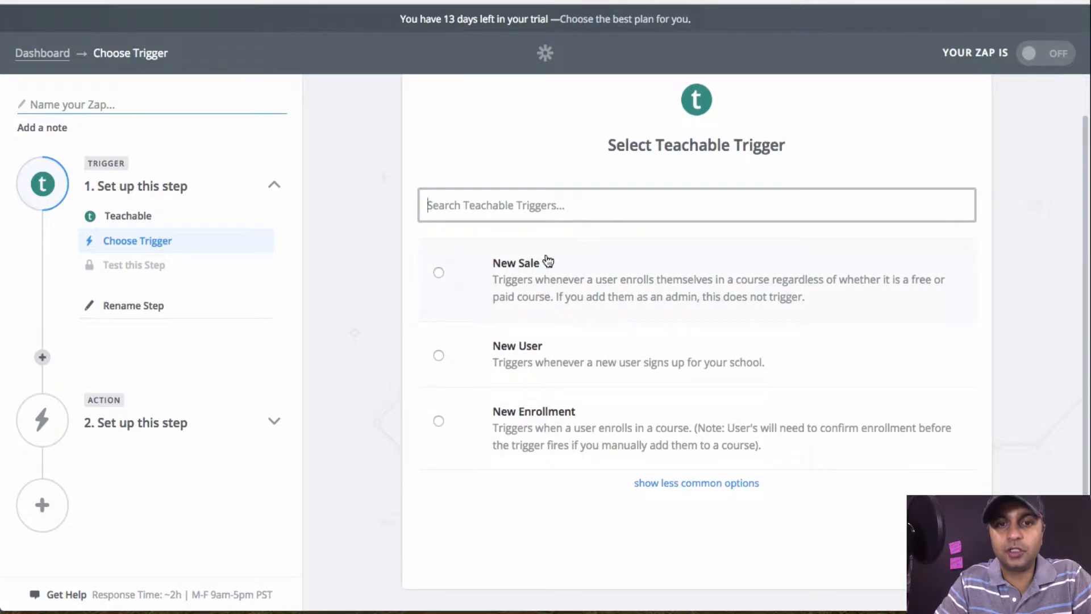
click(438, 357)
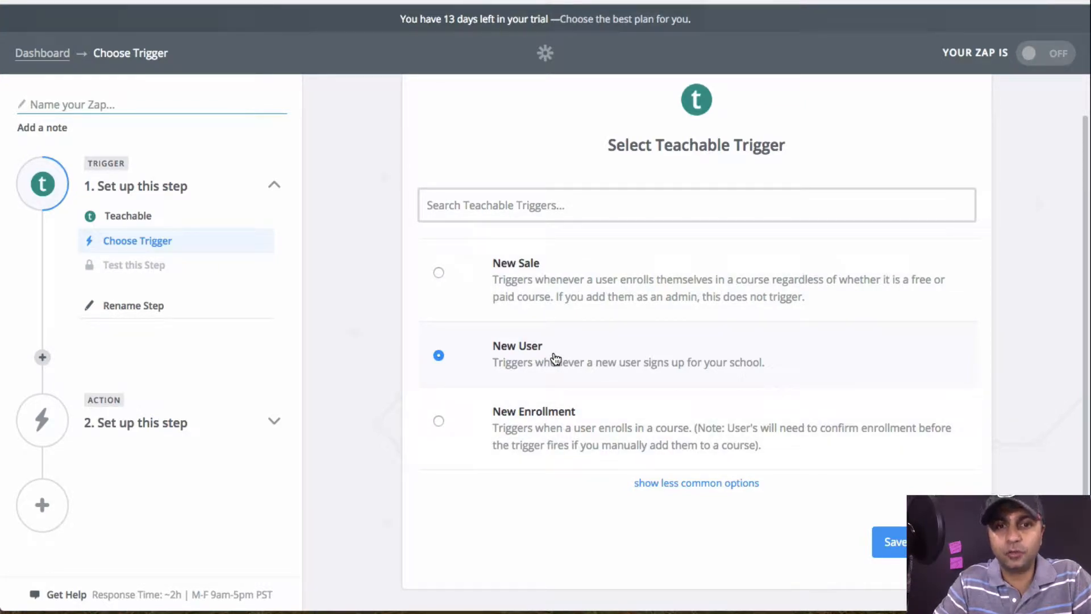
click(440, 422)
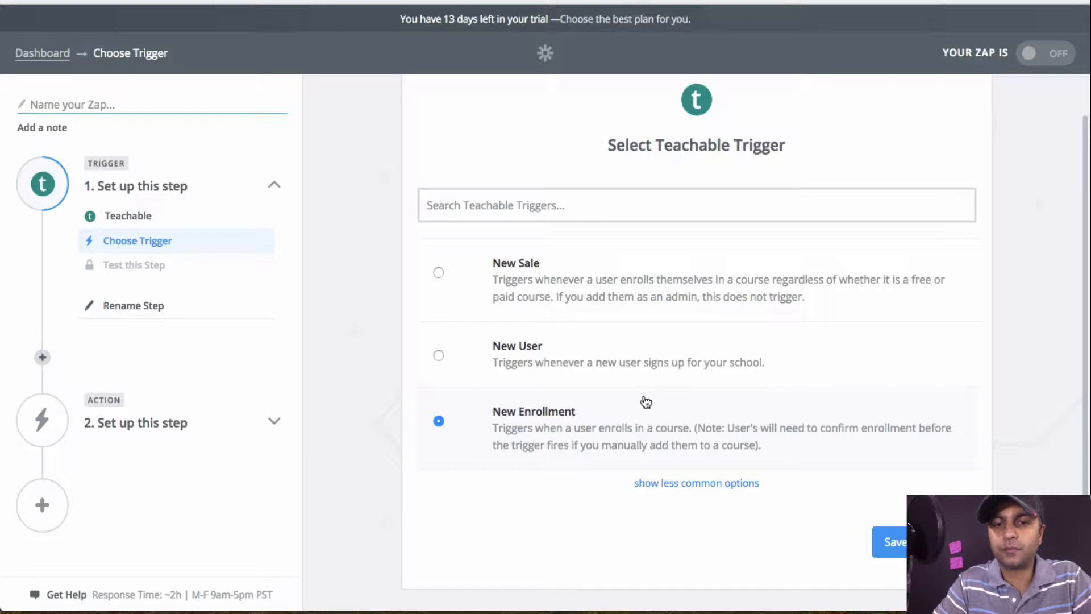
click(890, 541)
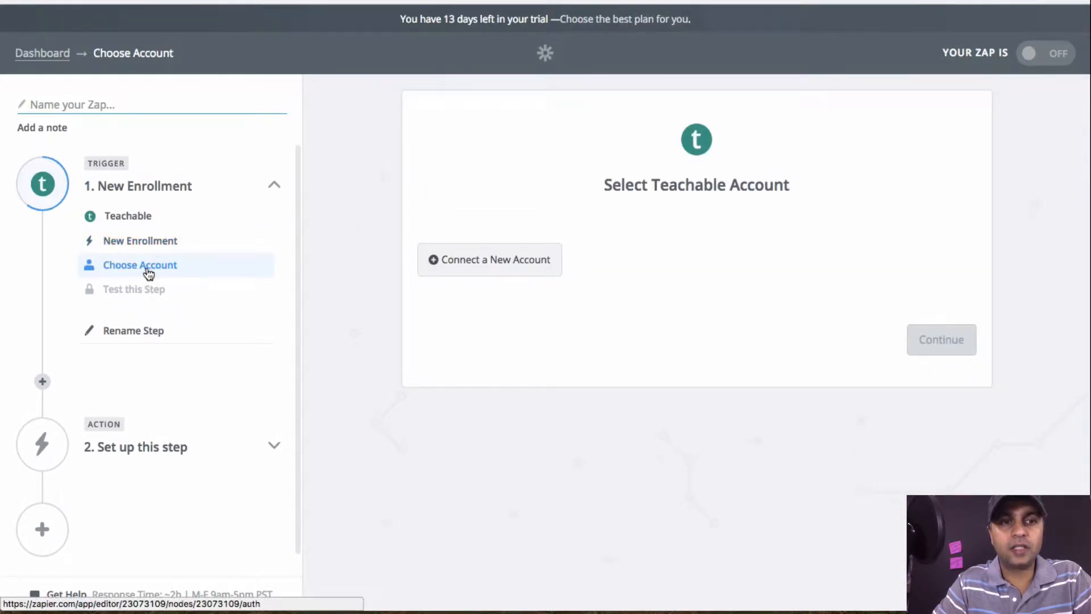
Start connecting a Teachable account by entering the account e-mail and password.
click(515, 257)
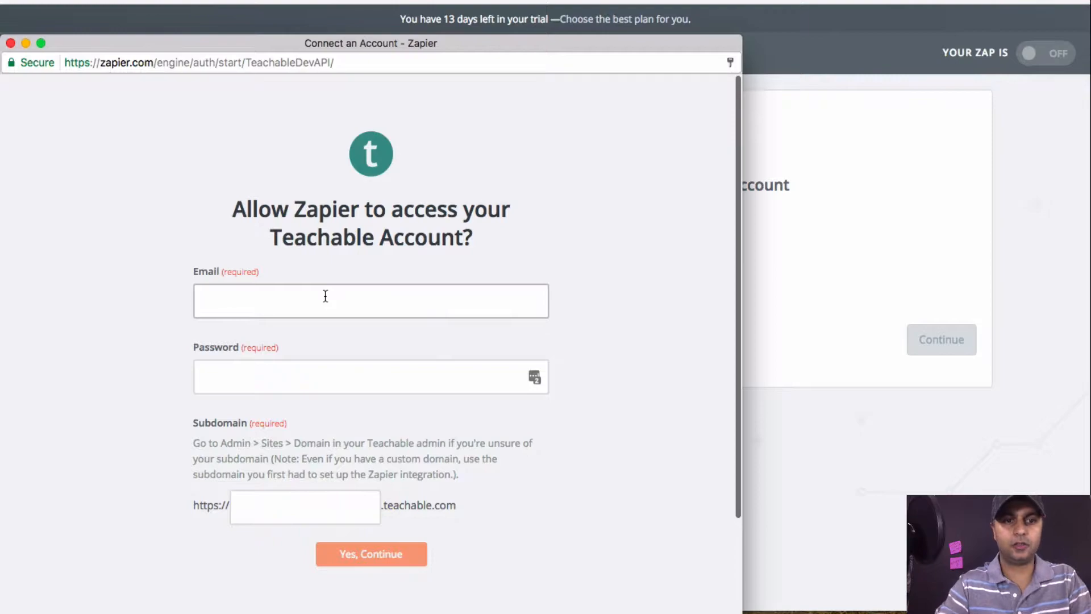
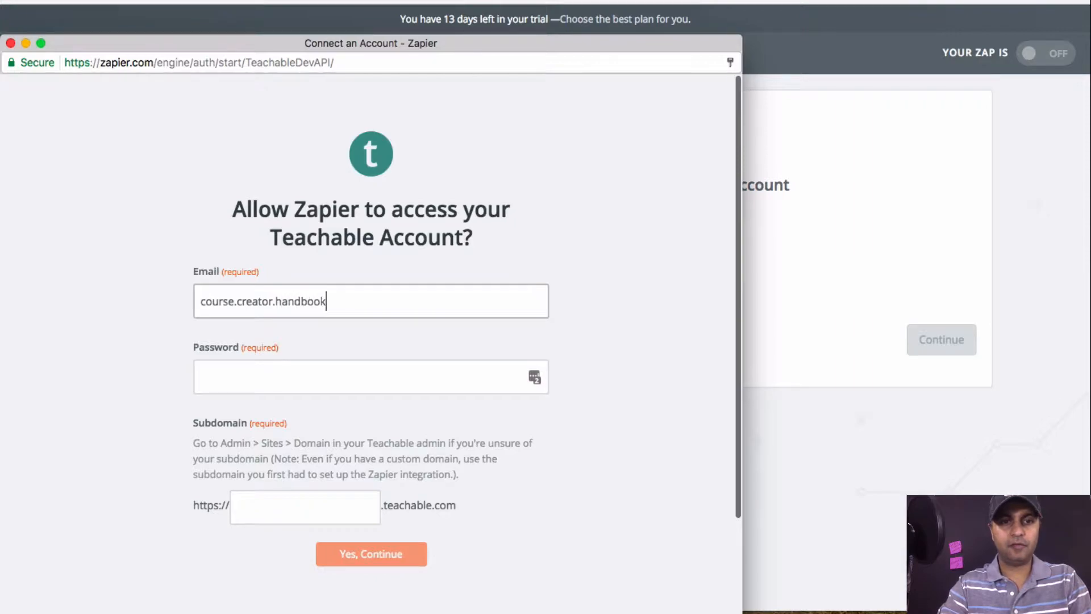
key(Tab)
text(••••••••••)
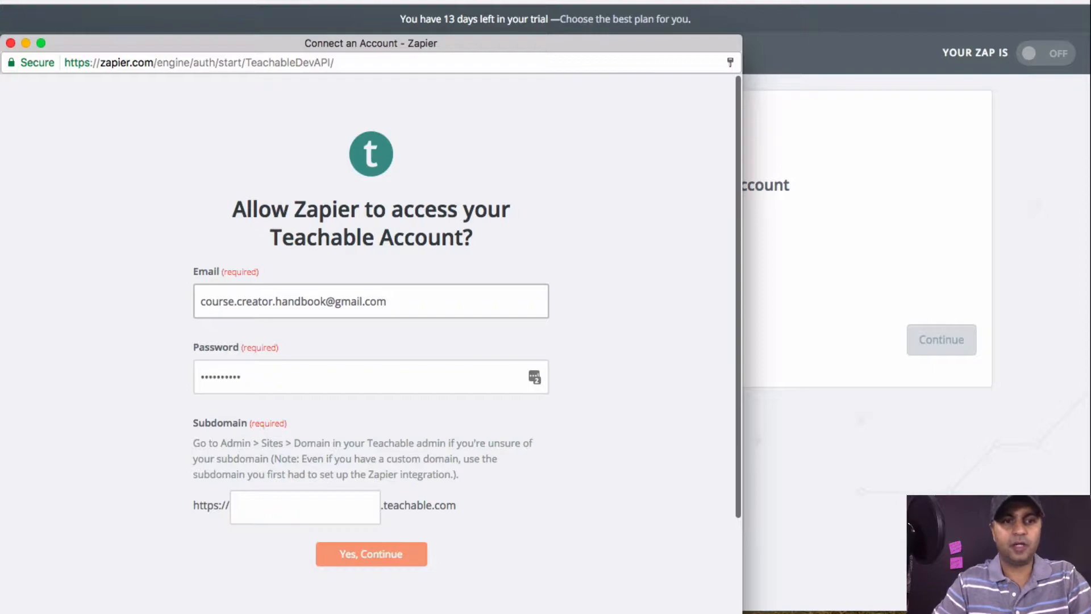
Enter the subdomain 'course-creator-handbook', correcting the typo, and authorize Zapier's access.
click(280, 509)
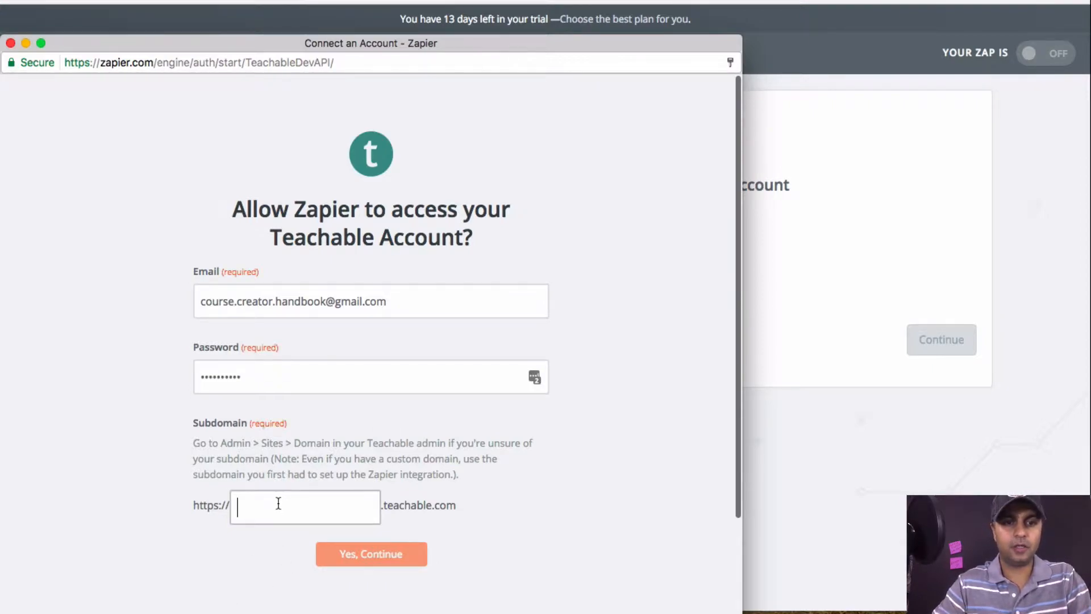
text(course-cr)
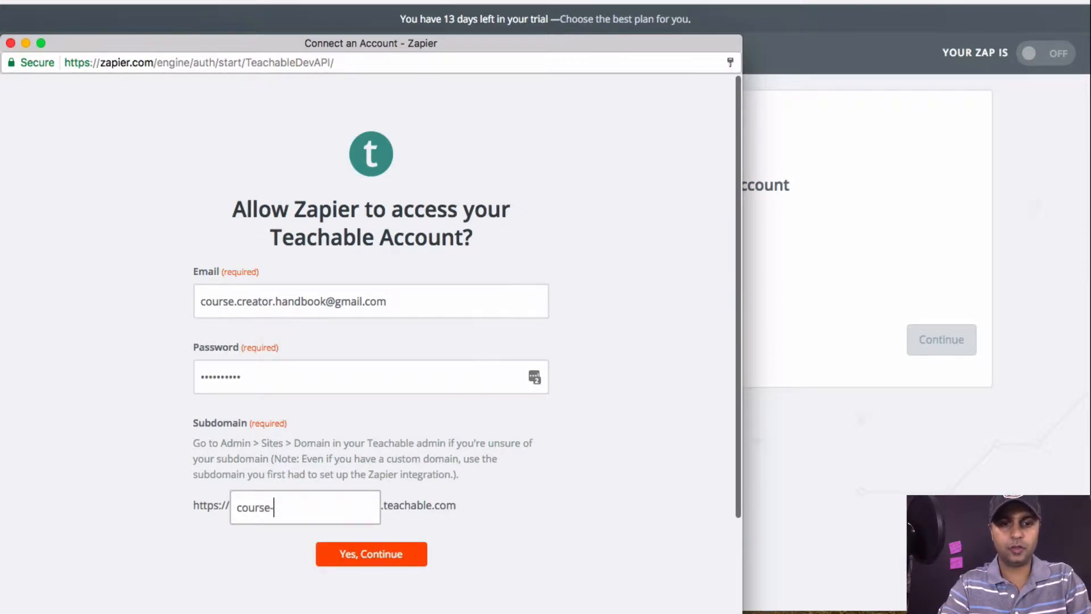
text(eator-handook)
key(BackSpace)
key(BackSpace)
key(BackSpace)
key(BackSpace)
text(do)
key(BackSpace)
text(book)
click(415, 549)
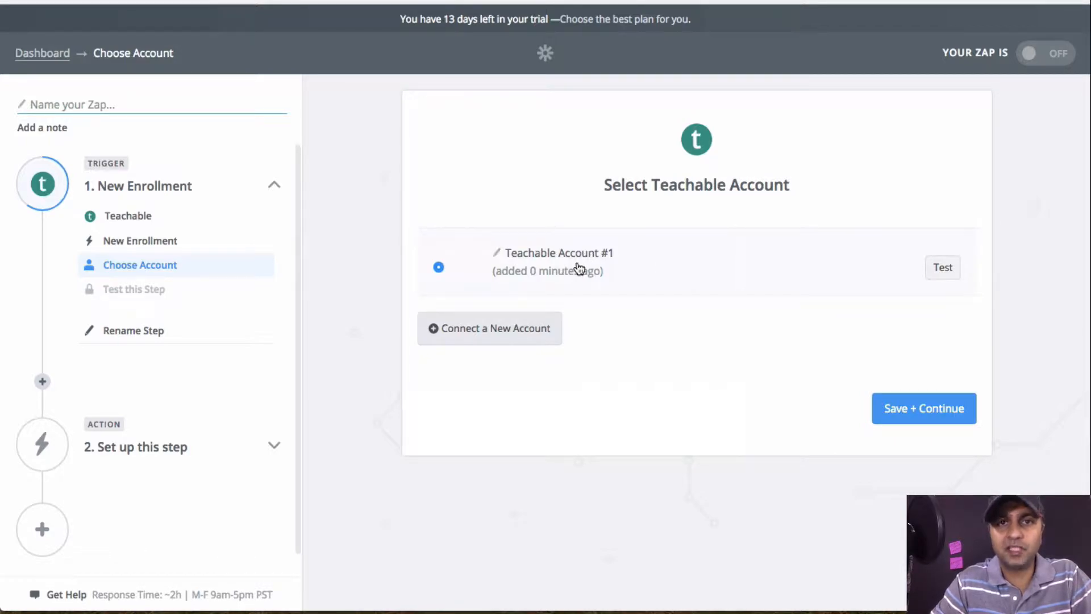
Test Teachable Account #1, save, and fetch a sample enrollment until the test succeeds.
click(934, 272)
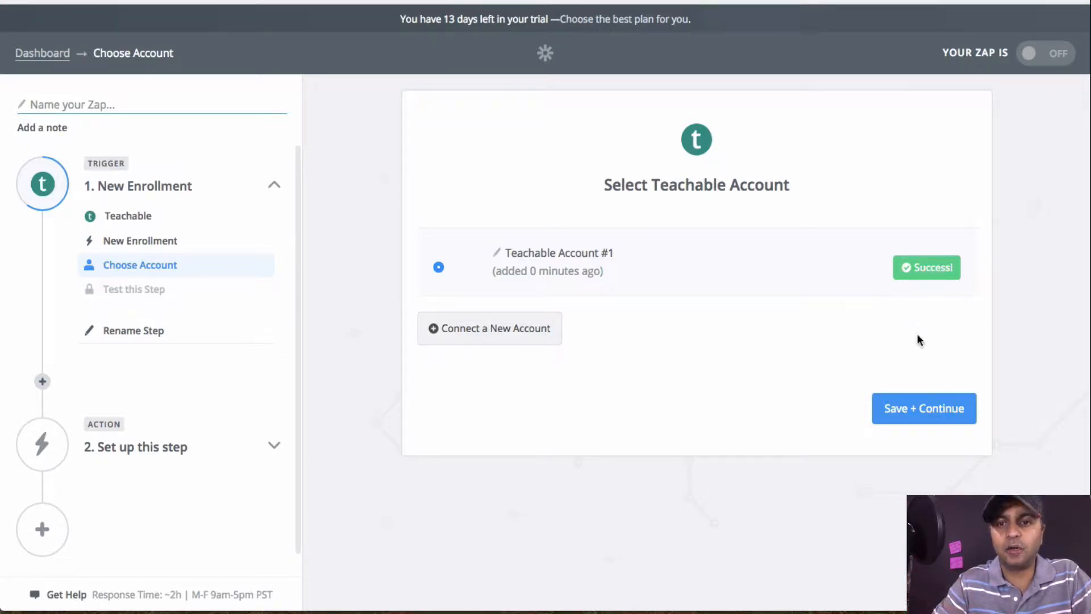
click(921, 408)
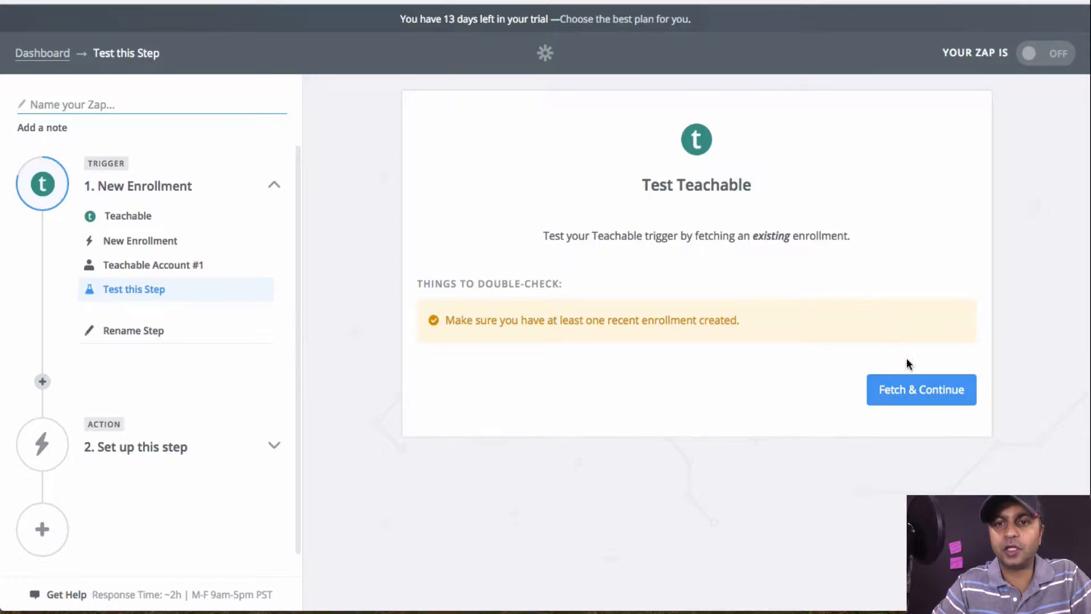
click(934, 392)
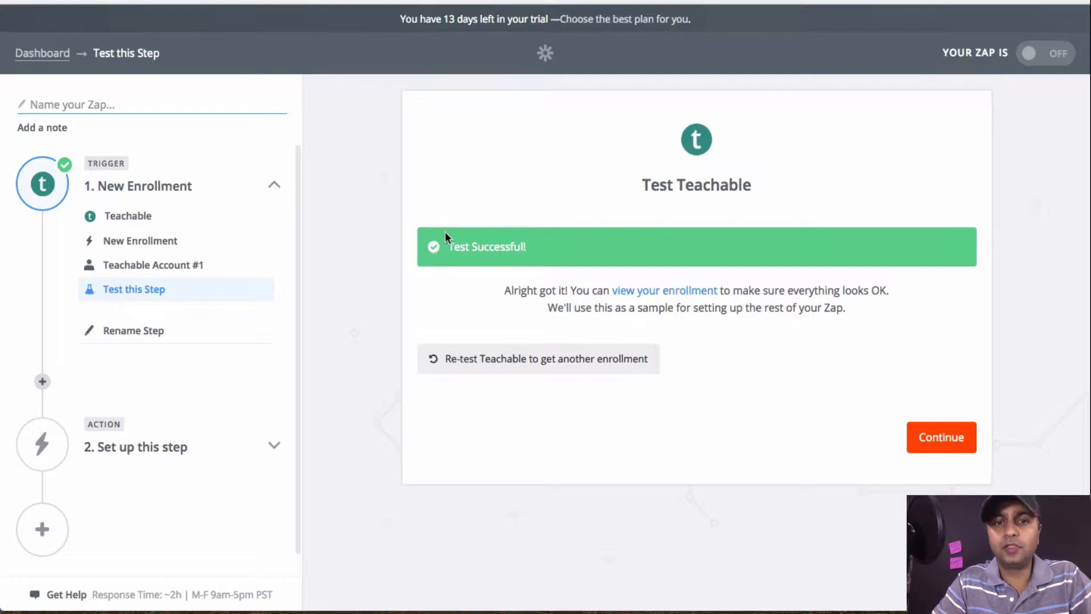
drag(449, 246, 527, 246)
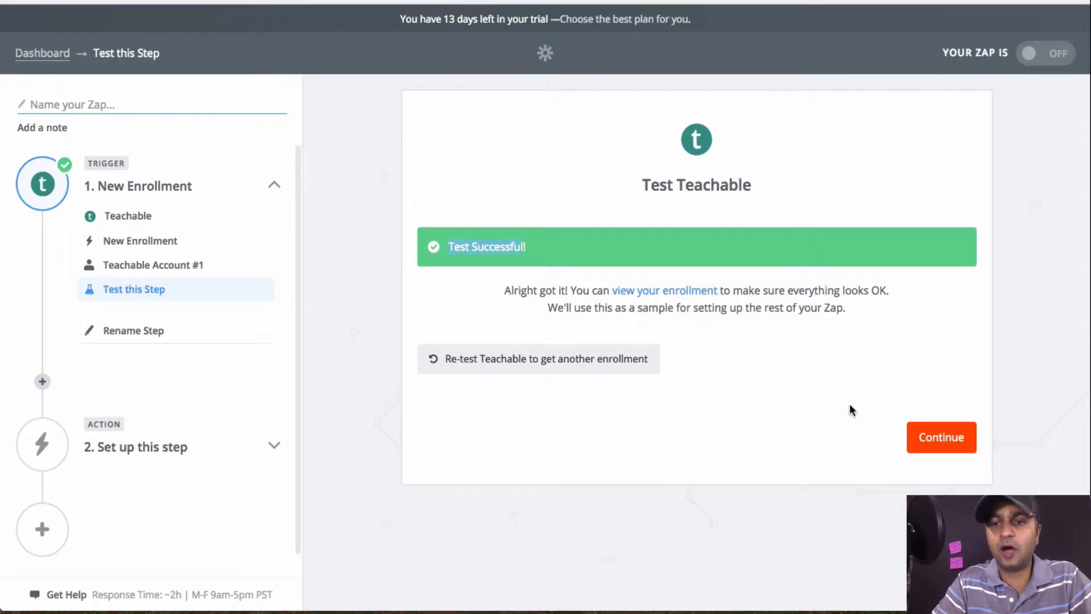
Search for 'mailchimp' and pick MailChimp as the action step's app.
click(957, 441)
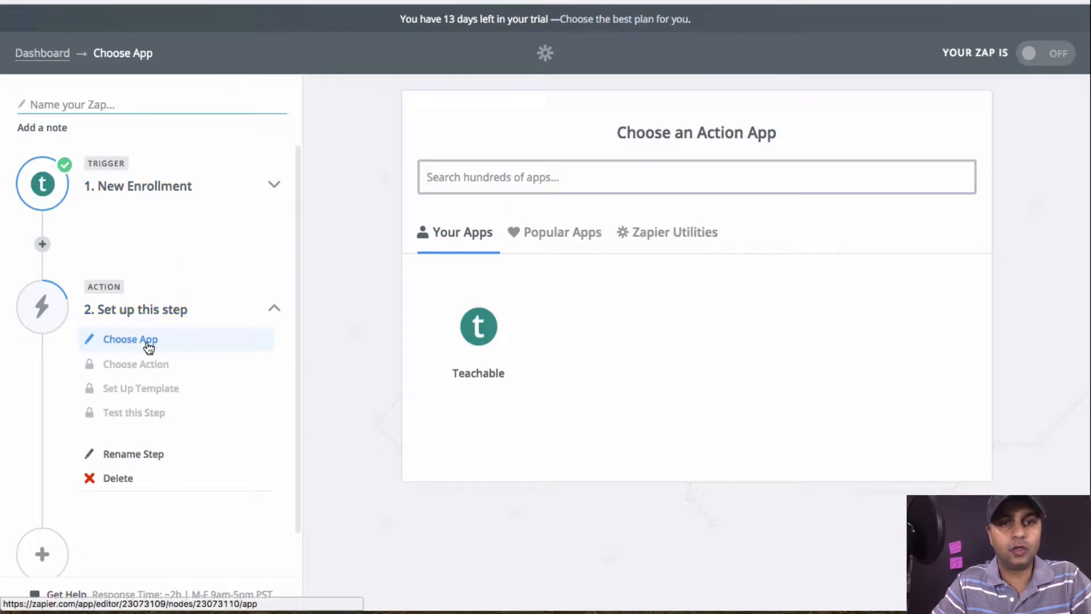
text(mailchimp)
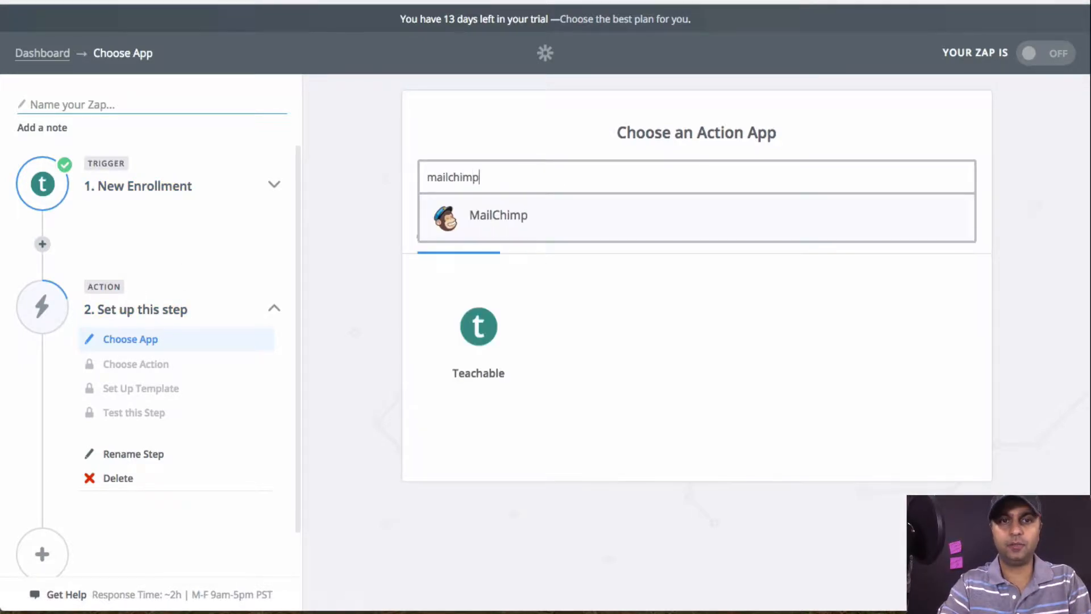
click(528, 207)
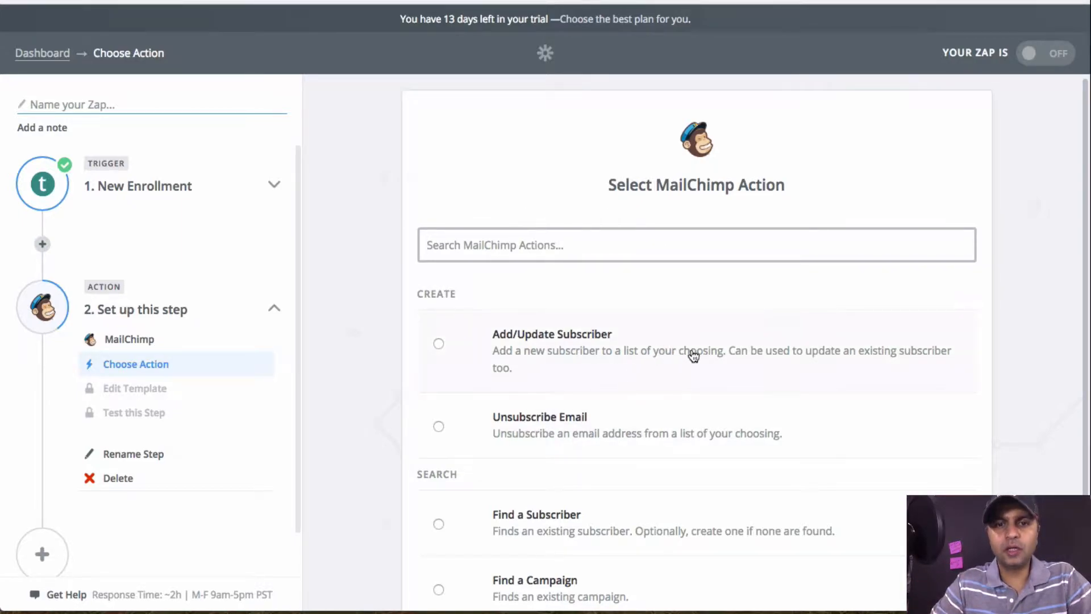
Choose Add/Update Subscriber as the MailChimp action and save it.
scroll(694, 356, down, 3)
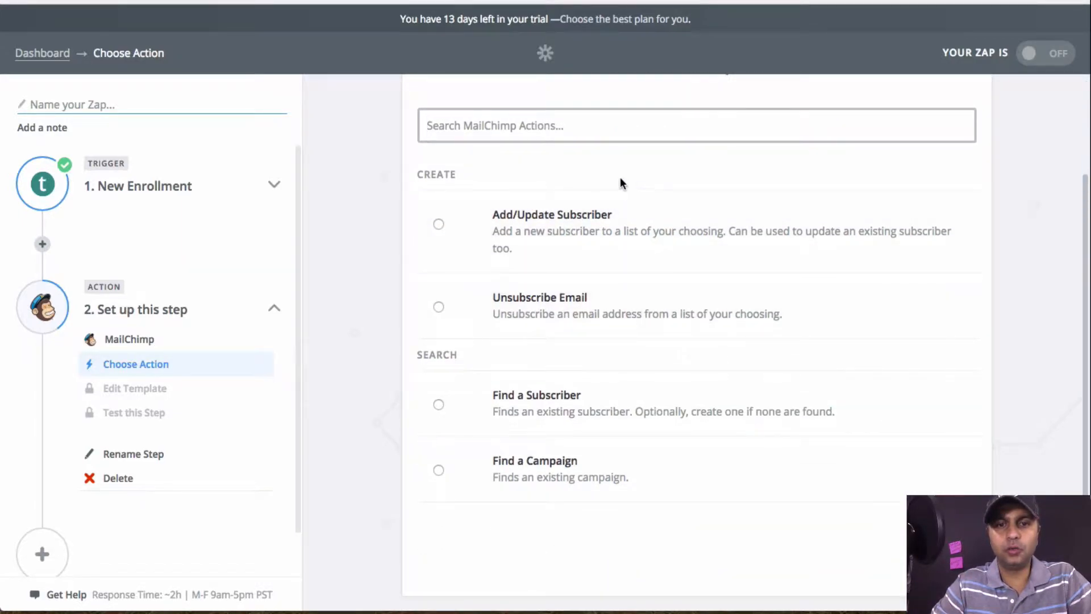
click(500, 220)
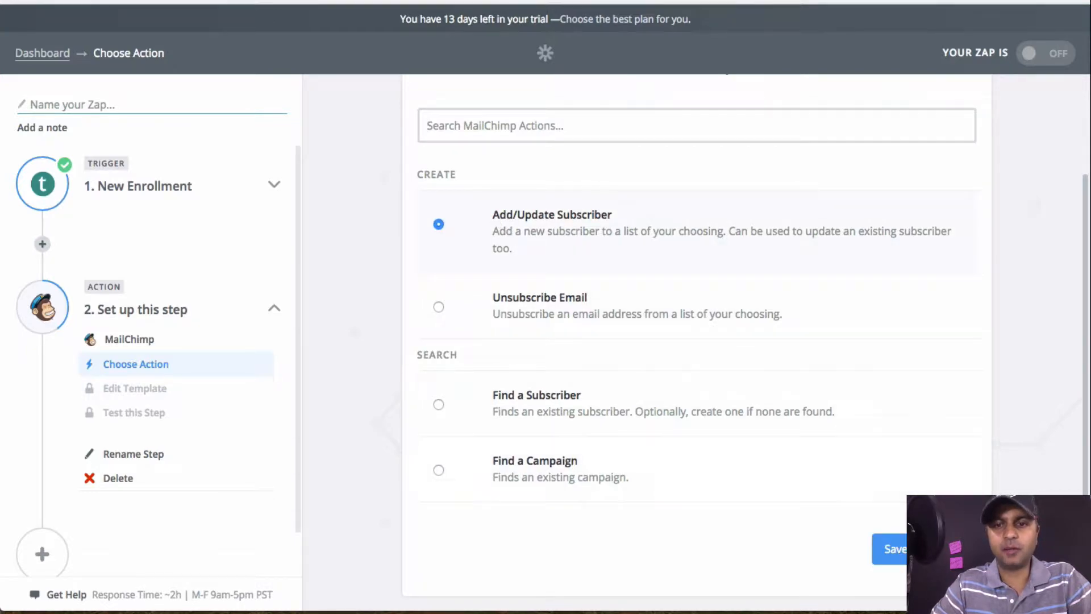
click(909, 549)
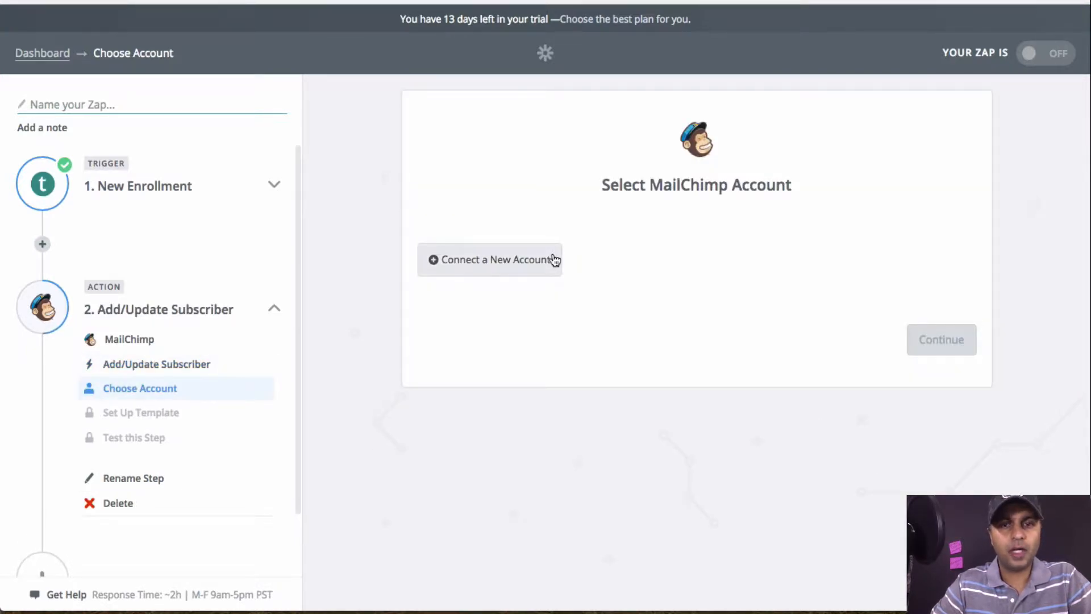
Log in to MailChimp to connect a new account as MailChimp Account #1.
click(531, 258)
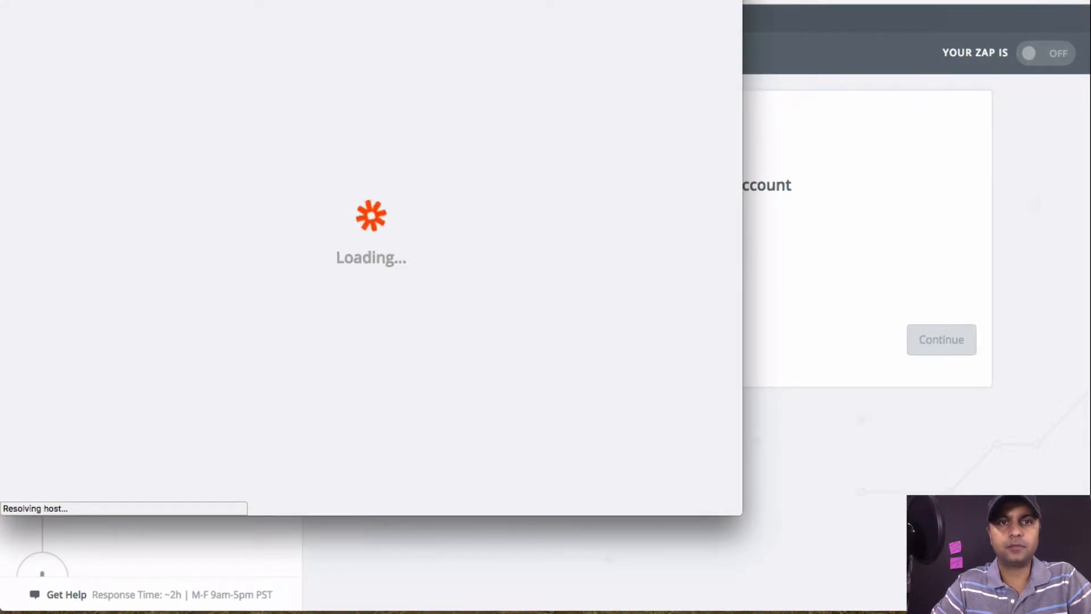
drag(493, 0, 575, 10)
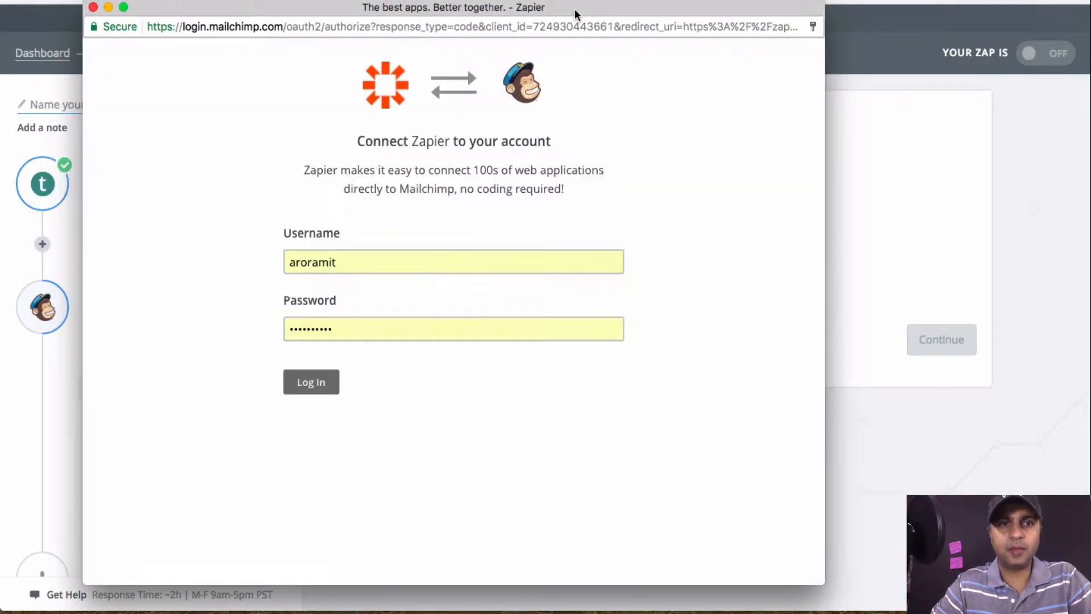
click(311, 382)
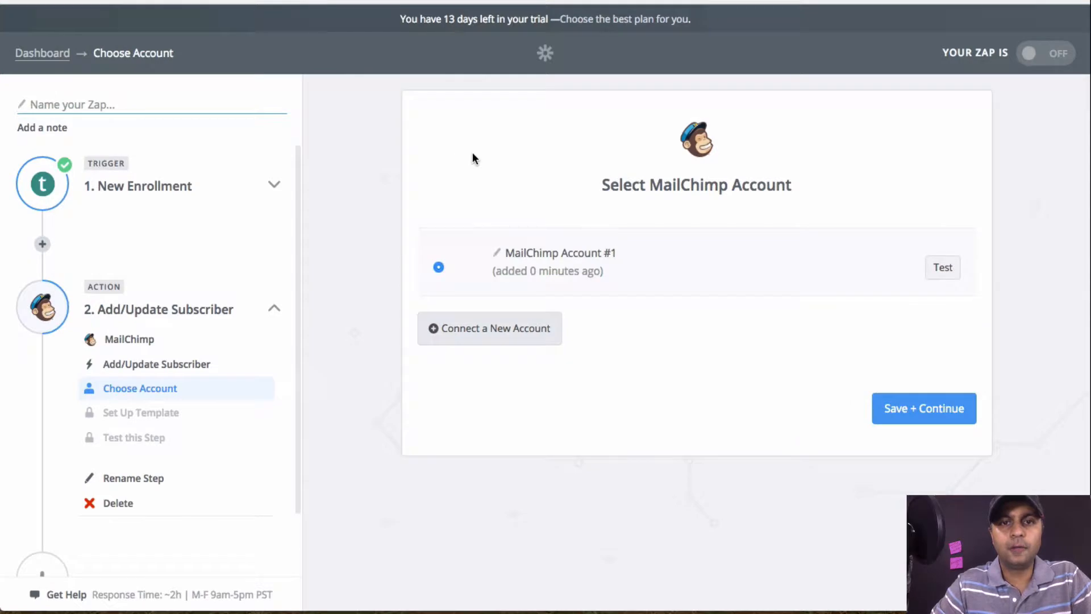
click(944, 409)
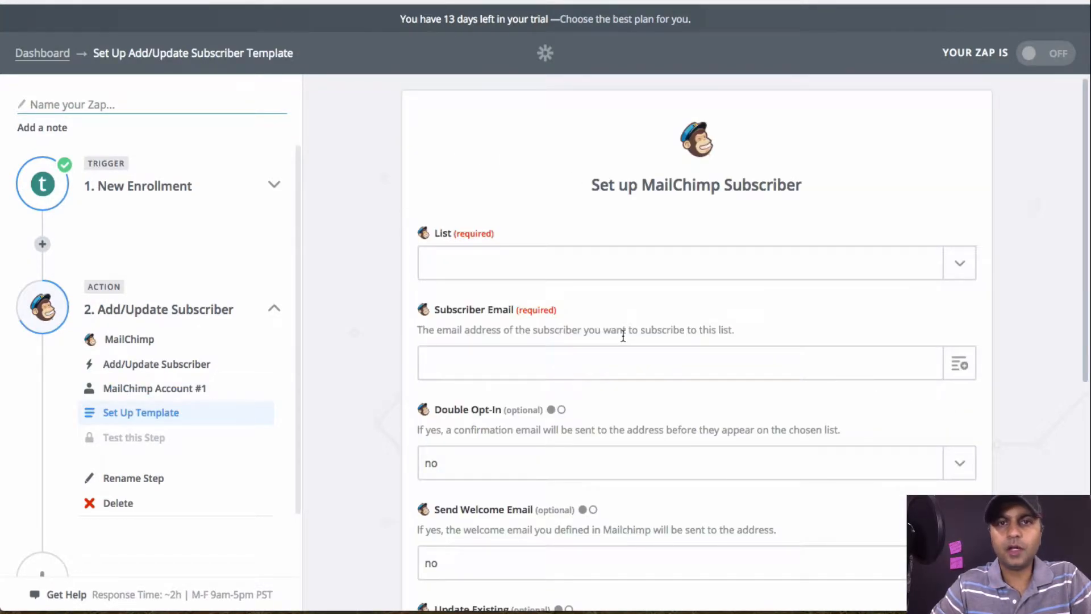
Browse the List options, such as New Student Enrollment and Course Creator Manual, without choosing one.
click(969, 266)
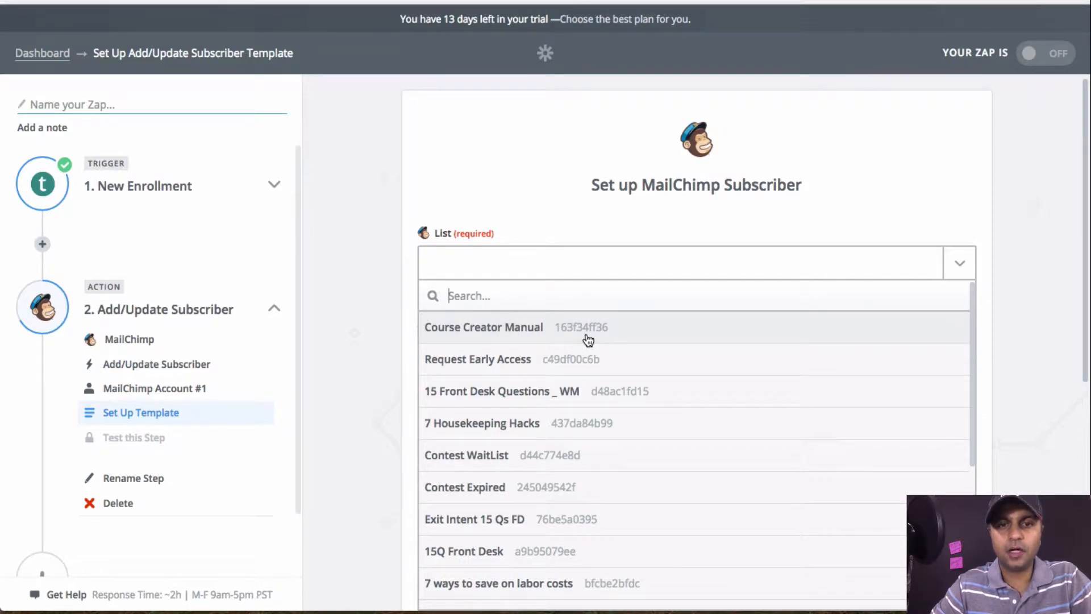
scroll(589, 340, down, 5)
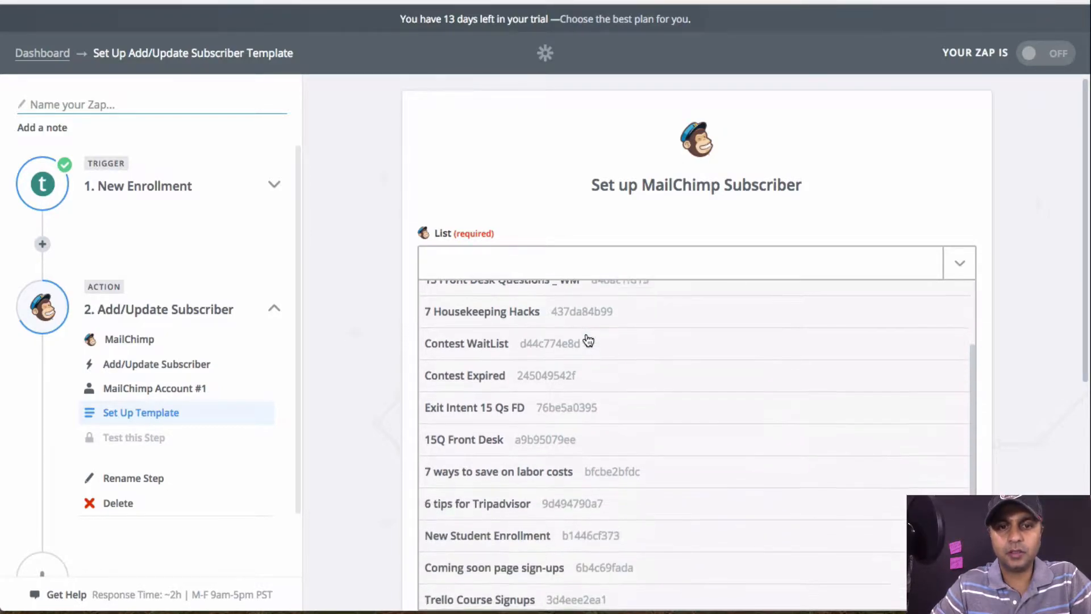
scroll(588, 340, down, 2)
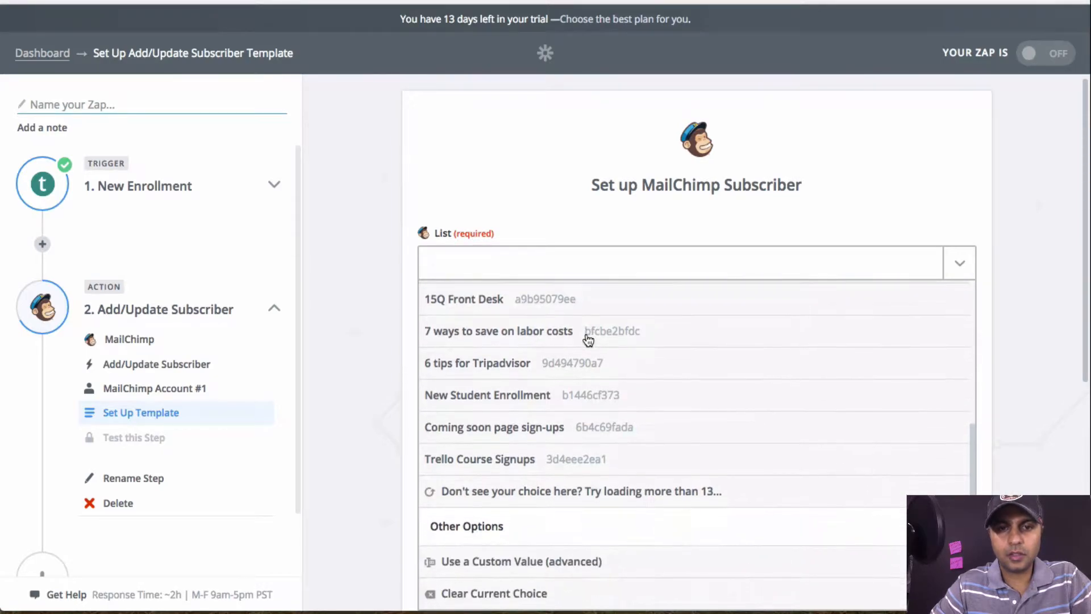
scroll(588, 340, up, 7)
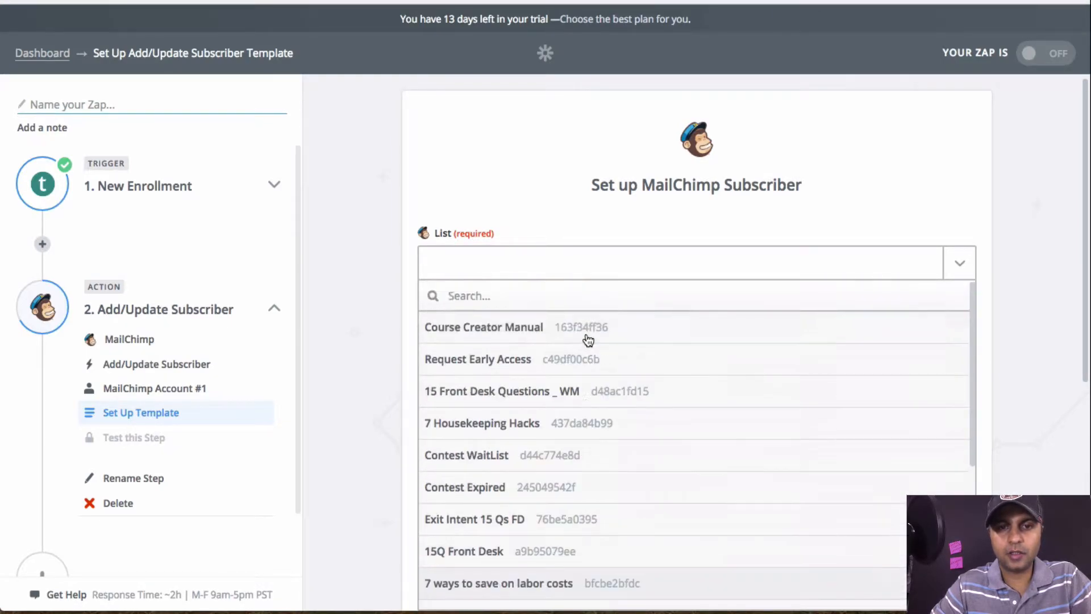
click(669, 212)
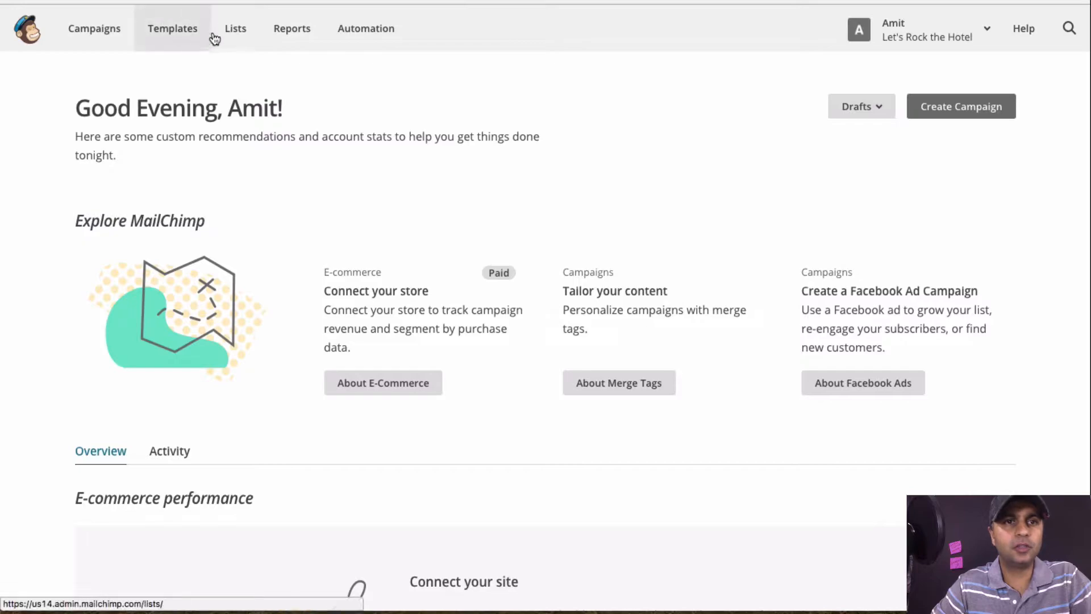
Start a new MailChimp list named Course Creator Handbook, then abandon it for the Lists page.
click(227, 31)
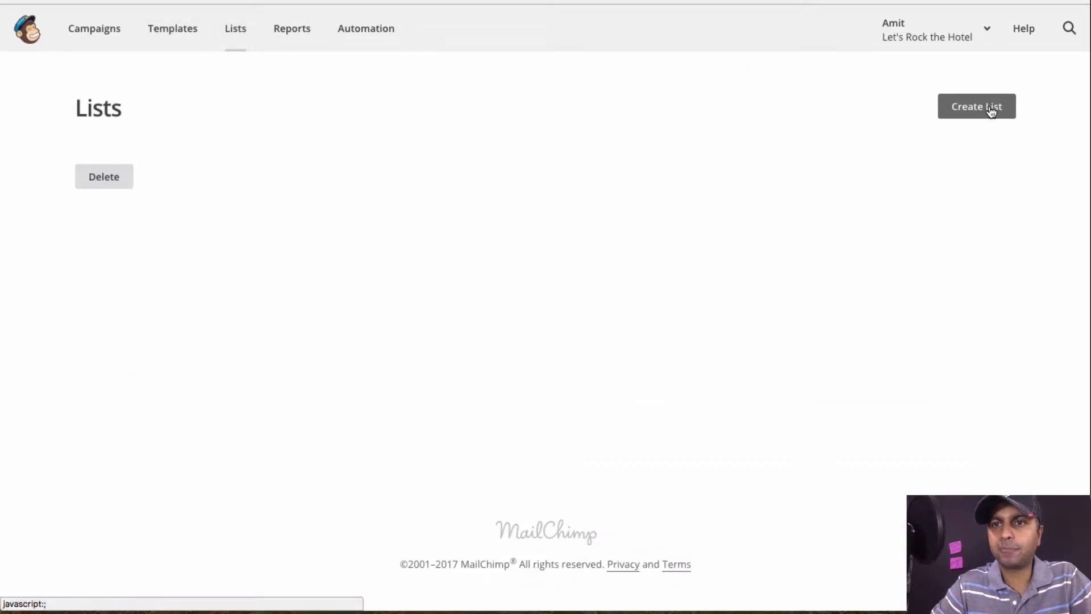
click(991, 109)
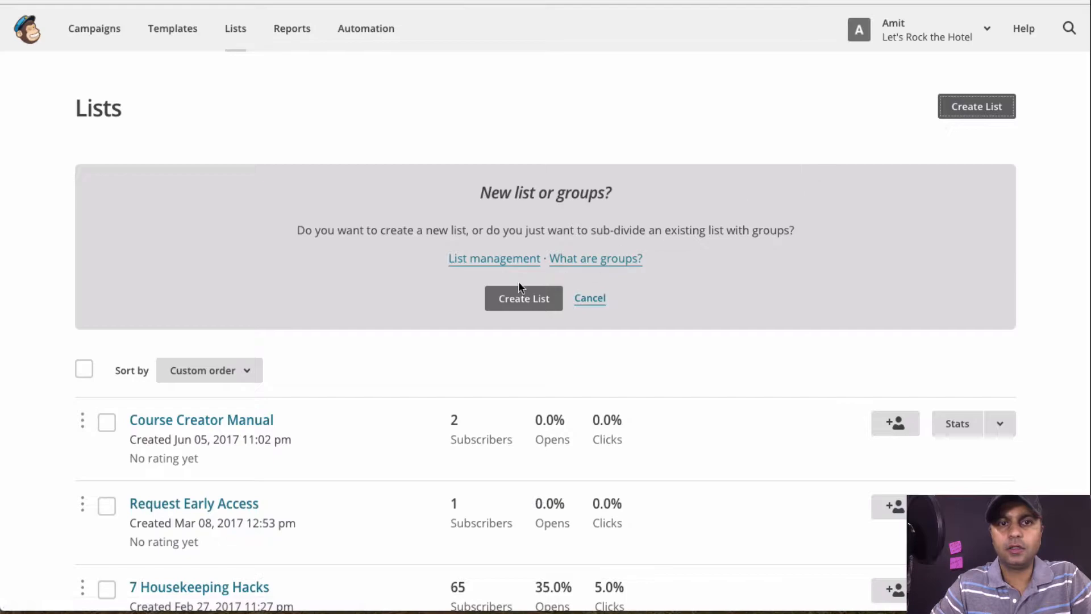
click(512, 296)
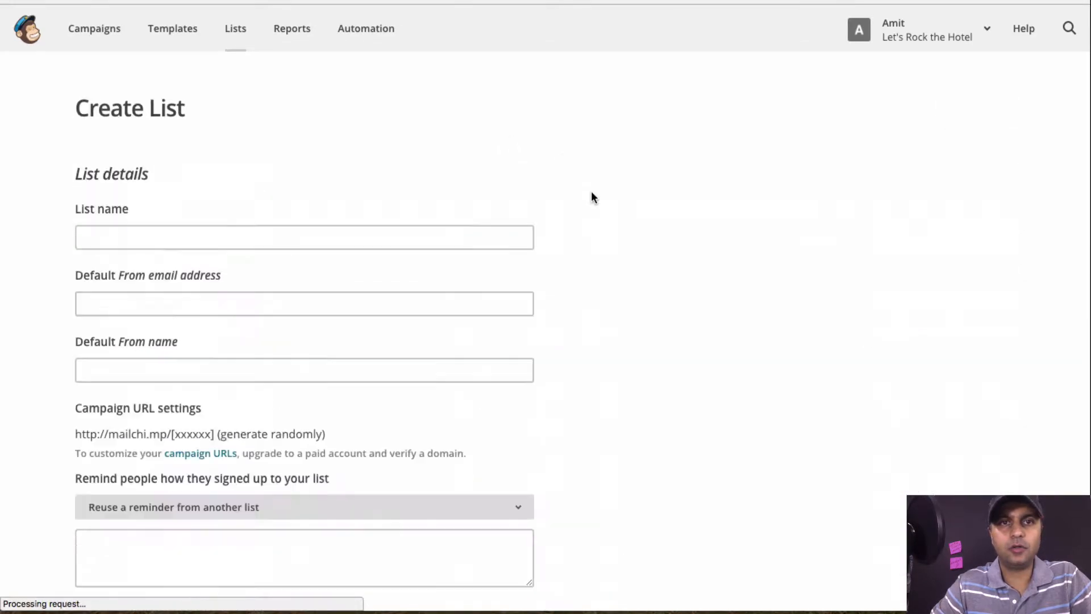
click(272, 237)
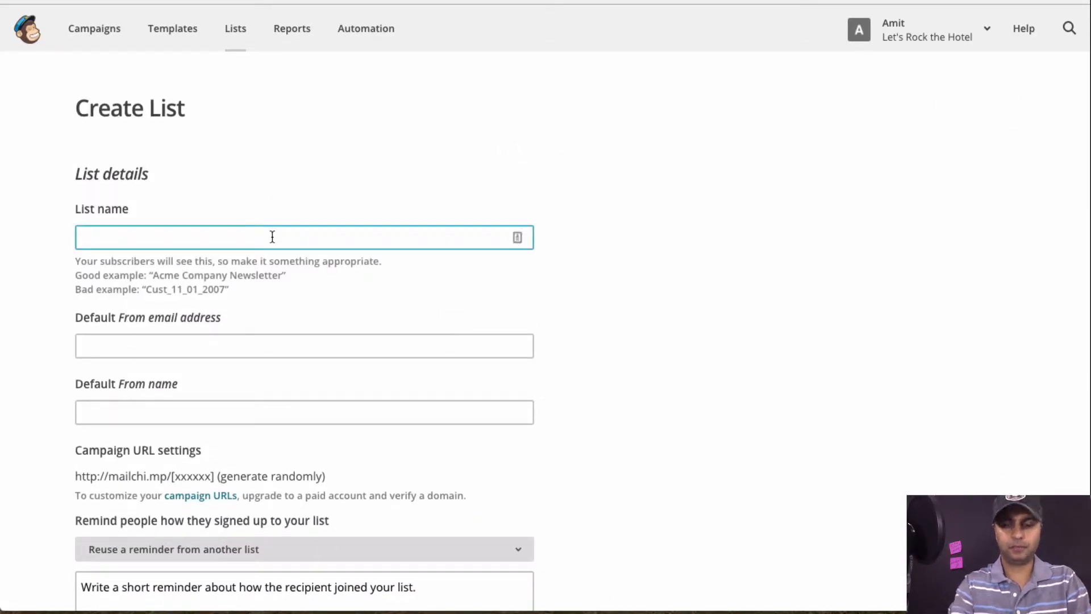
text(Course Crea)
key(Down)
key(Tab)
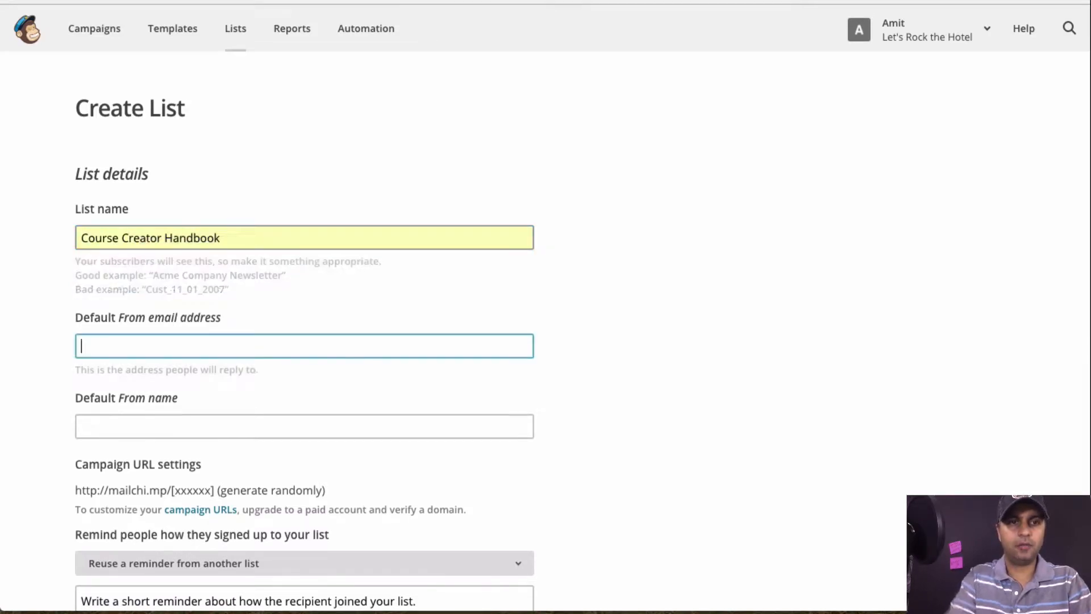
click(238, 36)
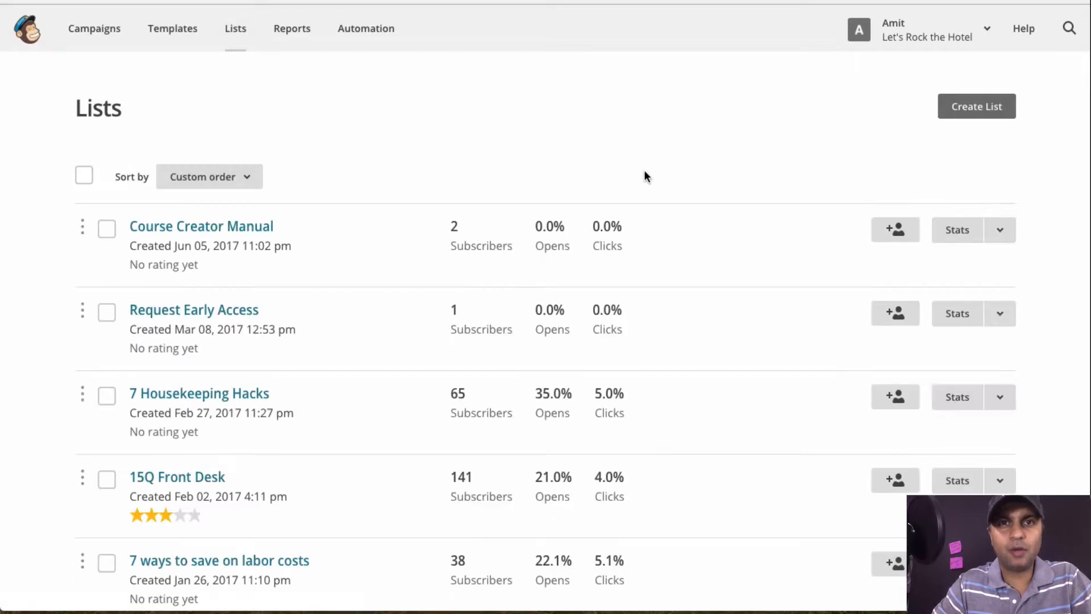
Page through to the last three of the 13 MailChimp lists.
scroll(645, 171, down, 7)
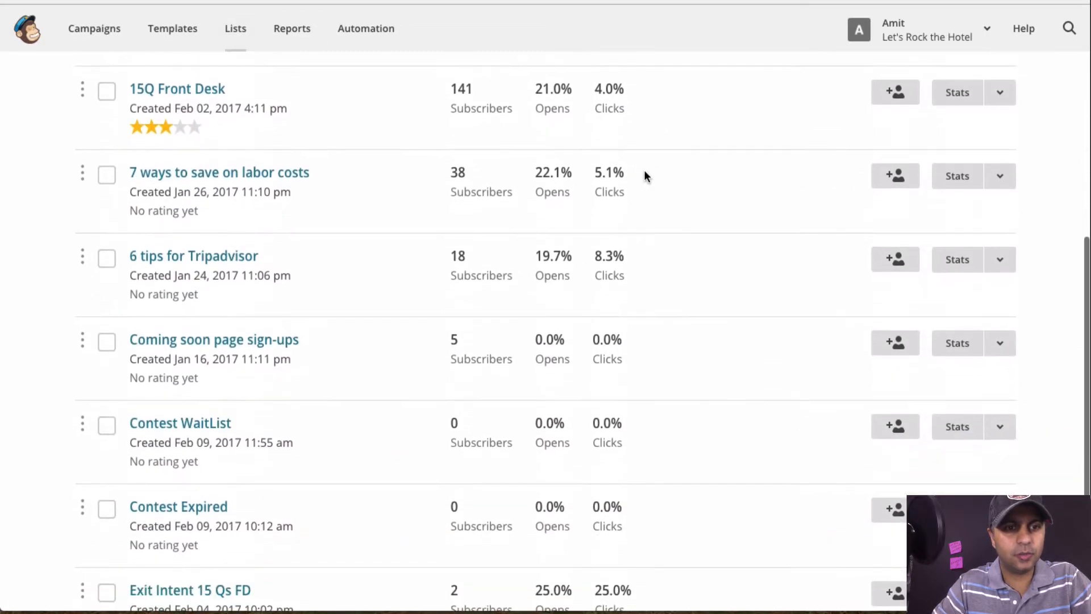
scroll(645, 171, down, 4)
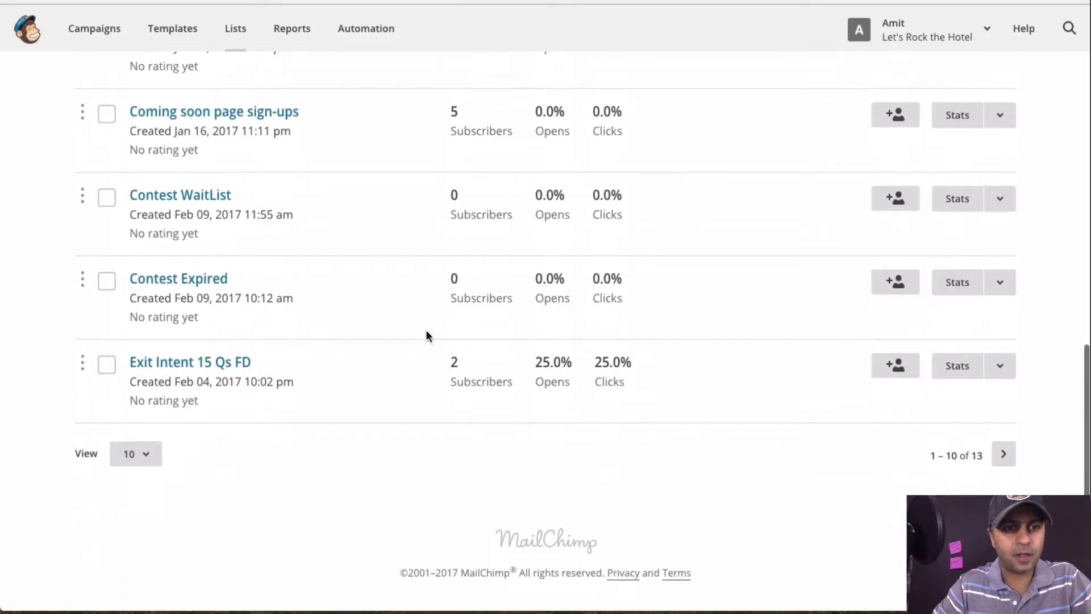
click(1004, 455)
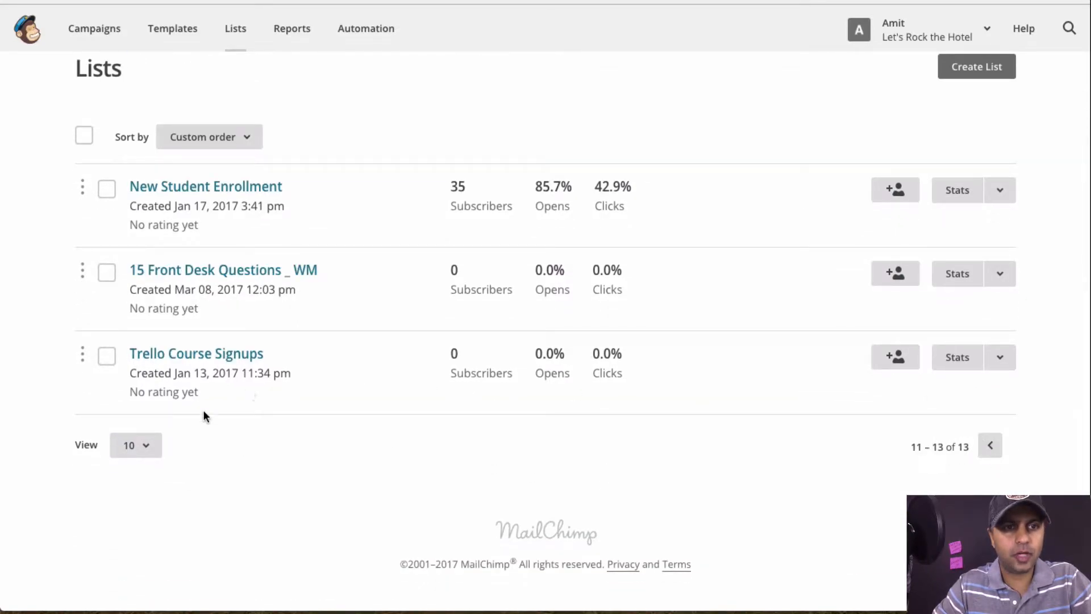
scroll(446, 106, up, 1)
Create a list named Course Creator Handbook, entering the sender's email address and name.
click(976, 108)
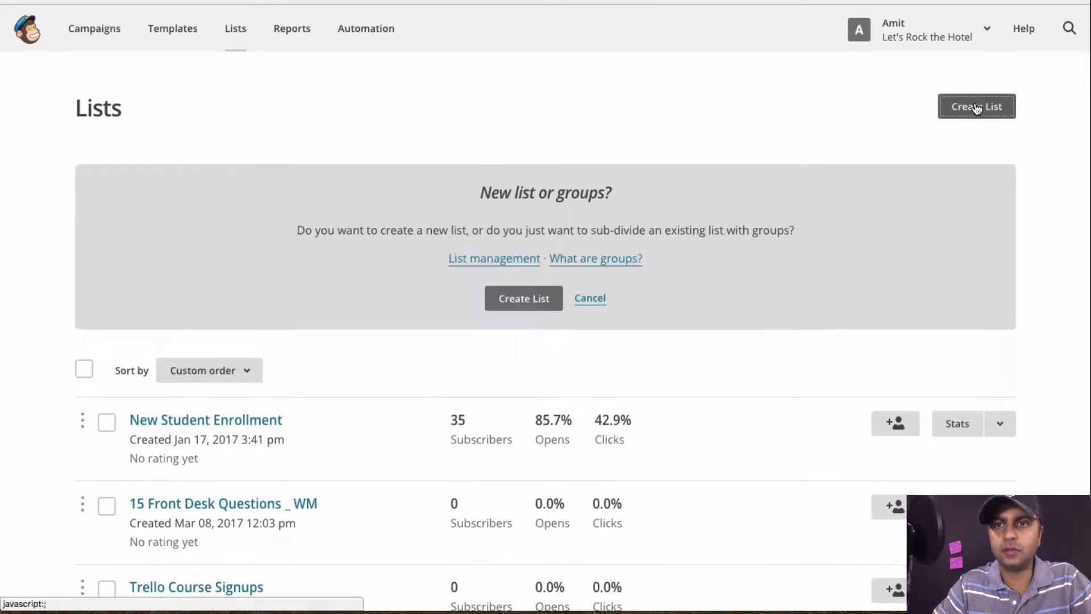
click(518, 297)
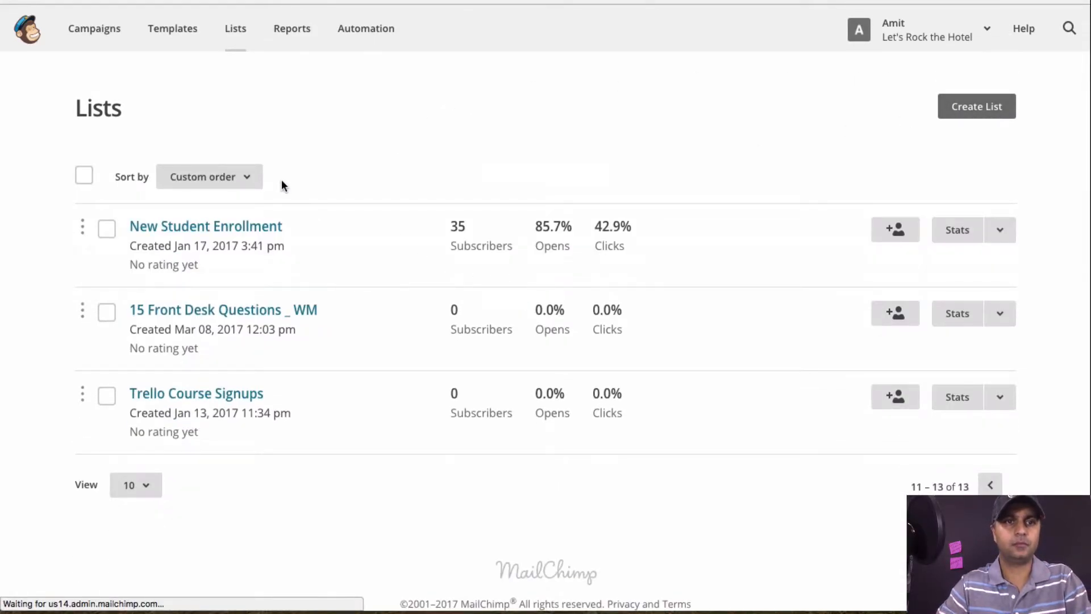
click(229, 233)
text(Creato)
key(BackSpace)
key(BackSpace)
text(ours)
key(Down)
key(Tab)
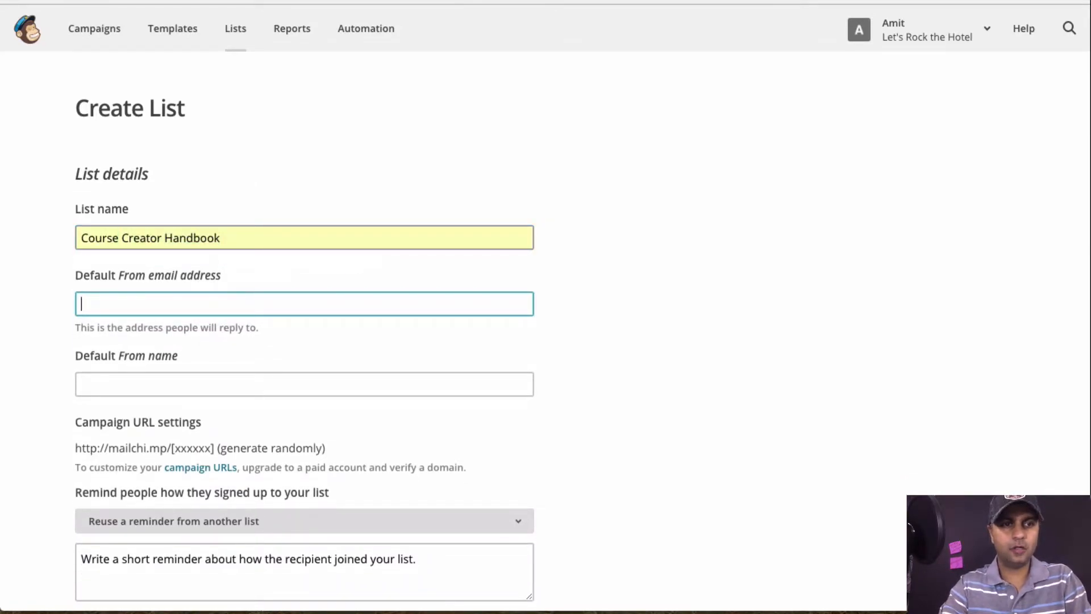
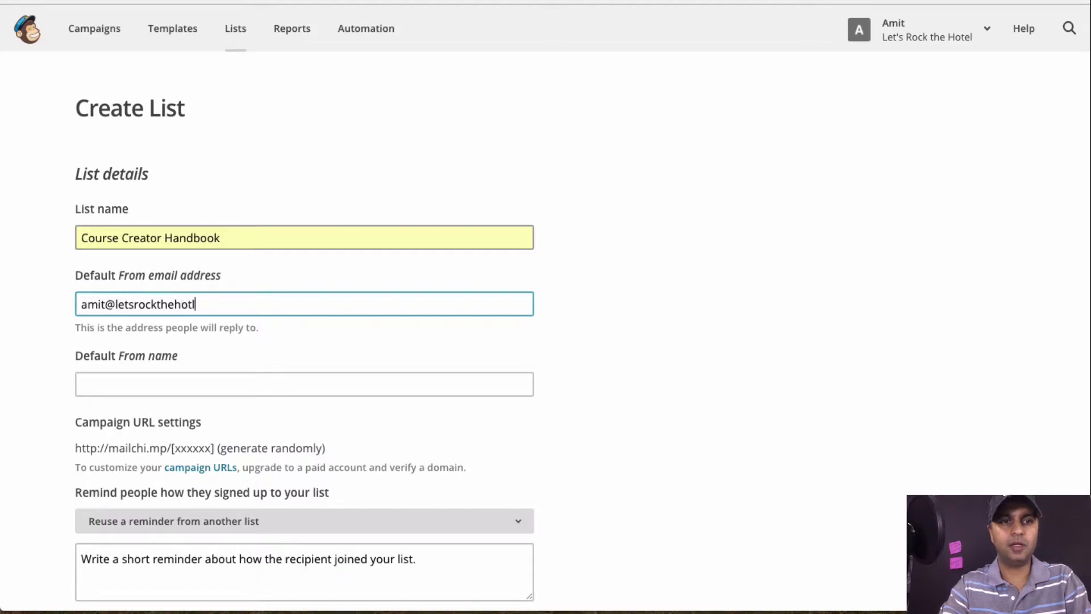
click(293, 390)
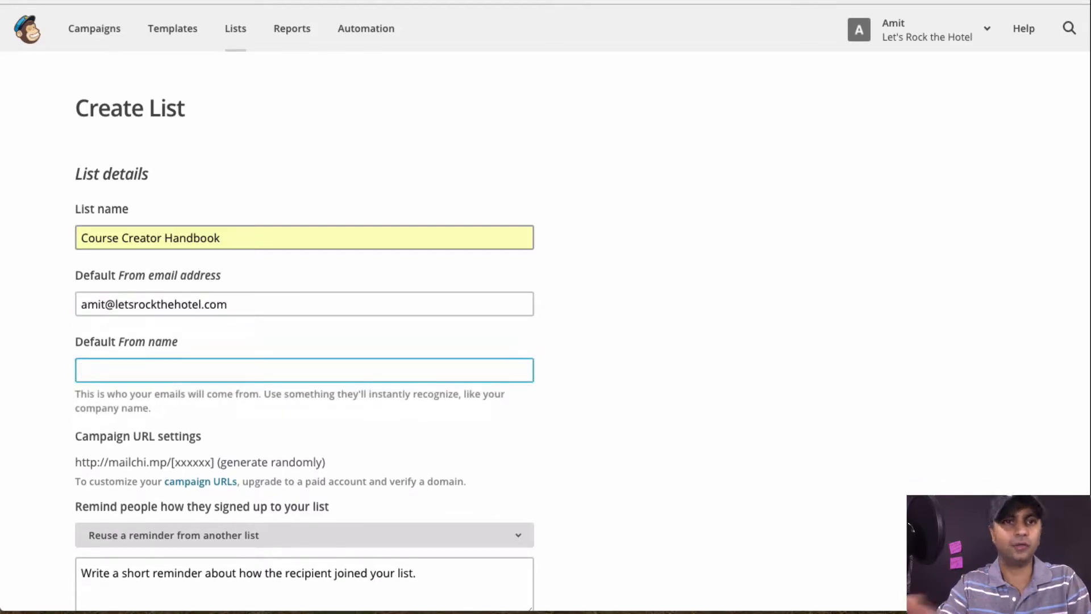
text(Amit)
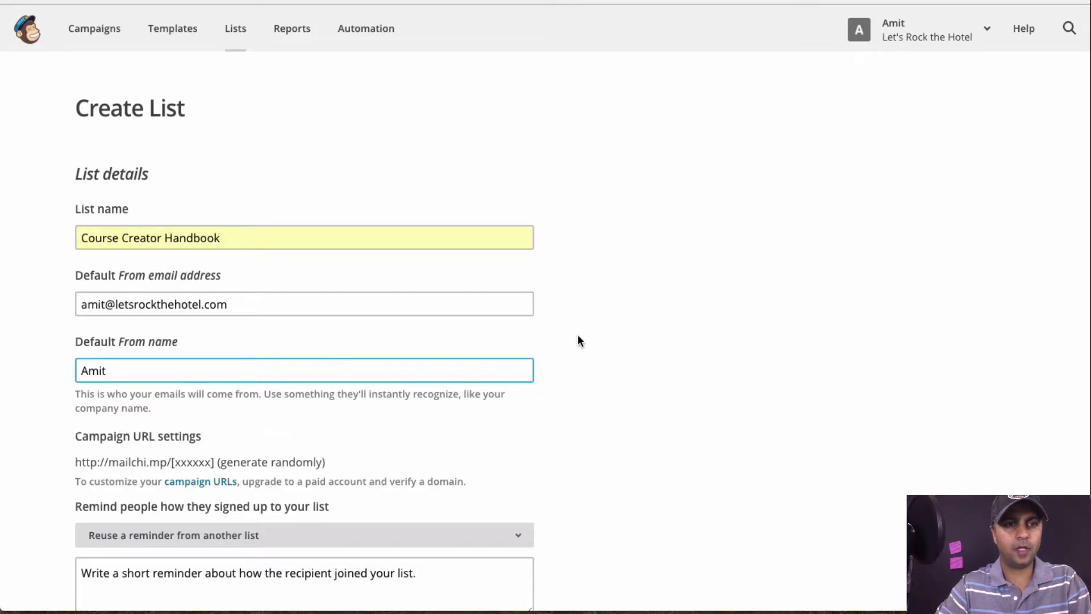
Reuse the Course Creator Manual signup reminder, enable daily summary notifications, and save the list.
scroll(578, 335, down, 4)
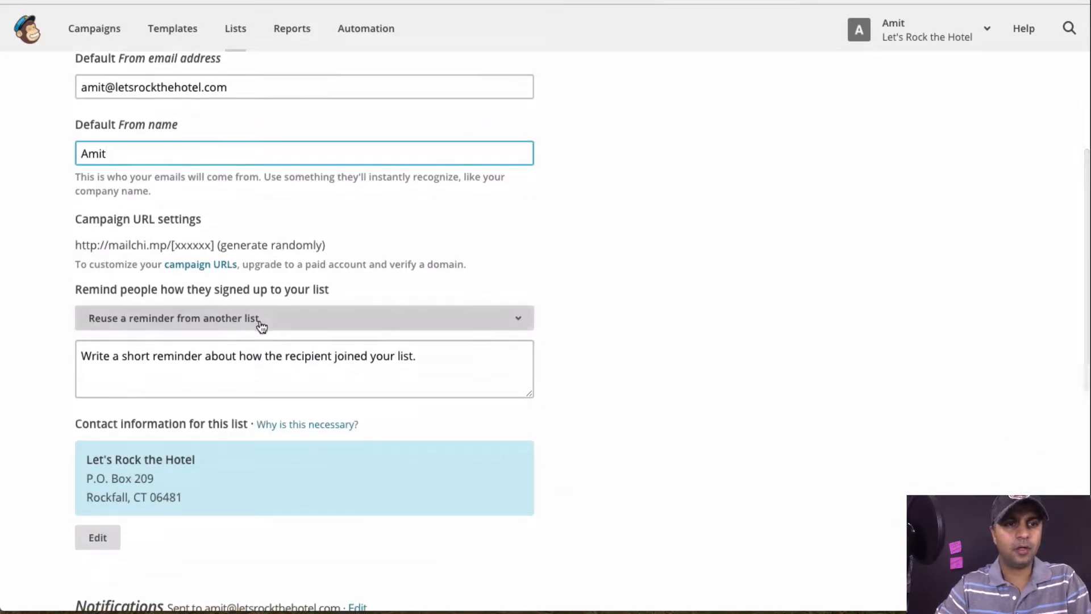
click(385, 351)
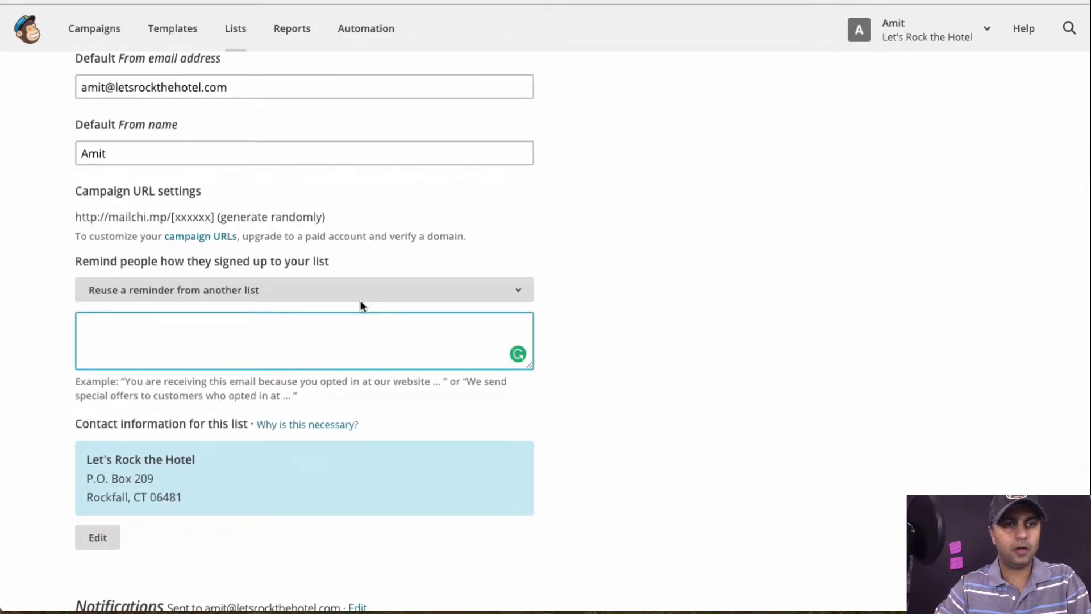
click(342, 289)
click(322, 302)
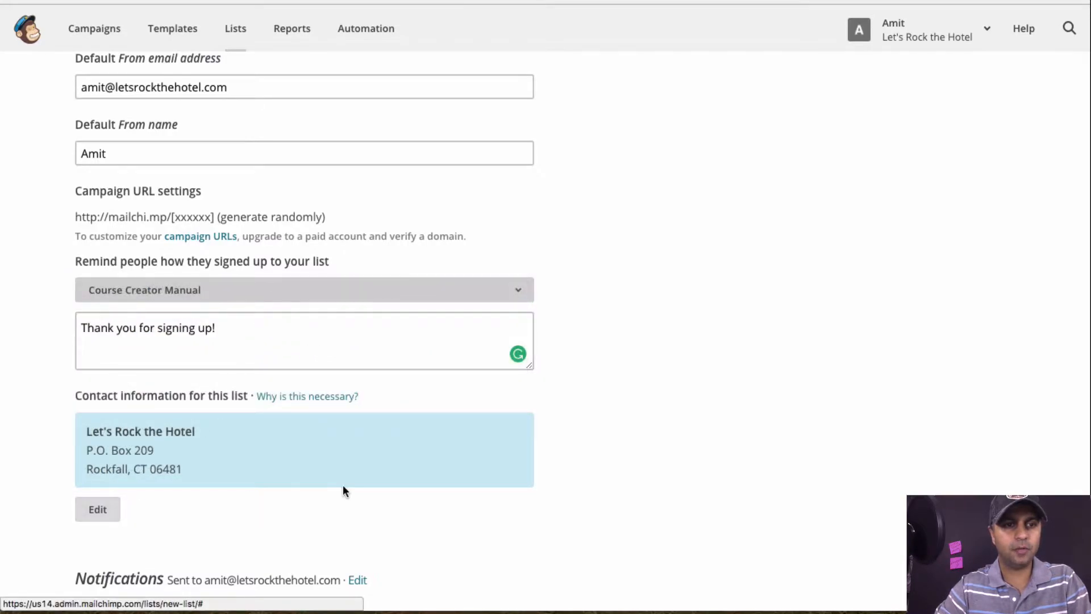
scroll(343, 486, down, 5)
mouse_move(91, 83)
mouse_down()
mouse_move(139, 83)
mouse_move(178, 103)
mouse_move(108, 98)
mouse_move(87, 84)
mouse_up()
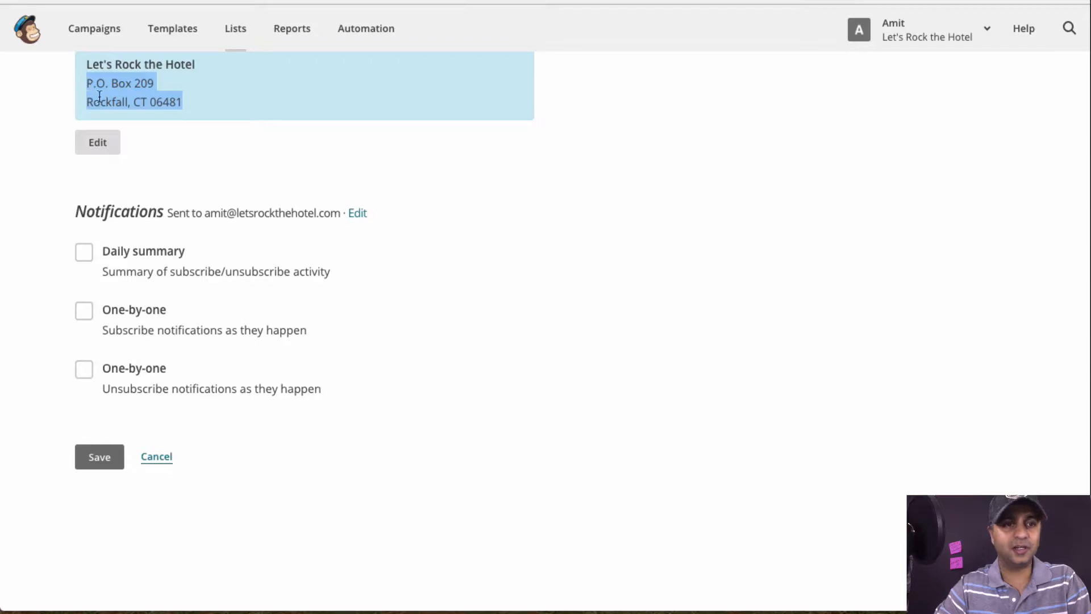
scroll(204, 254, down, 2)
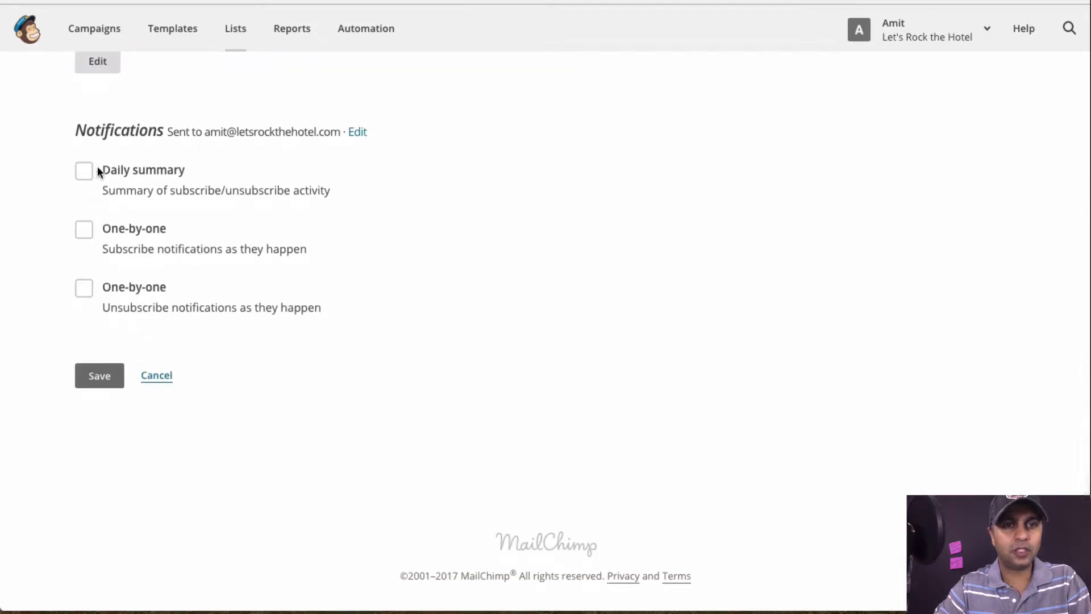
click(86, 180)
click(107, 377)
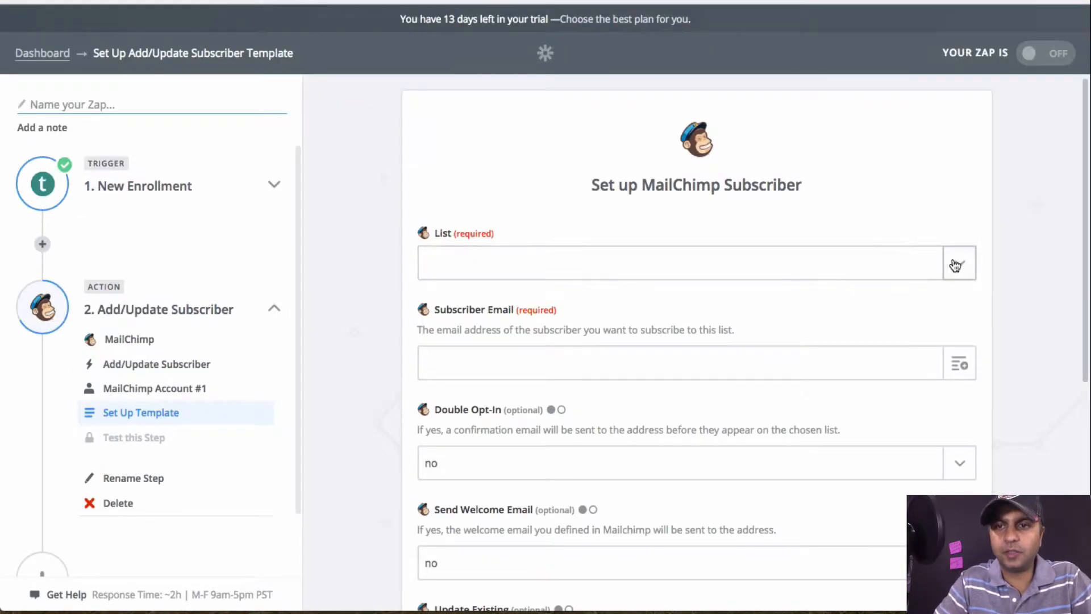
Return to the MailChimp account step and test the connection successfully.
click(957, 265)
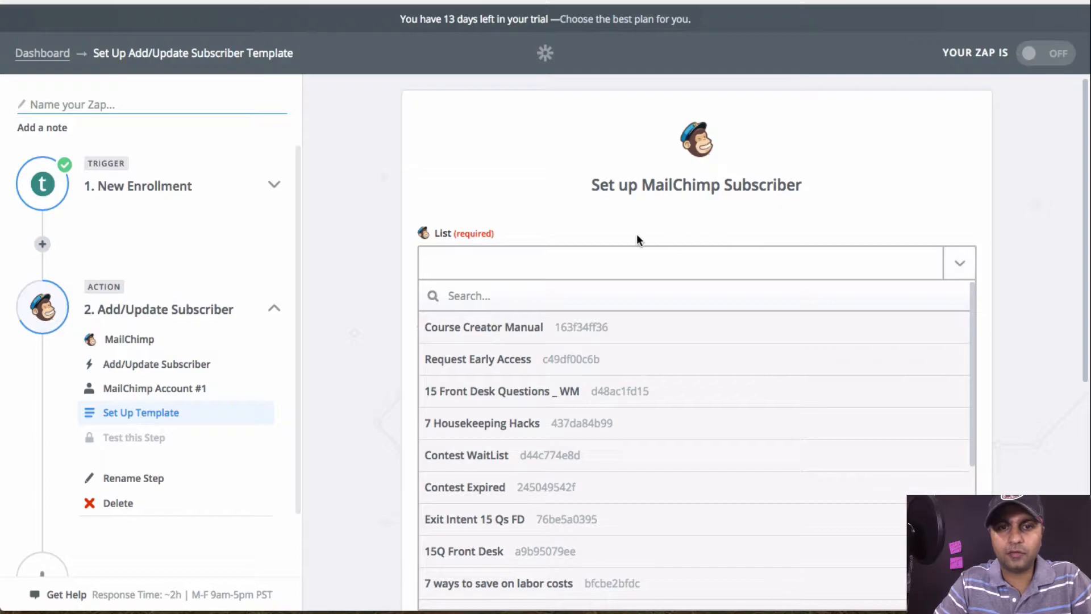
click(155, 366)
scroll(356, 343, down, 2)
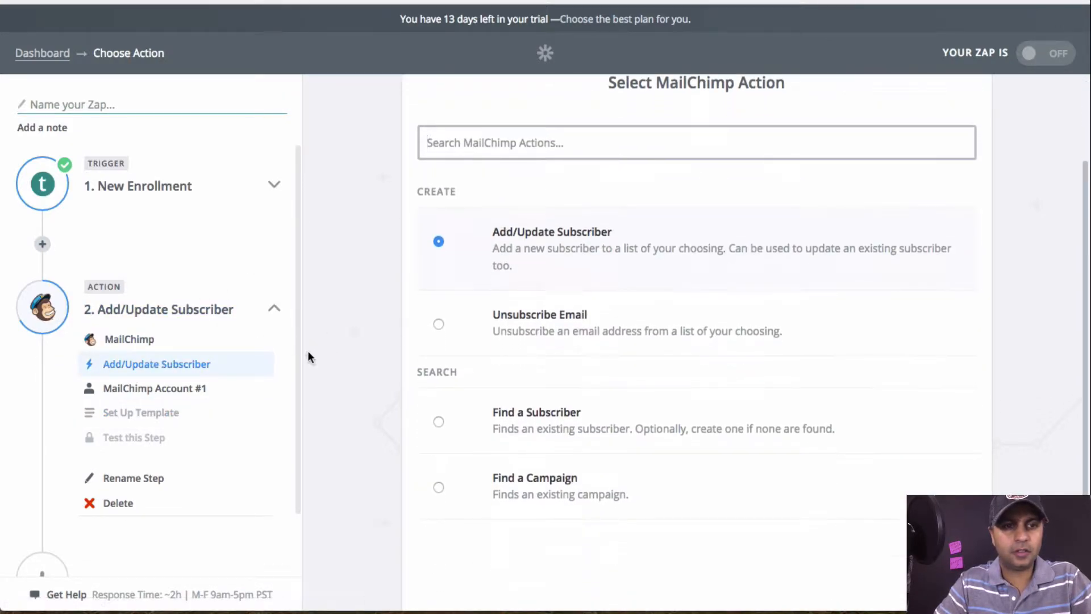
click(187, 389)
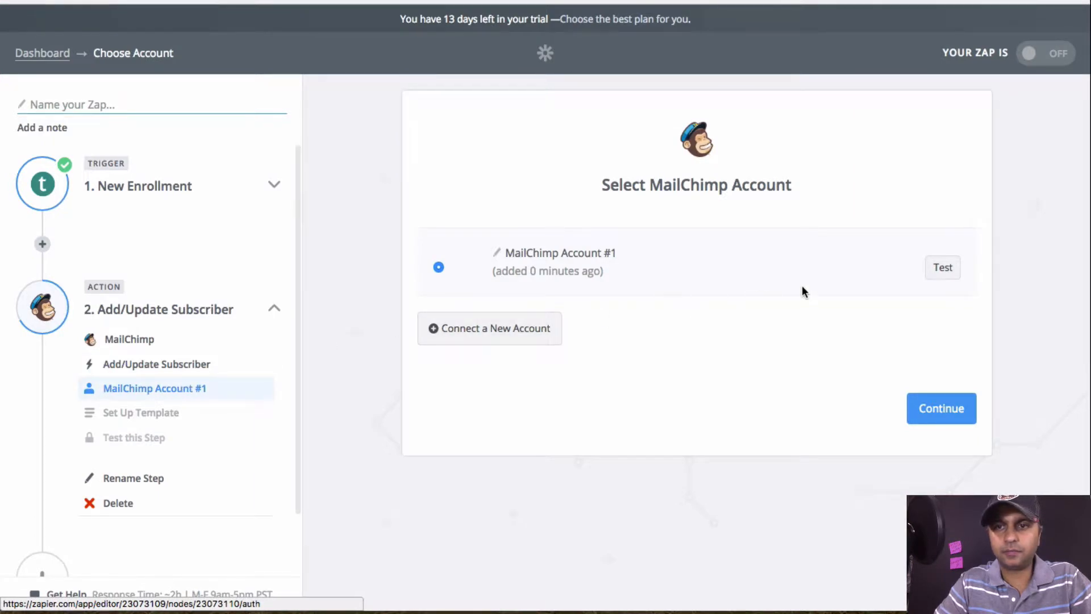
click(947, 269)
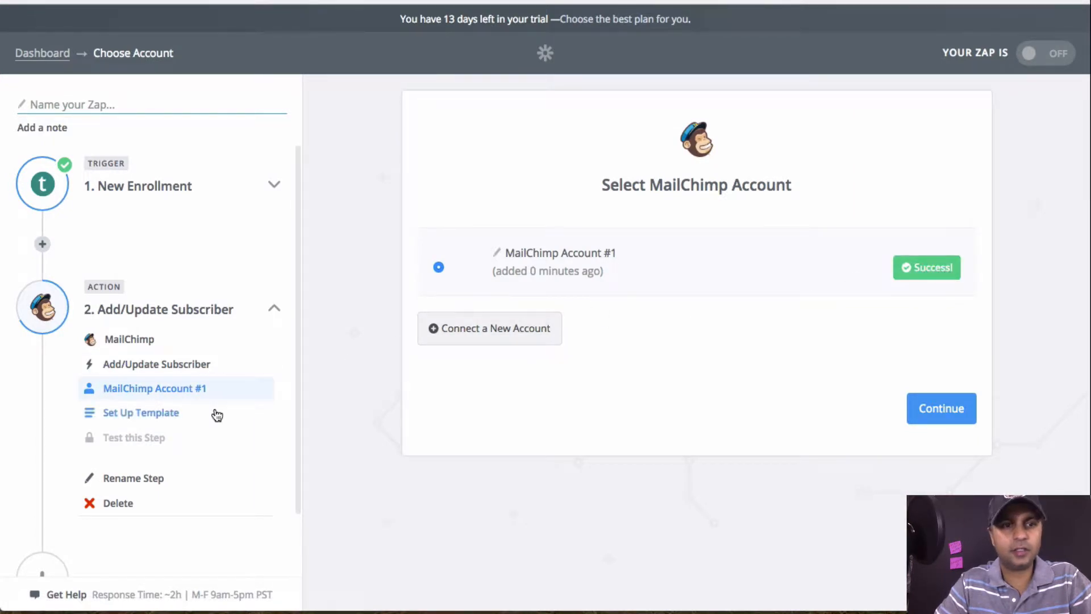
click(935, 416)
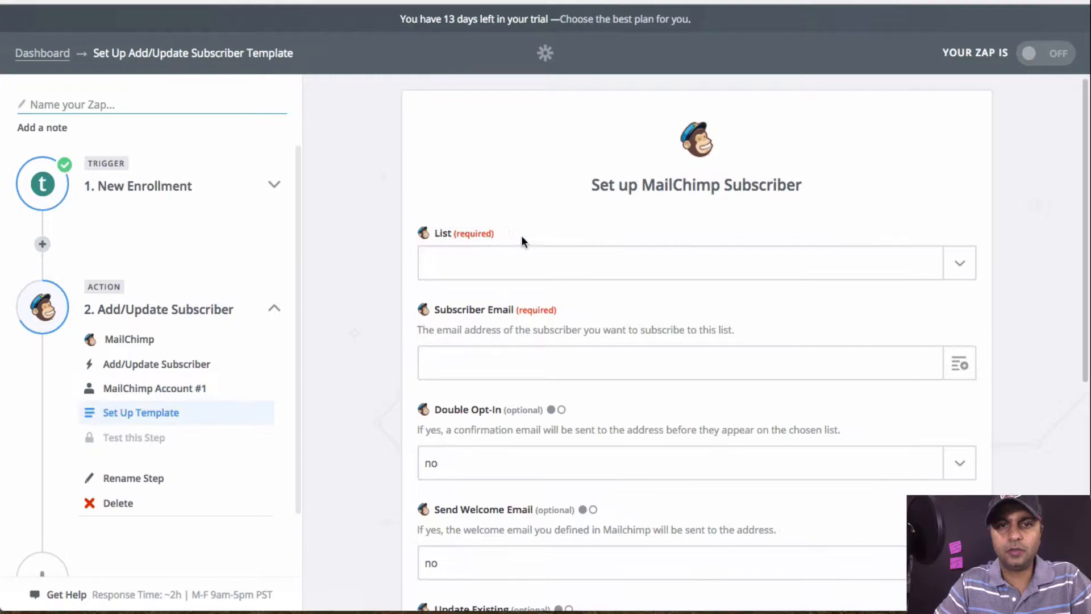
Search 'course' in the List field, reloading the lists, and choose Course Creator Manual.
click(957, 265)
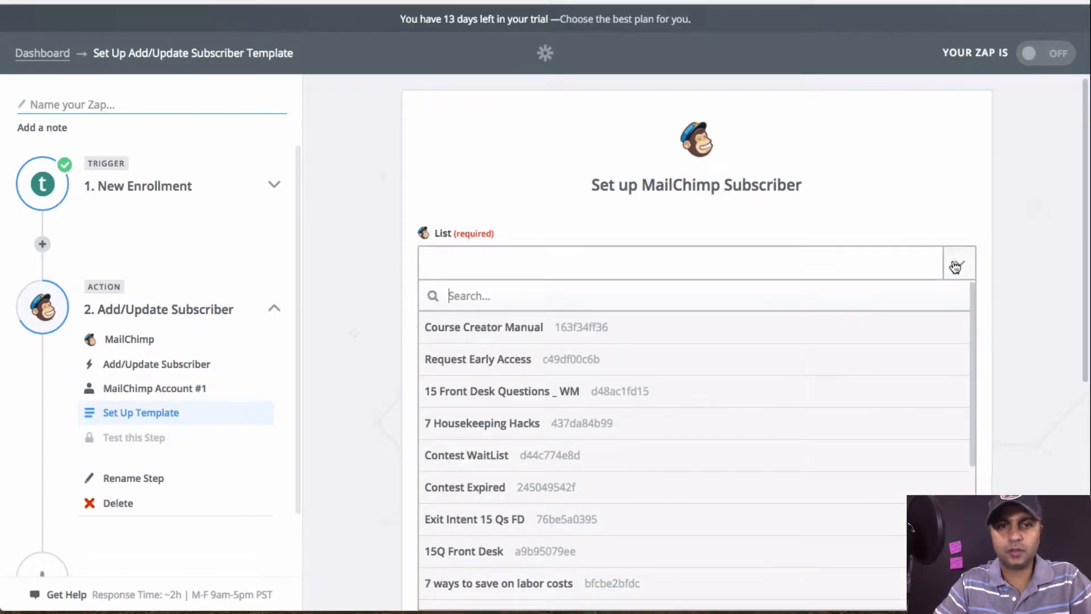
text(course)
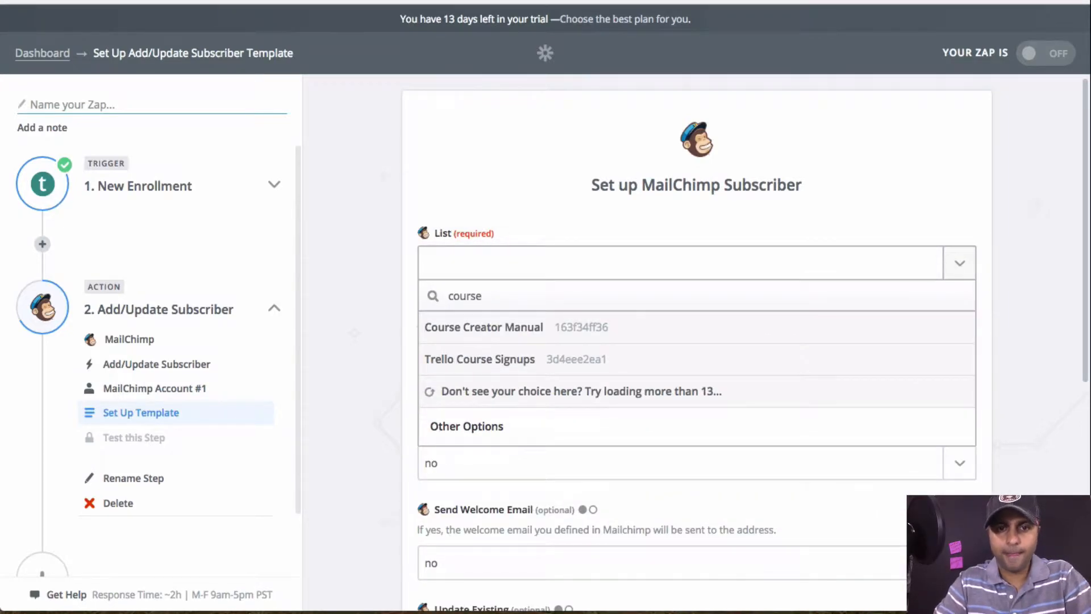
click(652, 391)
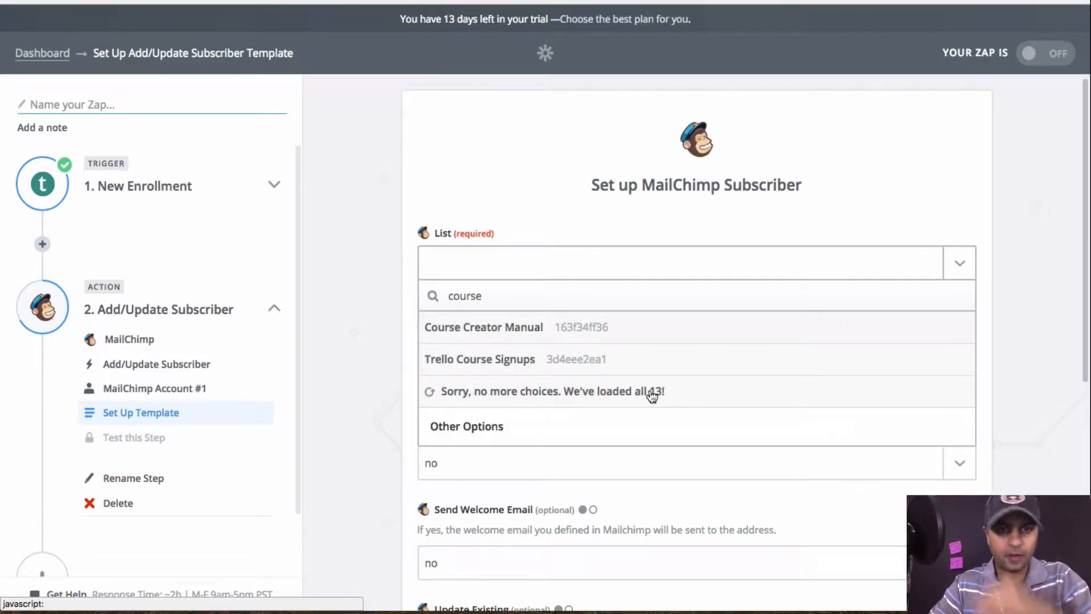
click(428, 392)
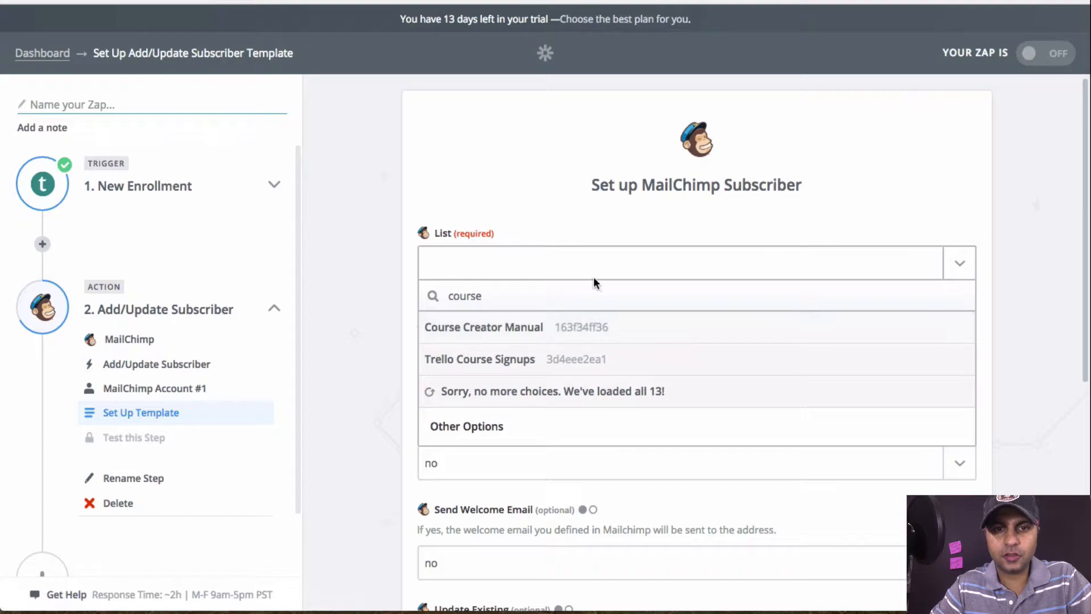
key(BackSpace)
key(BackSpace)
key(BackSpace)
key(BackSpace)
key(BackSpace)
key(BackSpace)
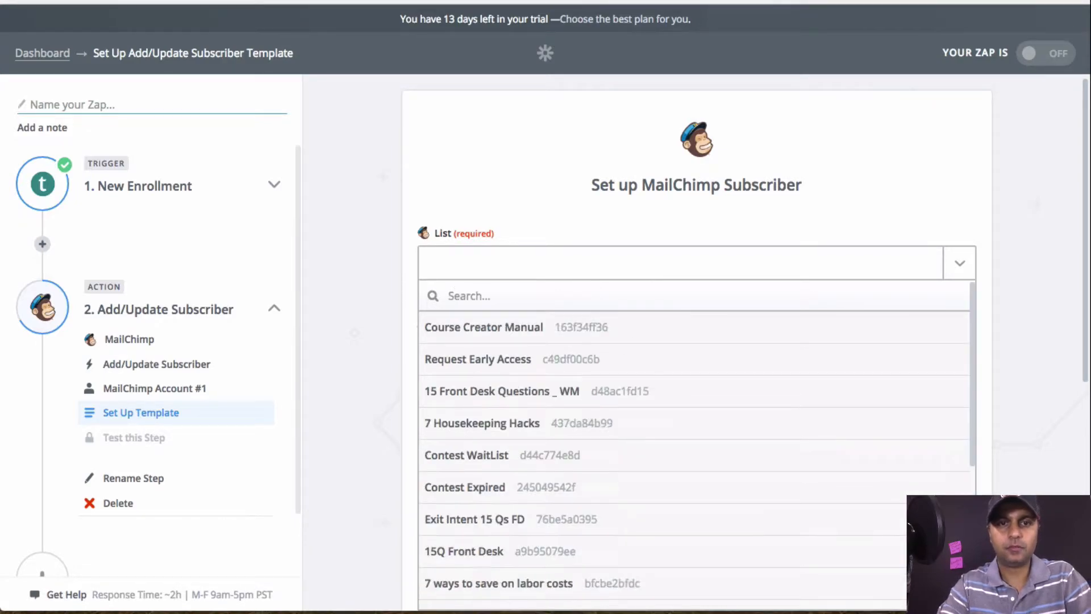
text(course)
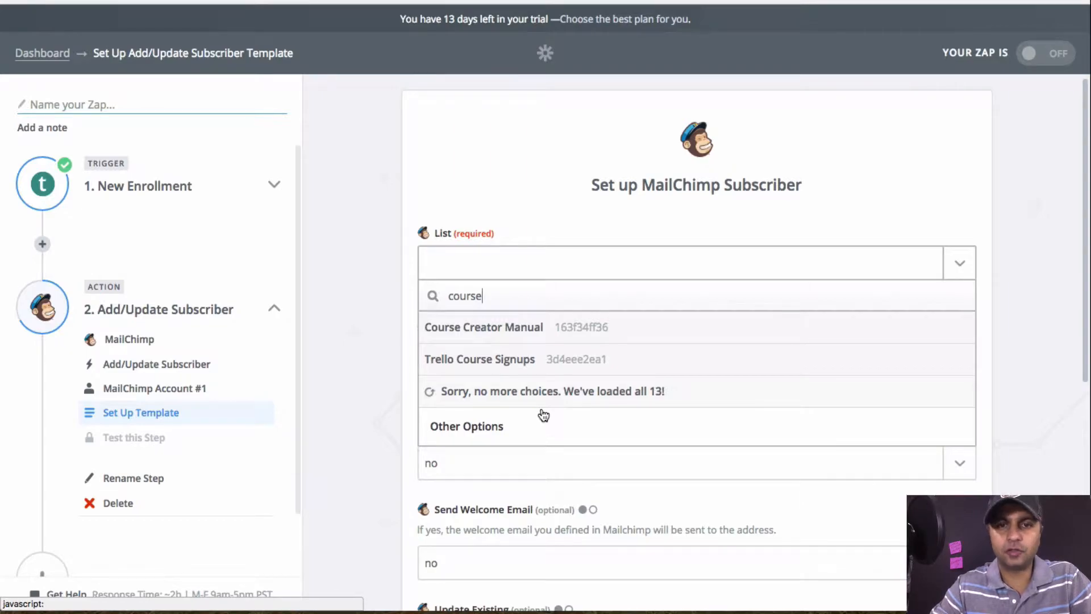
click(511, 335)
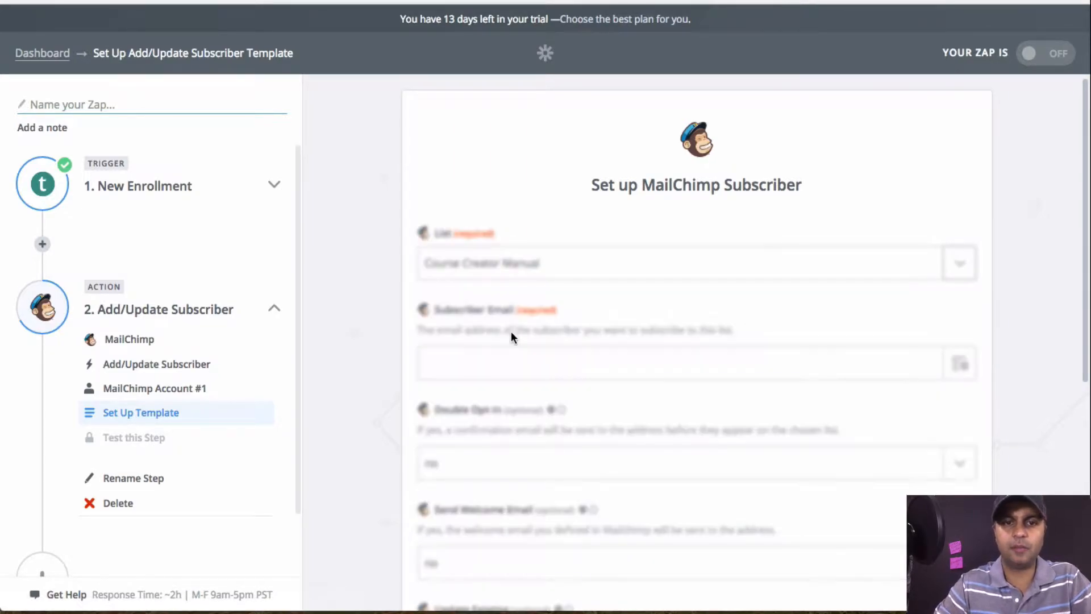
scroll(511, 332, down, 2)
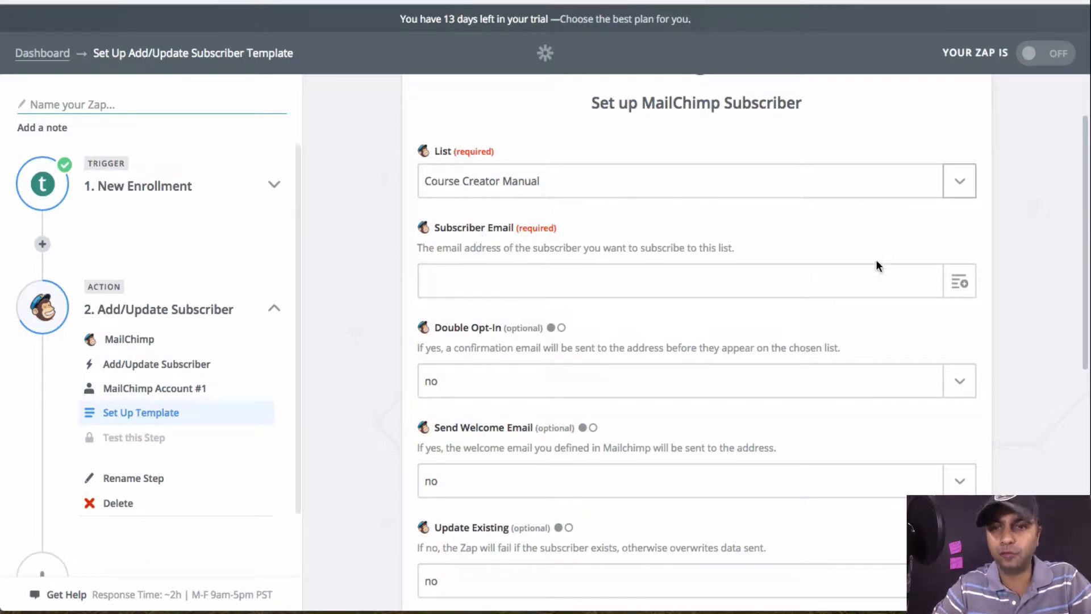
Map Subscriber Email to the trigger's User Email, then scroll to the First Name and Last Name fields.
click(962, 283)
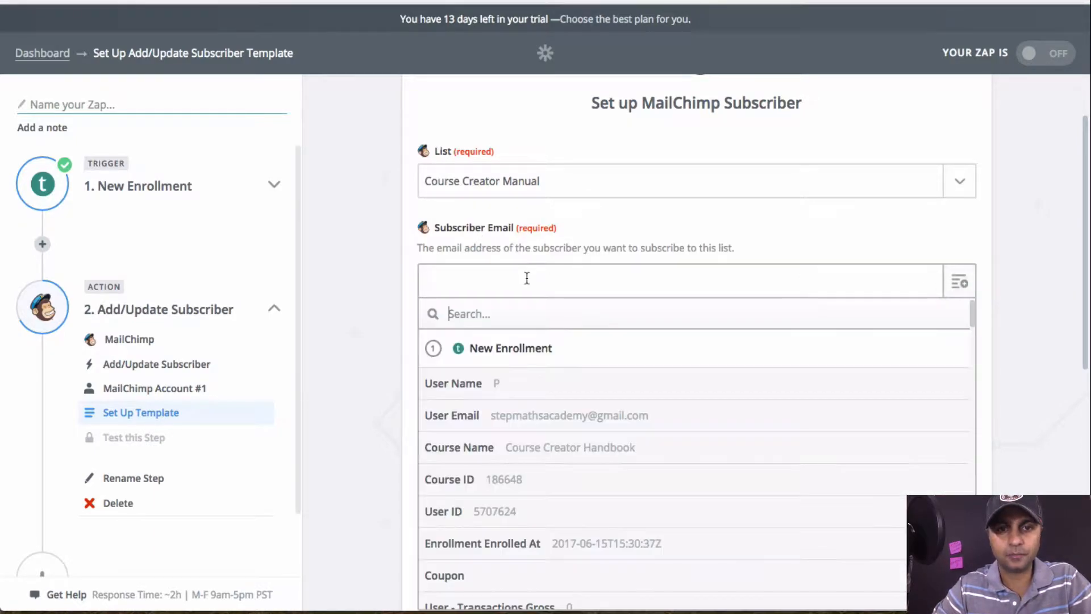
click(538, 428)
scroll(537, 423, down, 3)
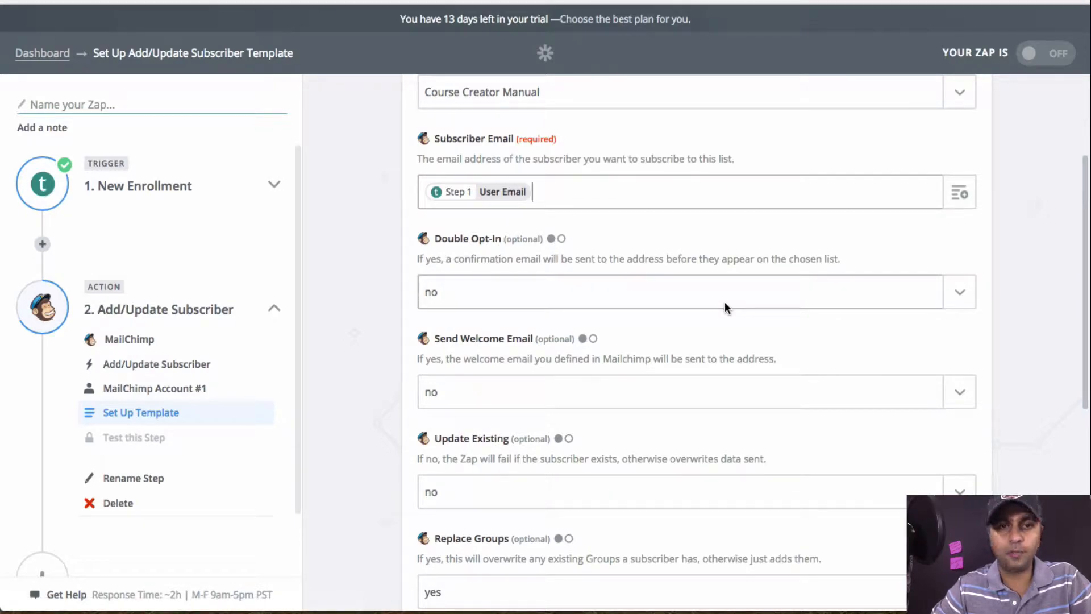
scroll(725, 306, down, 2)
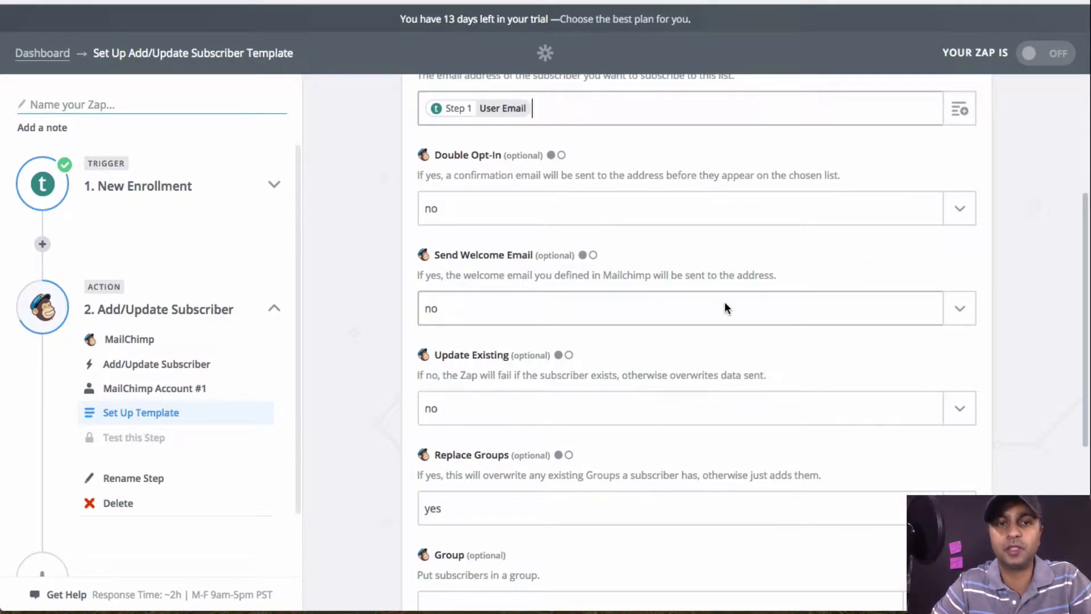
scroll(725, 308, down, 3)
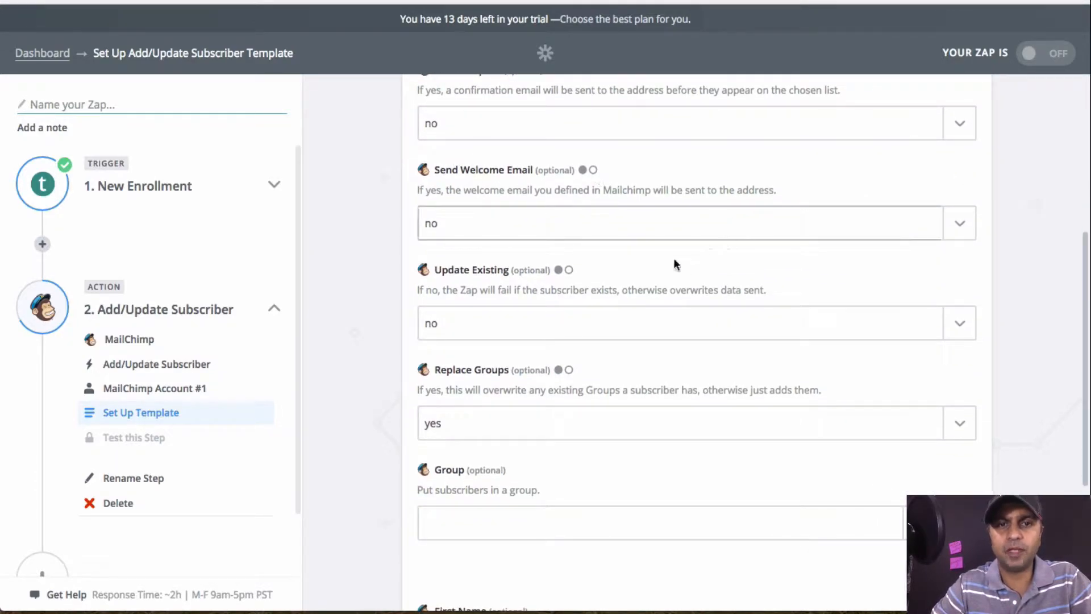
scroll(565, 284, down, 4)
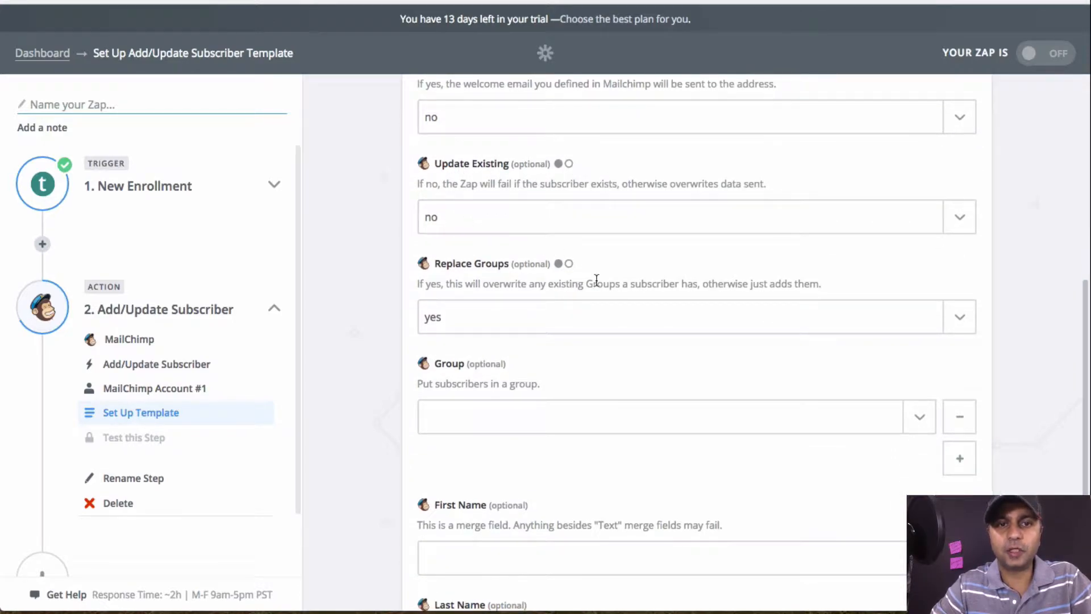
scroll(594, 282, down, 4)
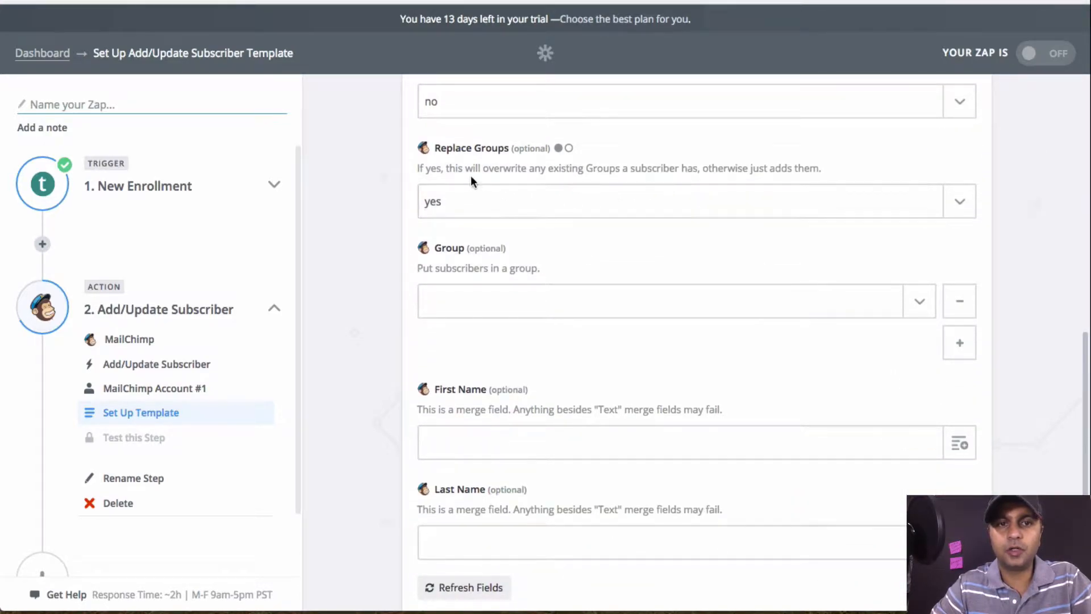
drag(473, 170, 651, 170)
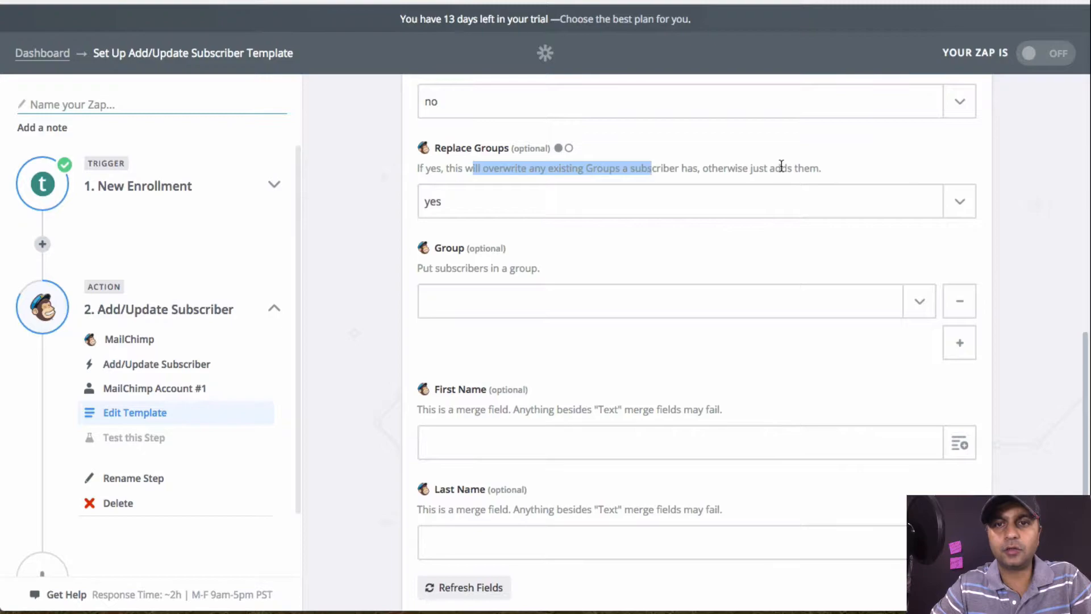
scroll(500, 202, down, 3)
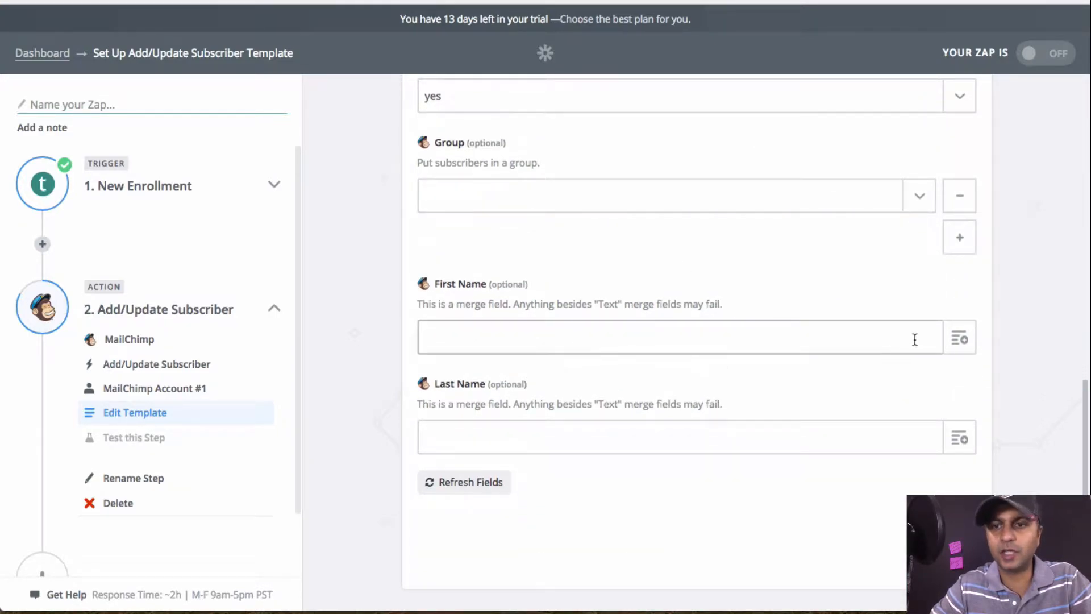
Browse the trigger data for First Name, then type 'Name' and clear it again.
click(628, 323)
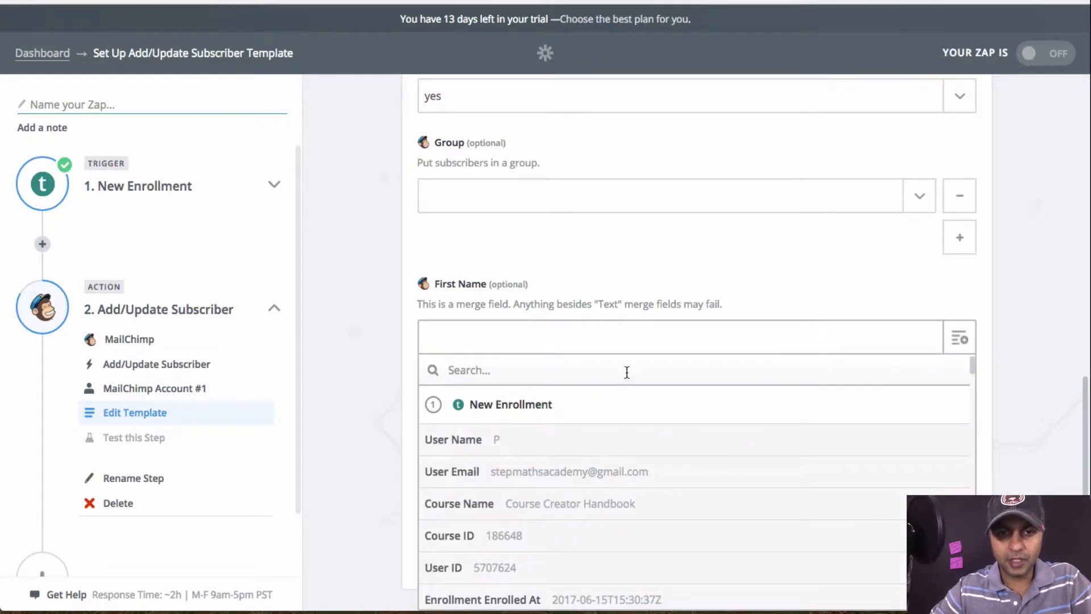
scroll(626, 373, down, 3)
scroll(627, 372, down, 4)
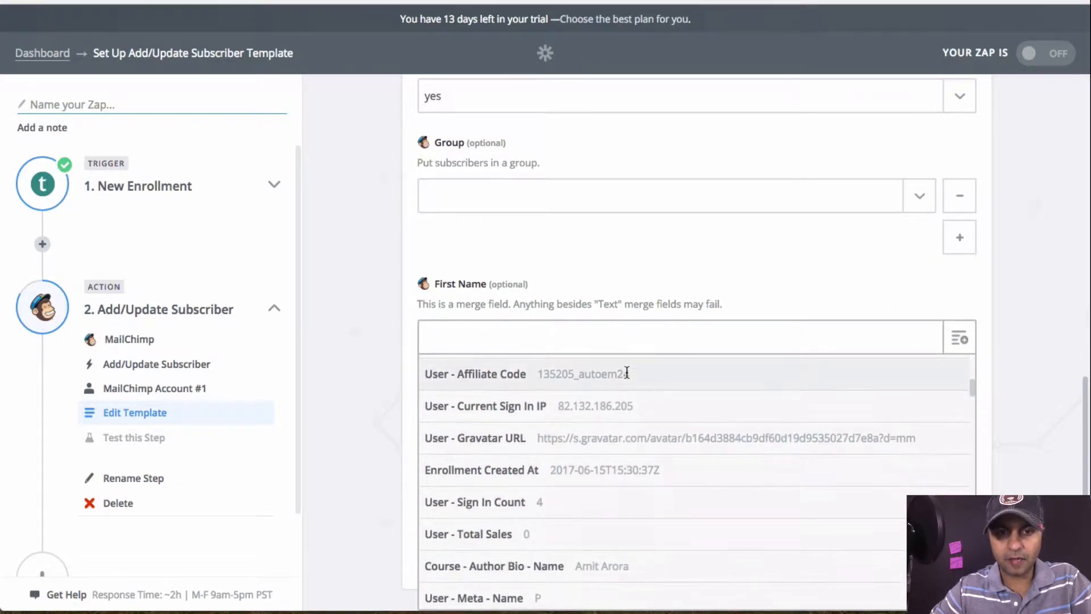
scroll(650, 507, down, 4)
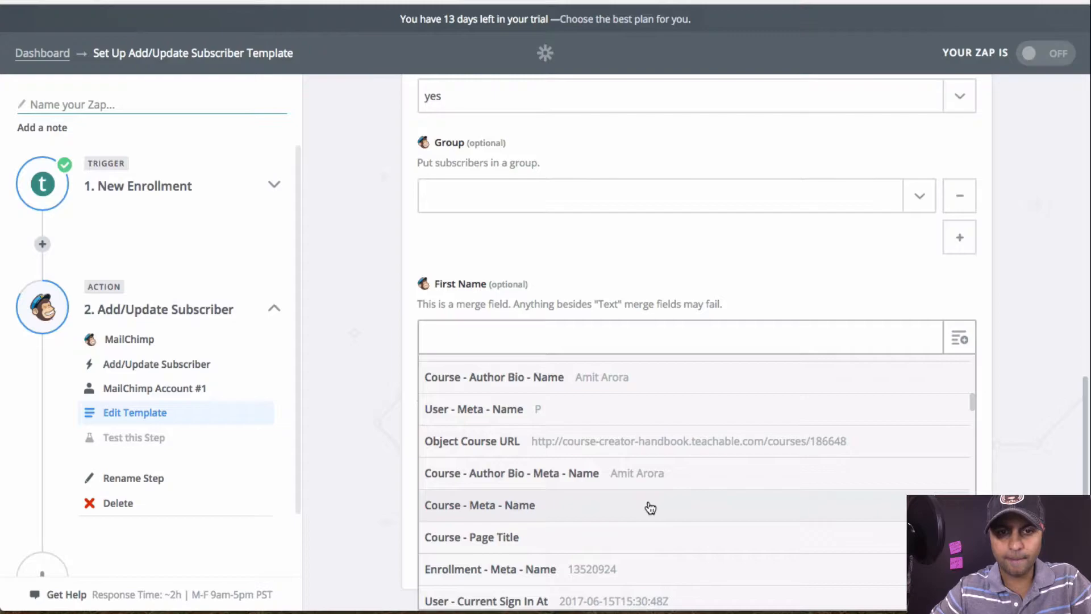
scroll(650, 507, down, 5)
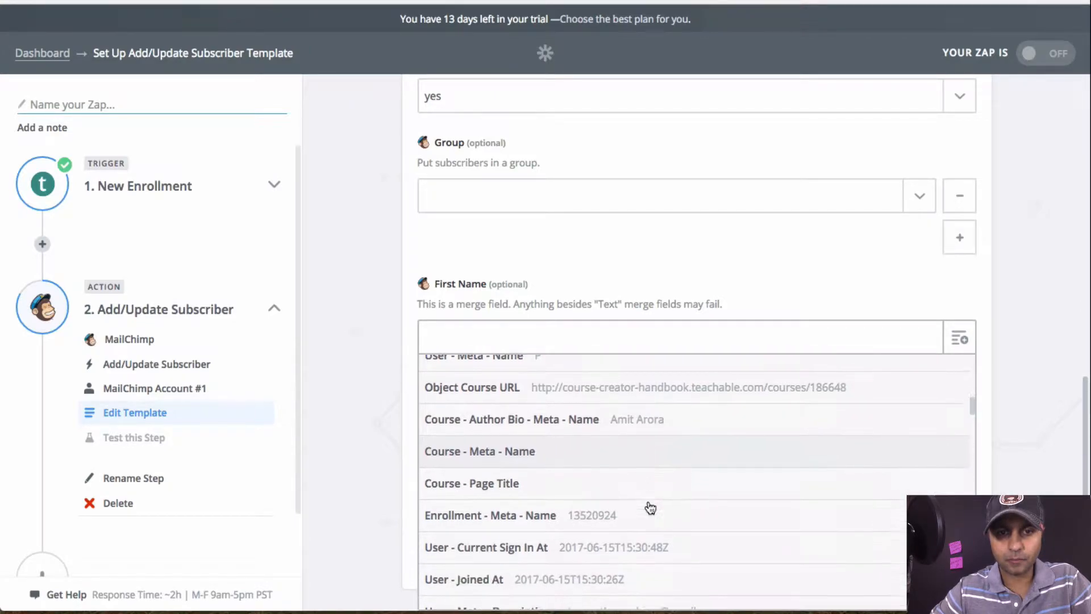
scroll(650, 507, down, 10)
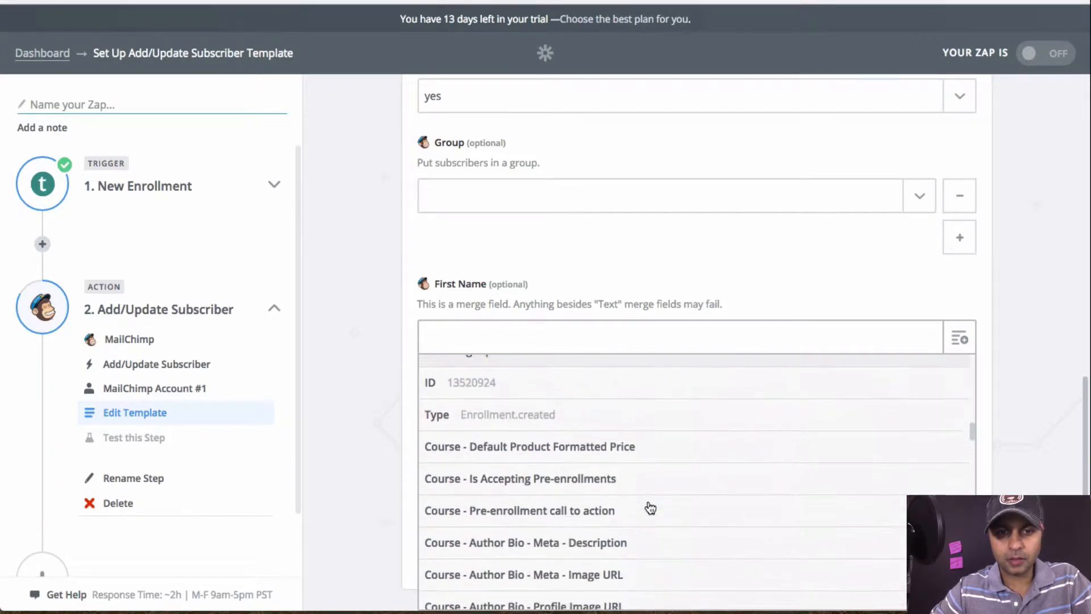
scroll(650, 508, down, 12)
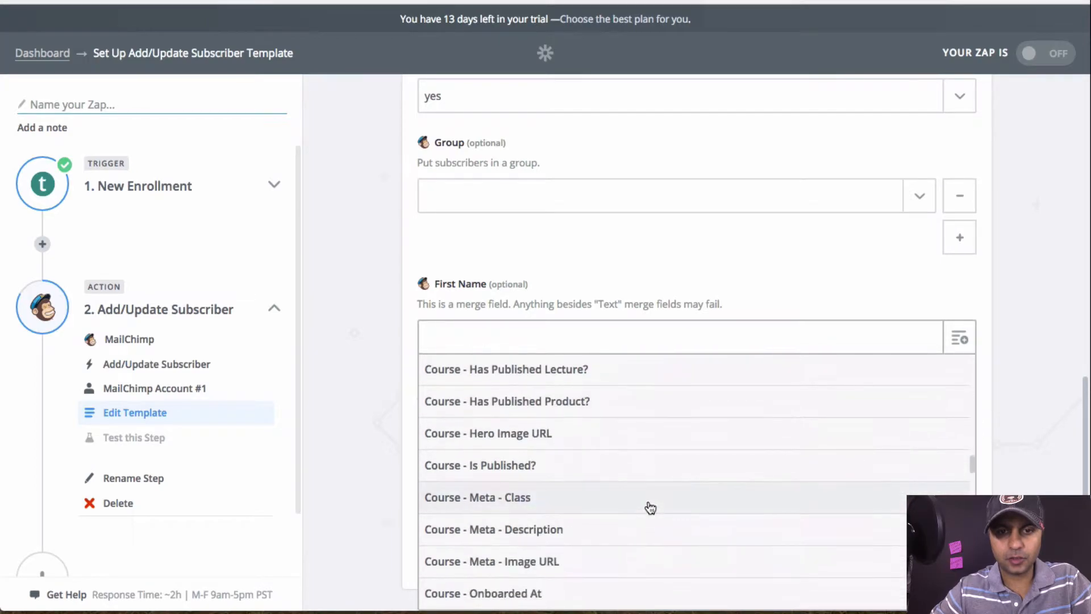
scroll(651, 507, down, 15)
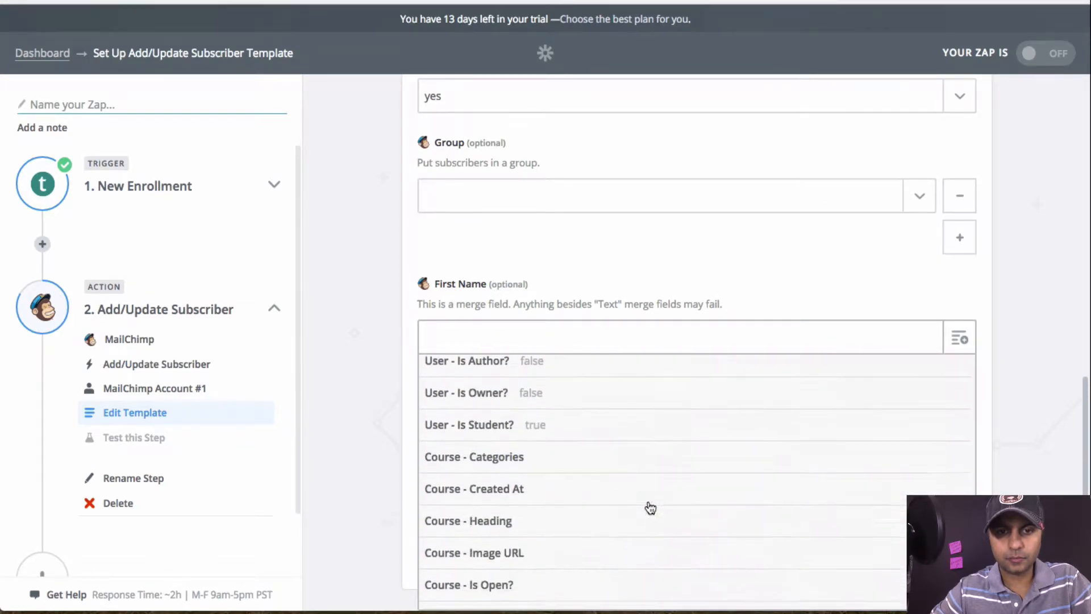
scroll(650, 508, up, 10)
click(585, 336)
text(Name)
key(super+a)
key(BackSpace)
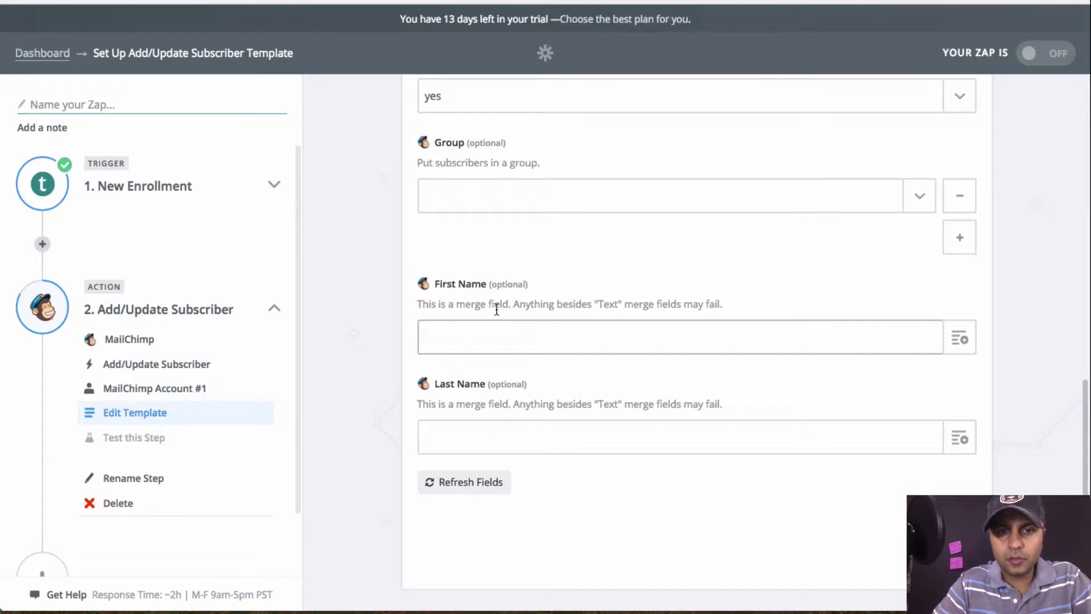
Close the First Name data list with the field left blank and continue.
click(959, 340)
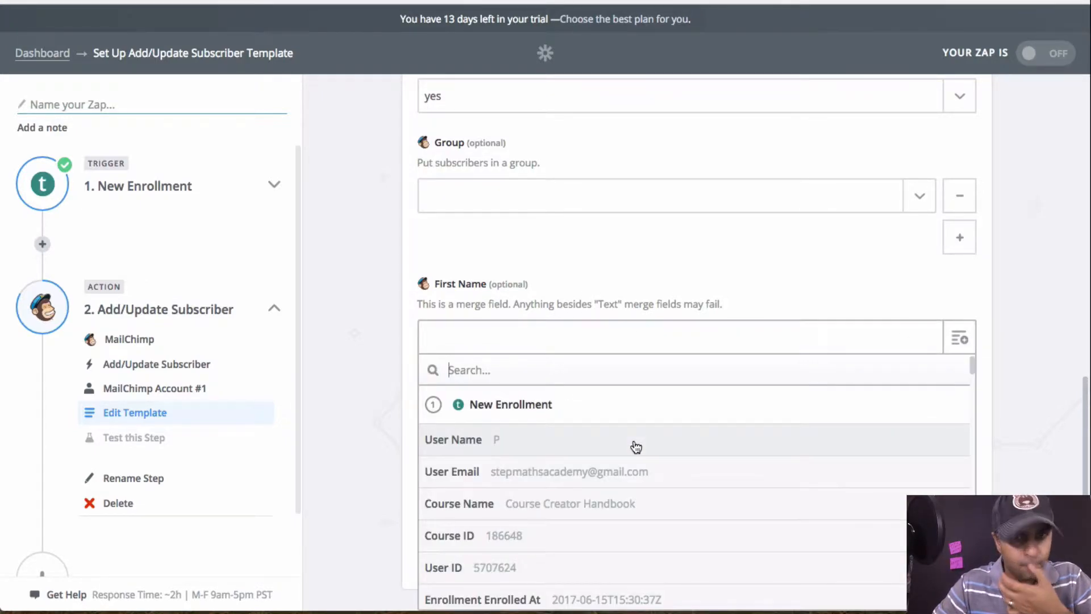
scroll(606, 456, down, 3)
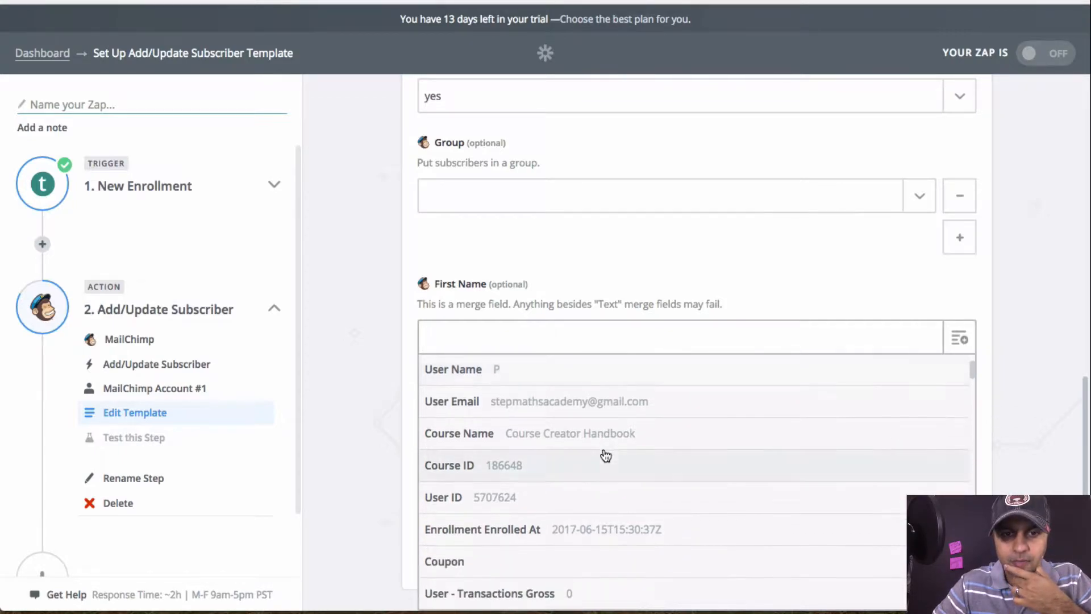
scroll(606, 456, down, 8)
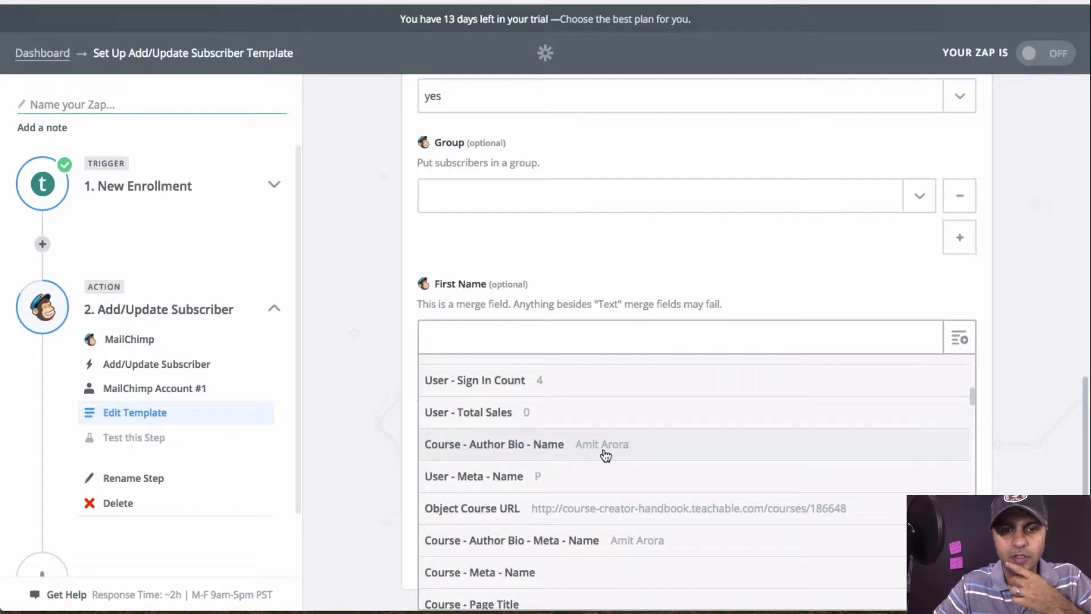
scroll(606, 455, down, 4)
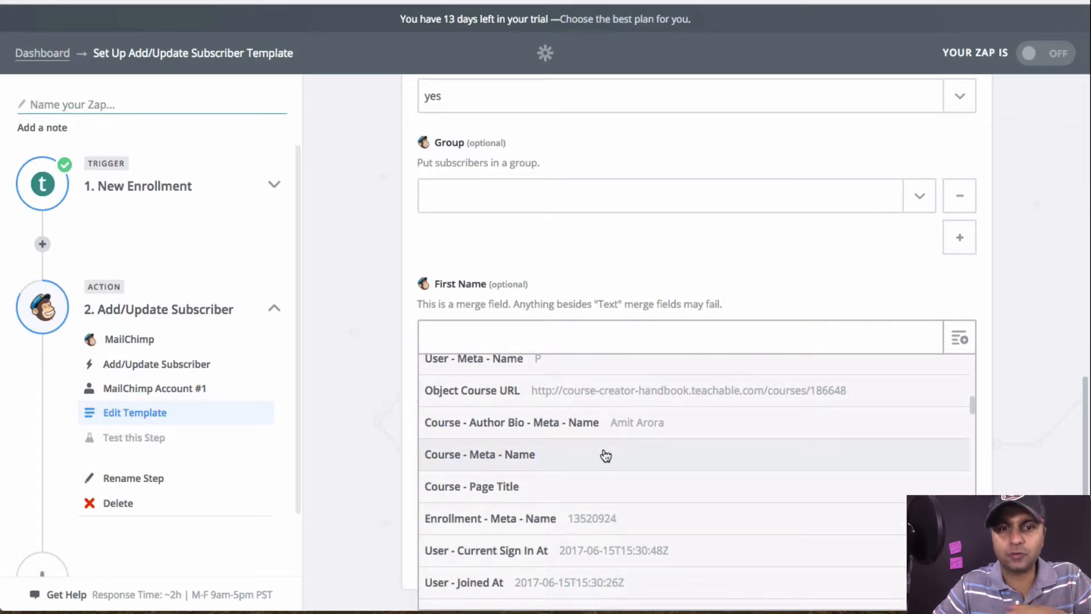
click(360, 402)
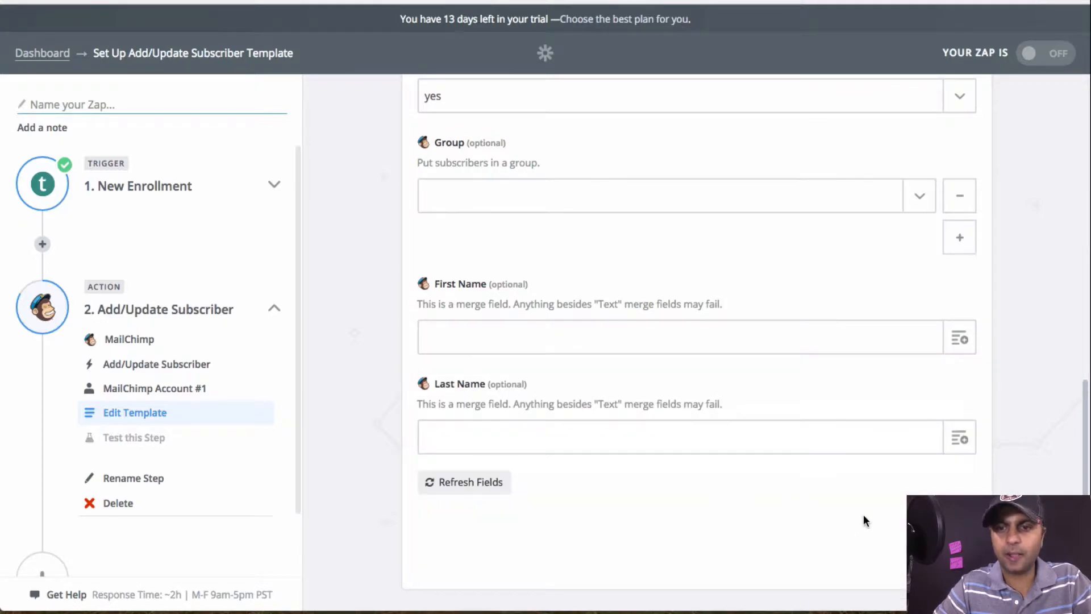
click(940, 547)
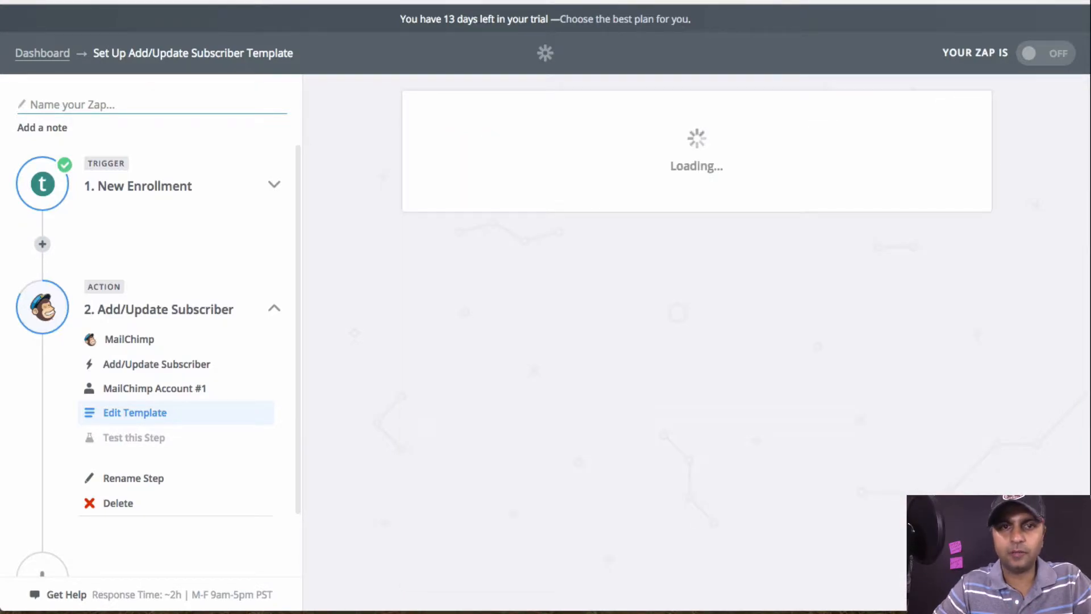
Create a test subscriber in the Course Creator Manual list with Create & Continue.
scroll(612, 298, down, 3)
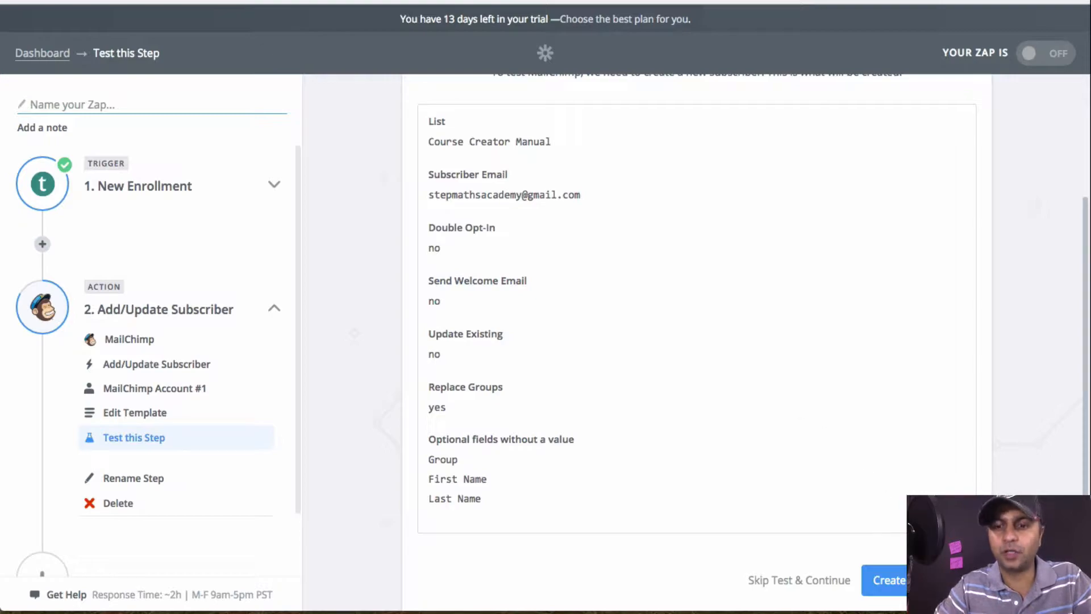
click(887, 579)
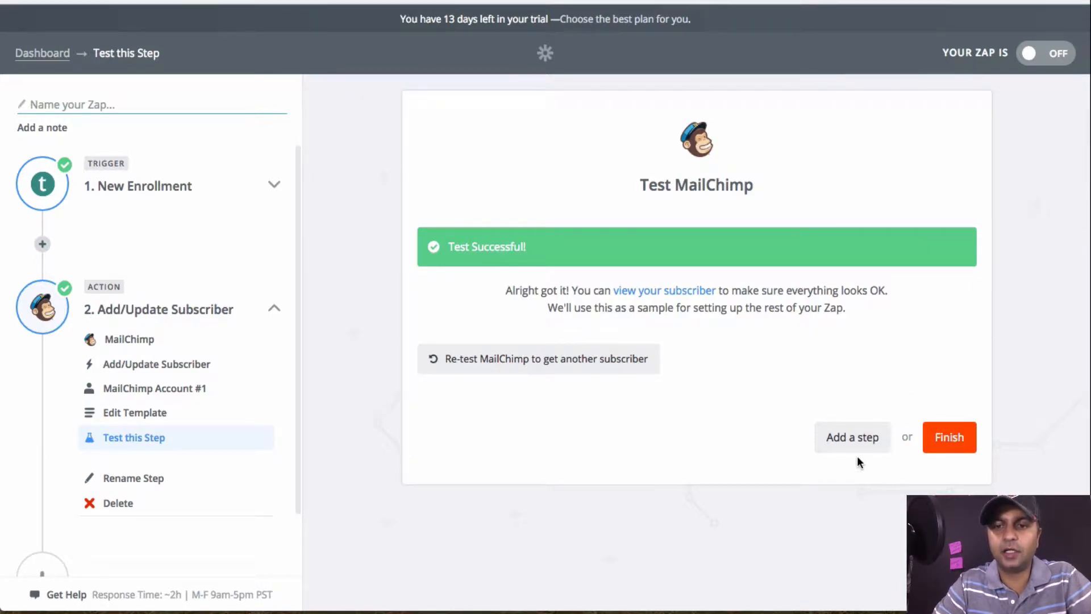
Add a new action step using Twilio's Send SMS action, then continue to account selection.
click(853, 439)
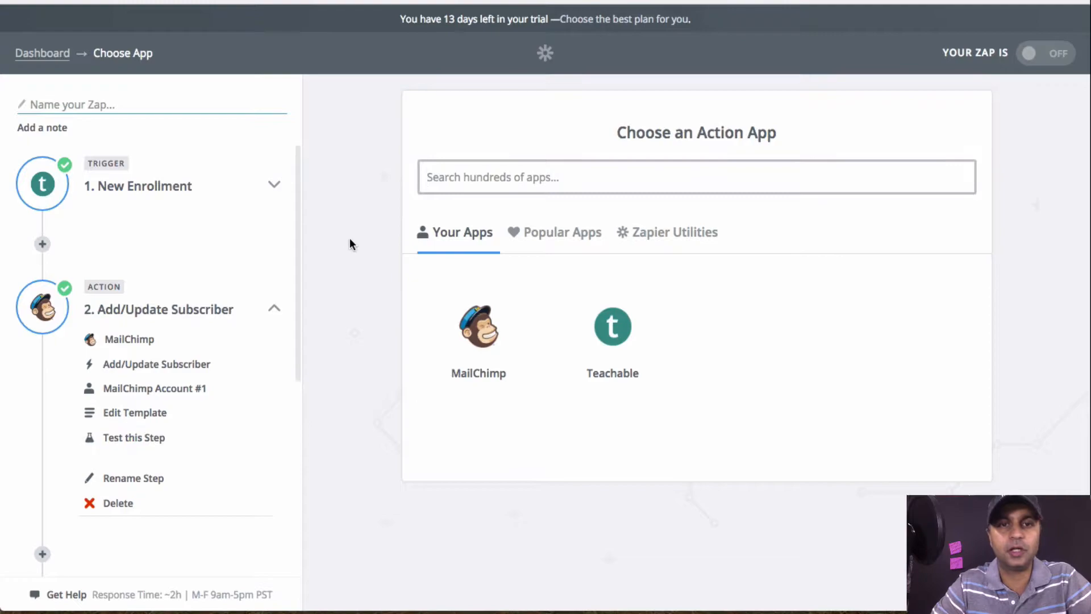
text(text)
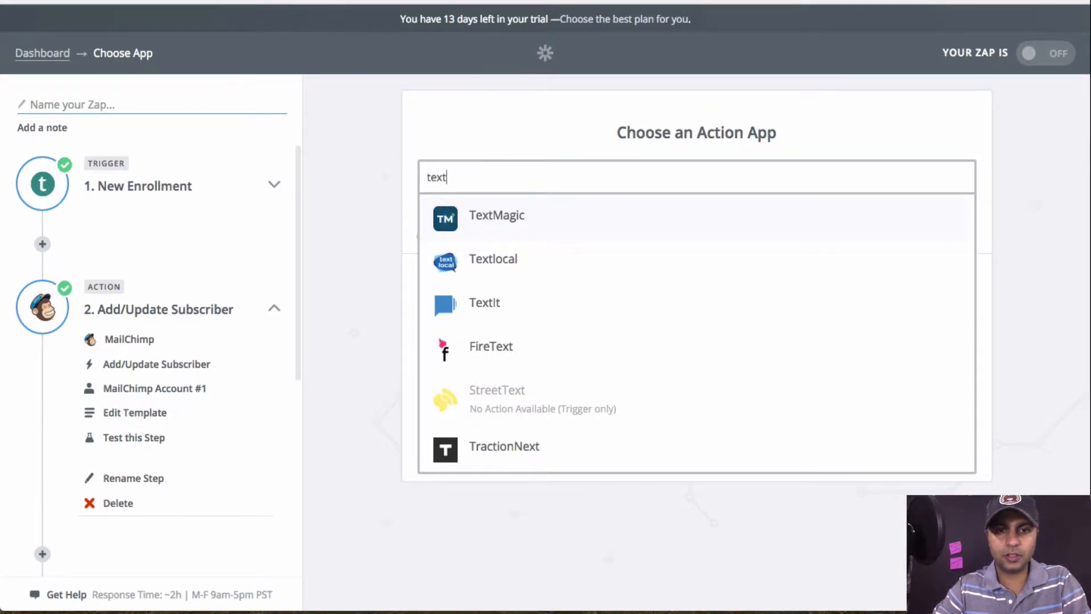
key(super+a)
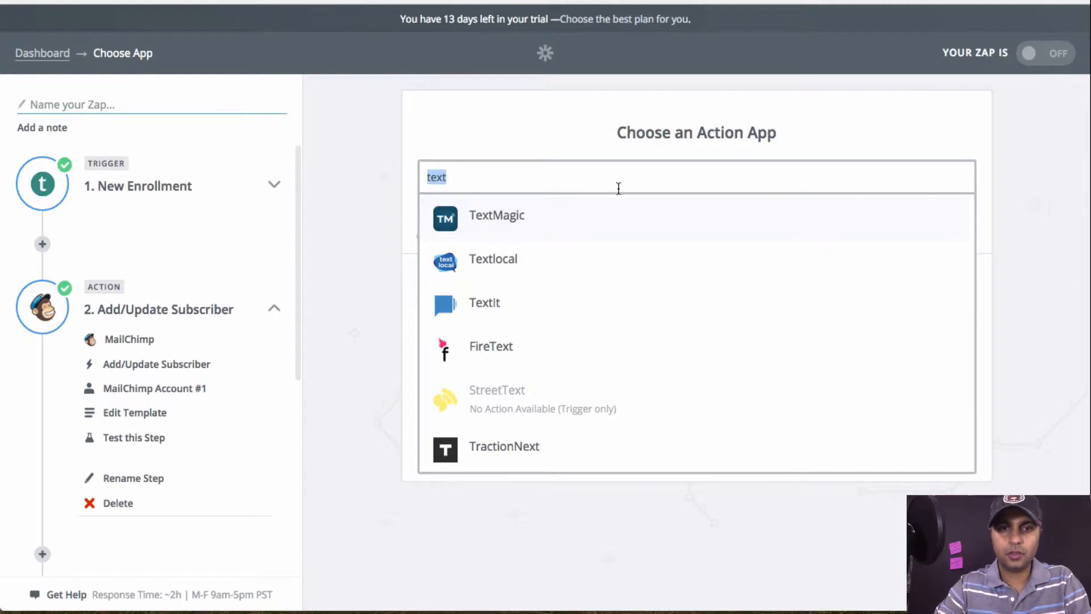
key(BackSpace)
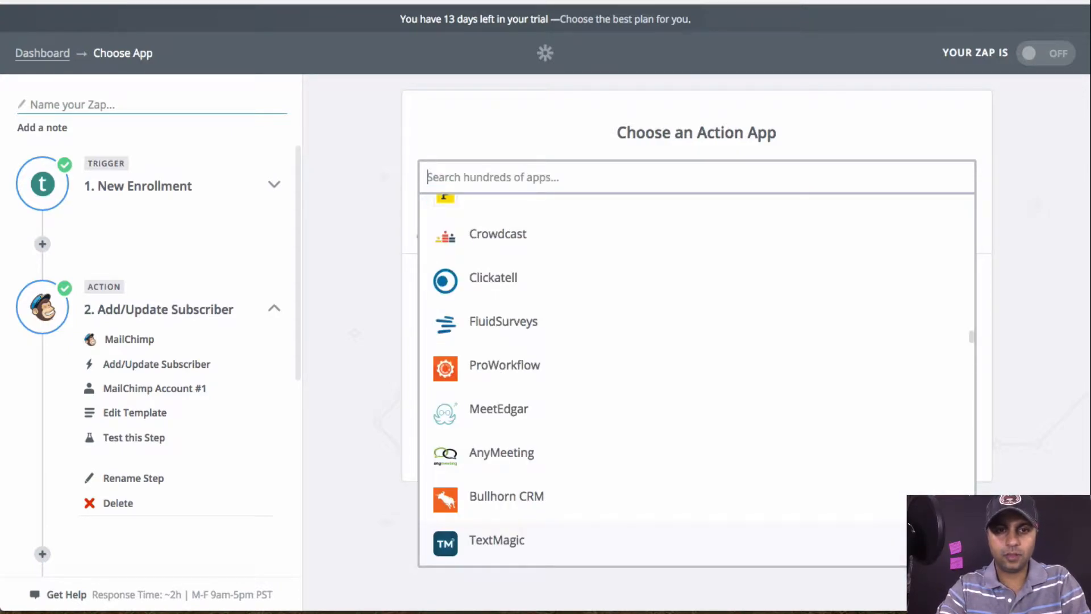
text(wil)
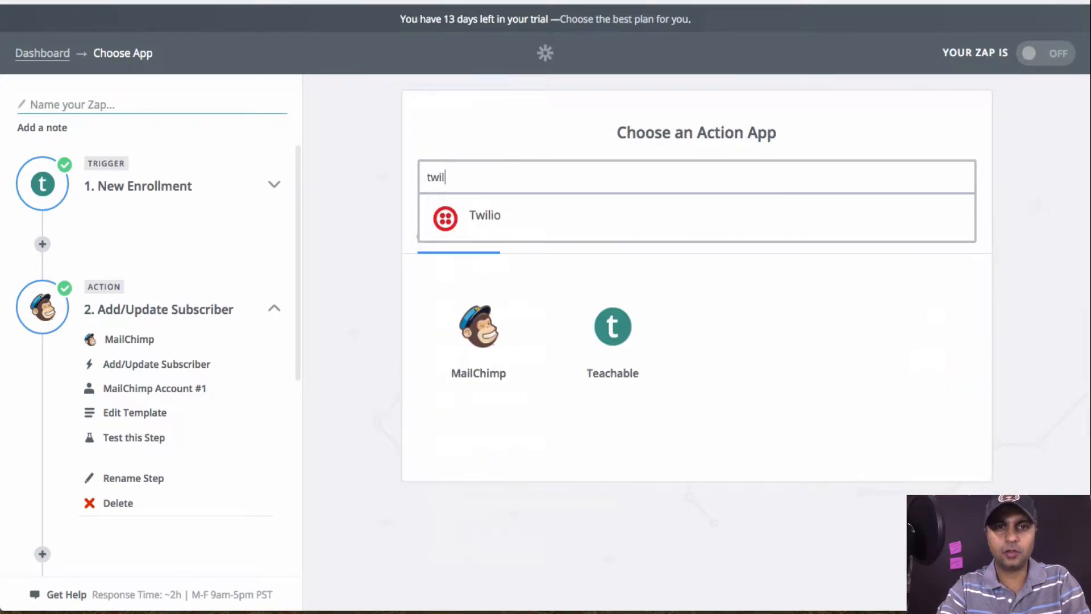
click(481, 226)
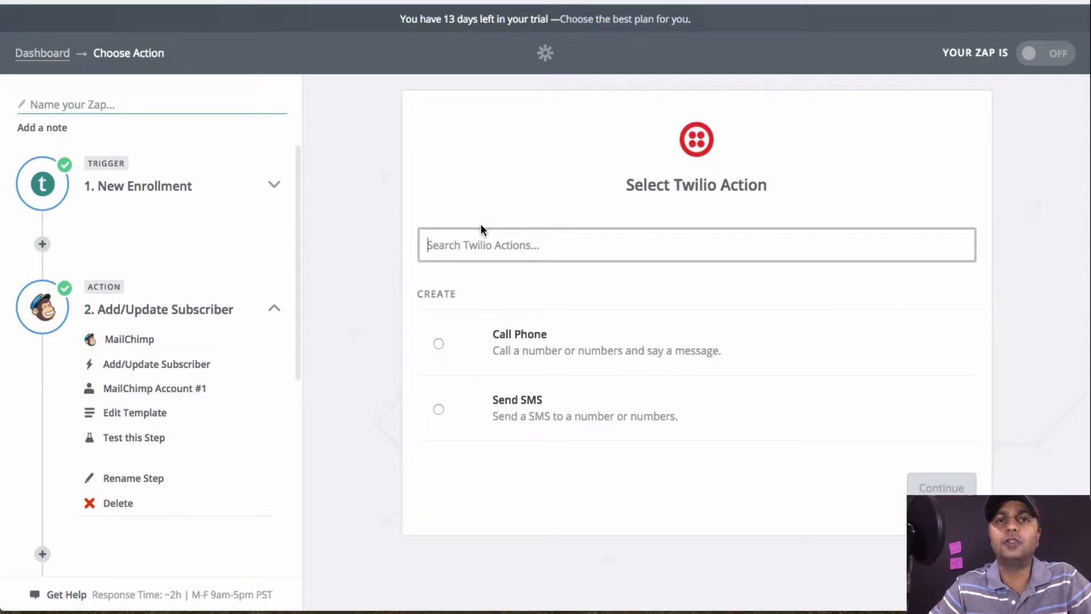
click(439, 409)
click(941, 488)
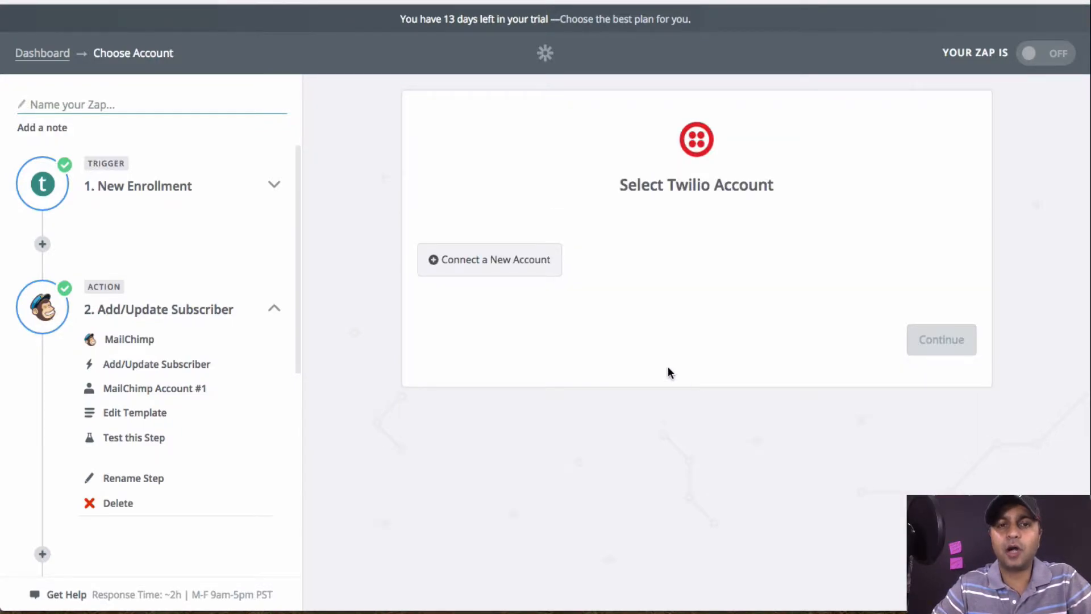
Start connecting a new Twilio account and place the cursor in the Account SID field.
click(527, 264)
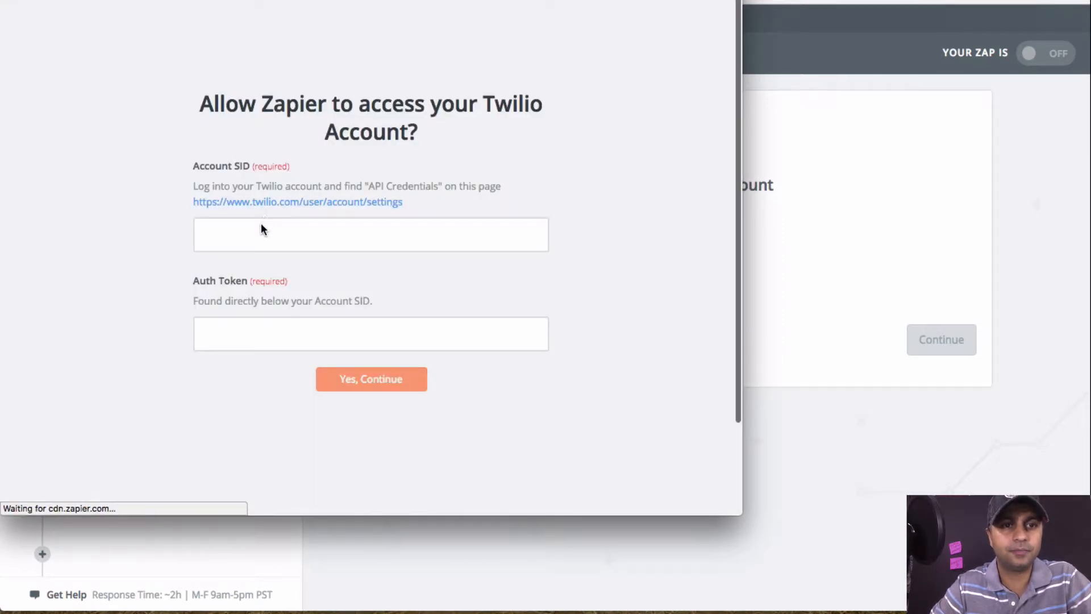
click(259, 228)
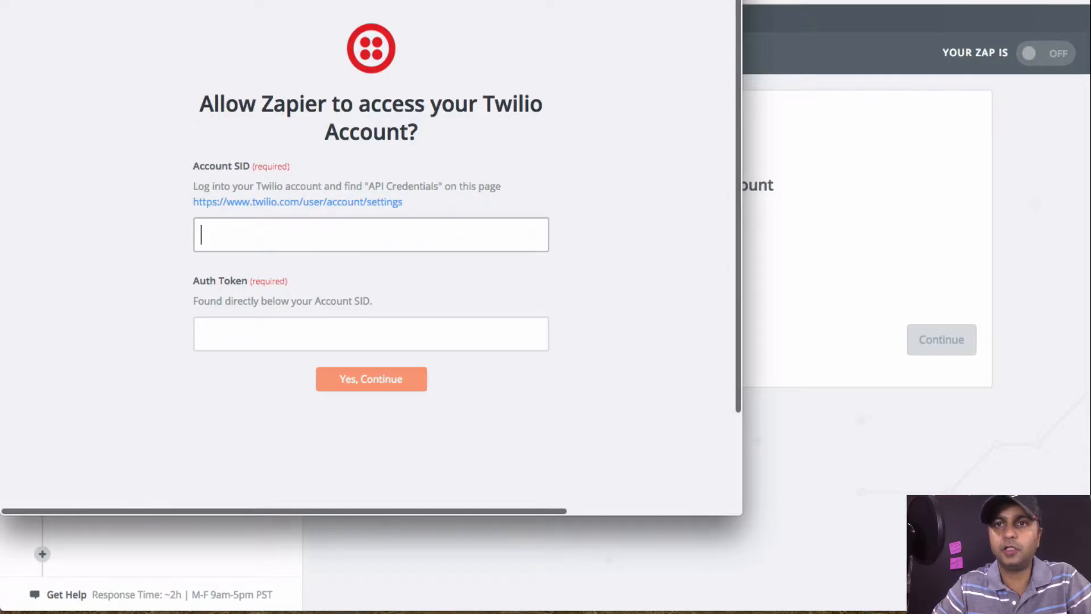
Search Google for 'twilio' in a new tab and open the official Twilio website.
key(super+t)
text(twil)
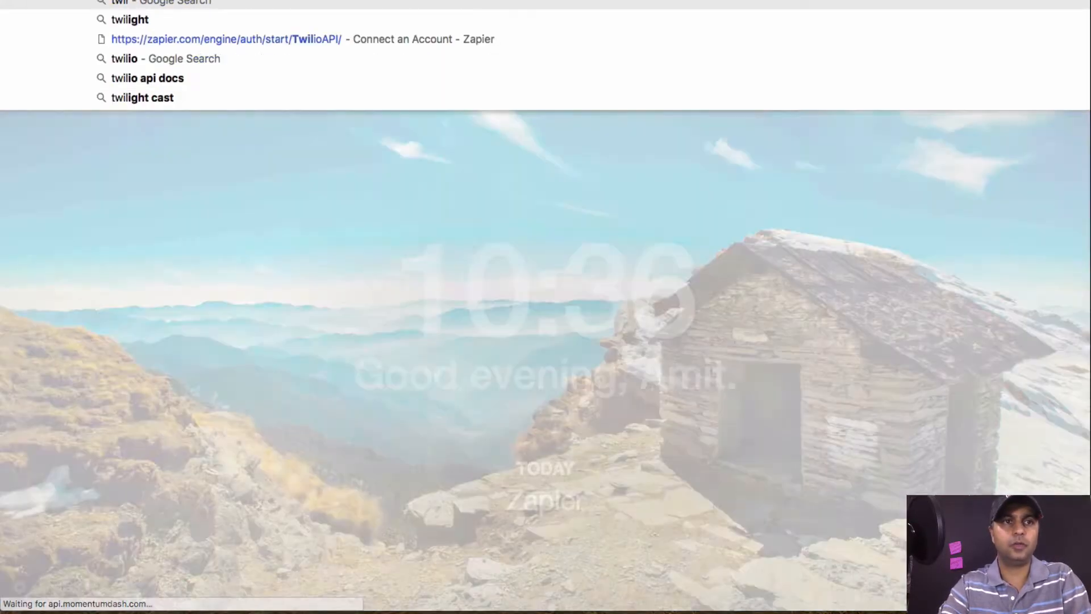
text(o)
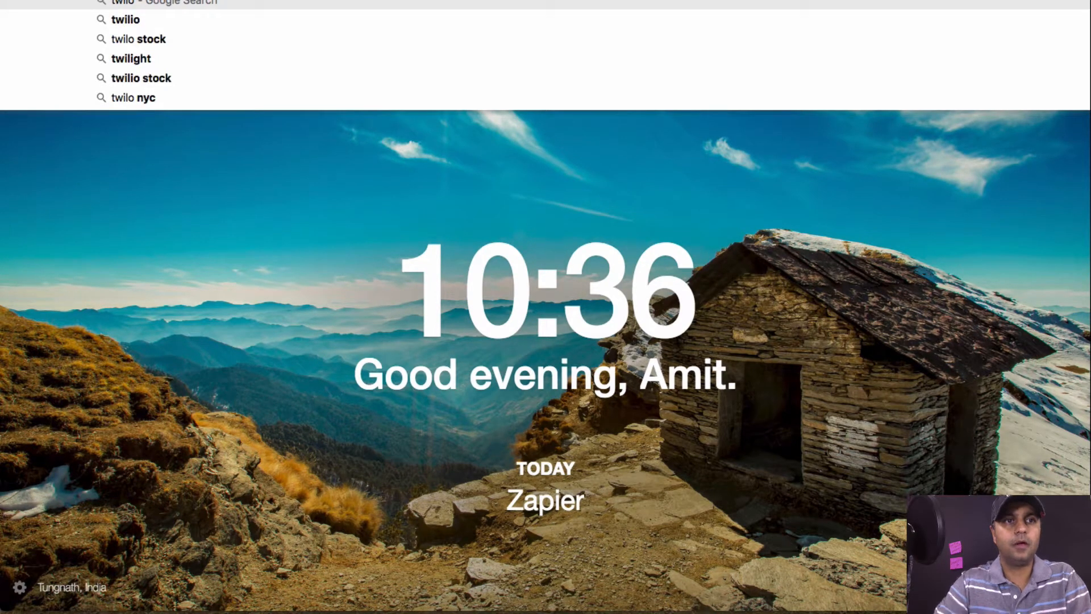
key(Down)
key(Return)
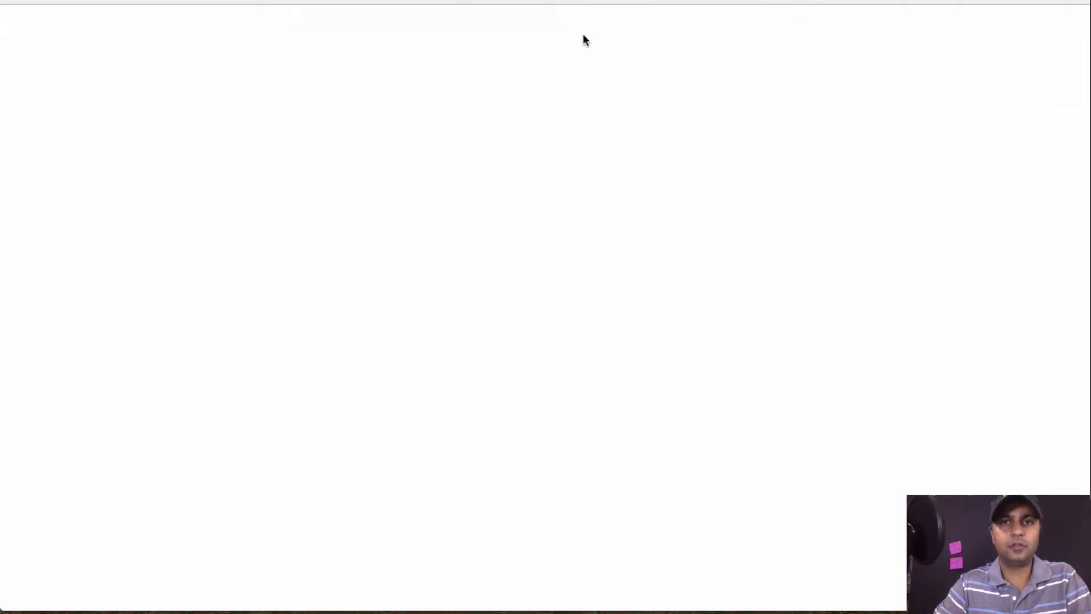
text(twilio)
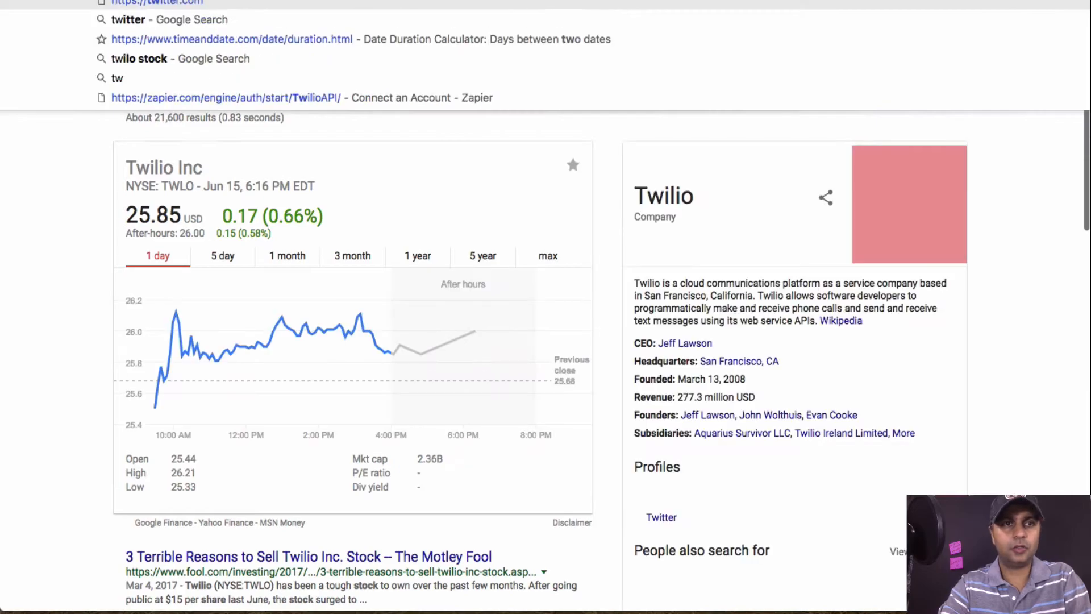
key(Return)
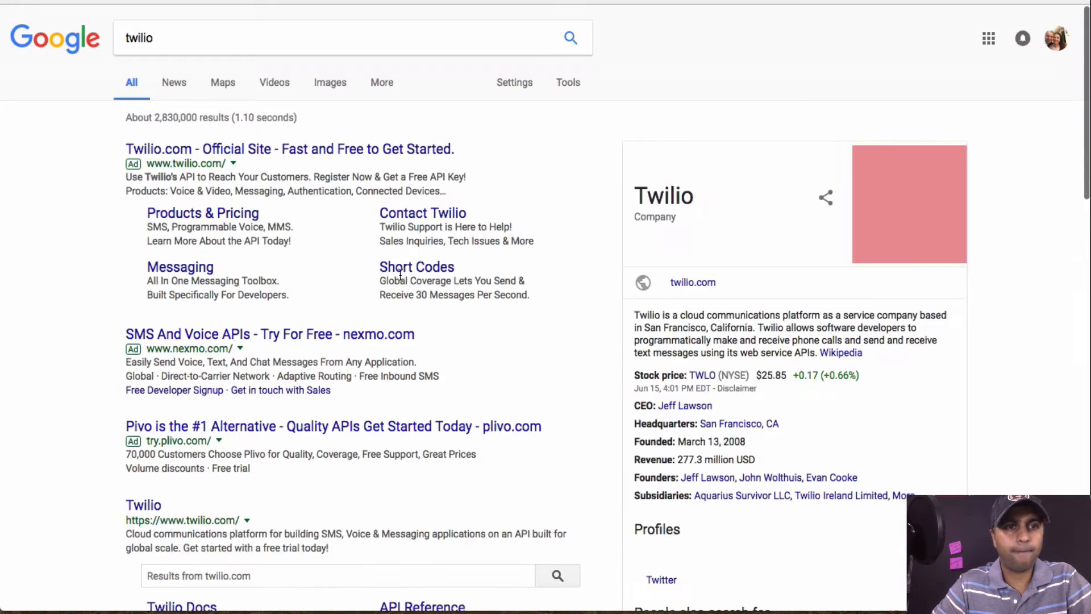
scroll(305, 424, down, 3)
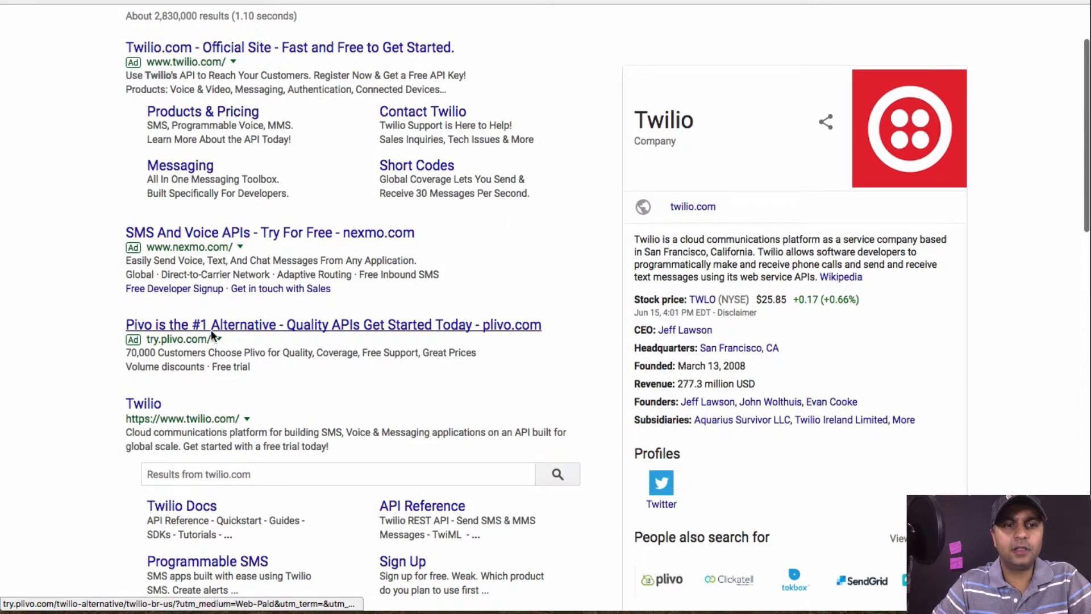
click(147, 404)
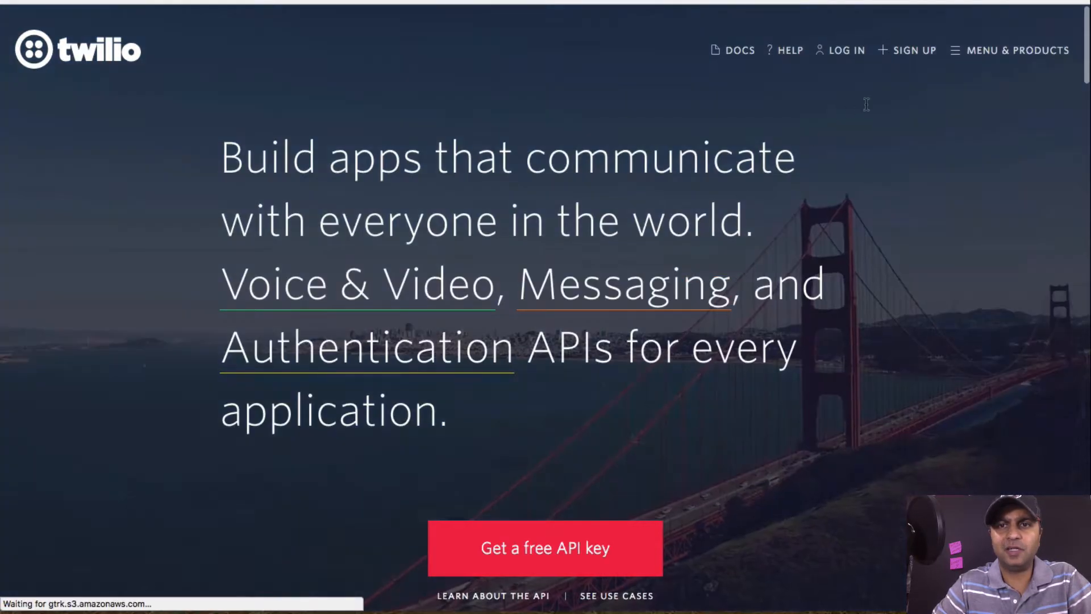
Try the Twilio log-in page with the saved email, then switch to the free sign-up form.
click(843, 53)
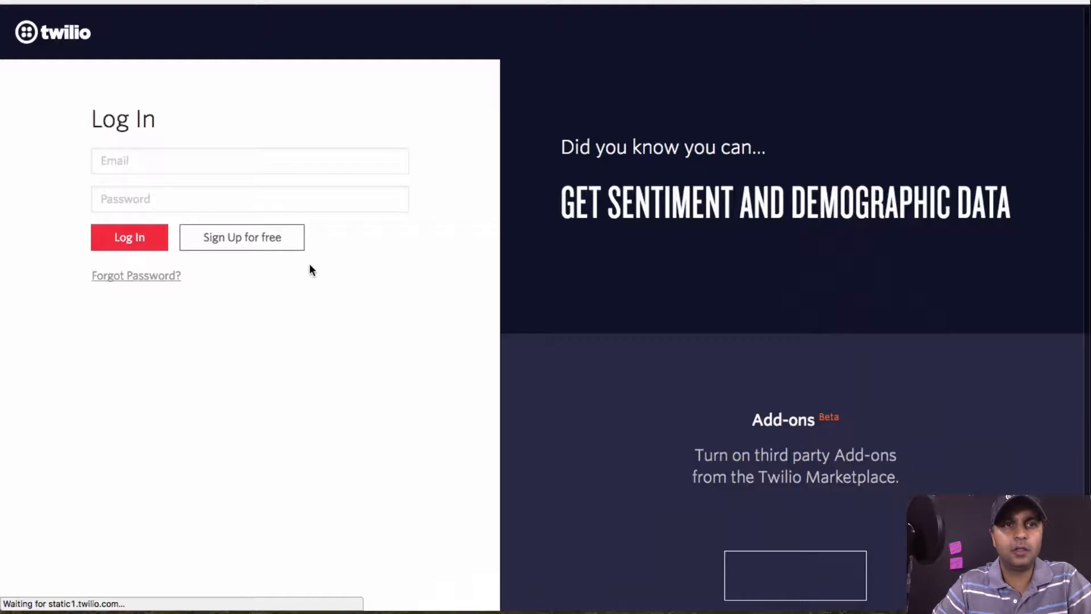
click(225, 157)
drag(263, 161, 70, 164)
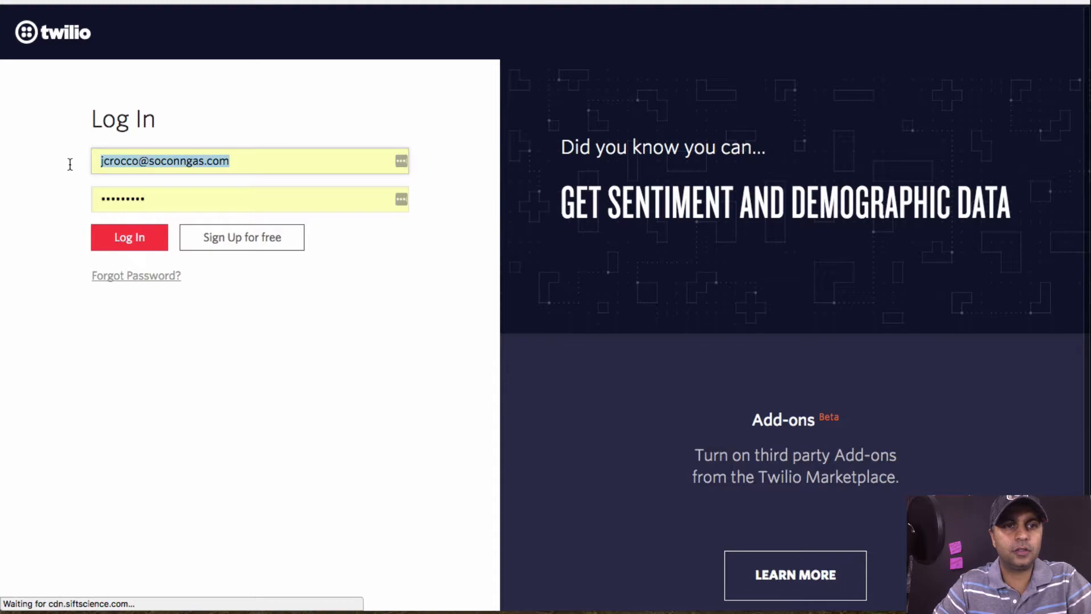
text(a)
key(BackSpace)
key(Down)
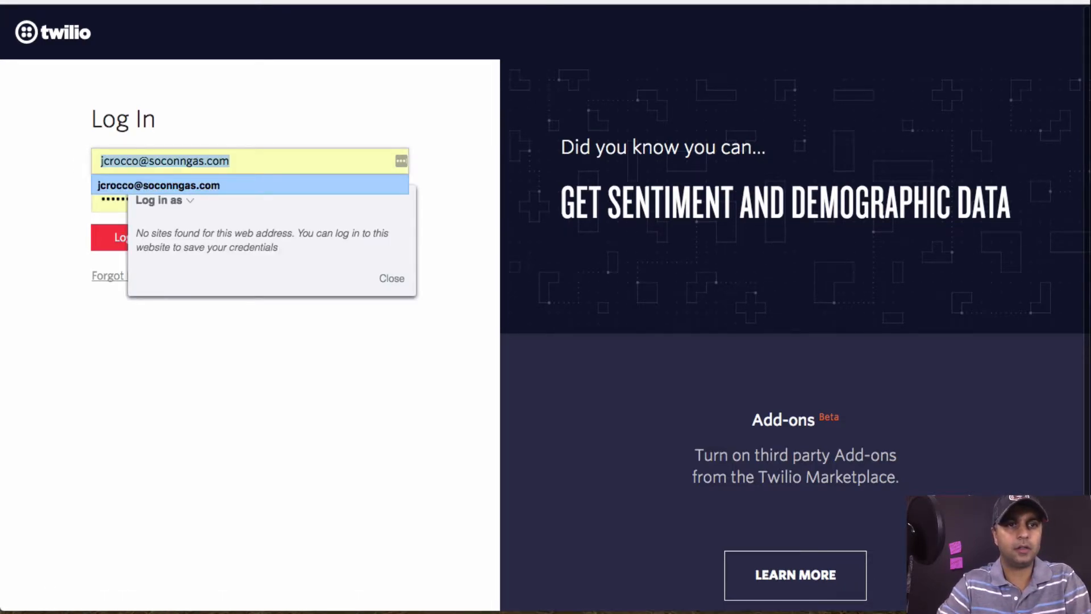
key(Return)
click(404, 160)
click(404, 159)
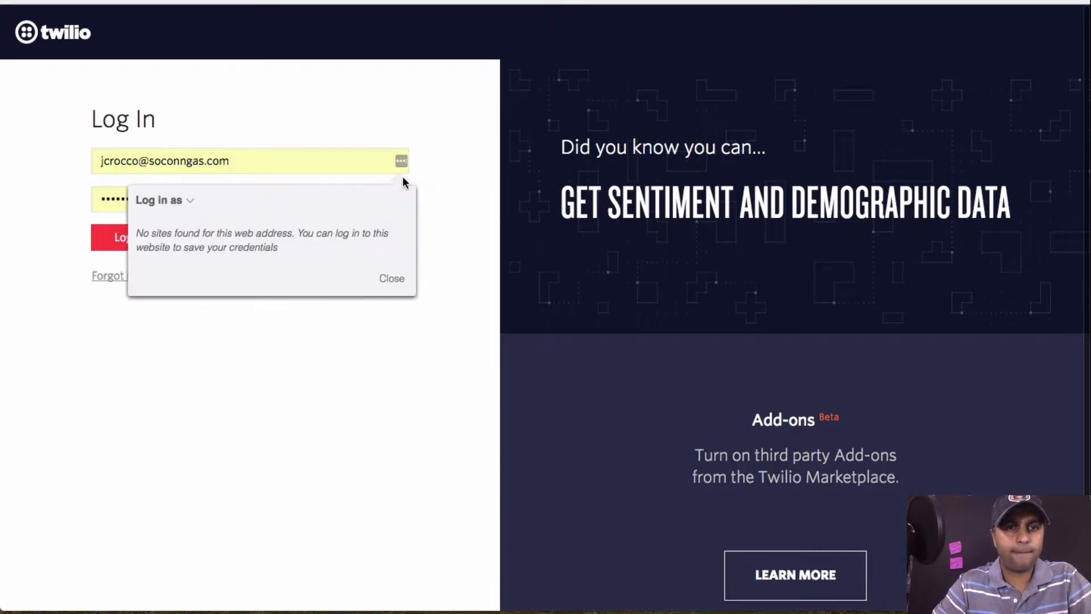
click(304, 348)
click(237, 243)
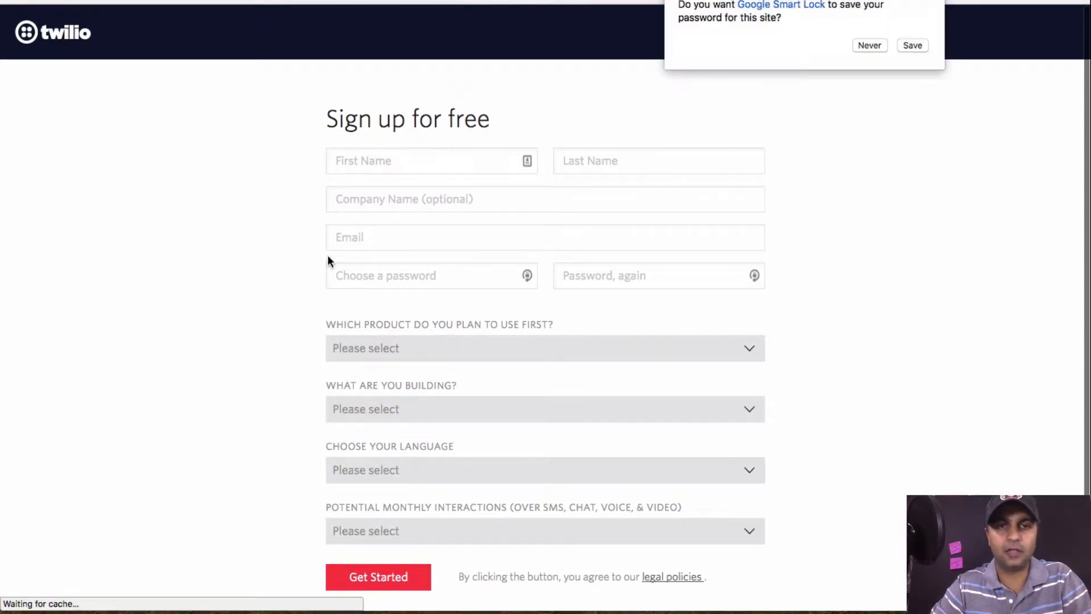
Fill in the first name, last name, email address and a matching password on the sign-up form.
click(468, 169)
key(Tab)
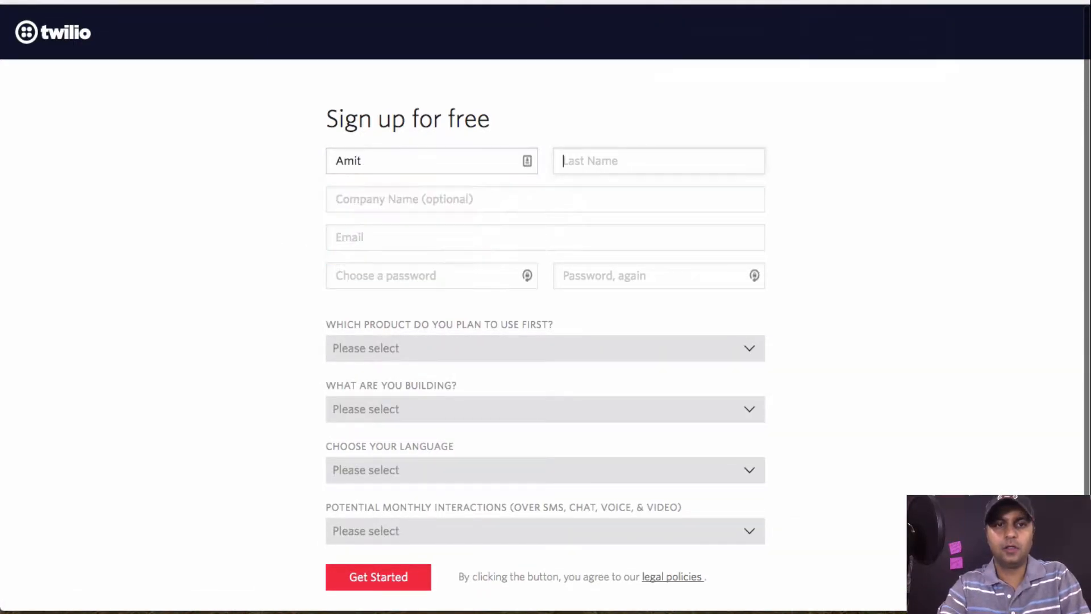
key(Tab)
key(Tab)
text(*********)
key(super+a)
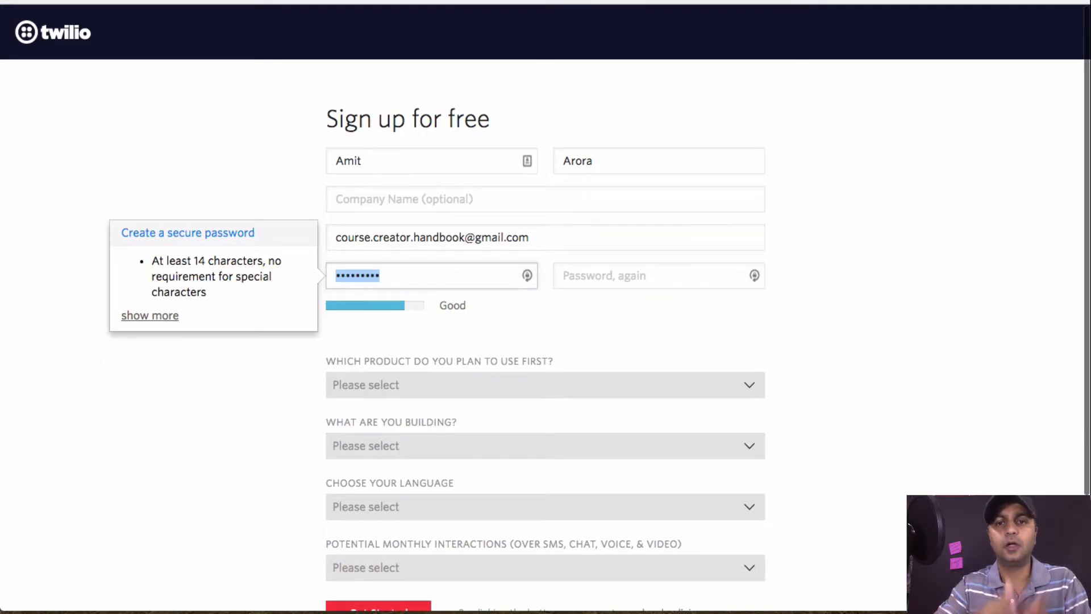
text(**********)
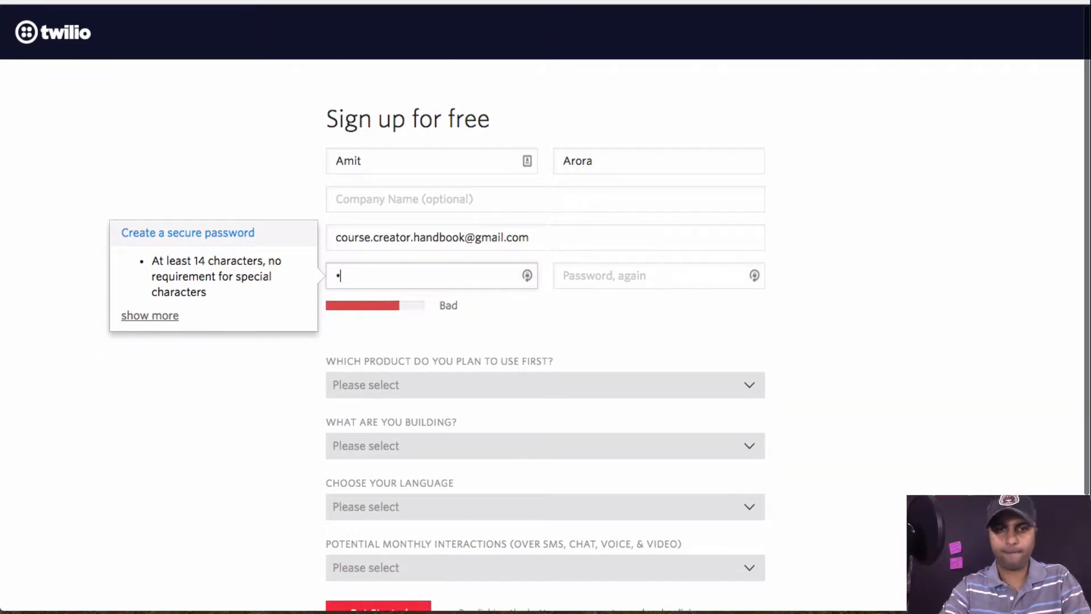
key(Tab)
text(**********)
key(super+a)
key(shift+Tab)
text(********)
key(super+a)
text(*********)
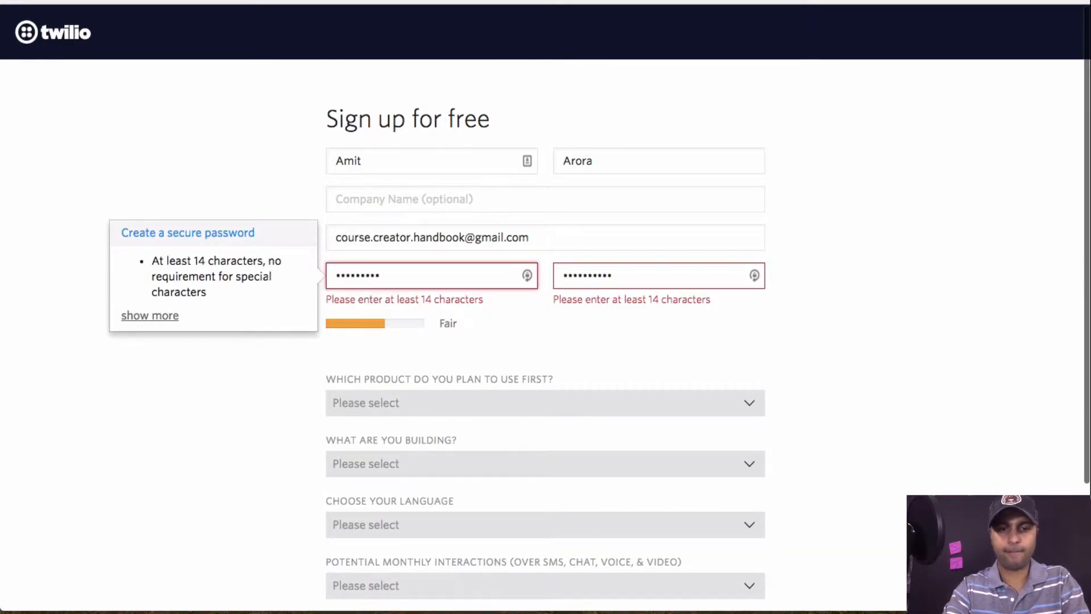
key(Tab)
text(**************)
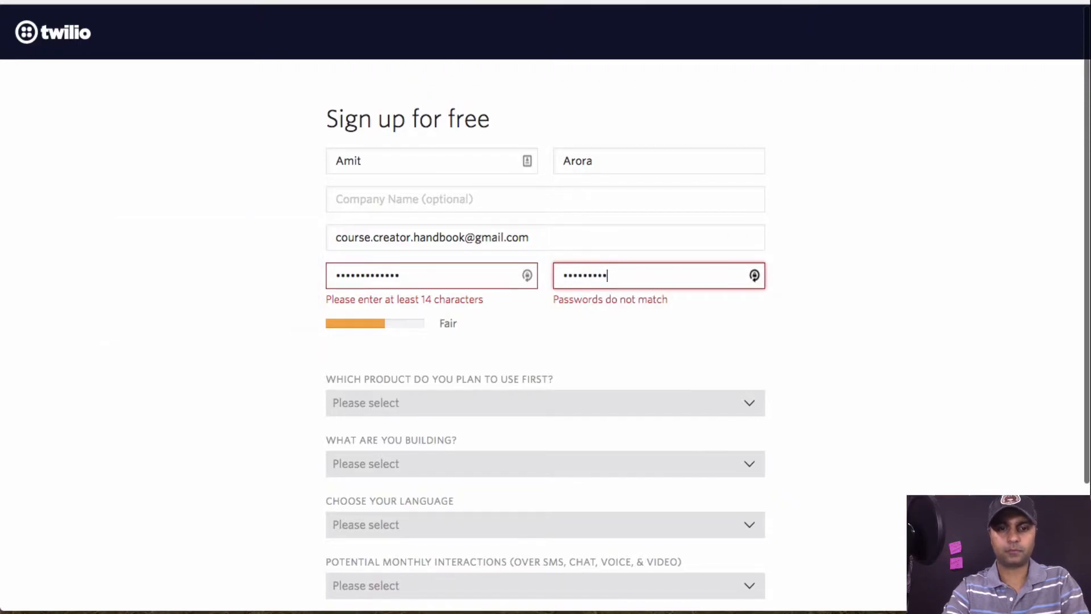
key(Tab)
Choose SMS, Account Notifications, I'm not a developer, and Less than 100,000 monthly interactions.
scroll(453, 340, down, 2)
click(454, 336)
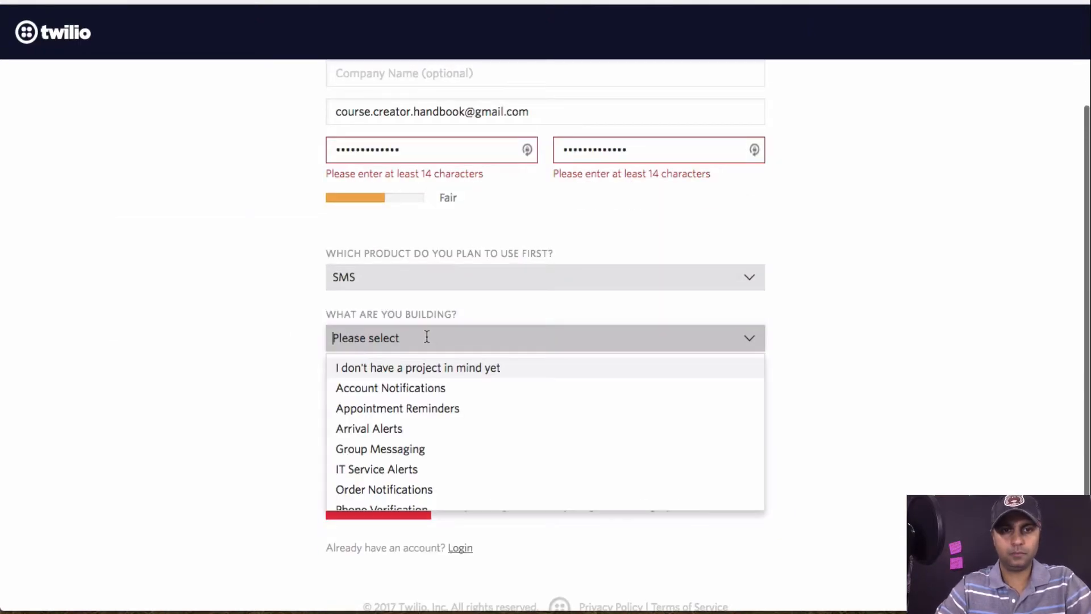
click(432, 386)
click(419, 435)
click(414, 489)
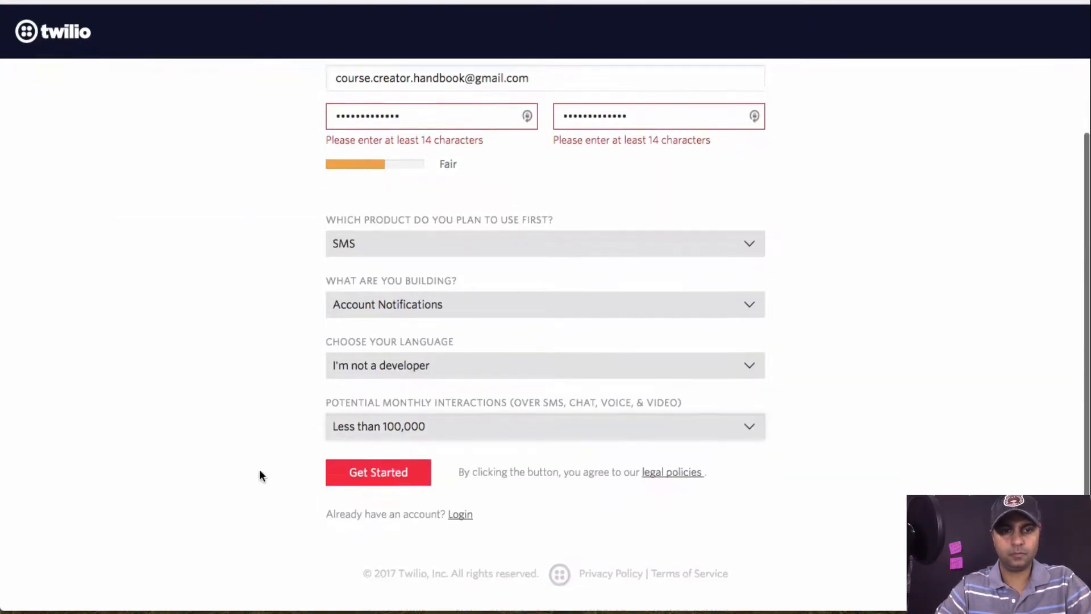
click(348, 472)
Replace the password with a longer one, confirm it, and submit the sign-up form.
scroll(454, 131, up, 2)
drag(404, 173, 316, 168)
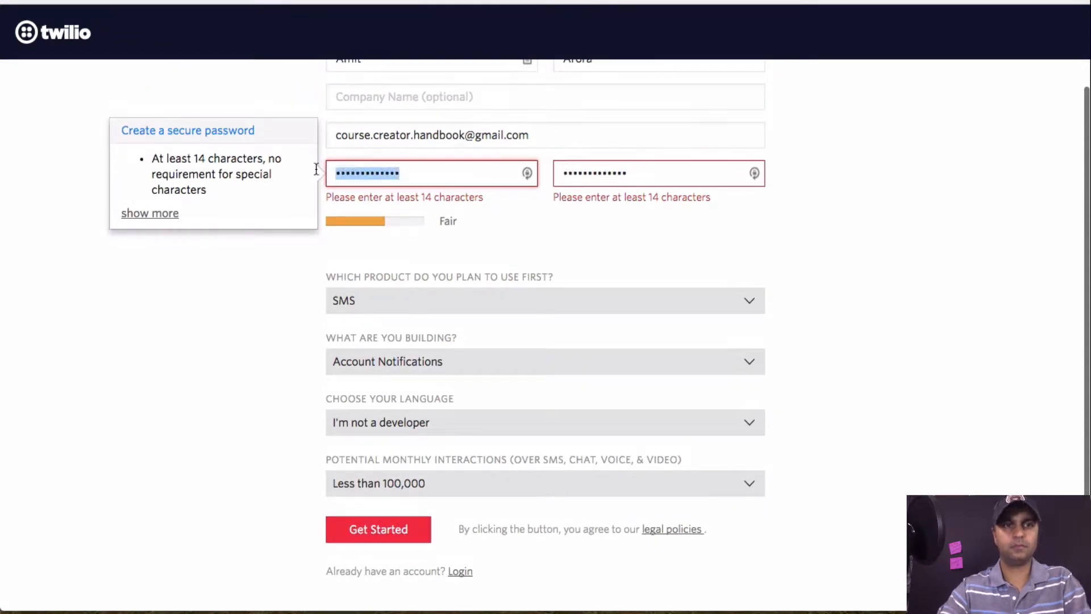
text(••••••••••)
key(super+a)
text(•••••••••••••••)
key(Tab)
text(•••••••••••••••)
click(368, 511)
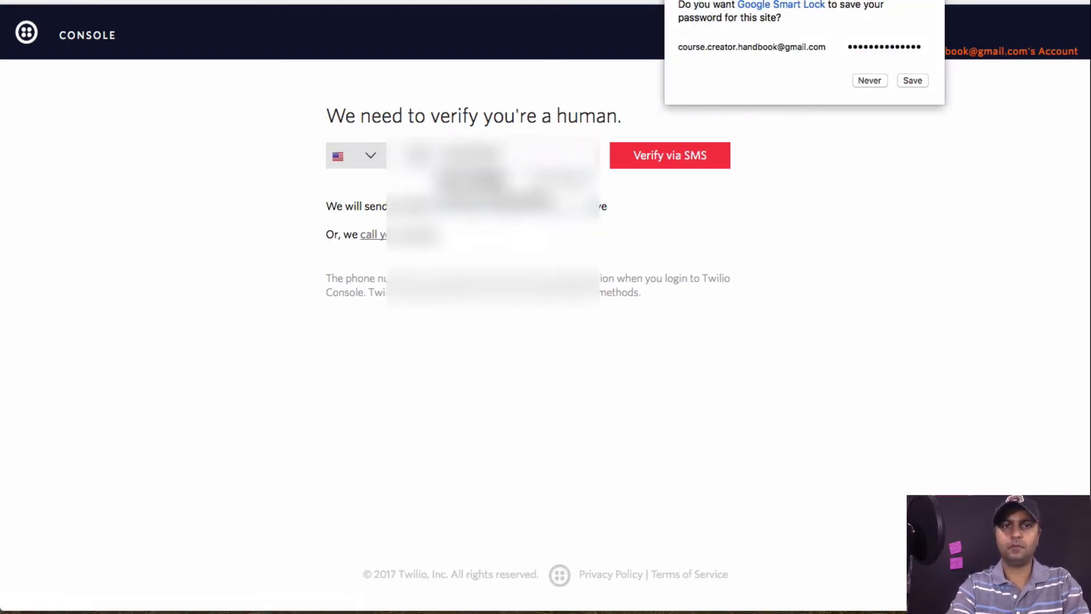
Verify the account via SMS by entering the received code and submitting it.
click(668, 162)
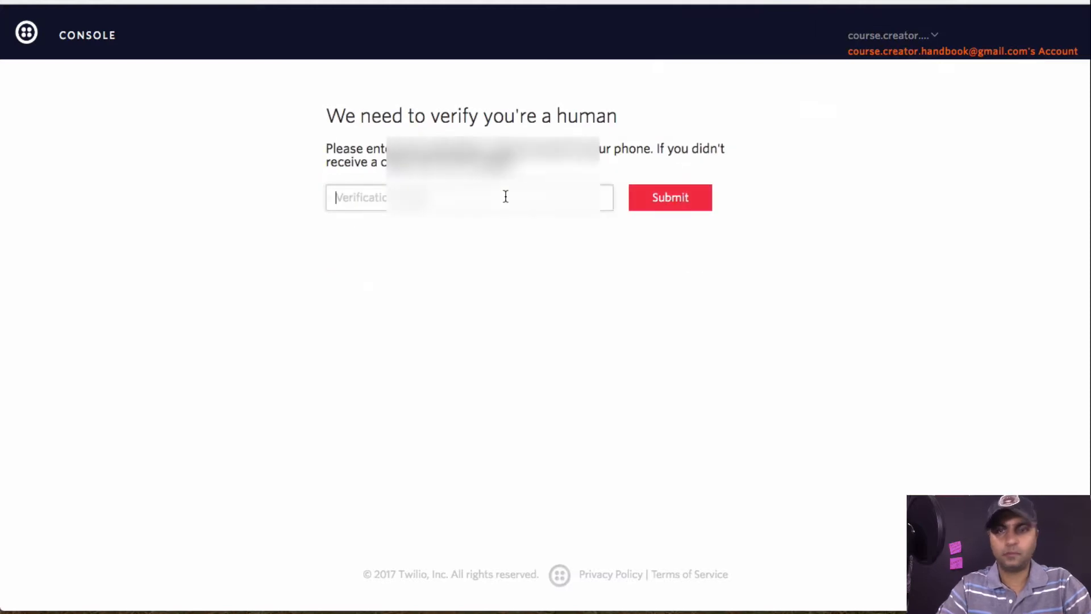
click(666, 199)
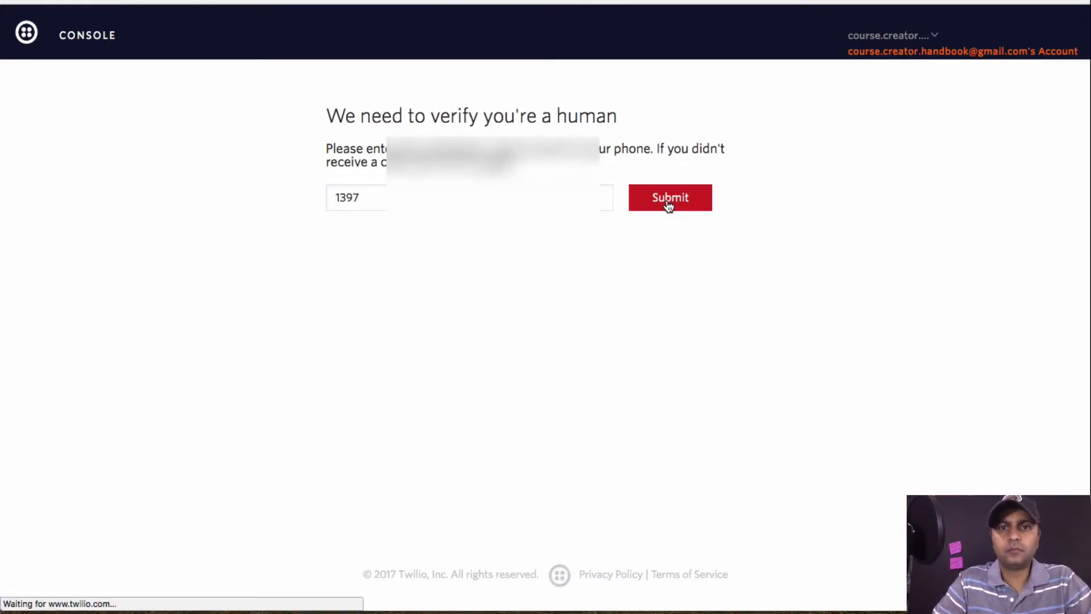
click(669, 204)
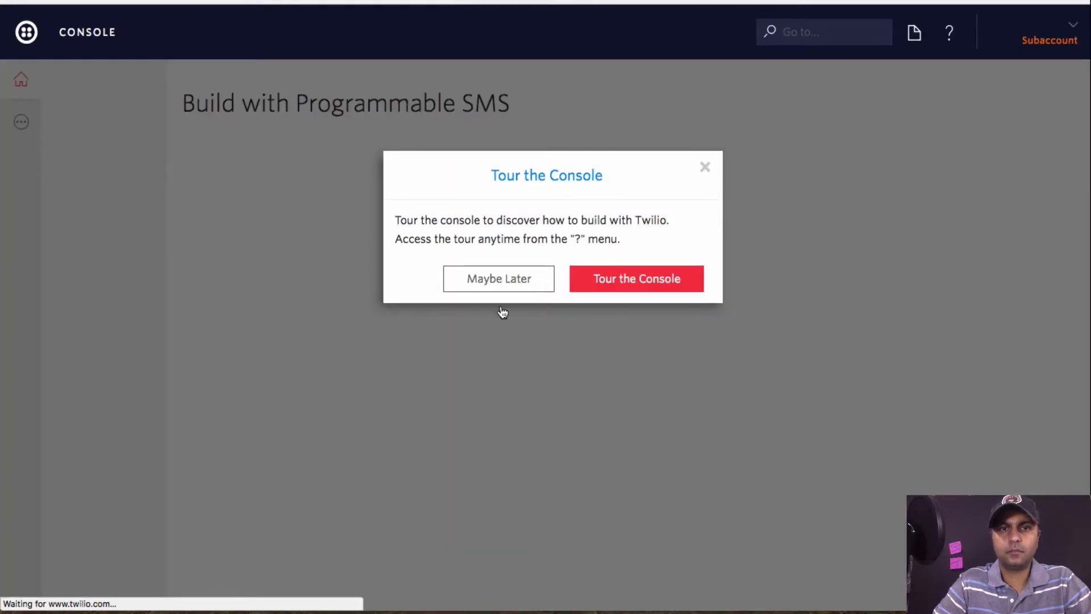
Skip the console tour, go to Console Home, close the welcome dialog, and reveal the Auth Token.
click(506, 278)
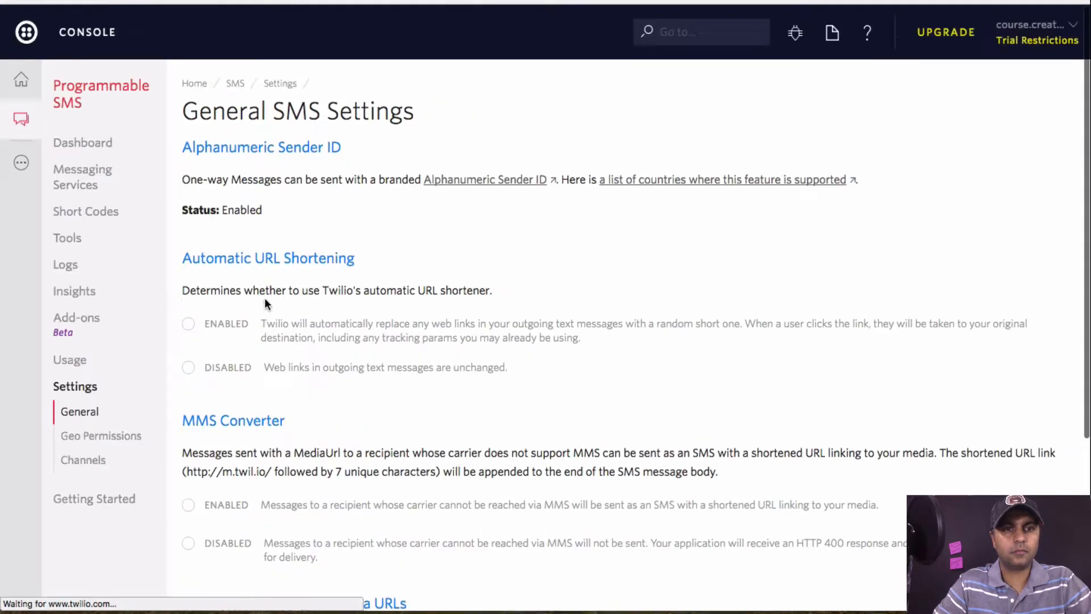
scroll(444, 307, down, 3)
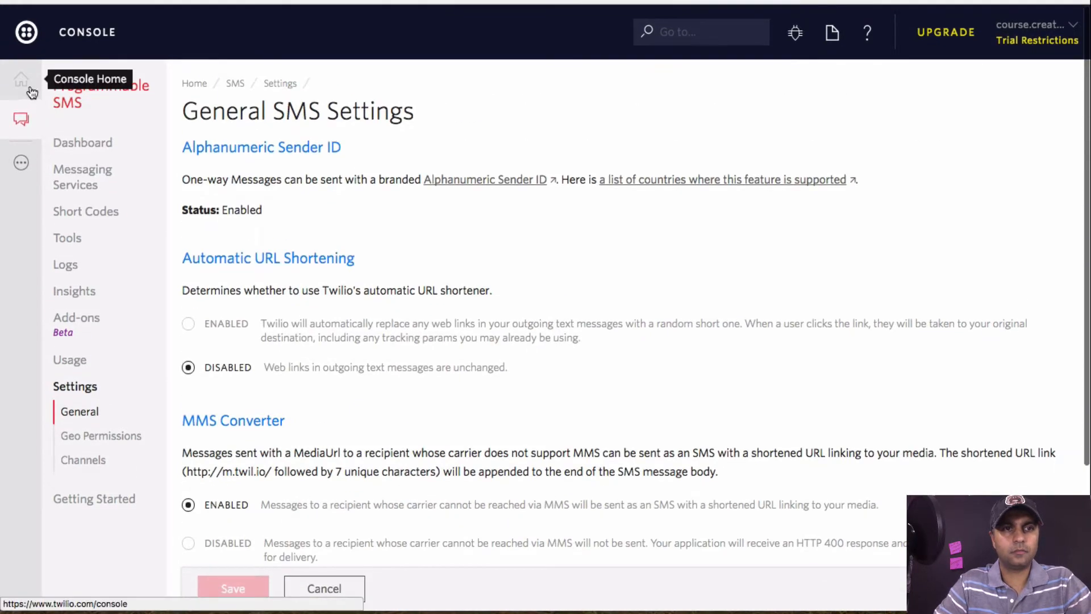
click(21, 79)
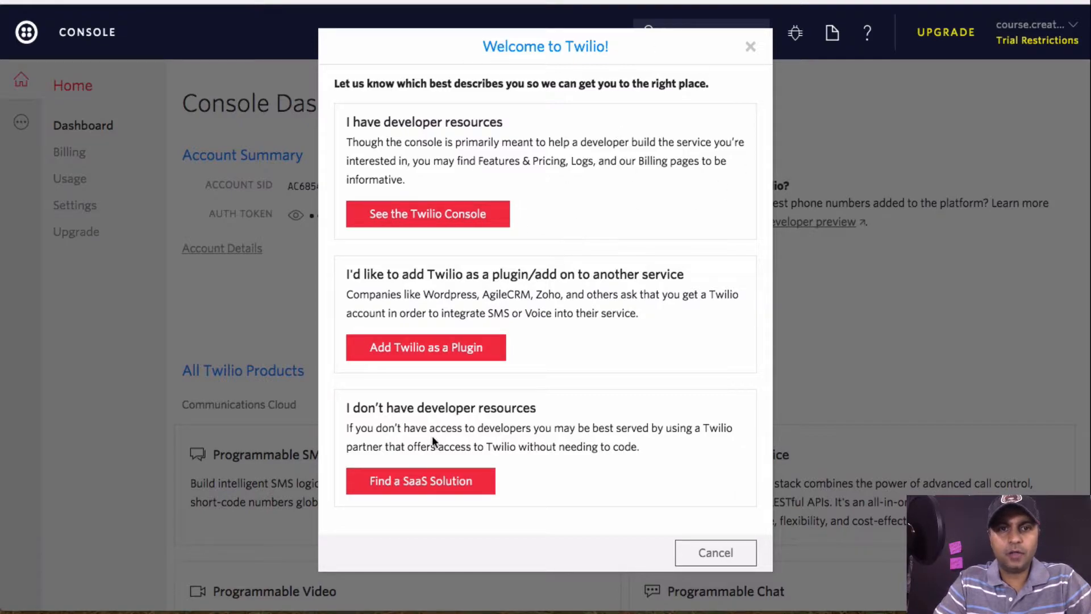
click(750, 46)
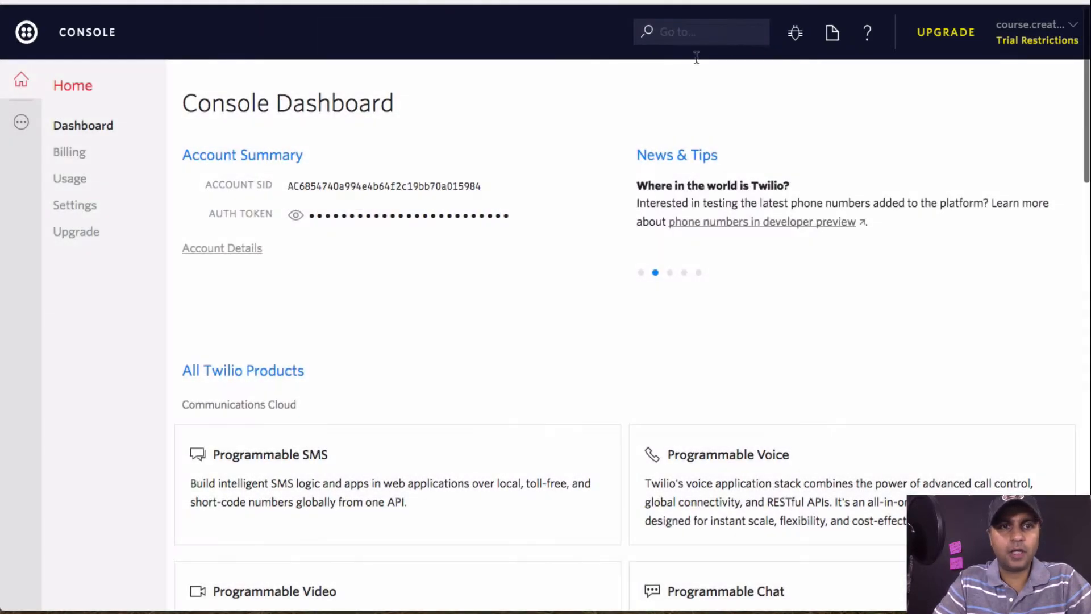
click(295, 218)
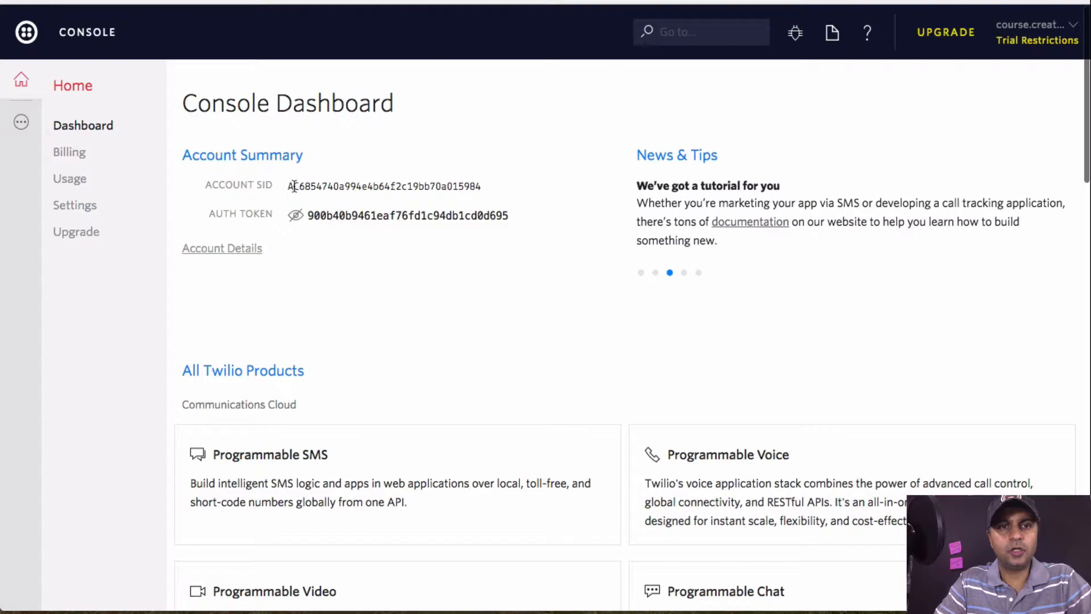
Copy the Account SID from the Twilio dashboard into Zapier's Account SID field.
double_click(318, 186)
key(super+c)
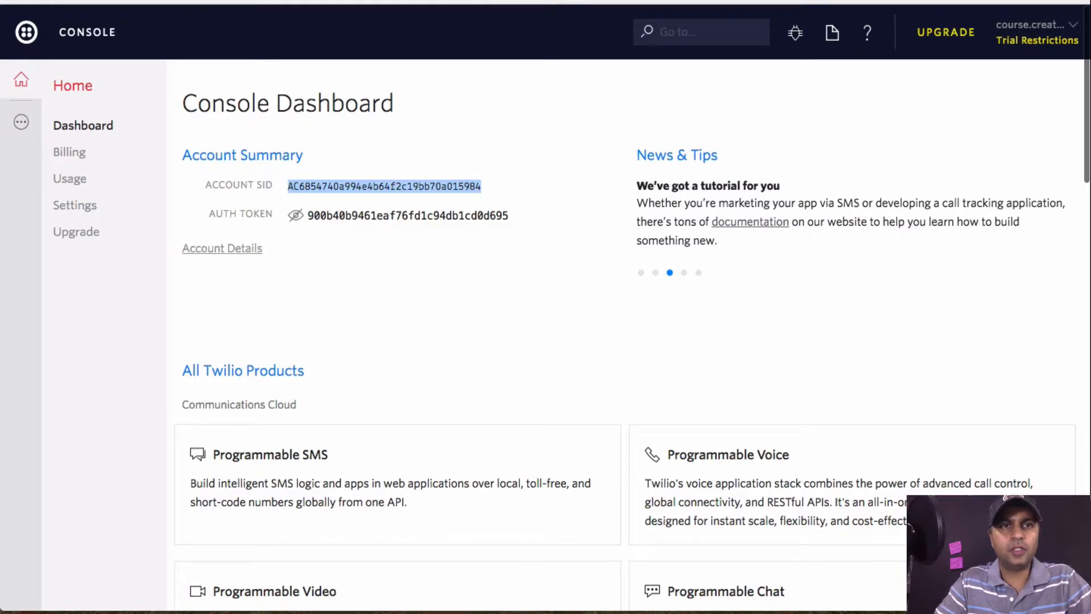
click(250, 2)
key(ctrl+Up)
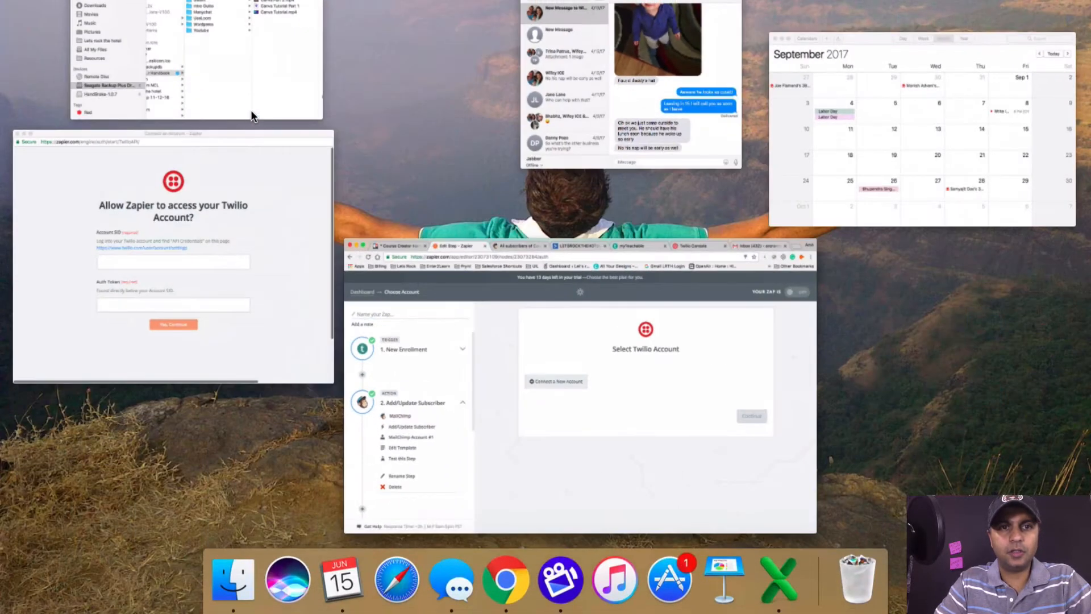
click(246, 207)
click(237, 239)
key(super+v)
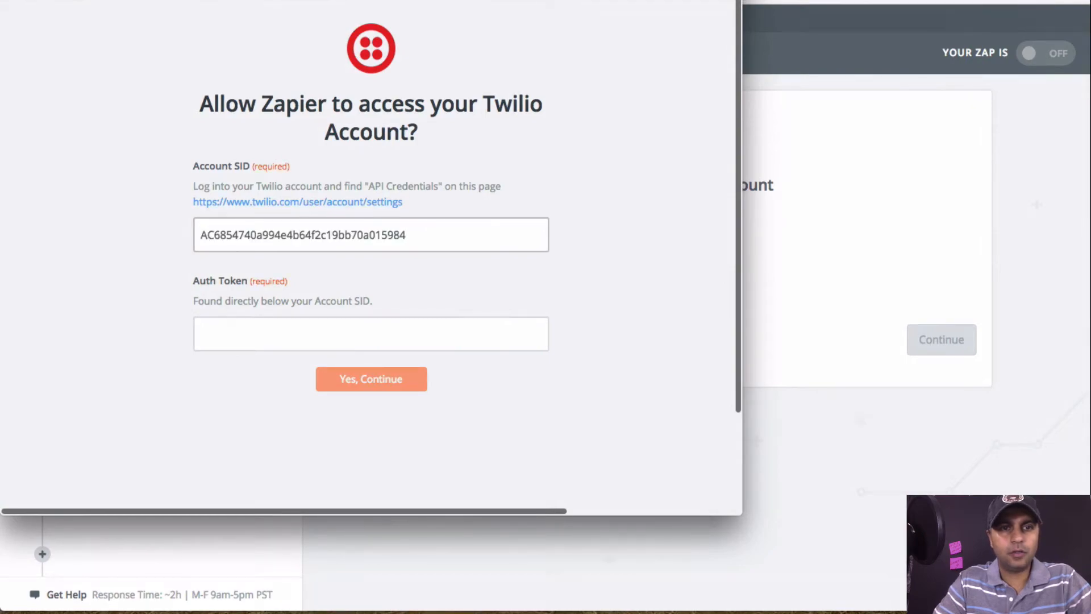
Copy the Auth Token into Zapier's Auth Token field and submit the credentials.
click(463, 328)
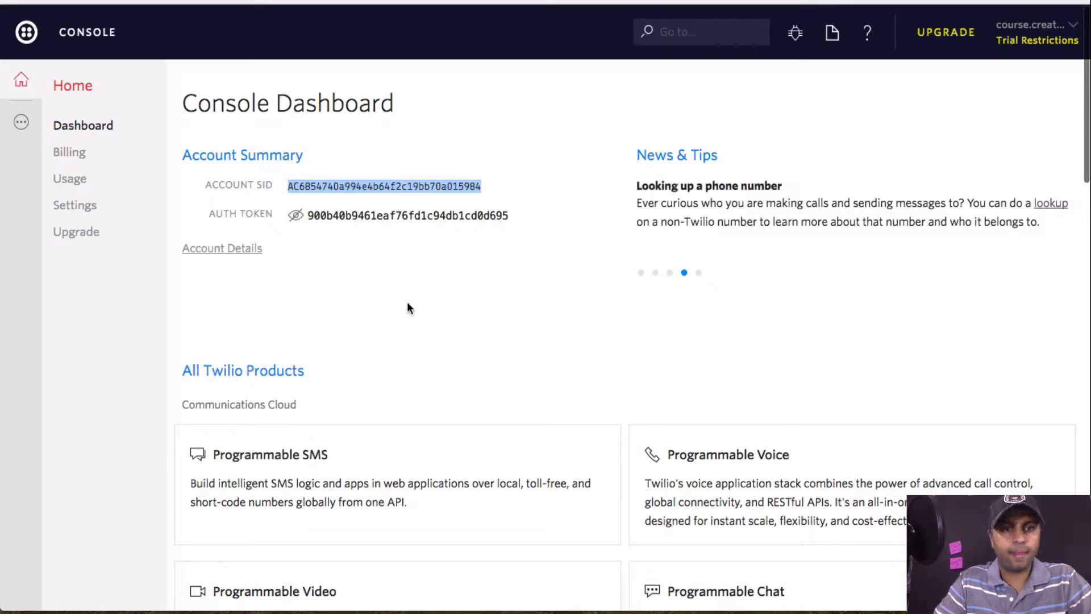
drag(496, 223, 312, 219)
key(super+c)
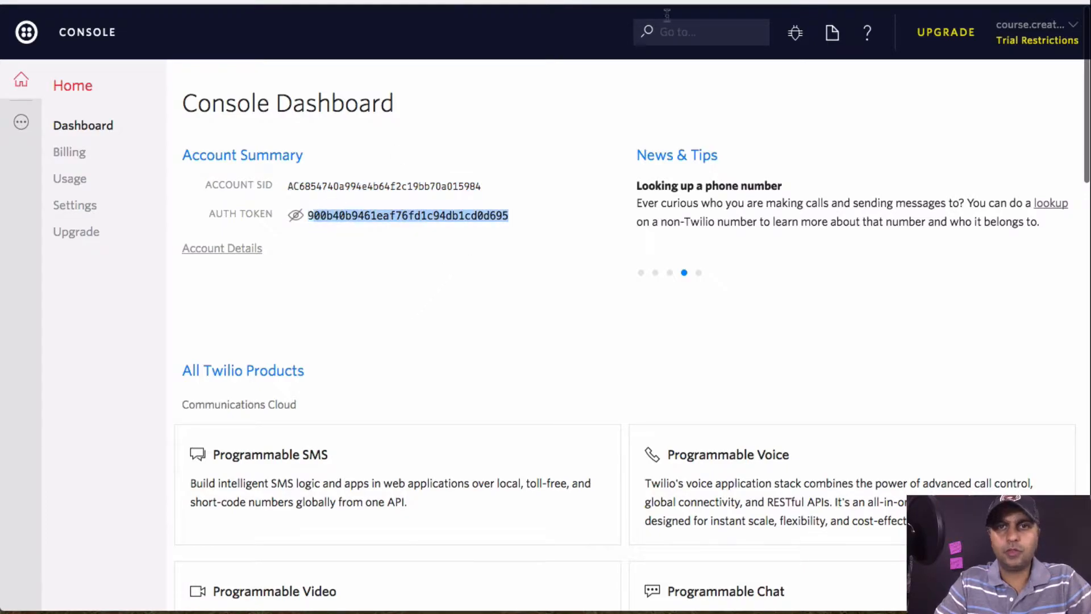
key(ctrl+Up)
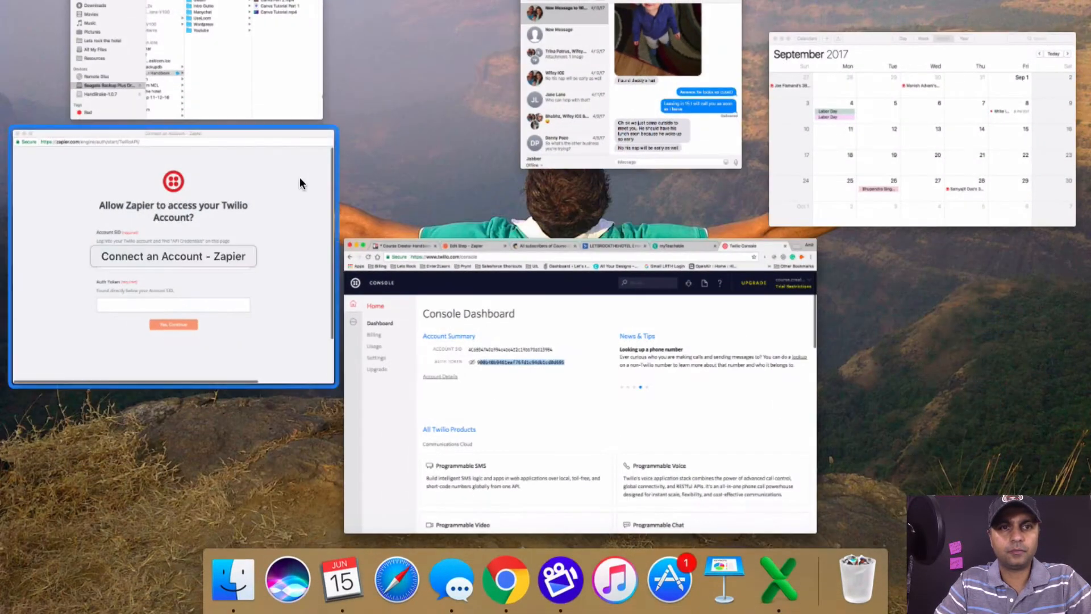
click(290, 212)
click(358, 342)
key(super+v)
click(375, 376)
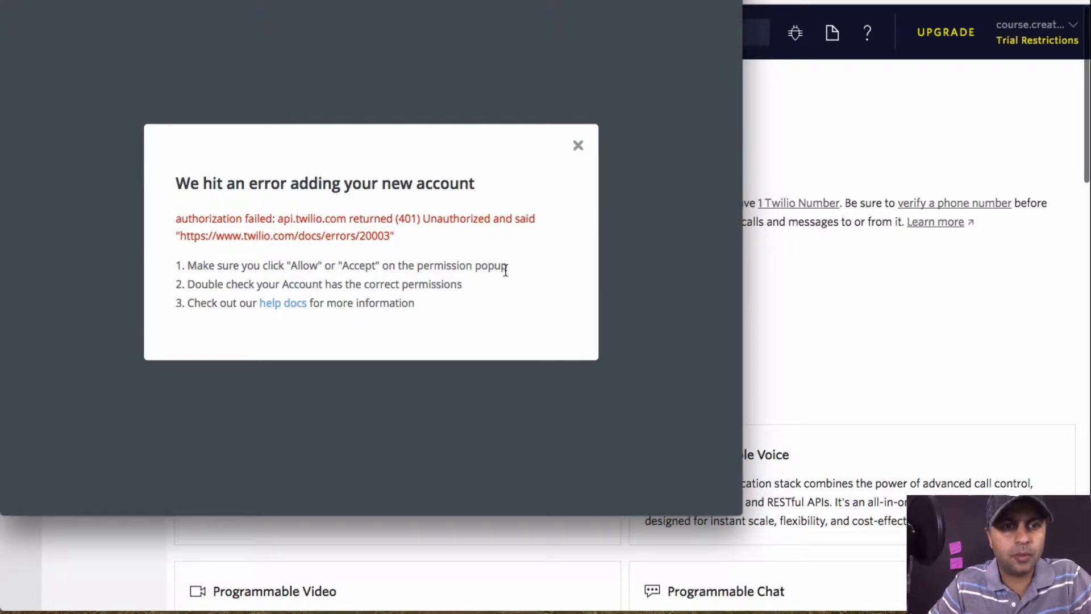
Close Zapier's connection error window and return to the zap editor.
click(845, 286)
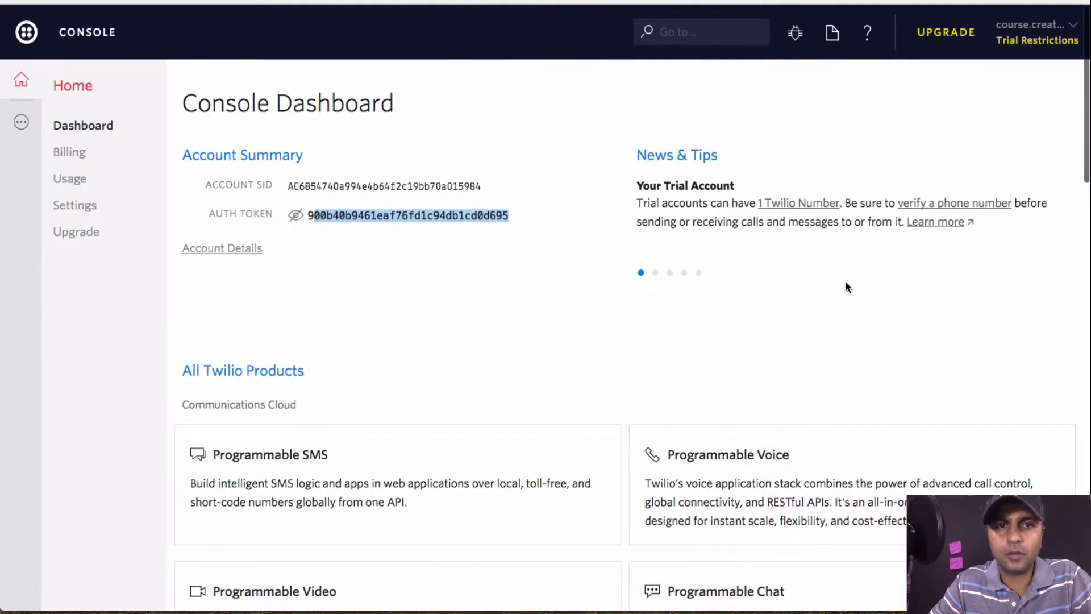
key(ctrl+Up)
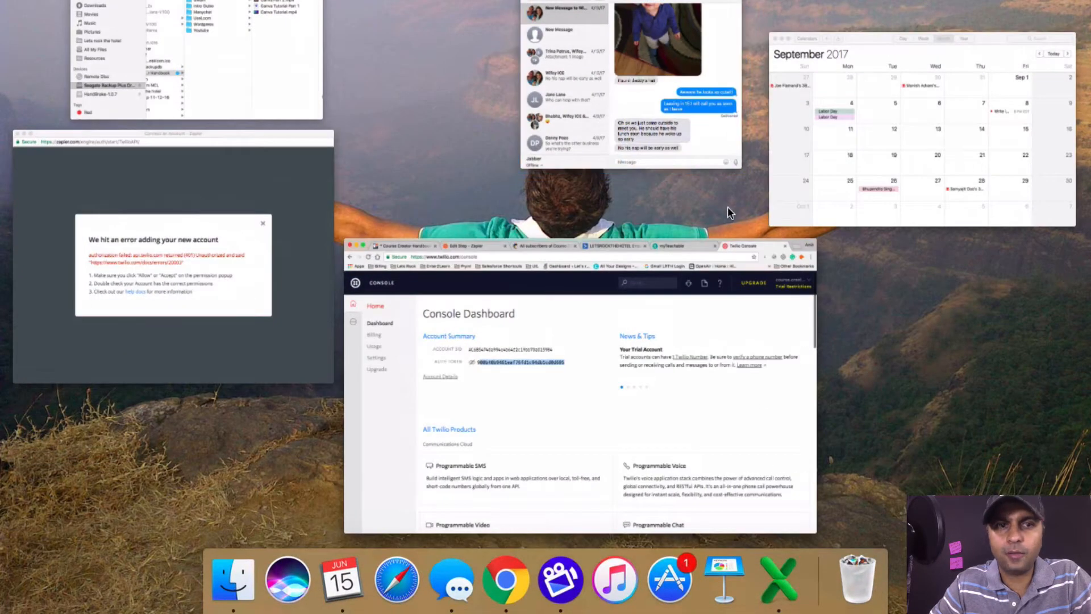
click(218, 247)
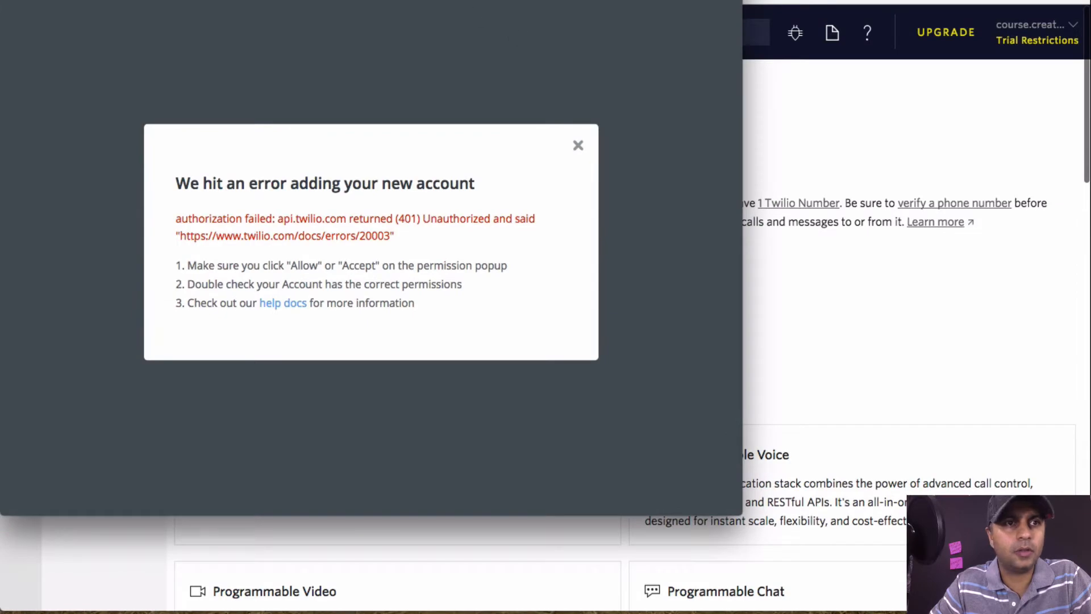
key(super+w)
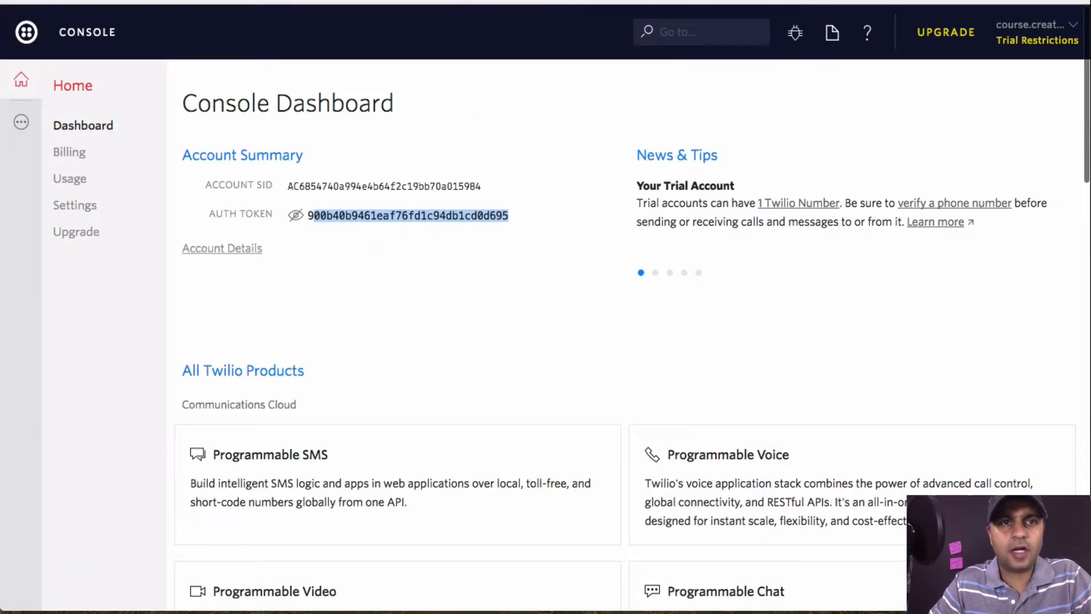
click(363, 1)
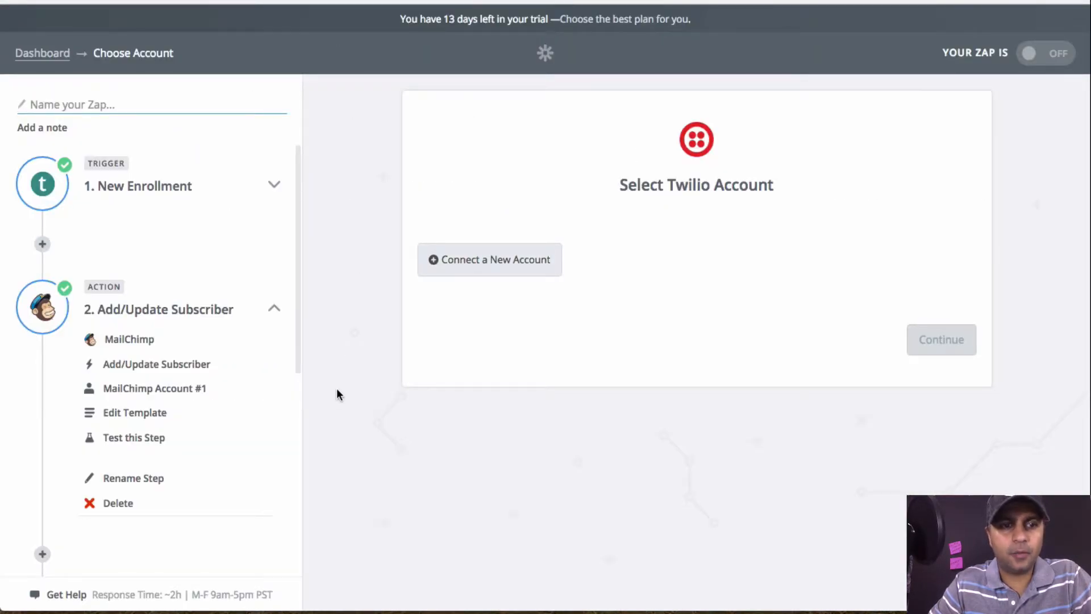
Restart the Twilio account connection and paste the Account SID into the form.
scroll(204, 449, down, 8)
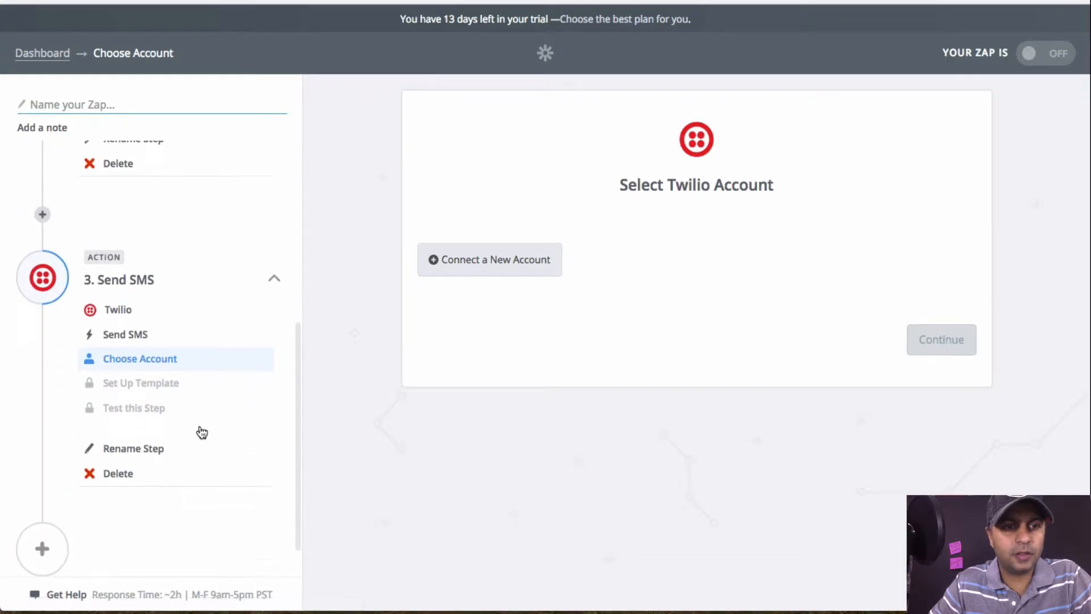
click(513, 259)
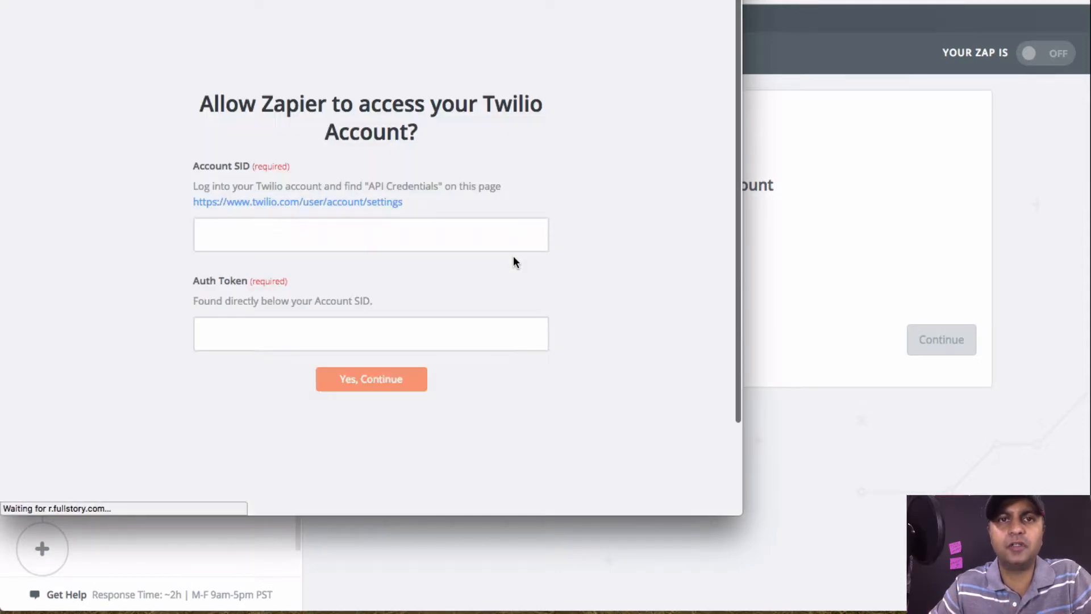
click(466, 235)
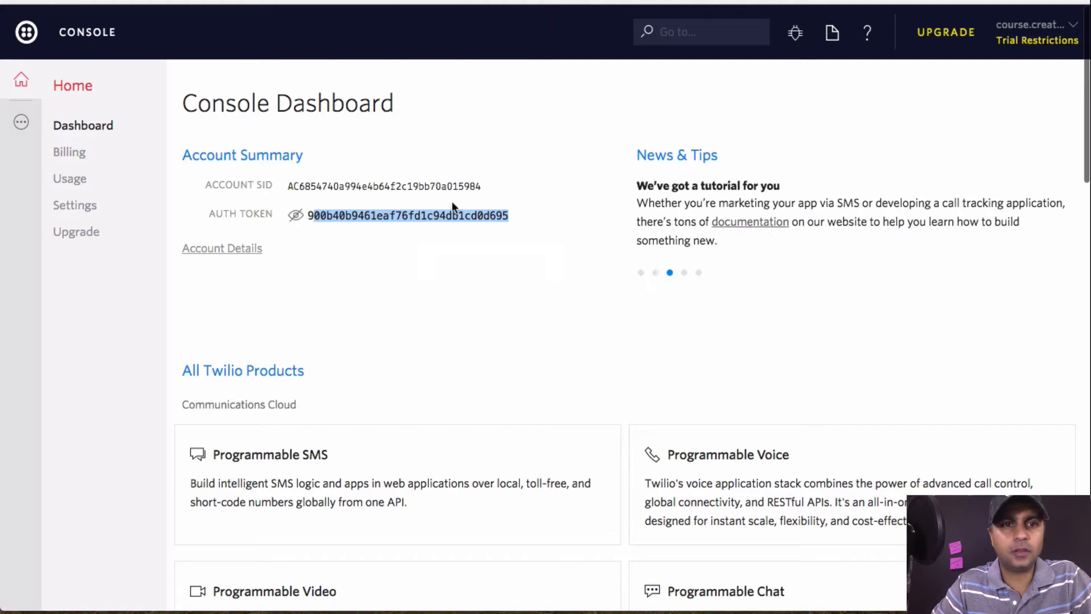
click(494, 192)
drag(331, 181, 289, 186)
key(ctrl+c)
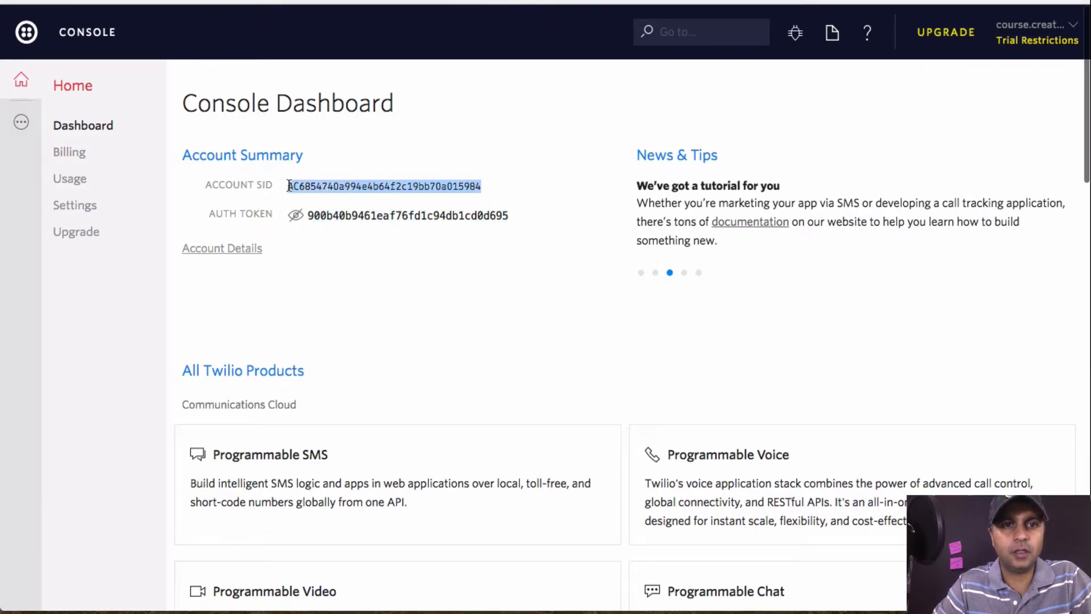
click(227, 250)
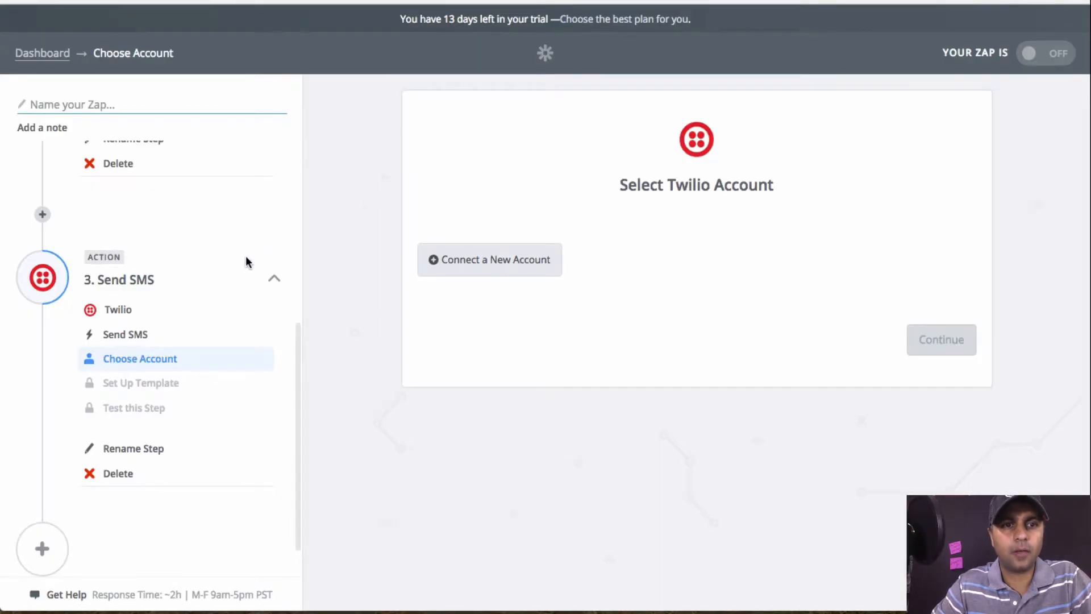
click(523, 272)
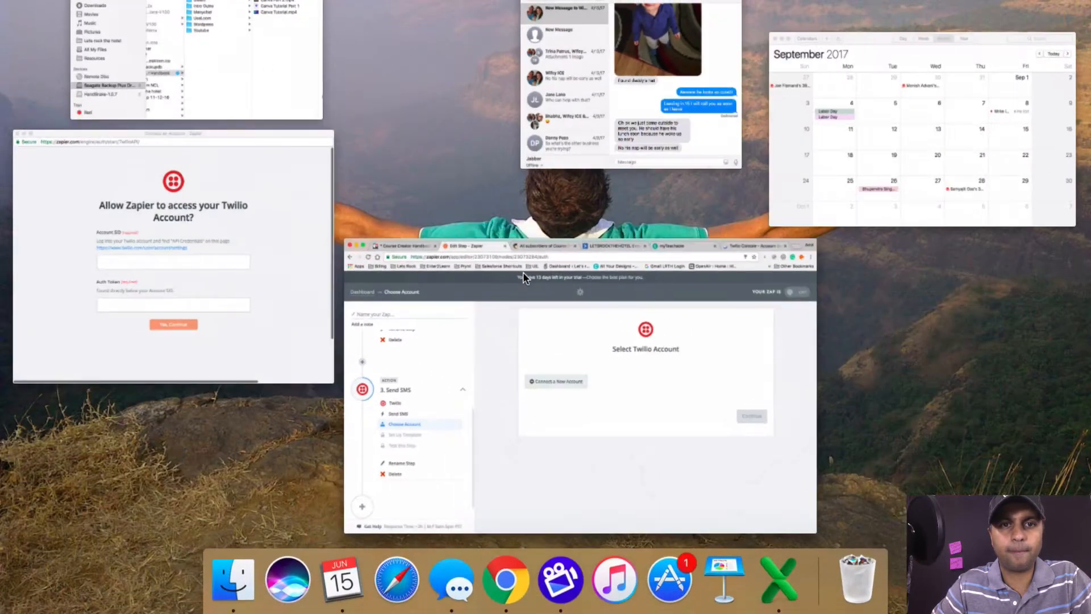
click(369, 234)
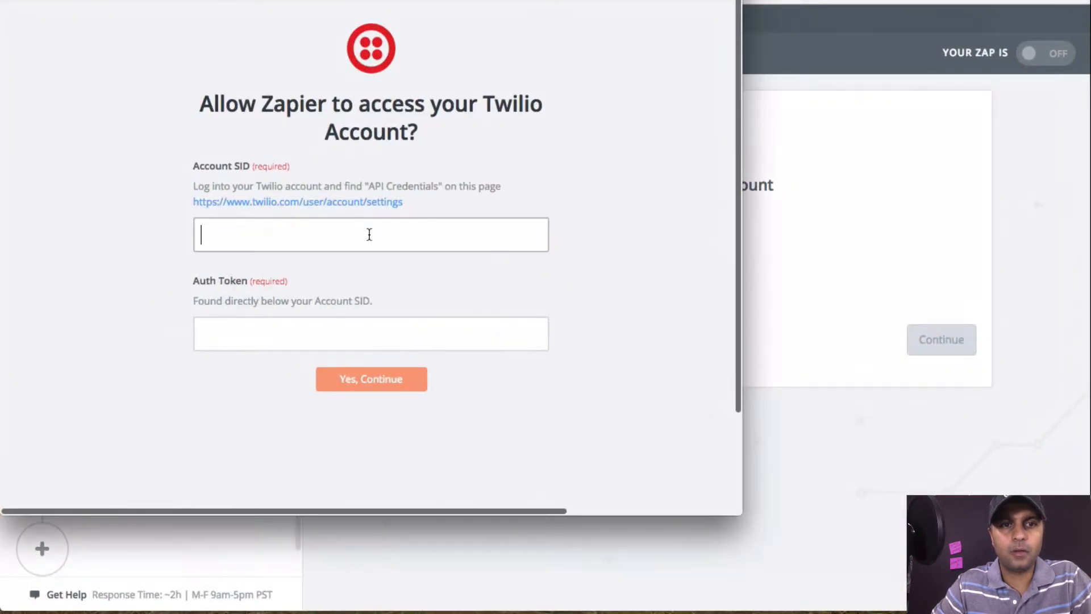
key(ctrl+v)
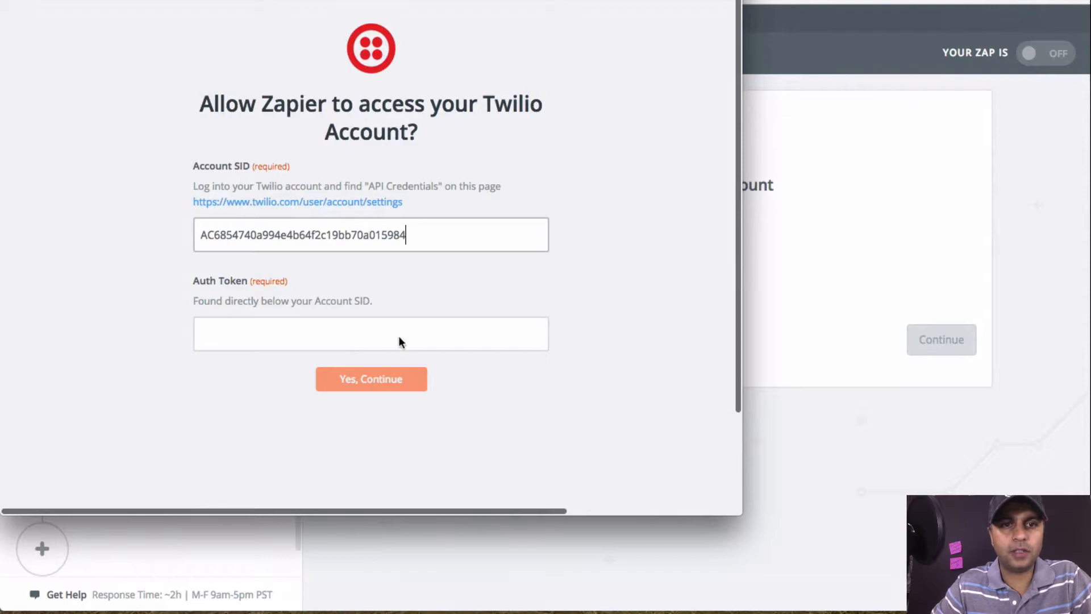
Paste the Auth Token, submit the credentials, and select the error documentation link from the 401 error.
click(414, 330)
click(694, 0)
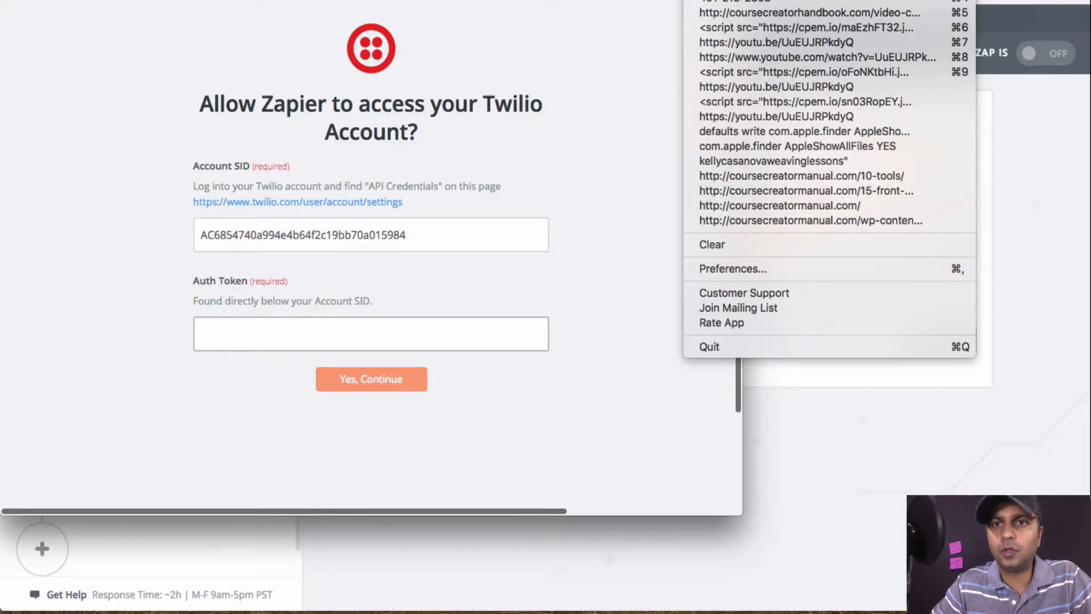
click(733, 0)
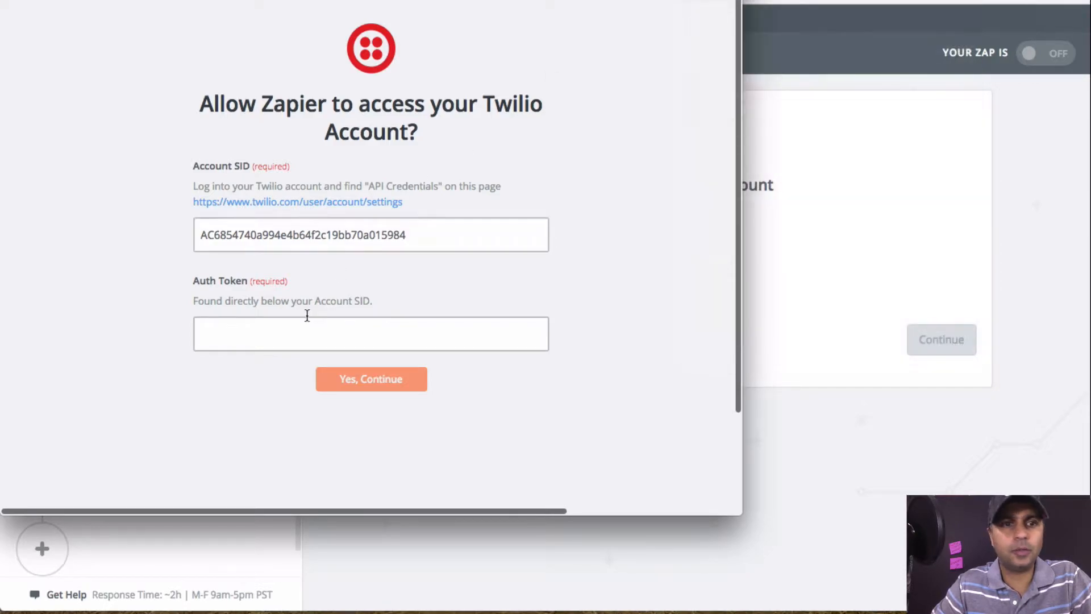
key(ctrl+v)
click(391, 377)
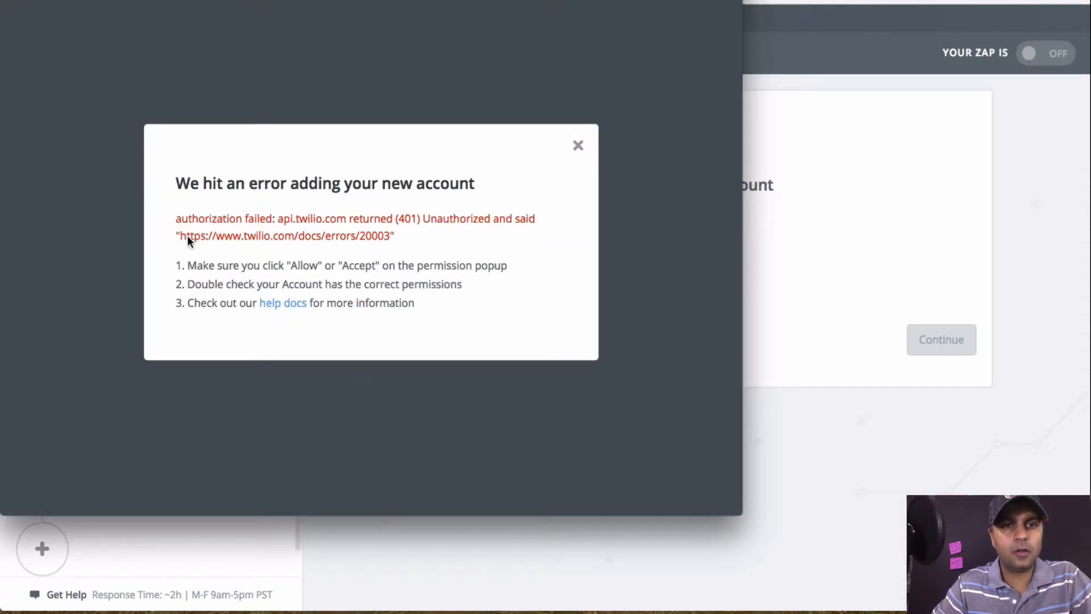
drag(182, 234, 404, 238)
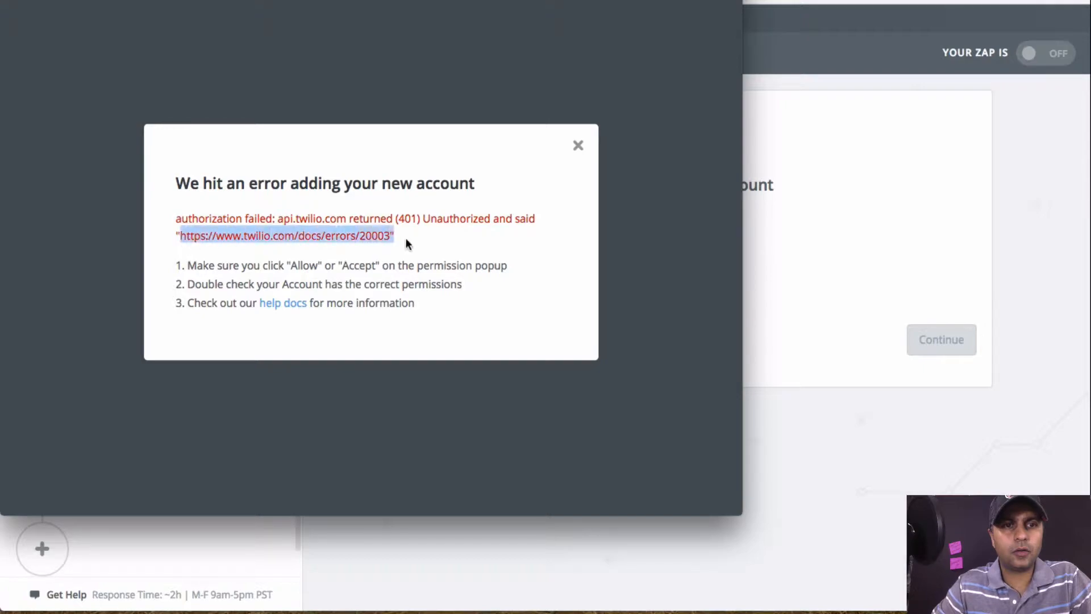
Reveal the live account's Auth Token under API Credentials in the Twilio console settings.
click(939, 2)
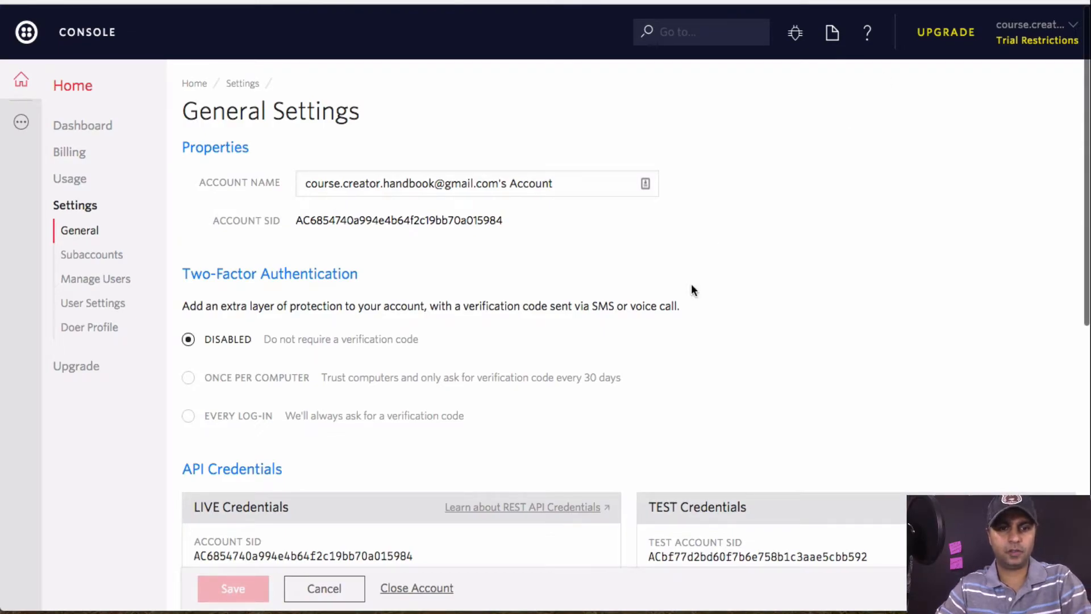
scroll(691, 284, down, 5)
scroll(691, 284, up, 5)
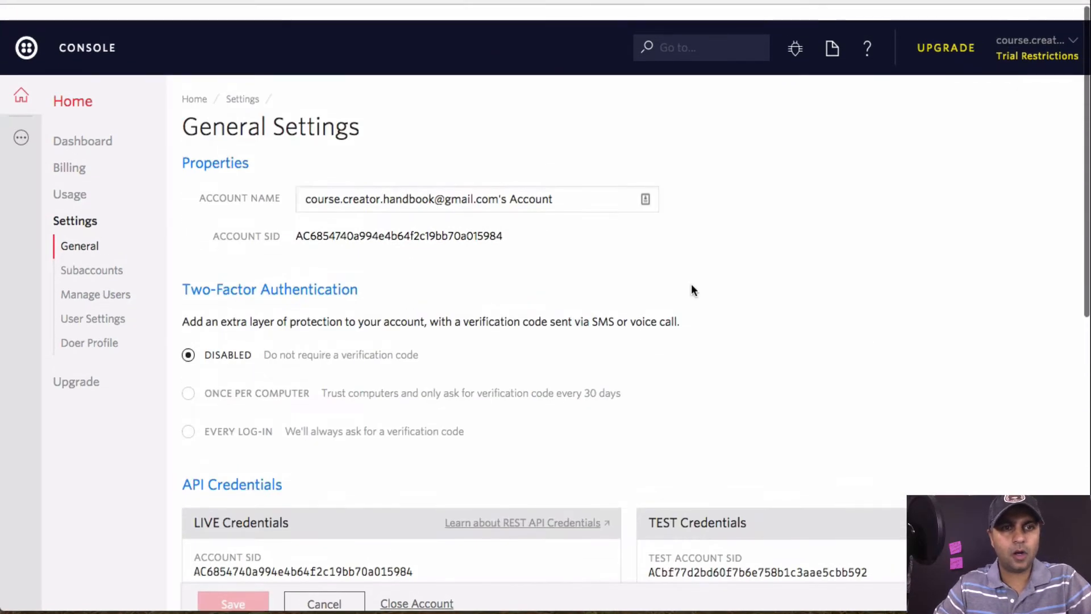
scroll(691, 284, down, 5)
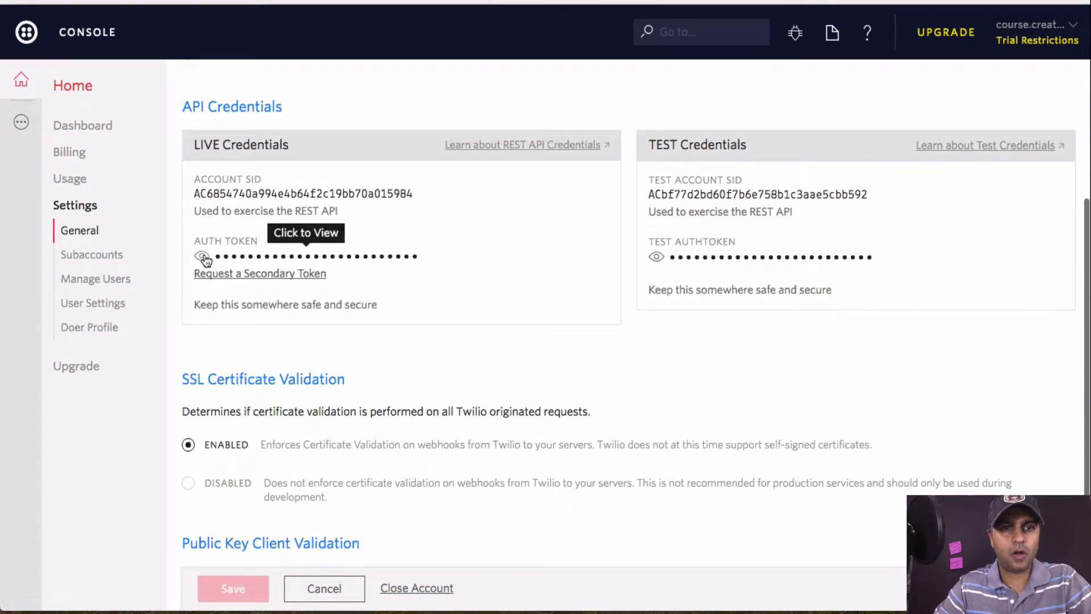
click(202, 255)
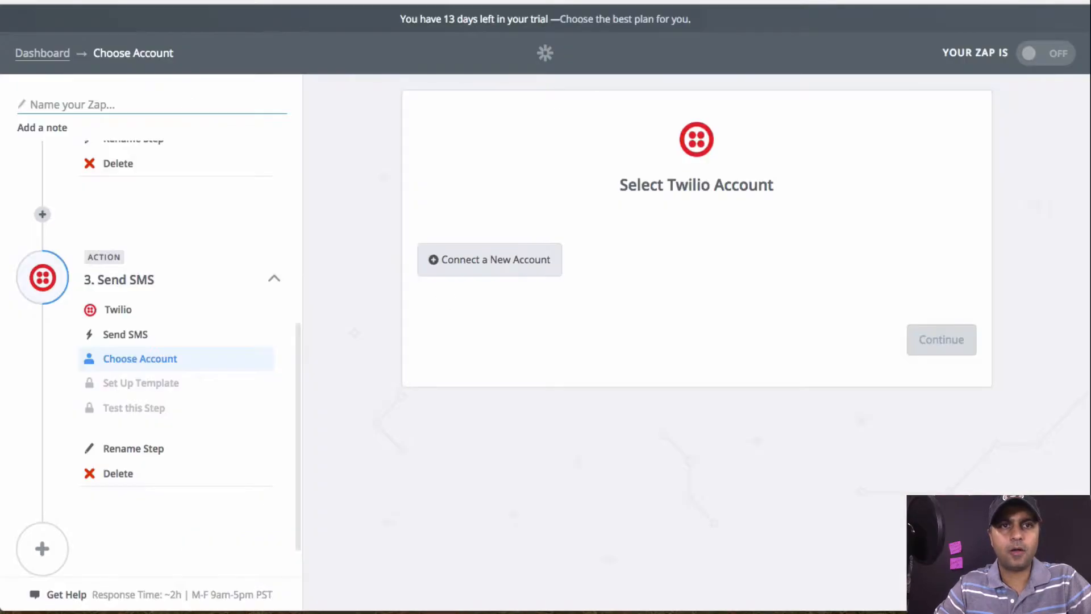
Close the Zapier error window and switch back to the Twilio Console.
key(ctrl+Up)
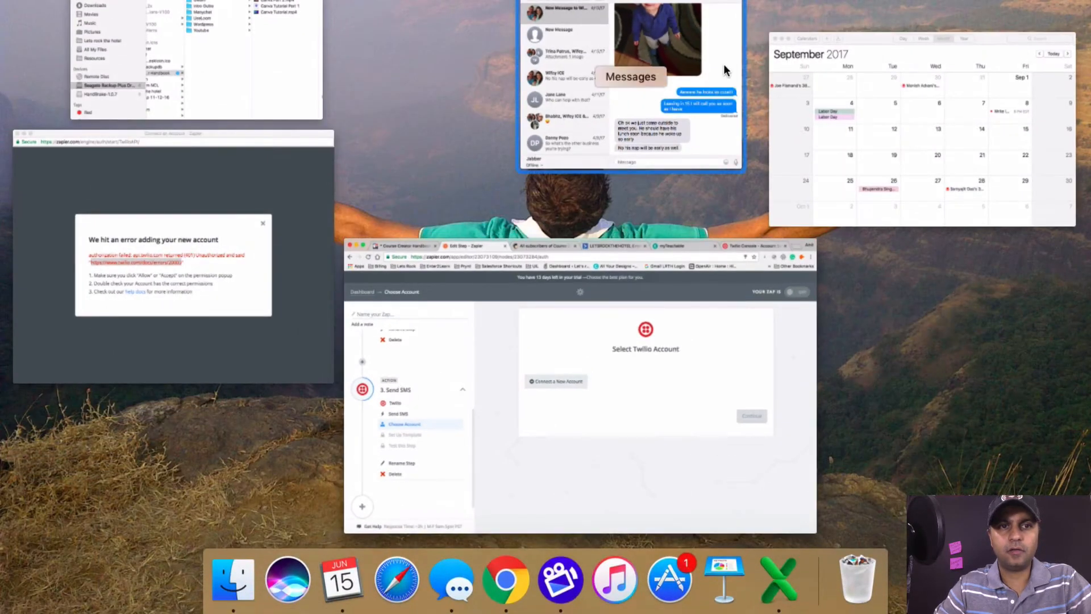
click(204, 278)
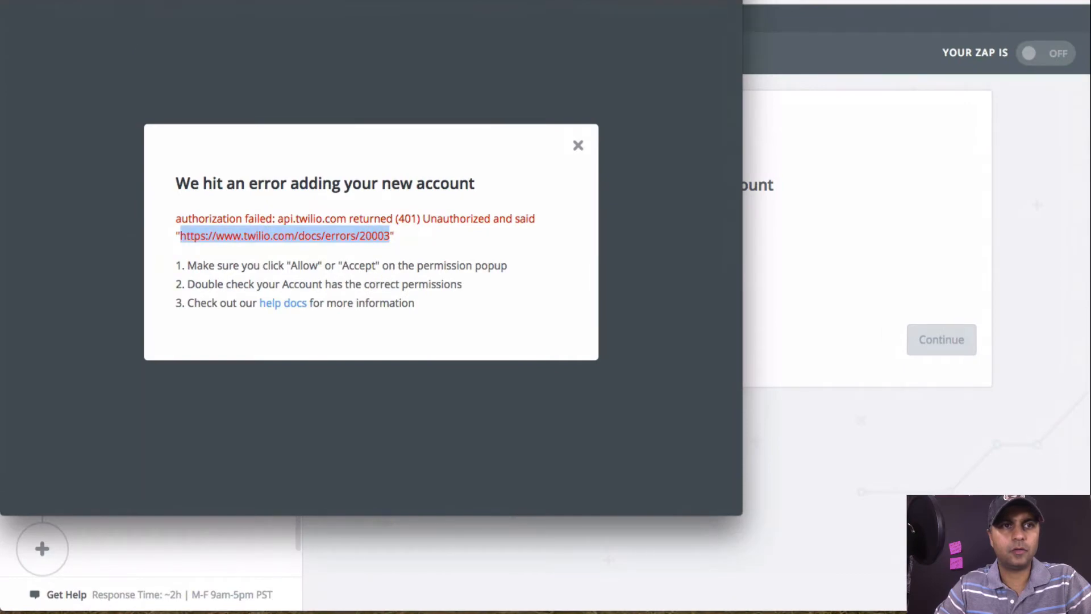
key(super+w)
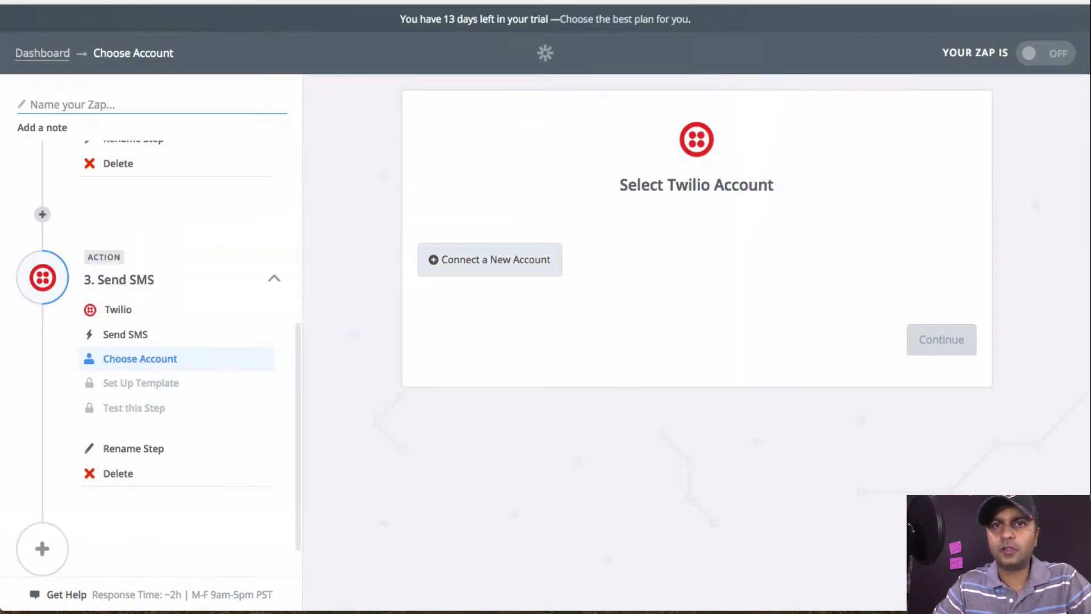
click(693, 0)
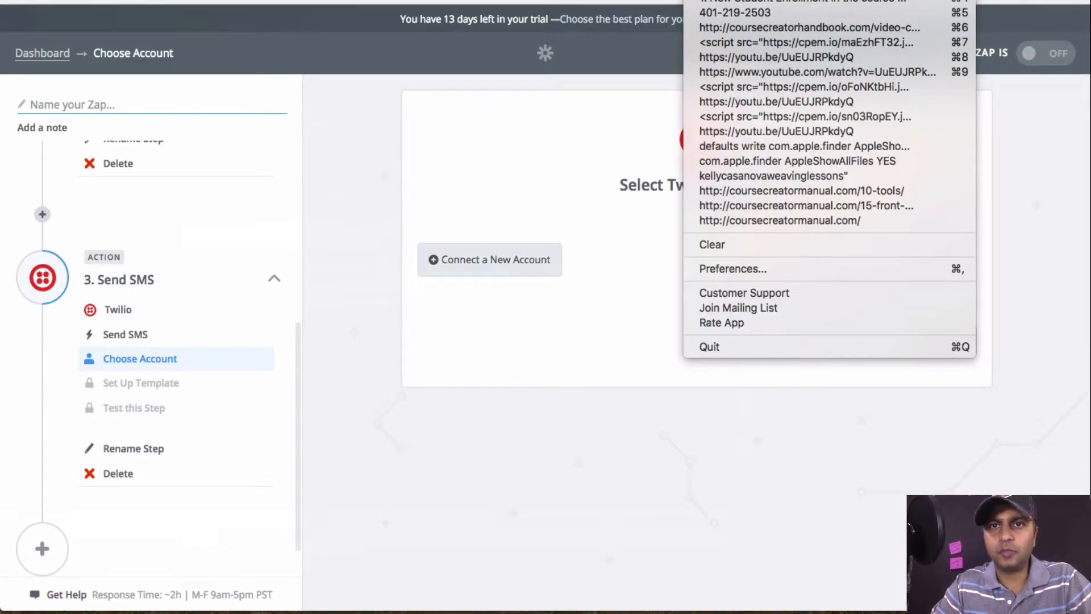
click(513, 99)
click(682, 0)
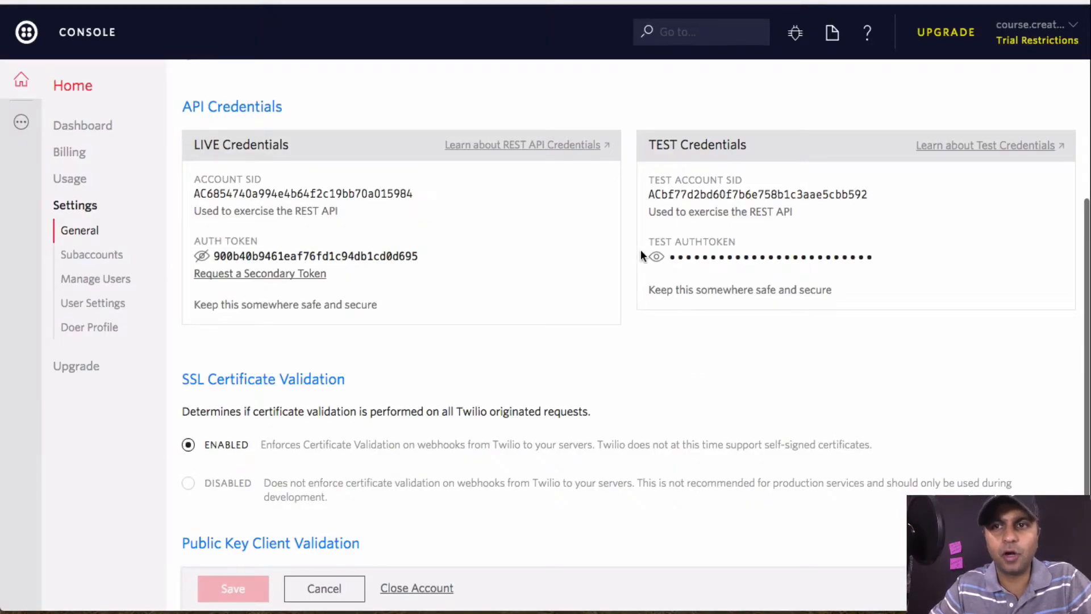
click(1061, 43)
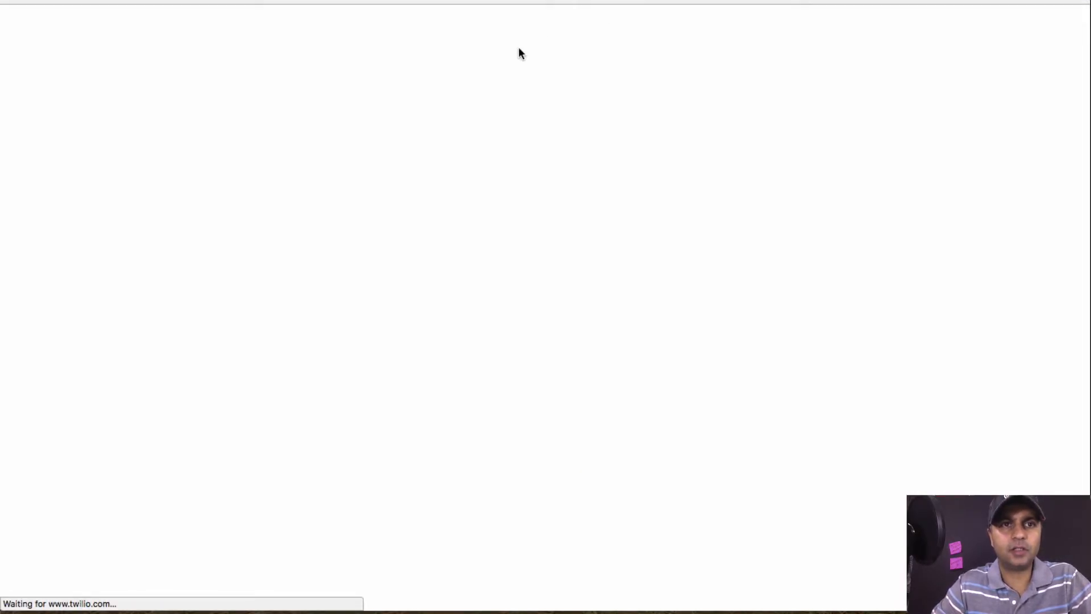
Read through the Error 20003 Permission Denied page in Twilio Docs.
key(ctrl+shift+Tab)
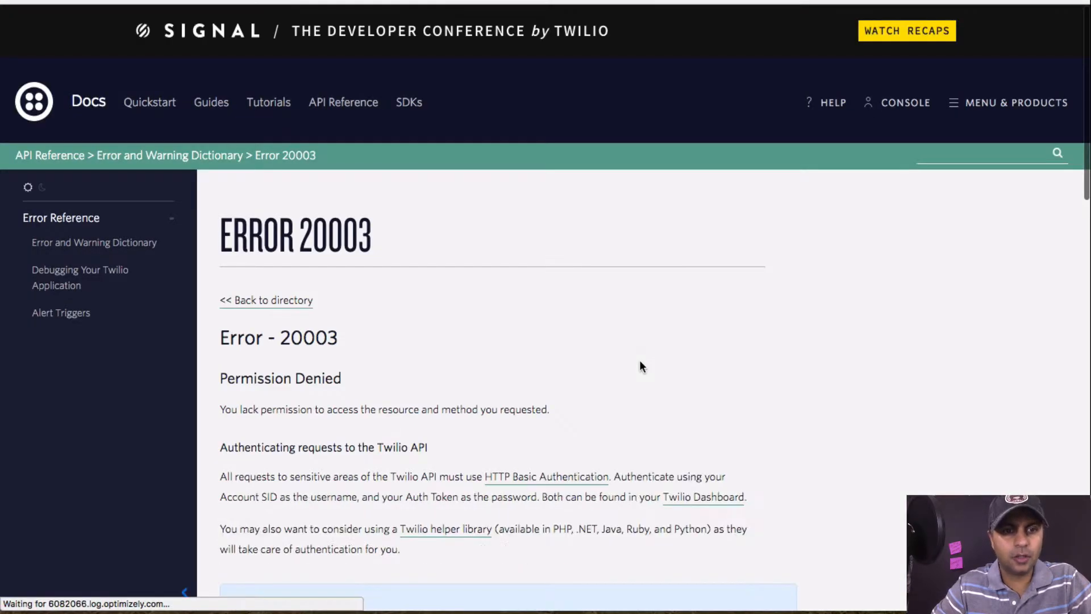
scroll(639, 360, down, 3)
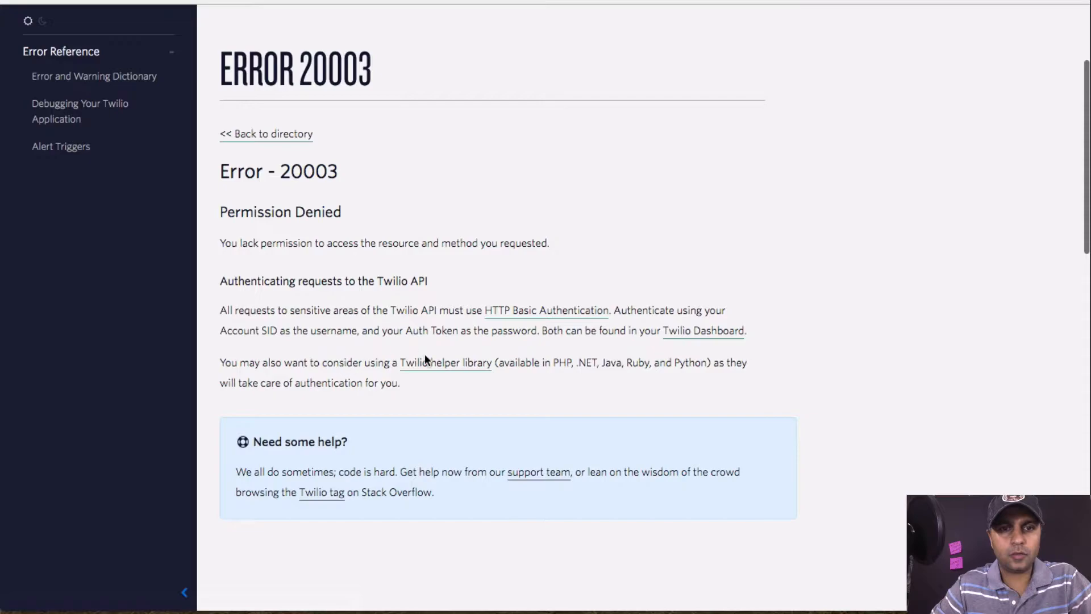
scroll(611, 381, down, 3)
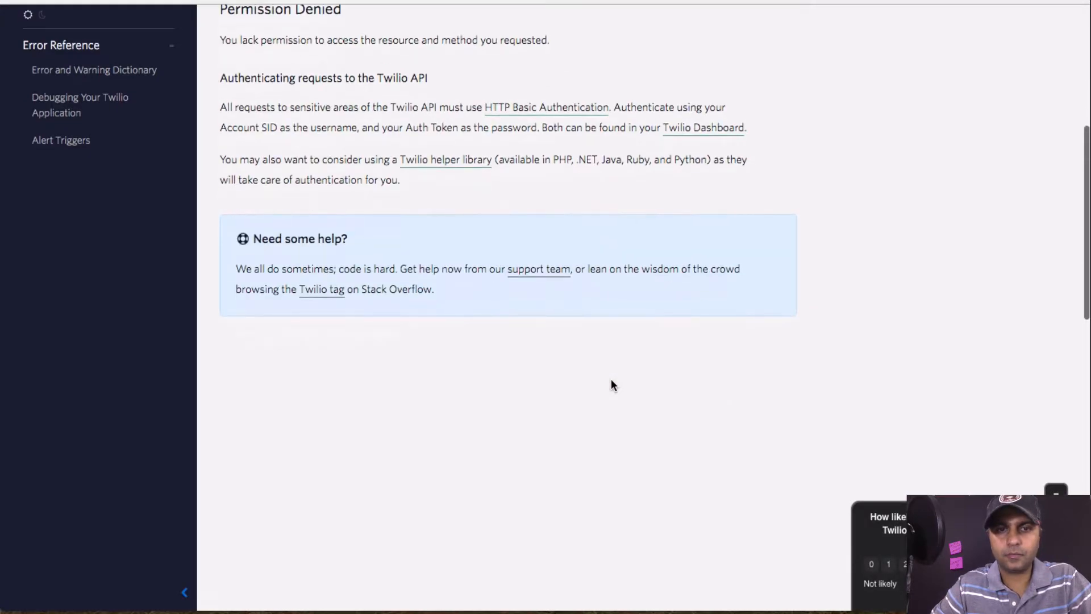
scroll(611, 385, up, 5)
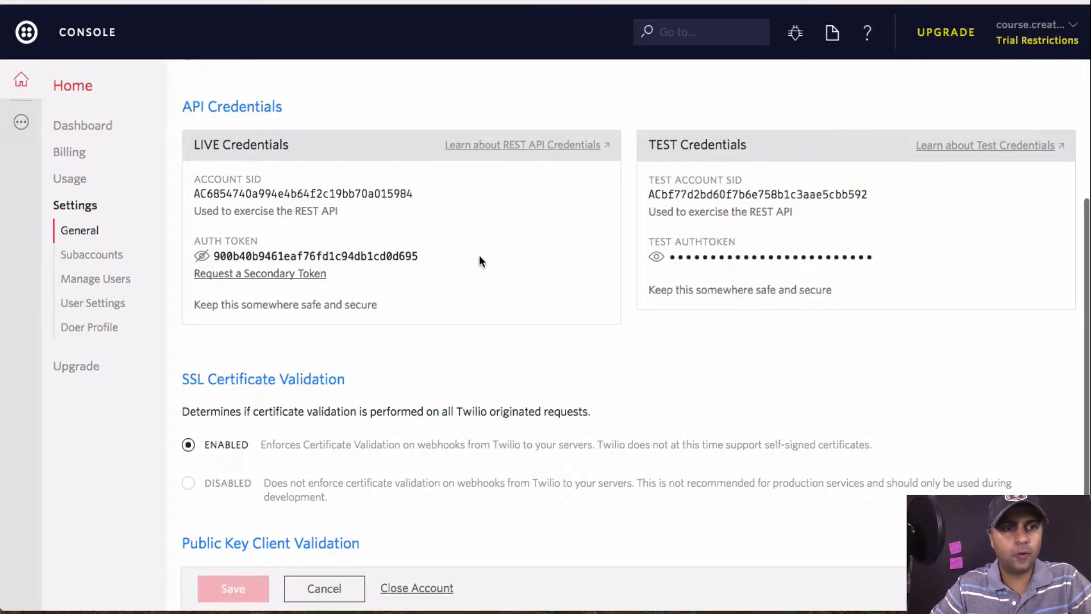
Scroll through the Twilio General settings page and click Cancel to leave it.
scroll(480, 261, up, 5)
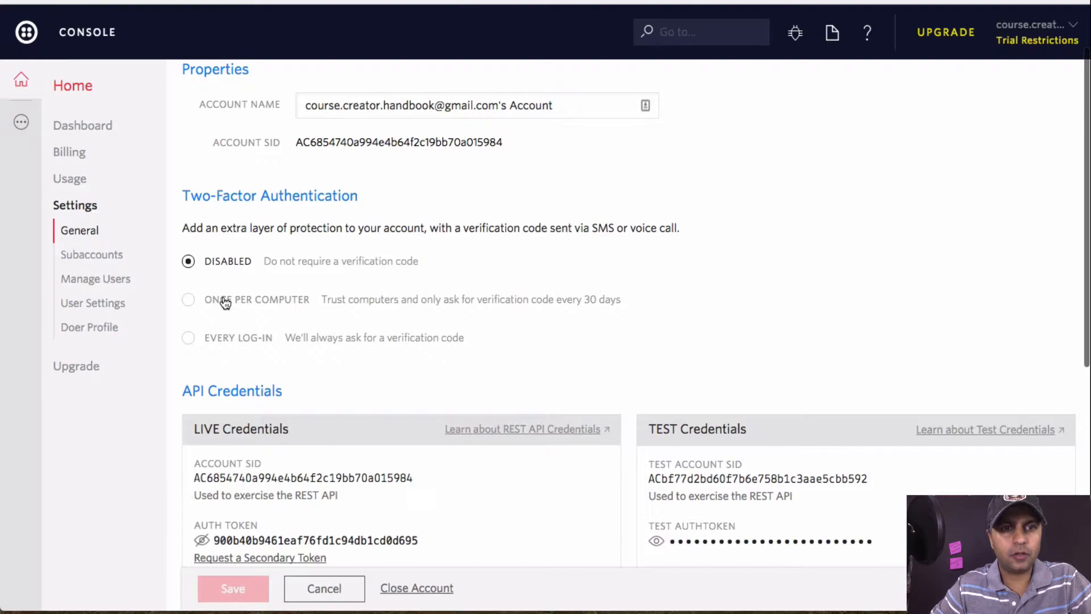
scroll(226, 303, up, 3)
scroll(362, 323, down, 3)
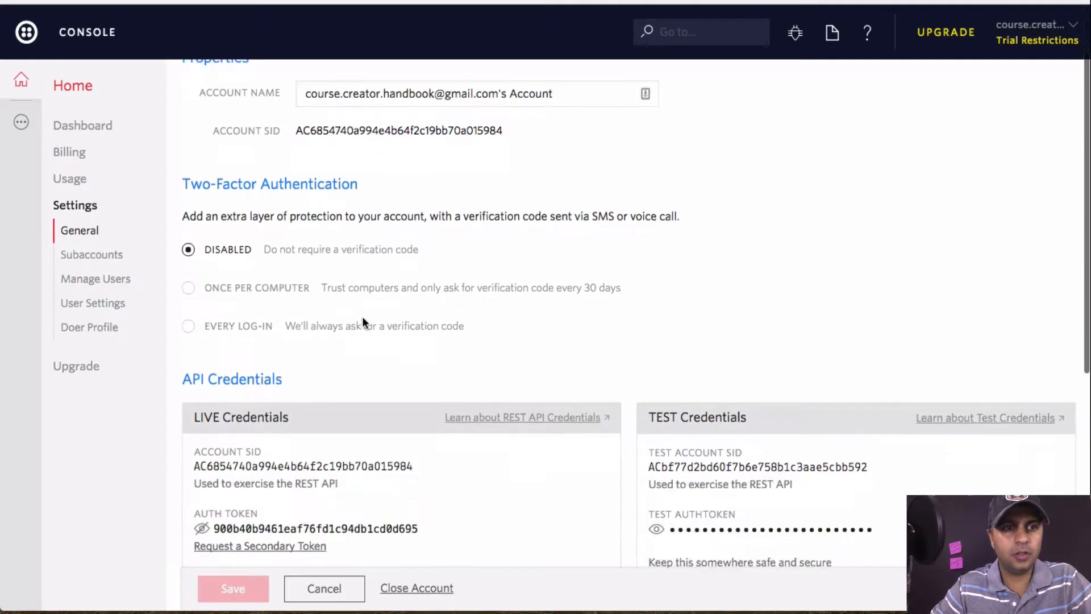
scroll(363, 322, down, 1)
scroll(364, 322, down, 3)
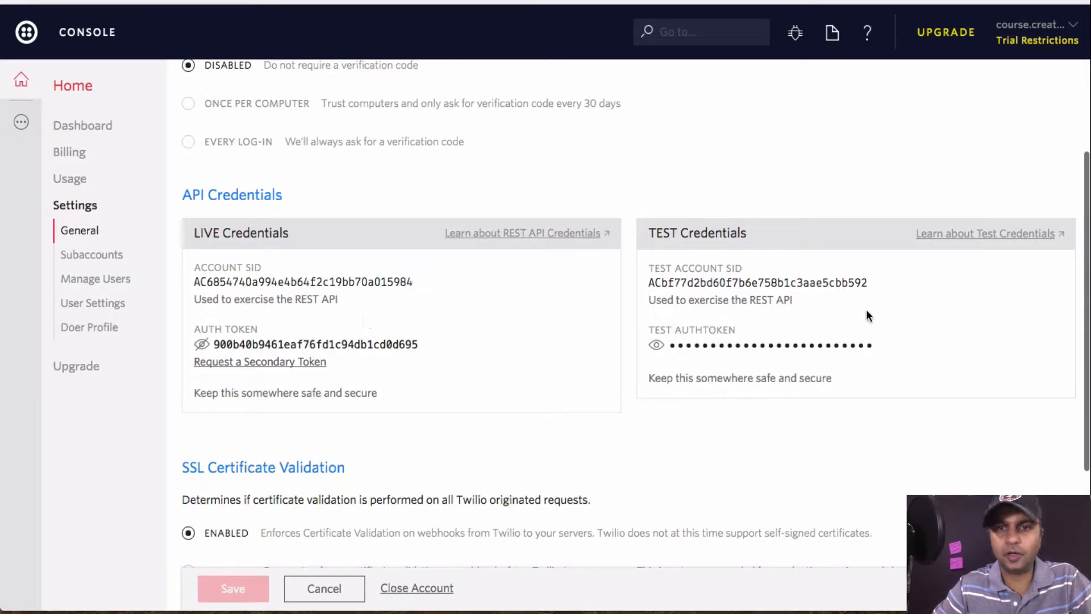
scroll(478, 333, down, 3)
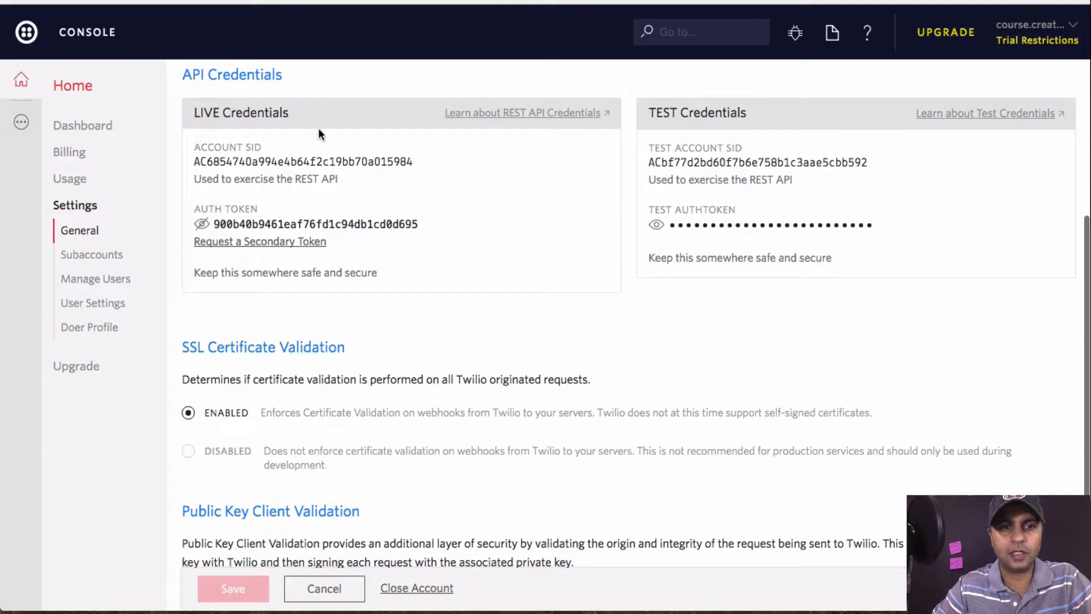
scroll(347, 180, down, 3)
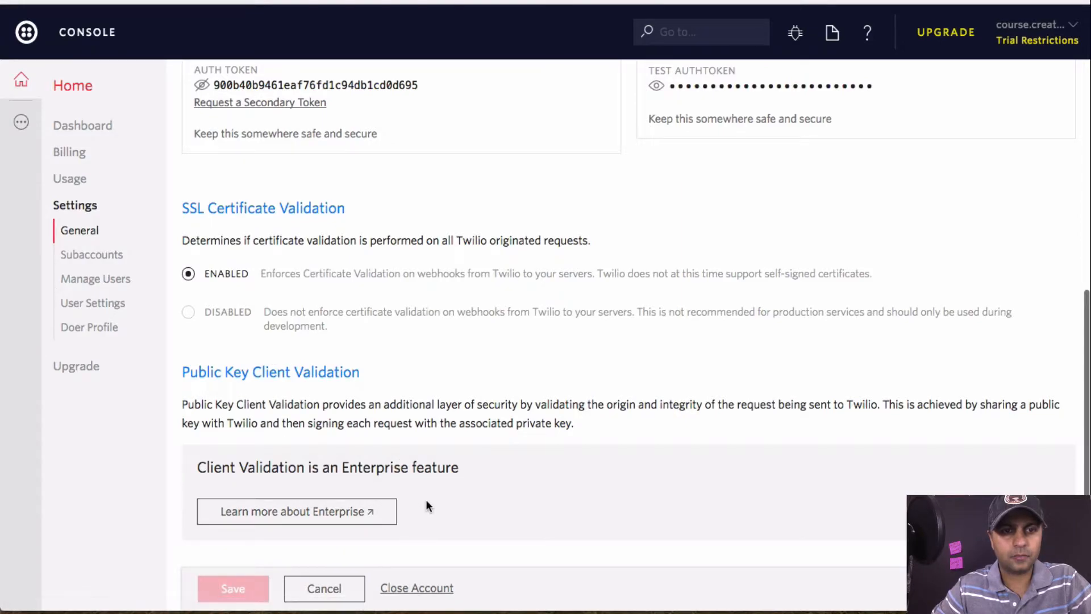
click(357, 595)
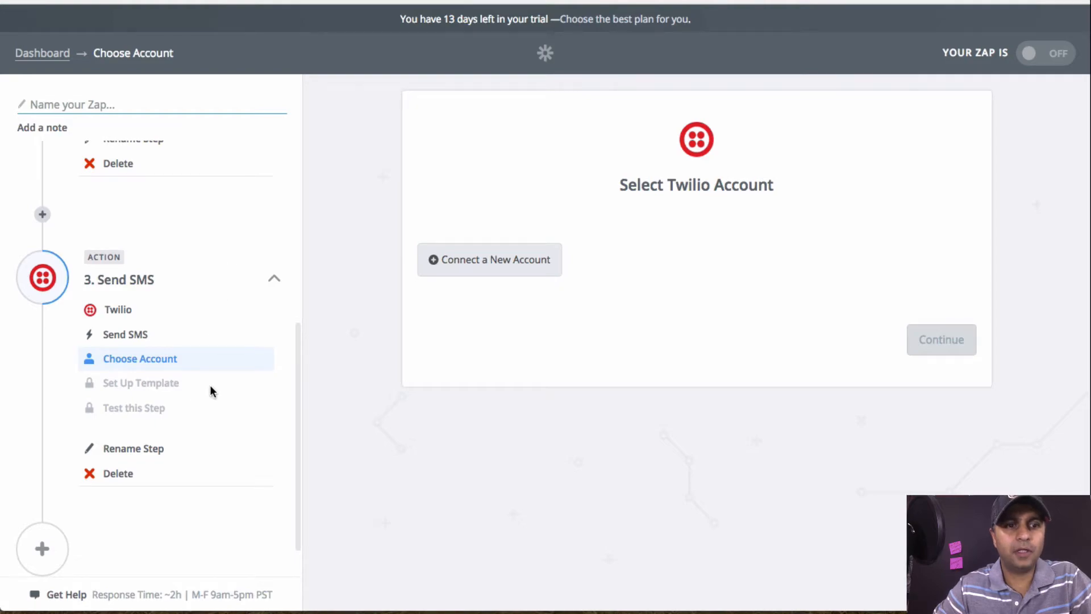
scroll(209, 390, down, 1)
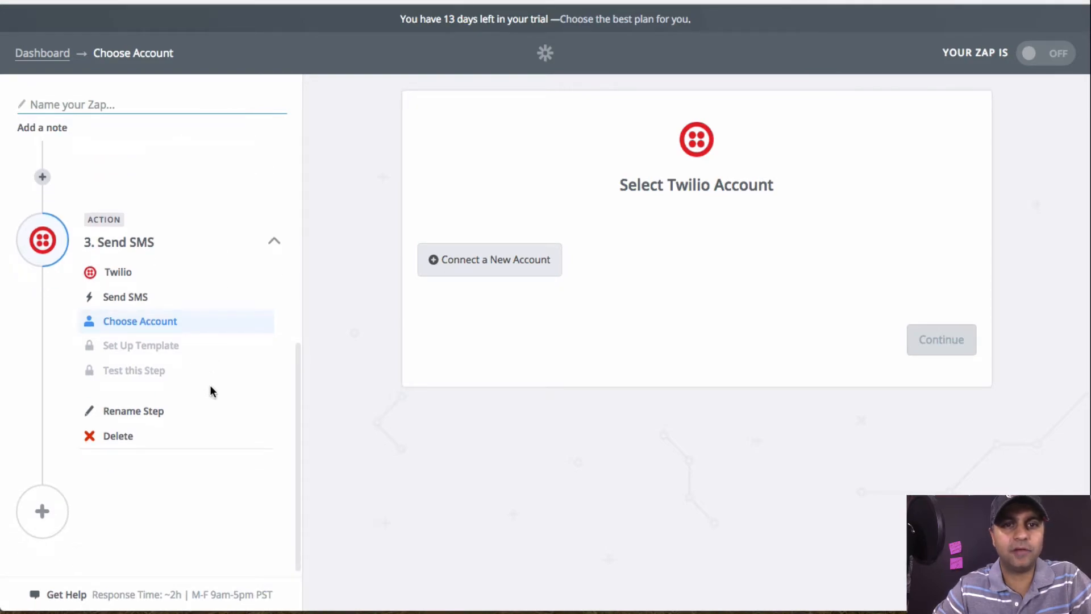
click(523, 265)
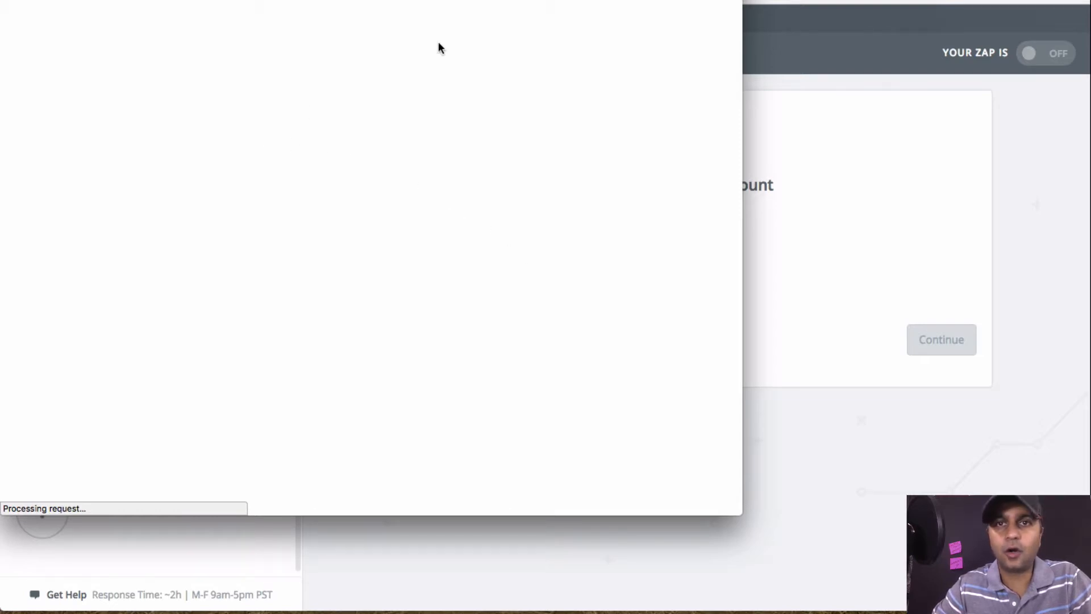
click(697, 0)
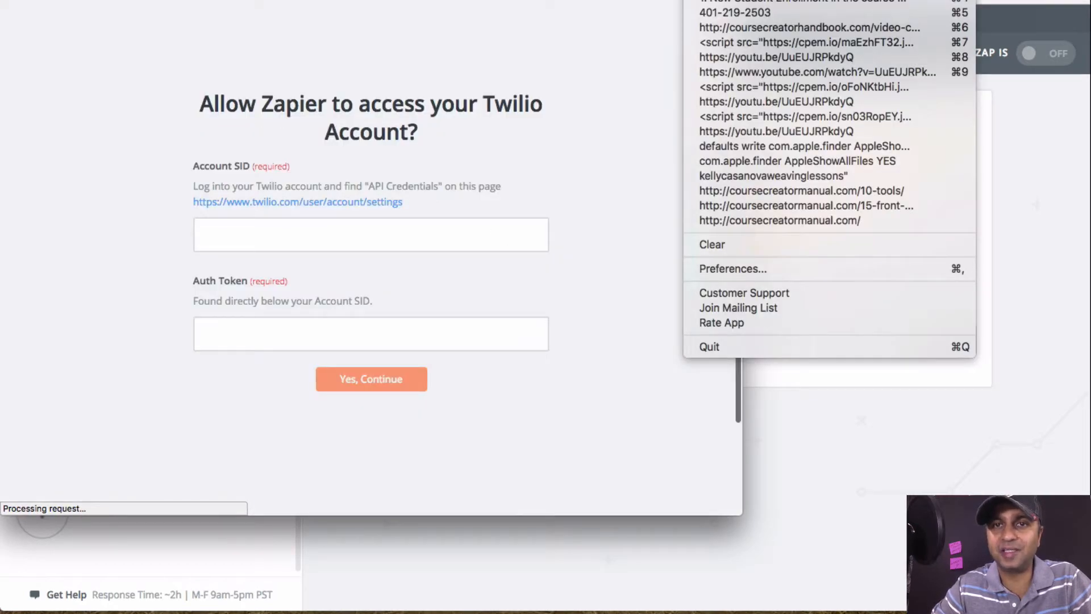
click(275, 238)
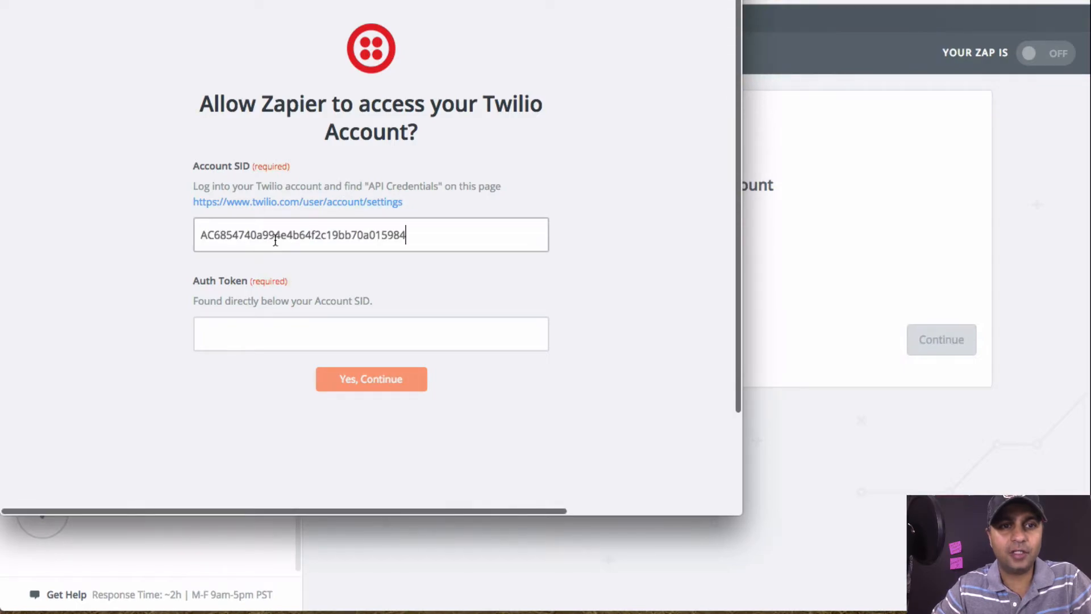
click(397, 323)
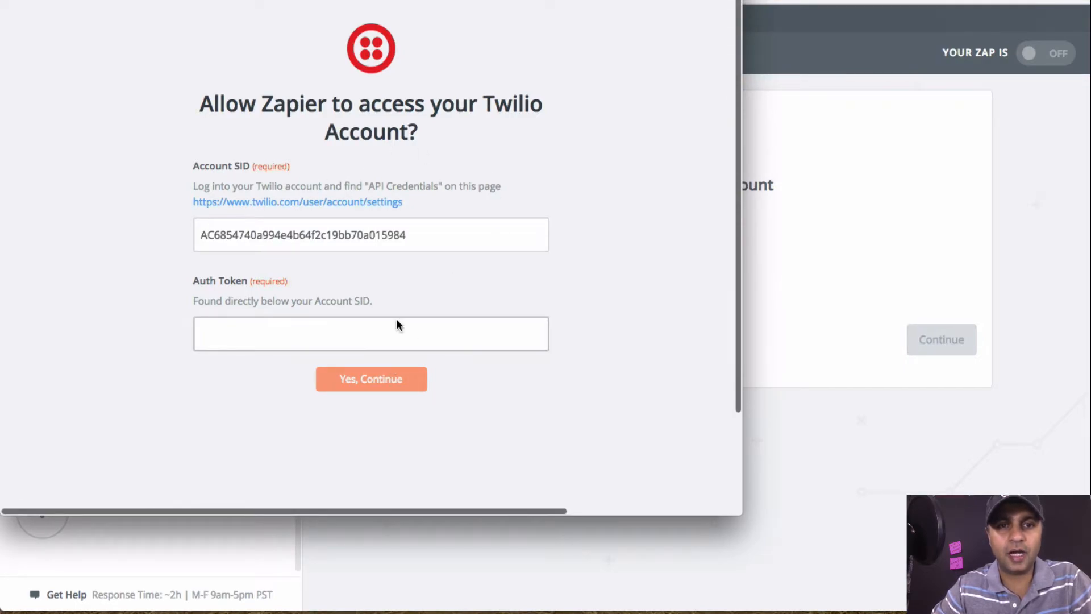
click(695, 0)
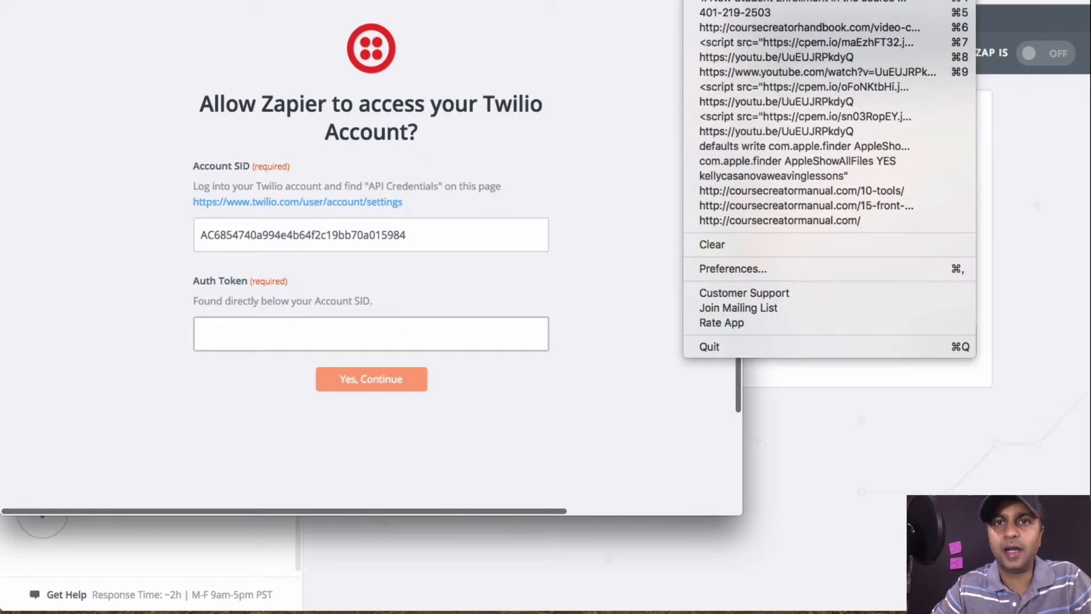
click(710, 0)
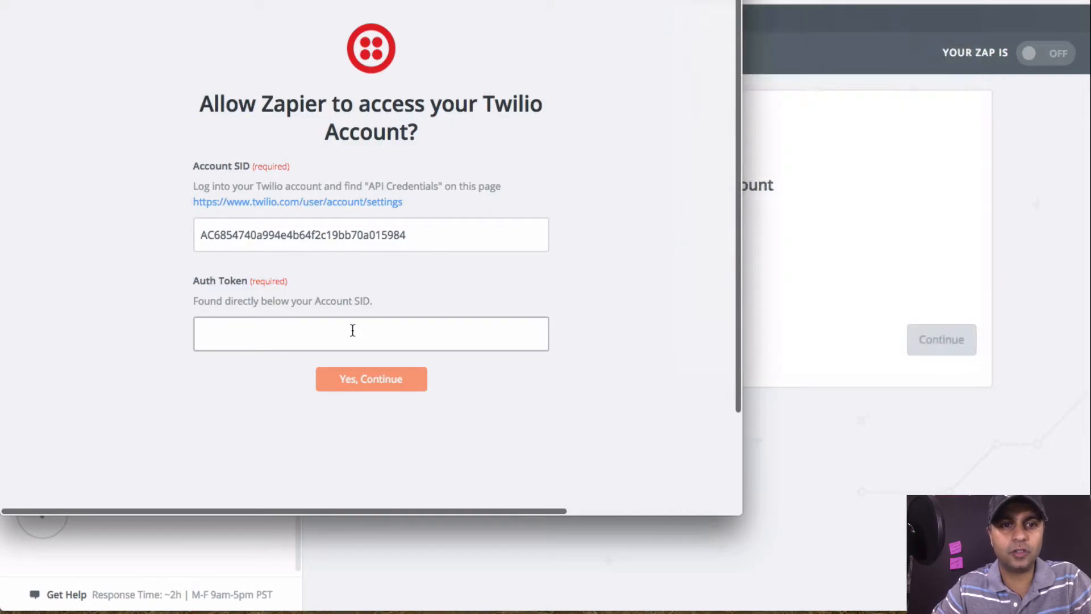
key(super+v)
click(371, 385)
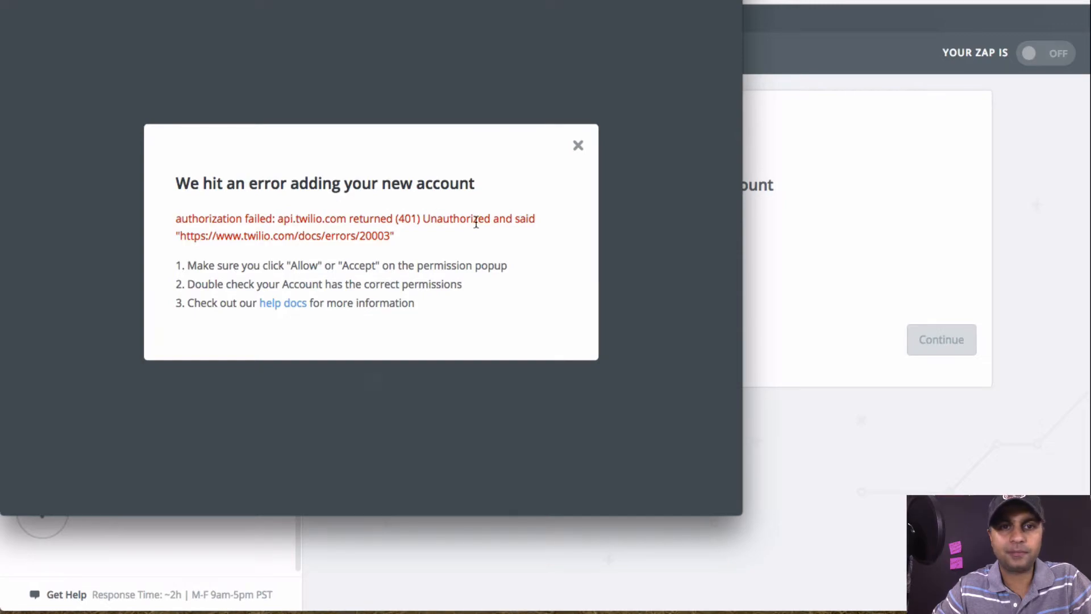
key(super+w)
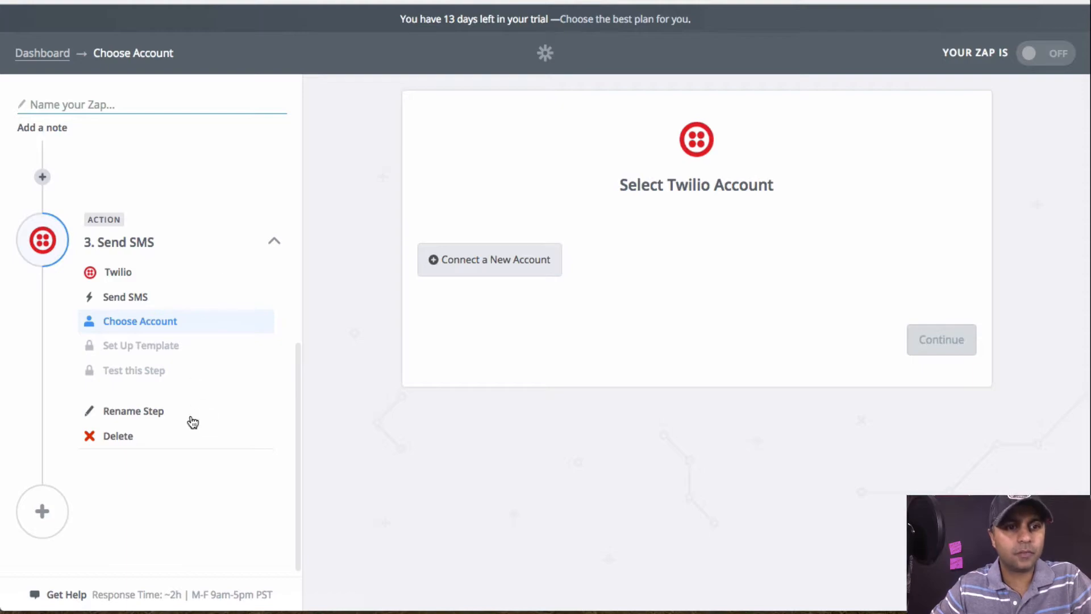
Delete the Send SMS step, name the zap 'Teachable Enrollments > Mailchimp', and turn it on.
click(123, 442)
click(122, 437)
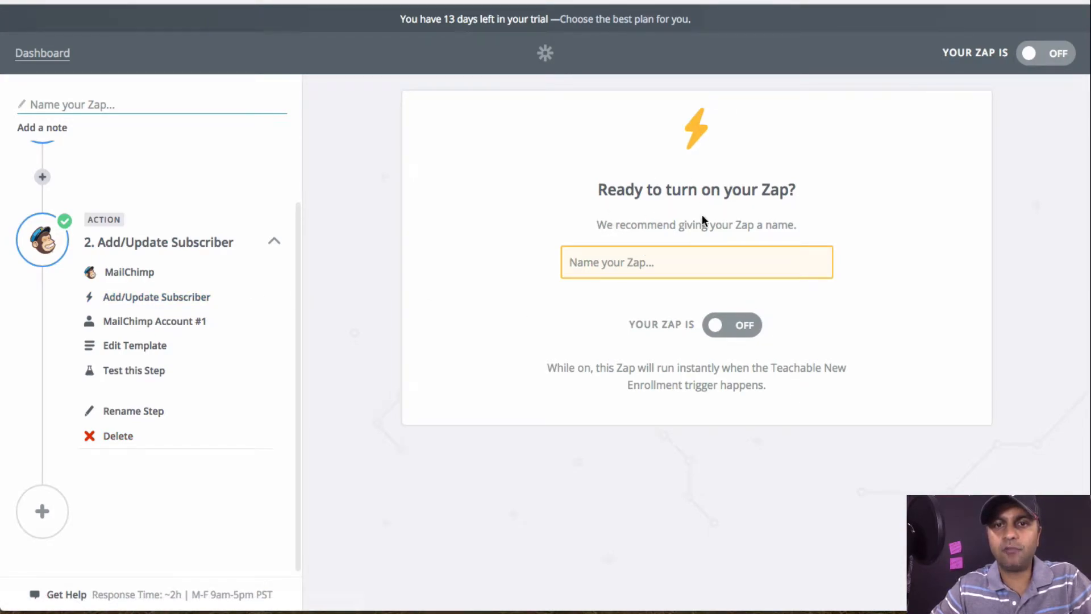
click(690, 263)
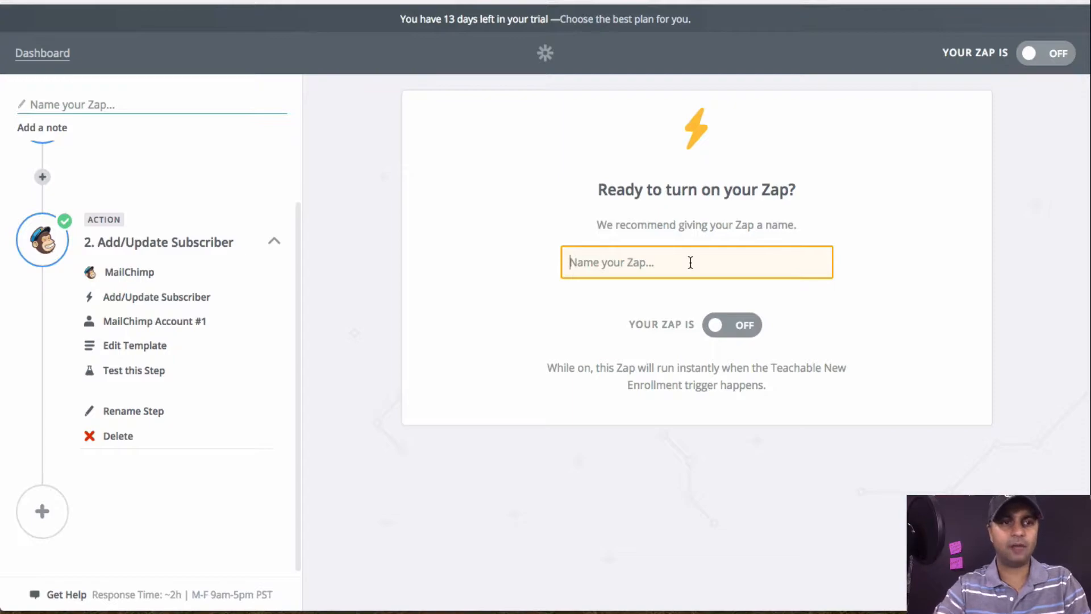
scroll(251, 178, up, 2)
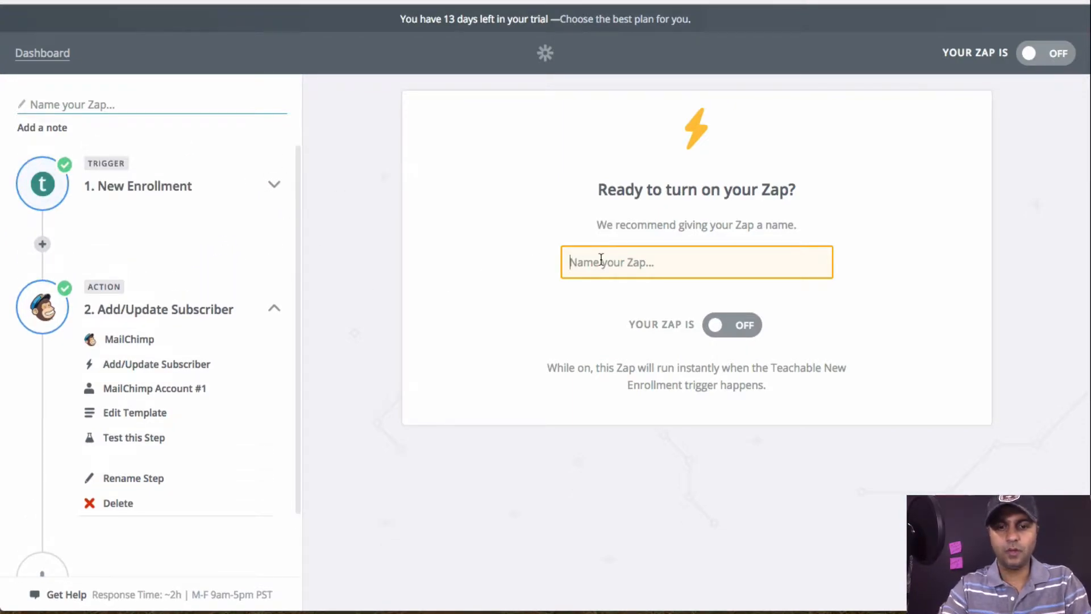
text(Teachbl)
key(BackSpace)
key(BackSpace)
text(able Enrollments )
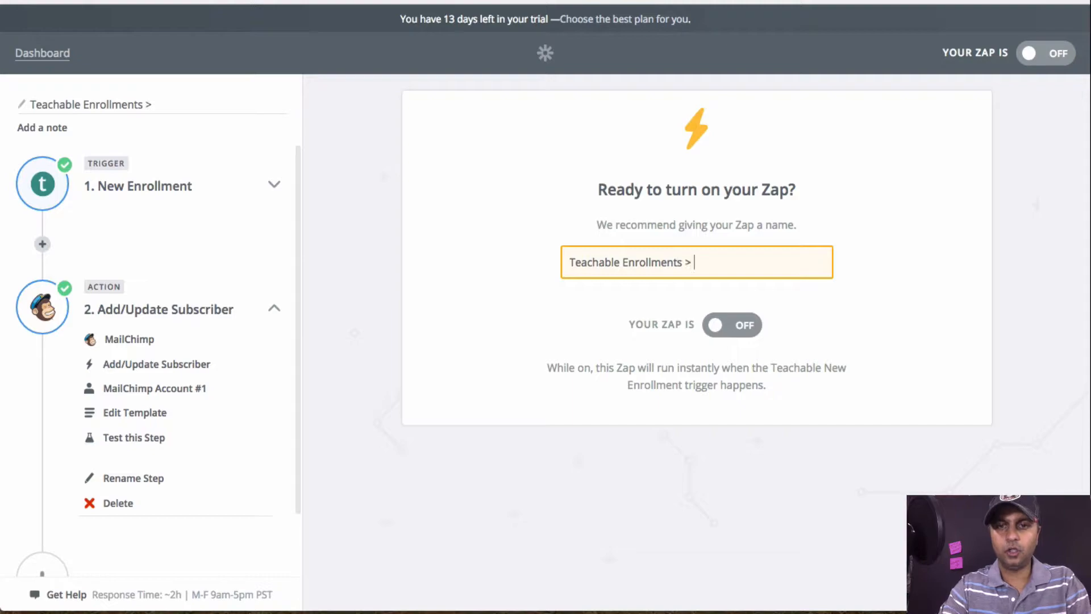
text(> Mailchimp)
click(758, 325)
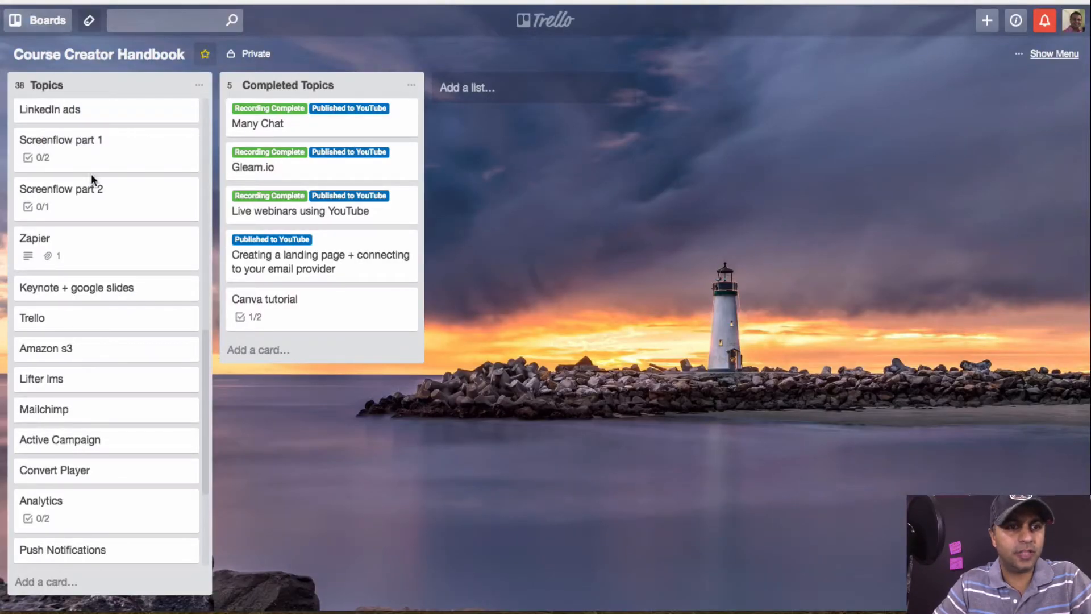
Review the planned automations on Trello's Zapier card, then start another zap.
click(63, 253)
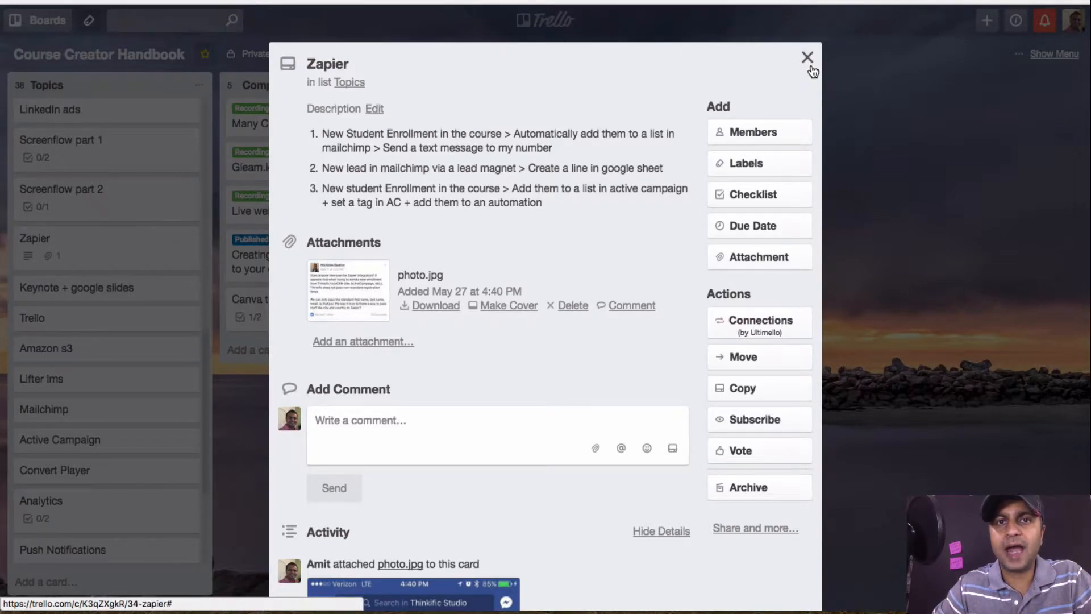
click(808, 57)
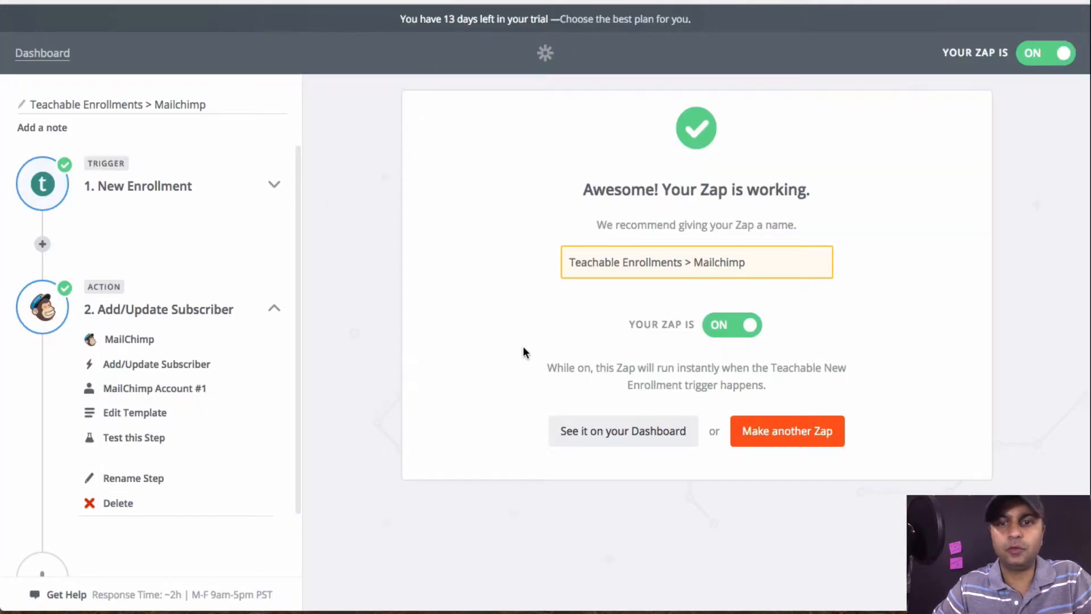
click(796, 446)
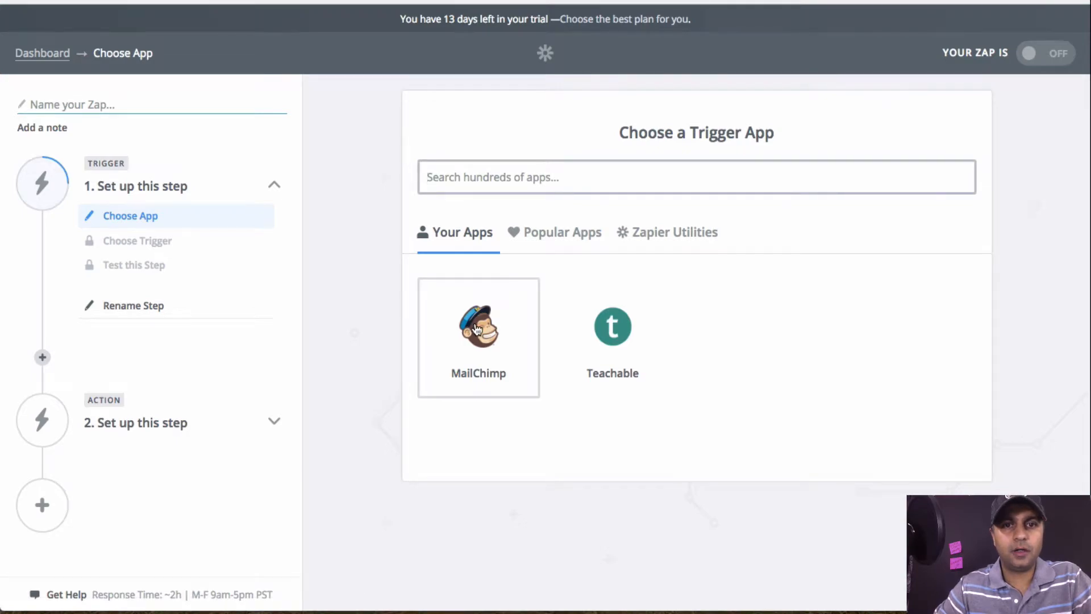
Make MailChimp the trigger app with the New Subscriber trigger and save it.
click(477, 330)
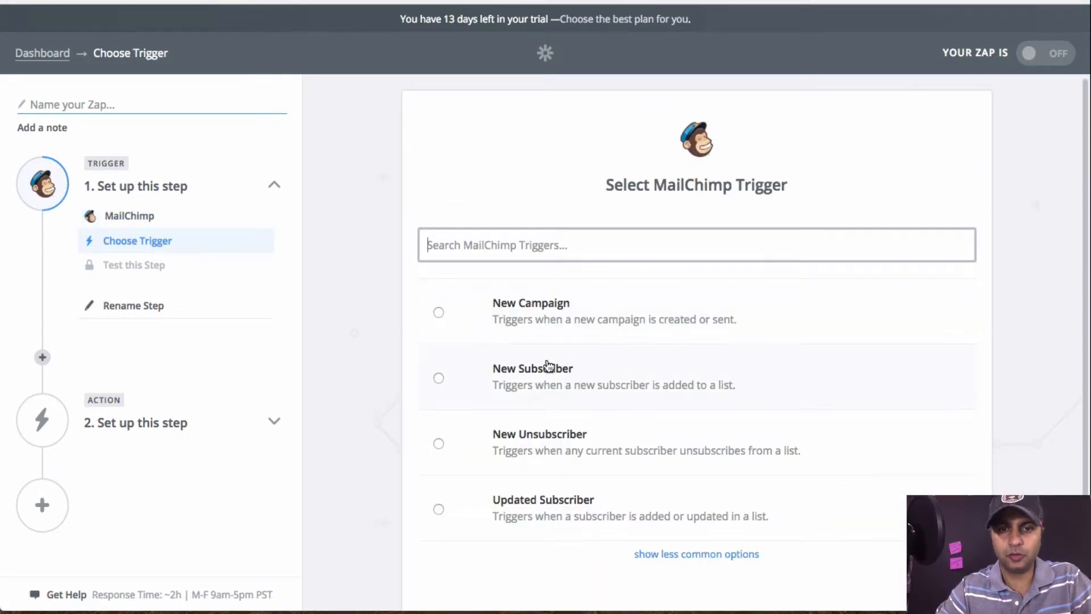
click(440, 377)
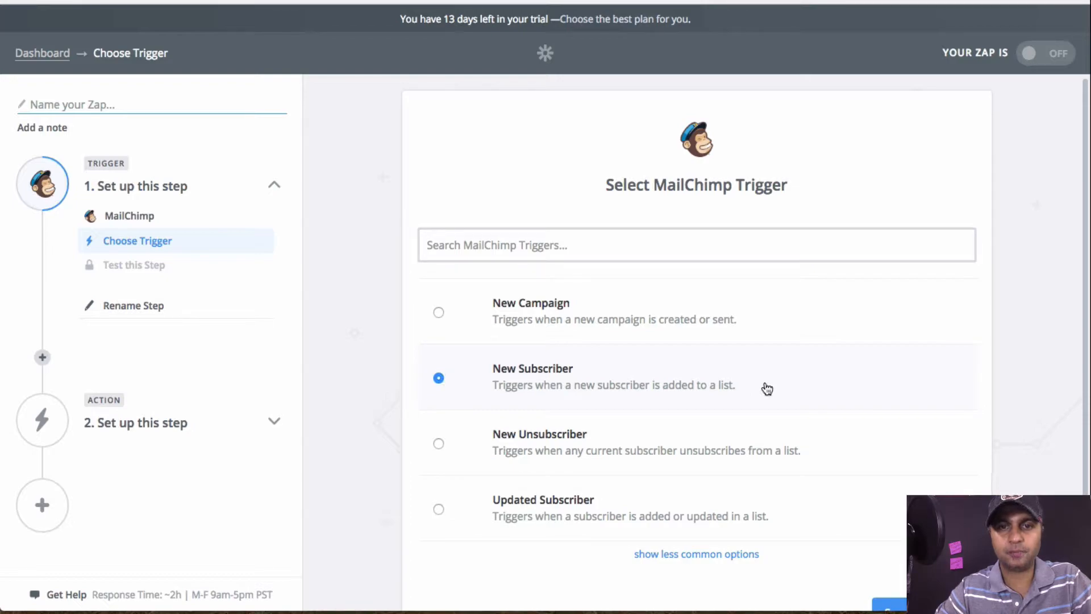
scroll(766, 386, down, 2)
click(890, 541)
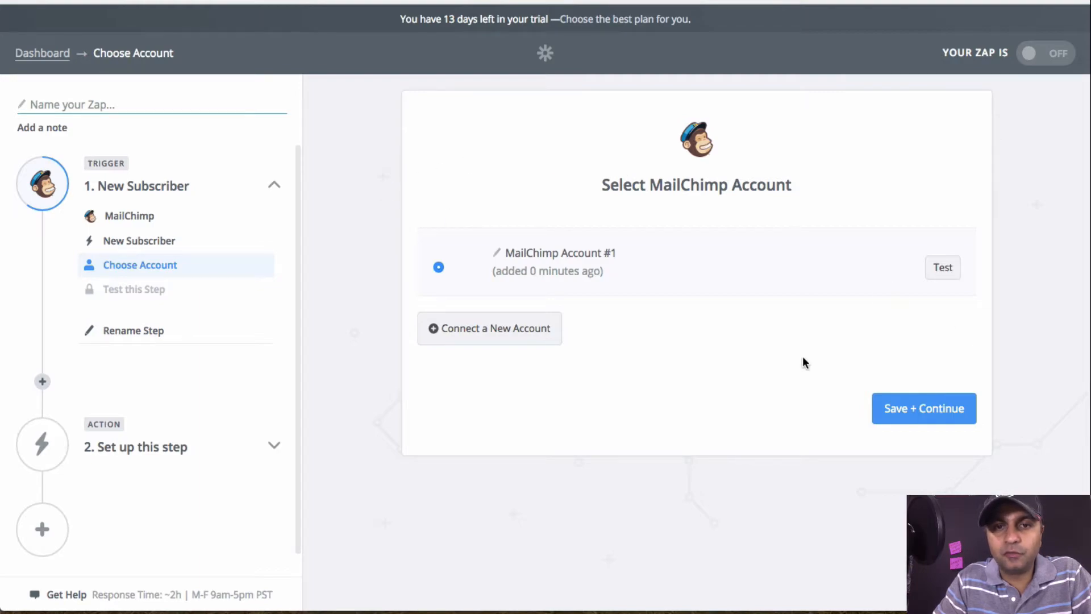
Use MailChimp Account #1 on the Course Creator Handbook list, skipping the trigger test.
click(925, 415)
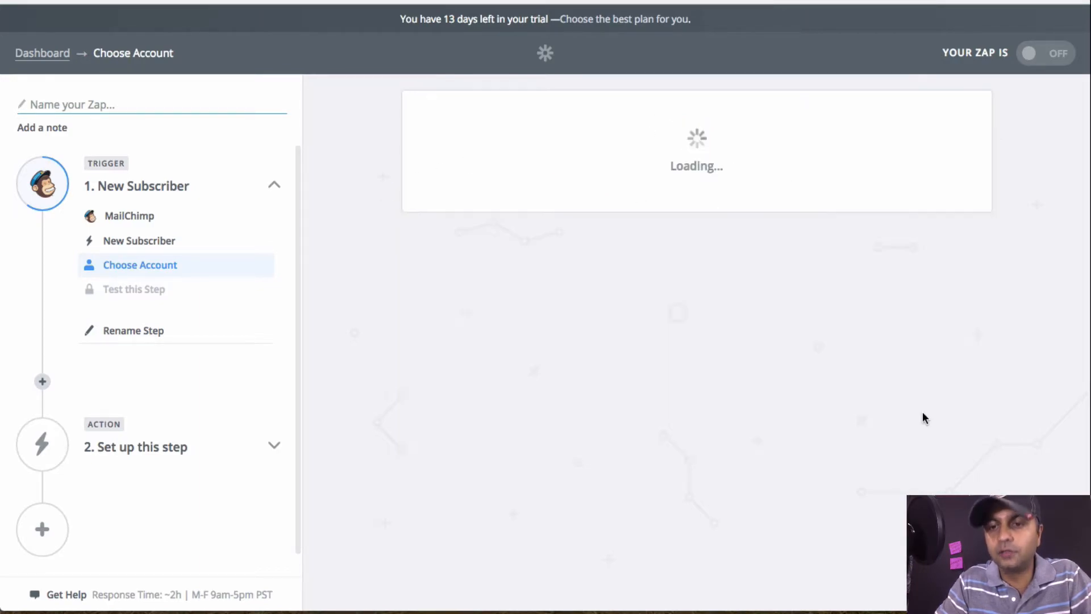
click(960, 265)
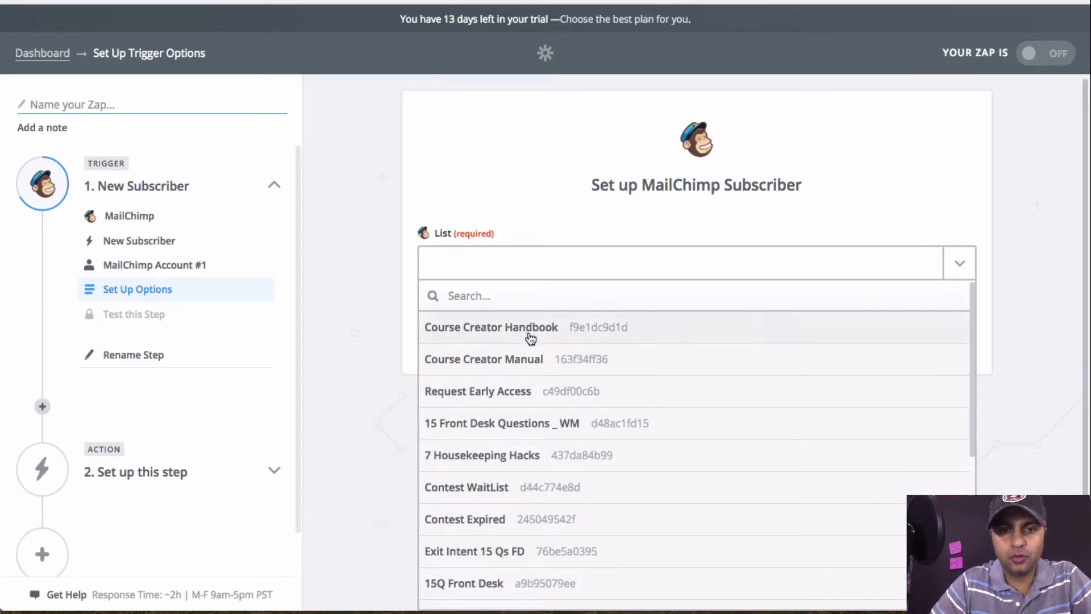
click(611, 327)
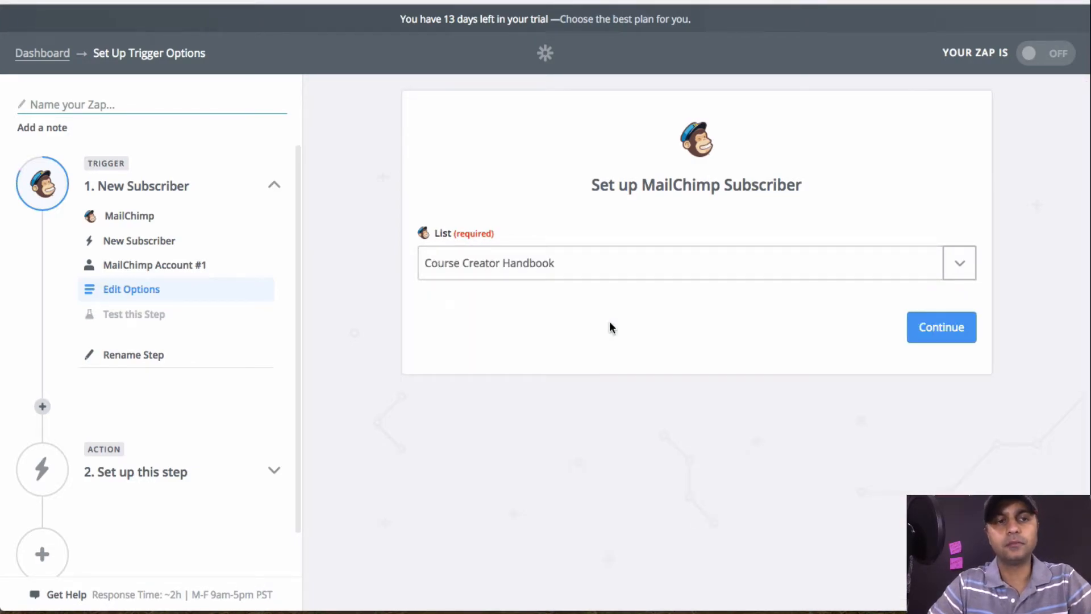
click(937, 333)
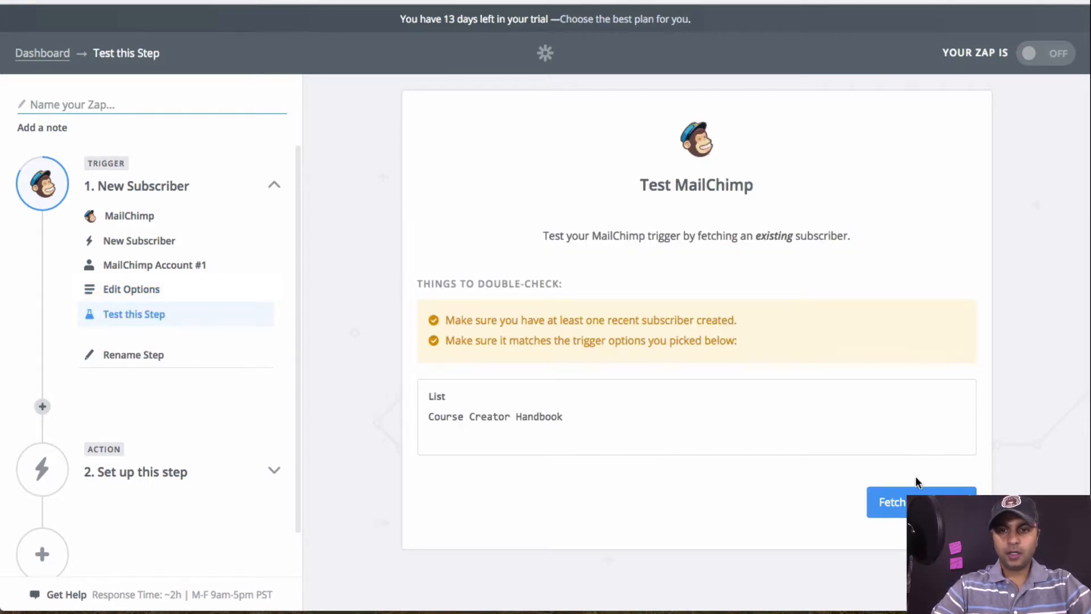
click(910, 500)
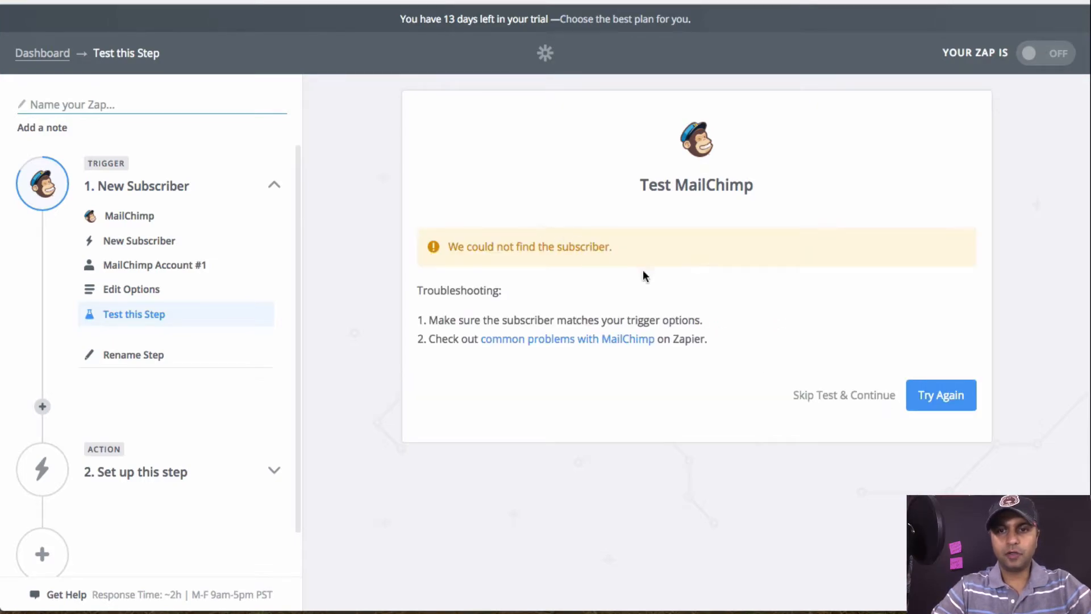
click(832, 397)
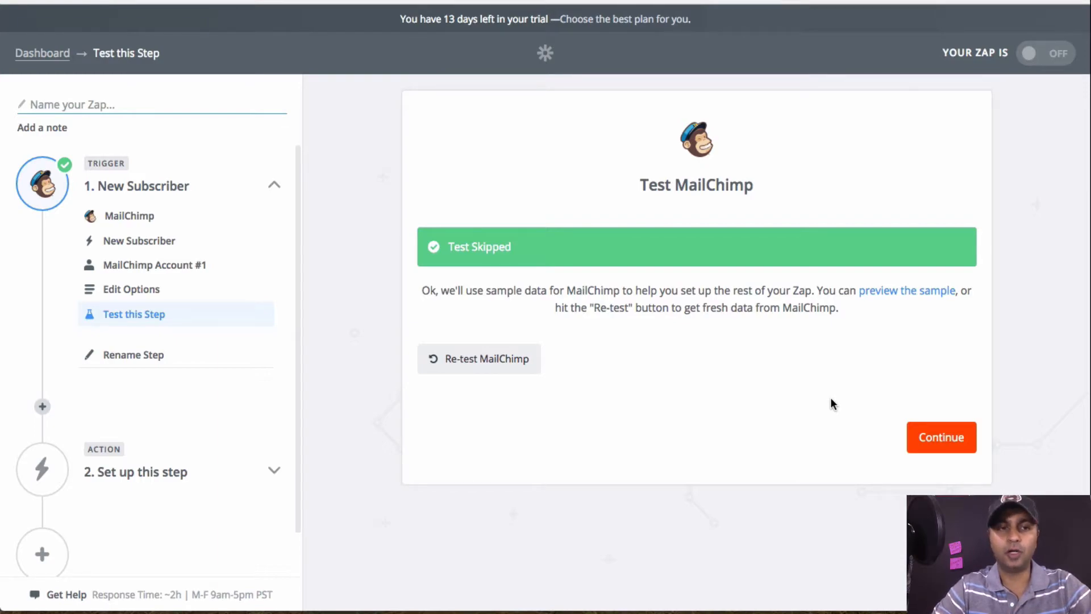
click(958, 442)
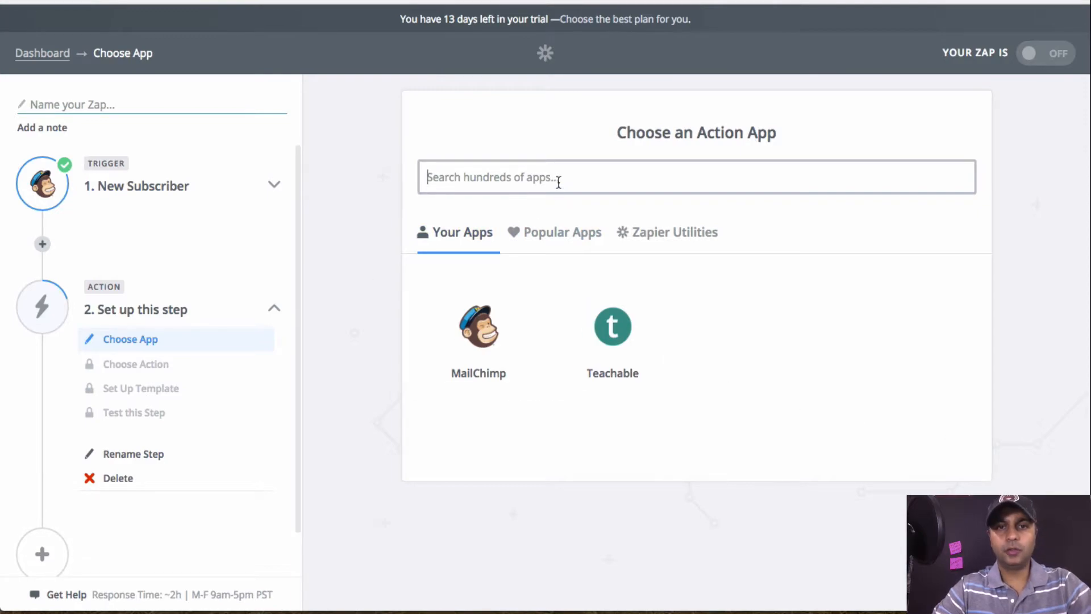
Set Google Sheets Update Spreadsheet Row as the action, and type 'google sheets' in a new tab.
text(google)
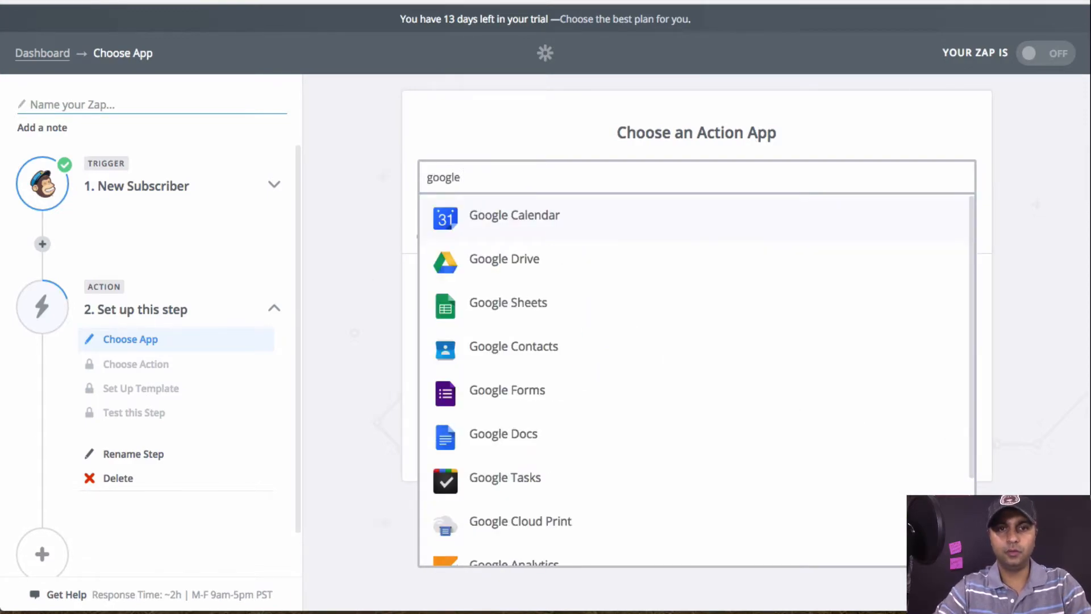
click(554, 309)
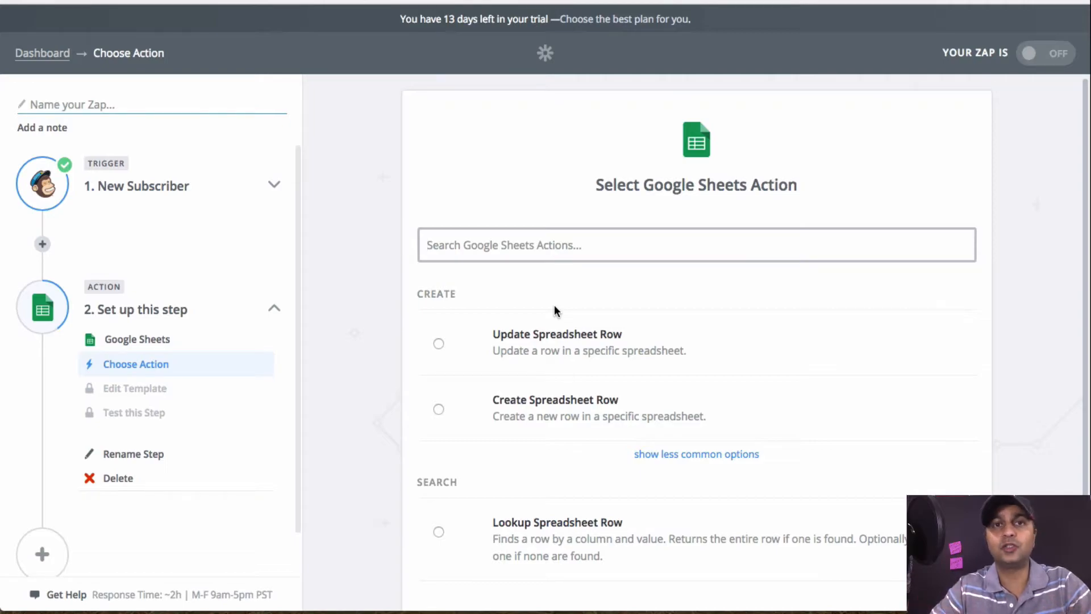
scroll(554, 310, down, 2)
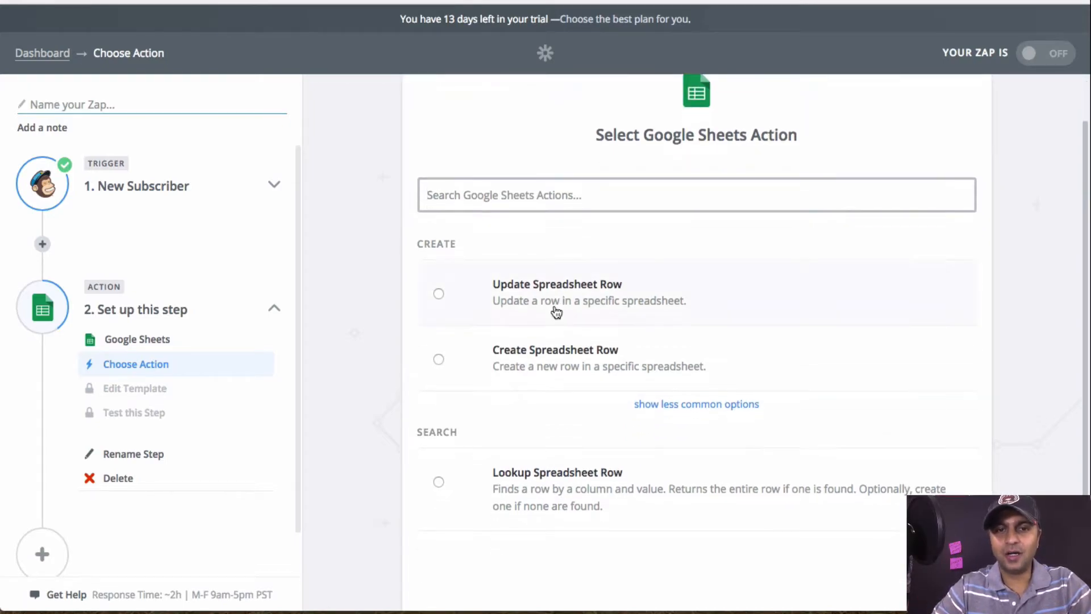
click(438, 293)
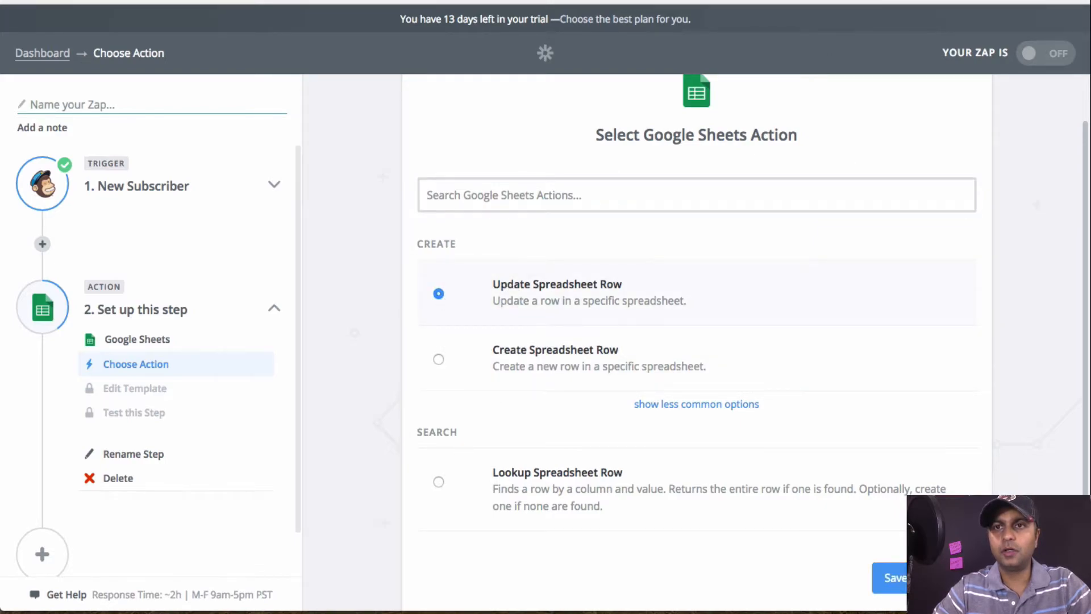
key(super+t)
text(google)
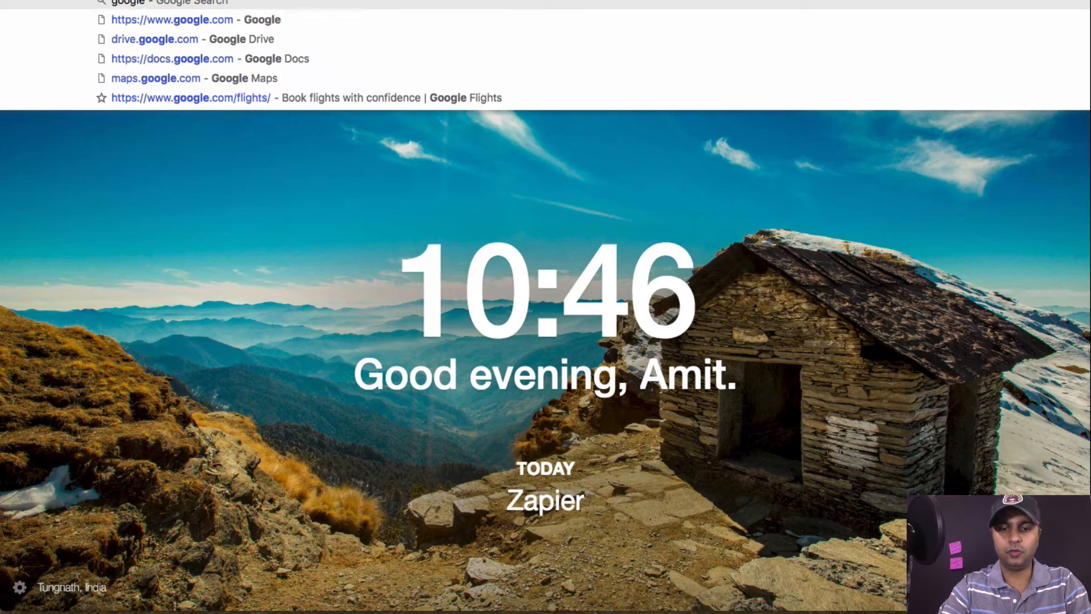
text( sheets)
Search 'google sheets' and open the Google Sheets result to start a blank spreadsheet.
key(Return)
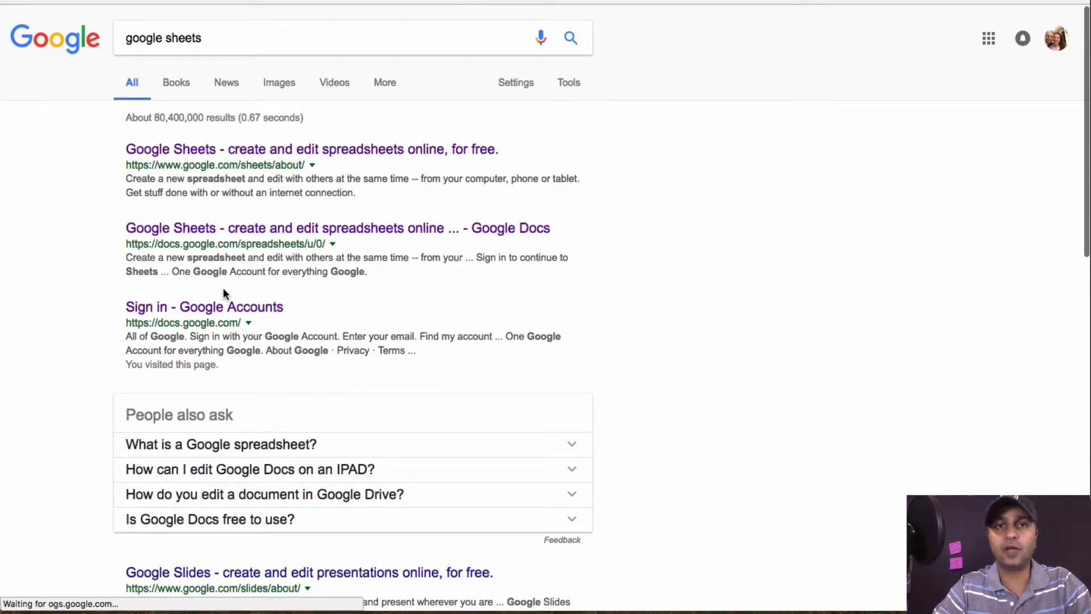
click(406, 238)
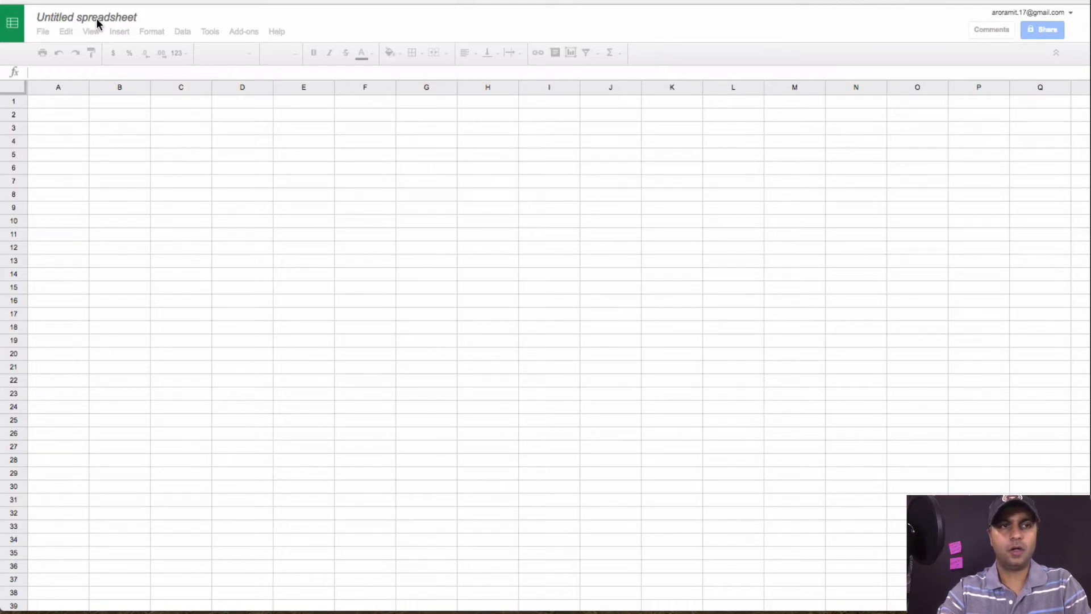
Rename the untitled spreadsheet to 'MailChimp List - CCH'.
click(128, 19)
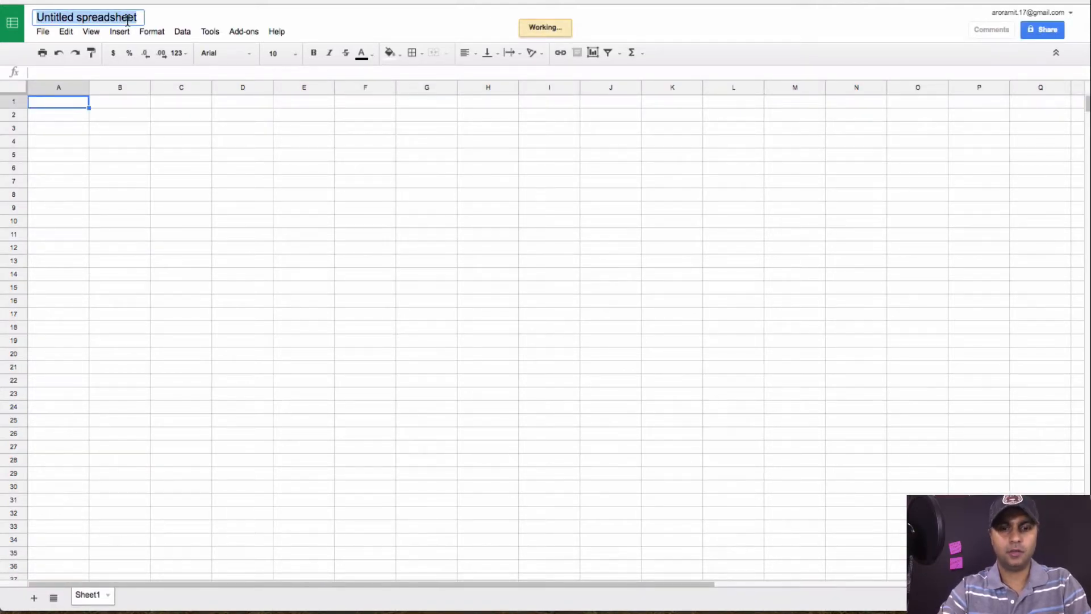
text(M)
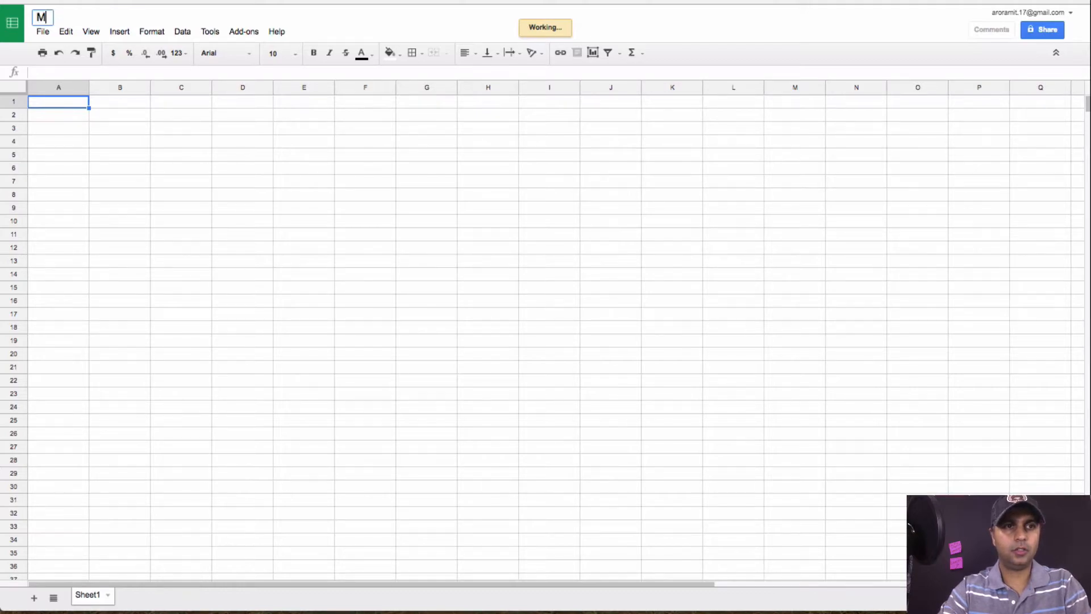
text(aid)
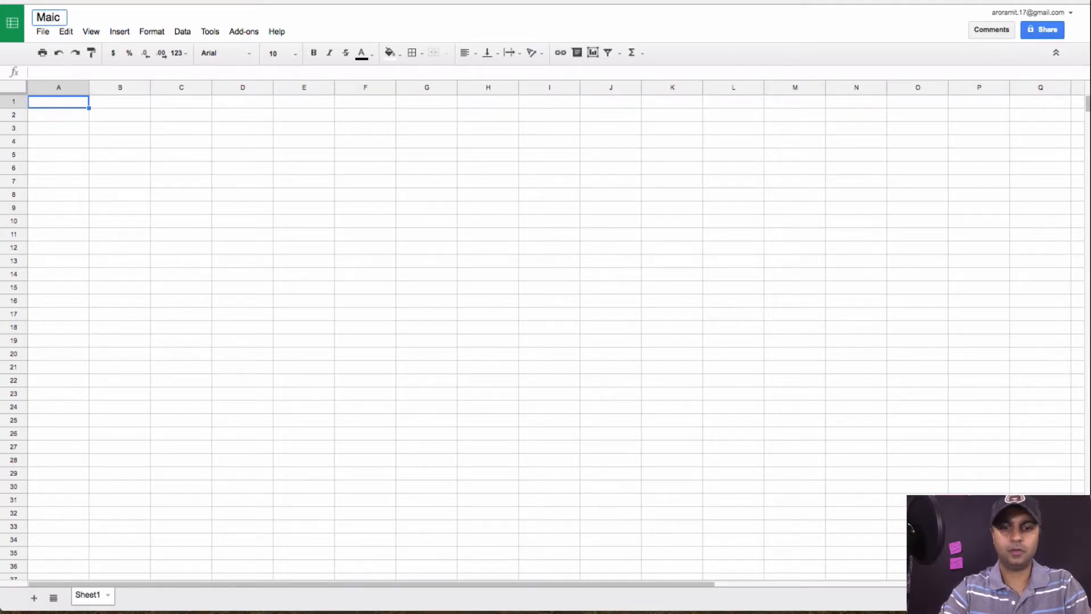
key(BackSpace)
key(BackSpace)
text(ail)
key(BackSpace)
key(BackSpace)
key(BackSpace)
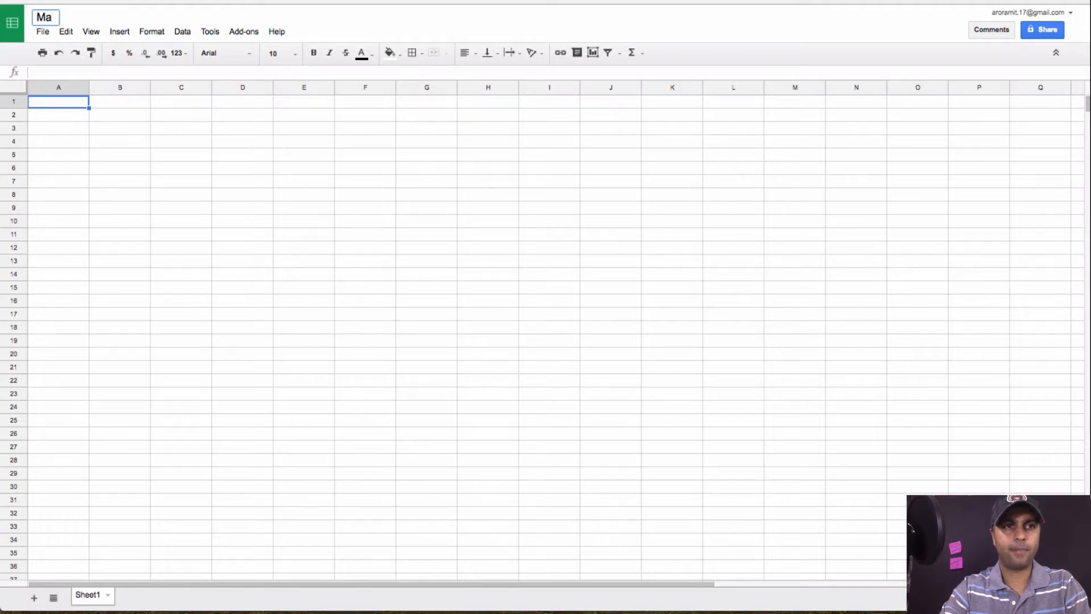
text(ilChimp )
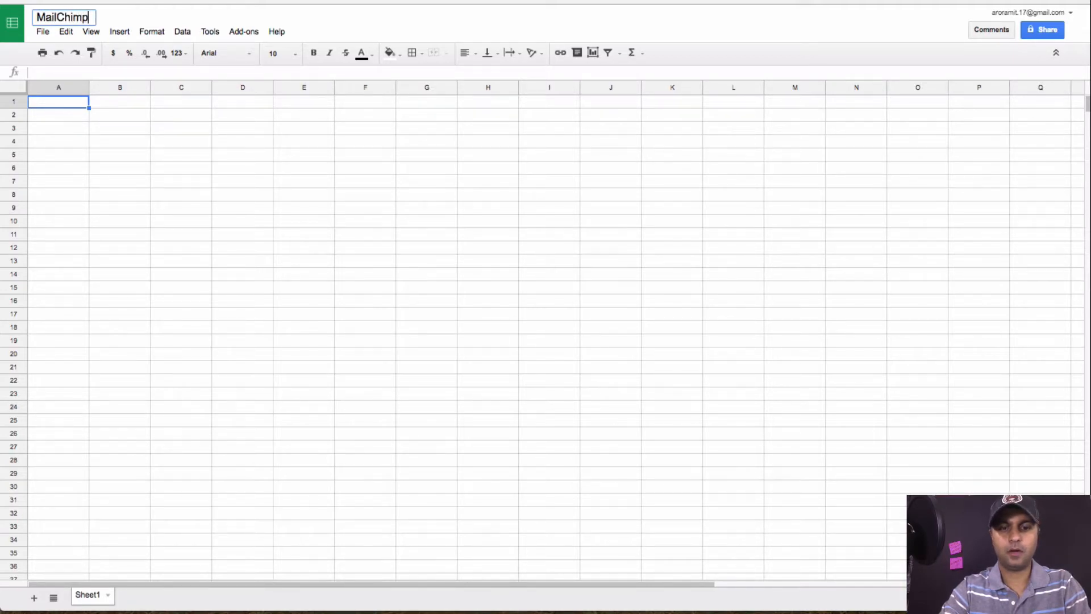
text(List - CCH)
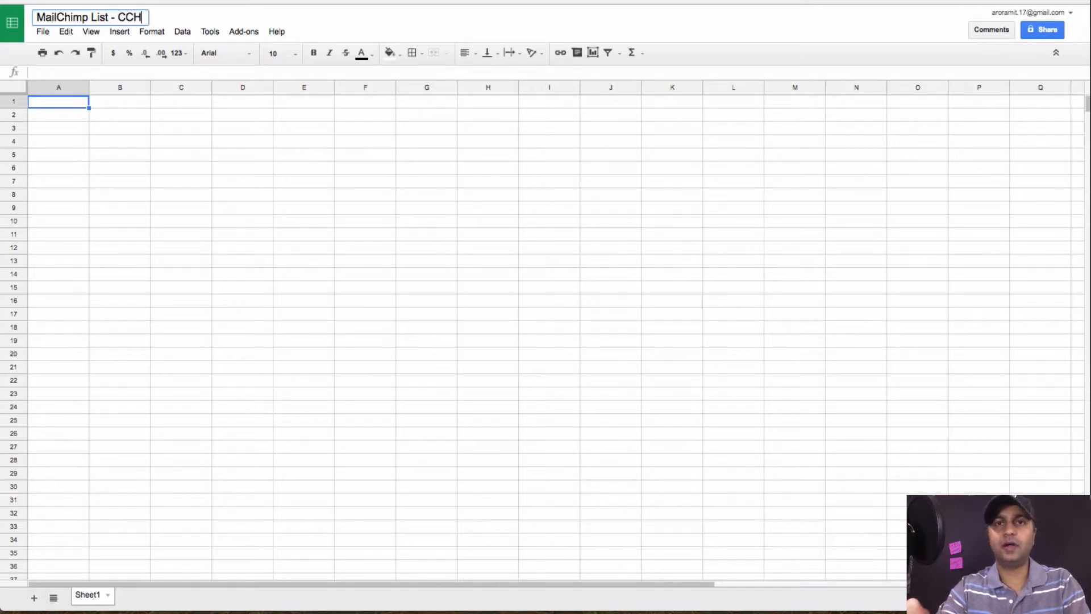
Enter the headers Email in A1 and First Name in B1.
click(57, 106)
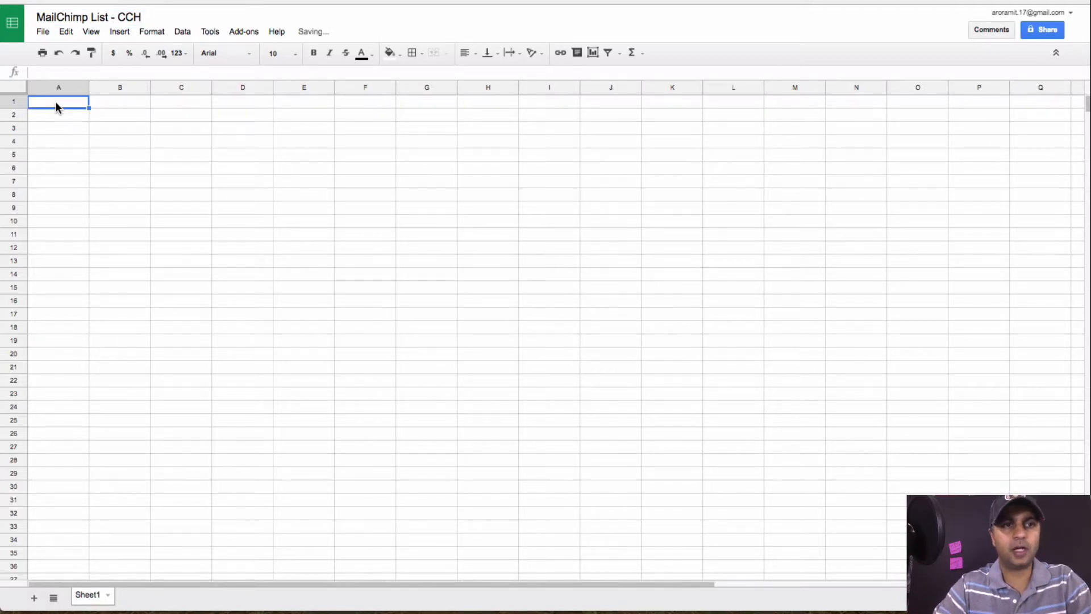
text(Emails)
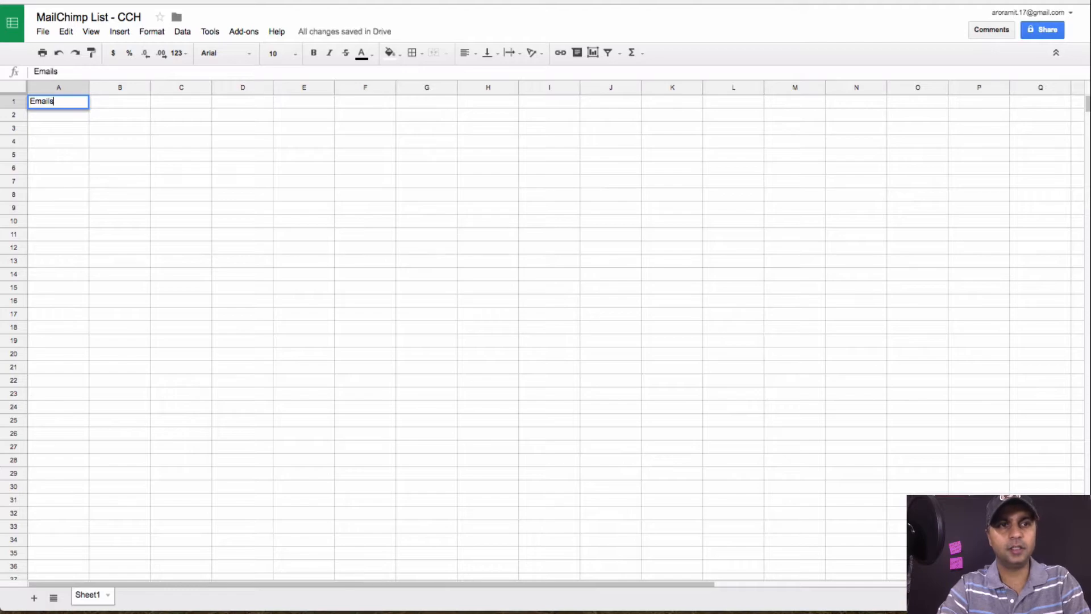
key(Tab)
text(Name)
key(BackSpace)
key(BackSpace)
key(BackSpace)
key(BackSpace)
text(First )
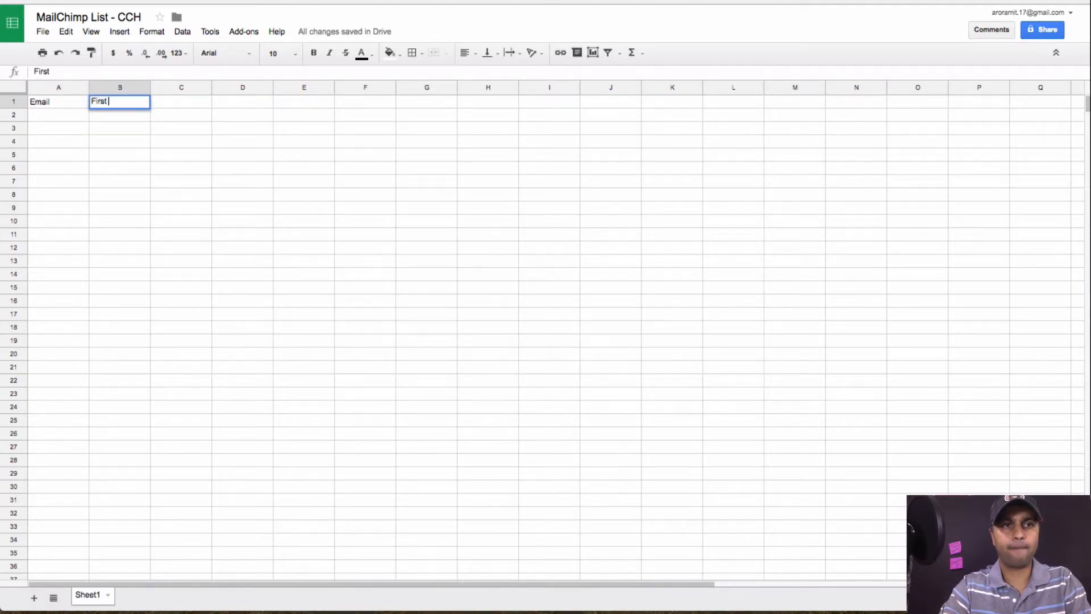
text(Name)
key(Return)
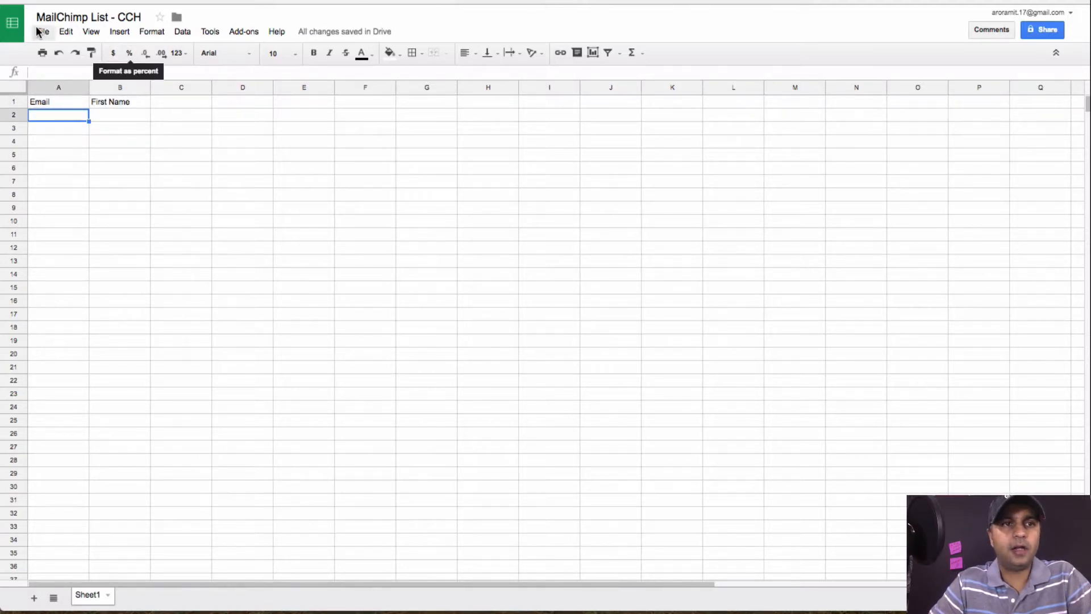
click(11, 29)
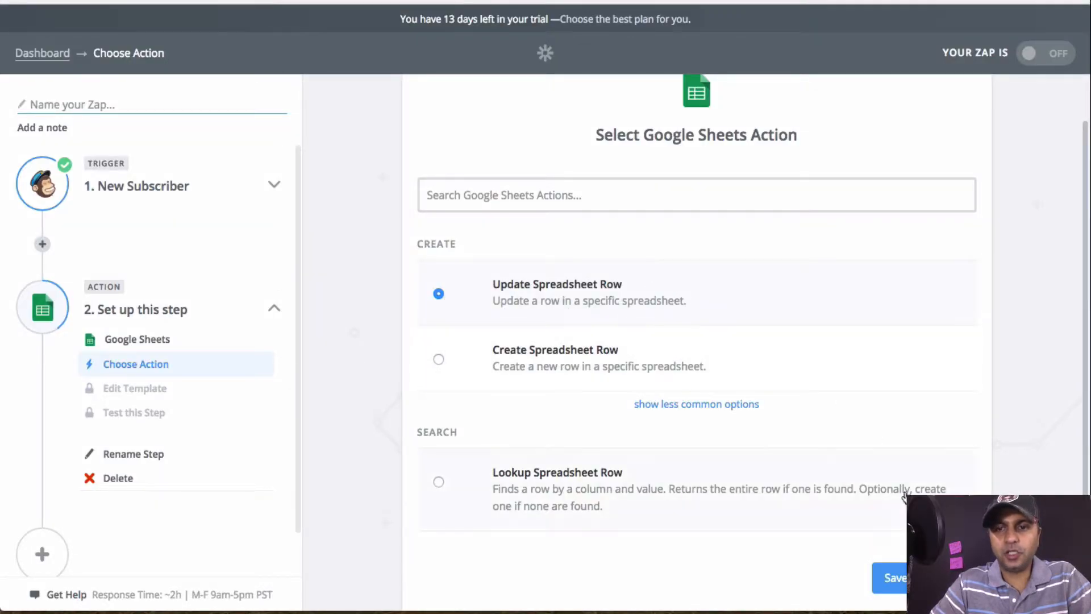
Save Update Spreadsheet Row and connect a Google account as Google Sheets Account #1.
click(903, 566)
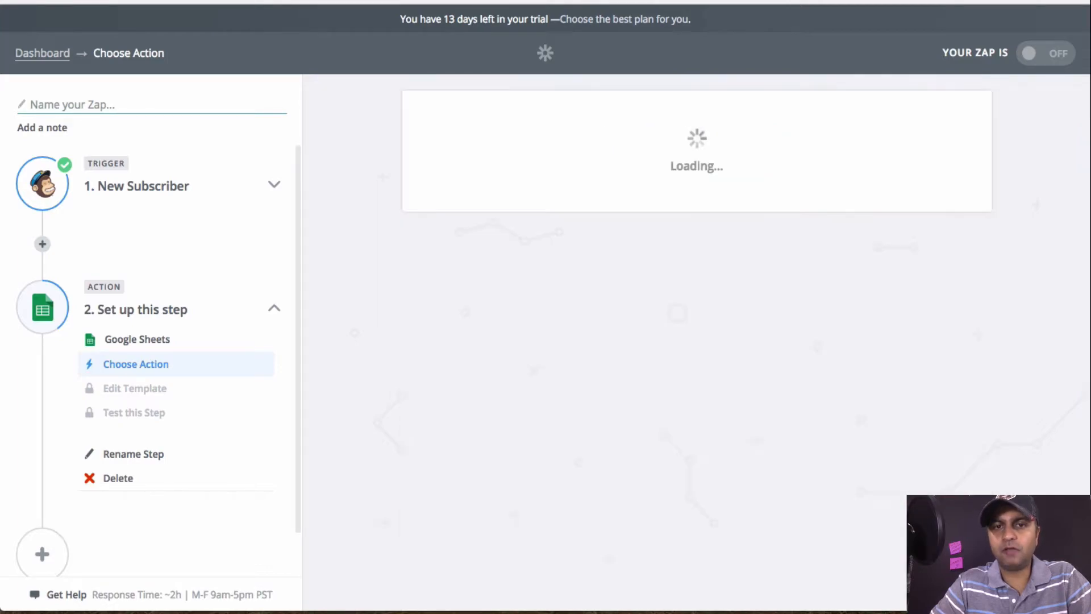
click(514, 259)
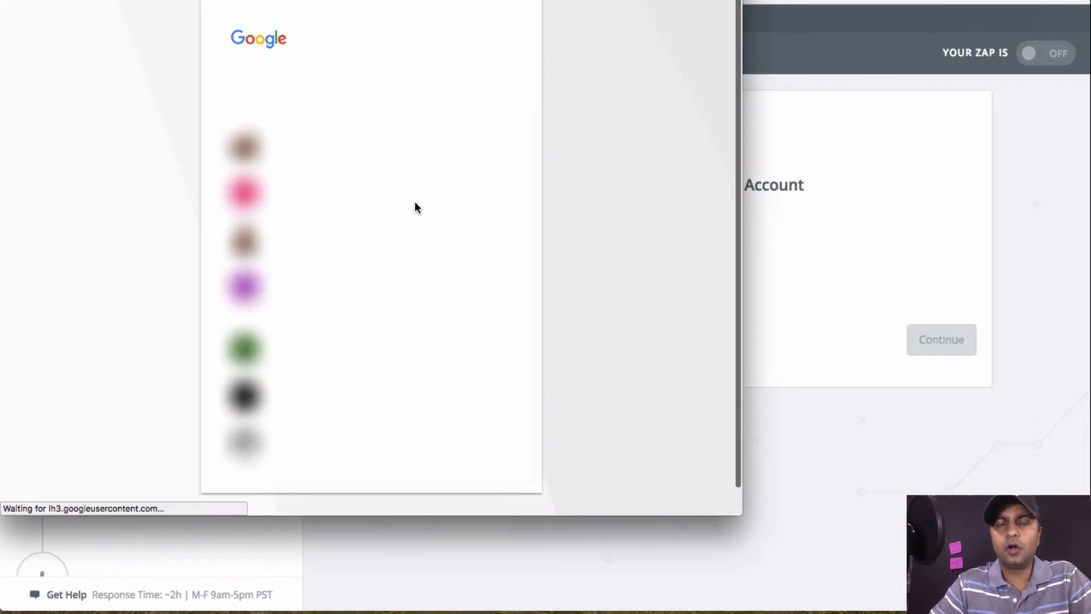
click(344, 151)
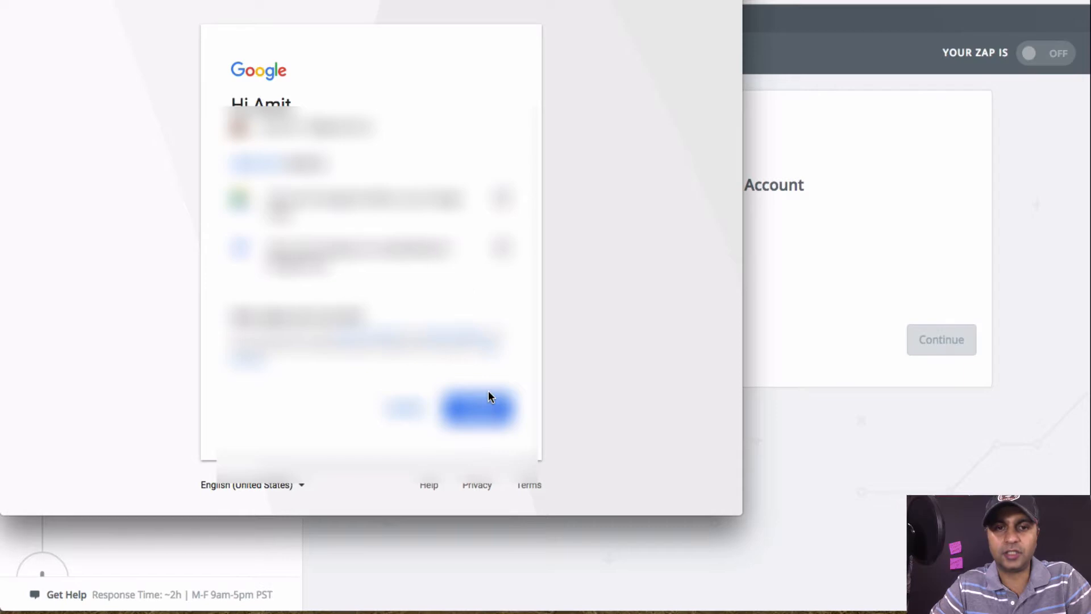
click(471, 412)
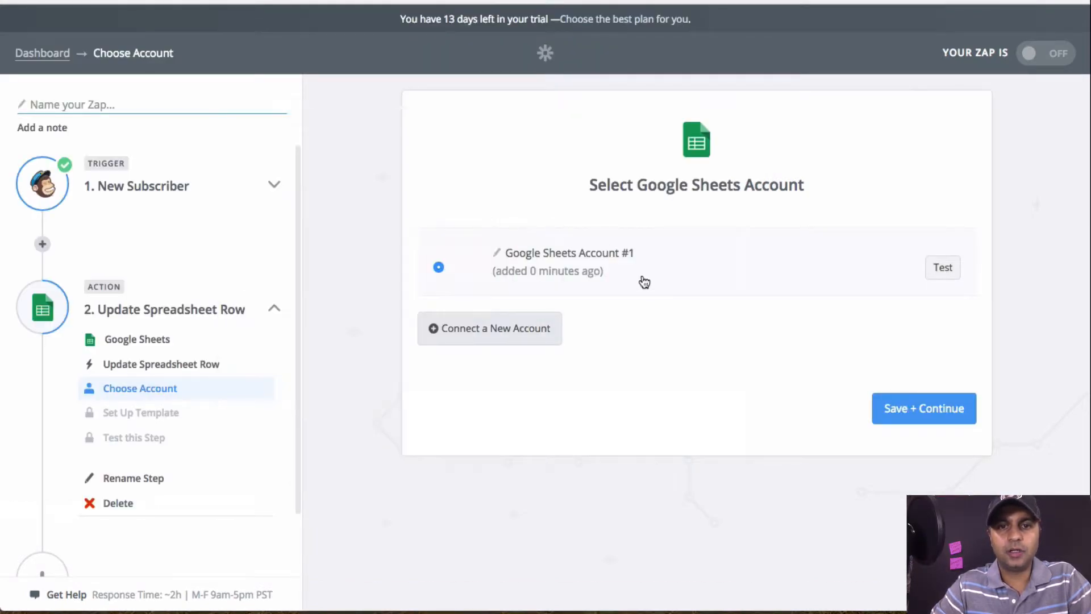
Target the MailChimp List - CCH spreadsheet, worksheet Sheet1, using Google Sheets Account #1.
click(931, 418)
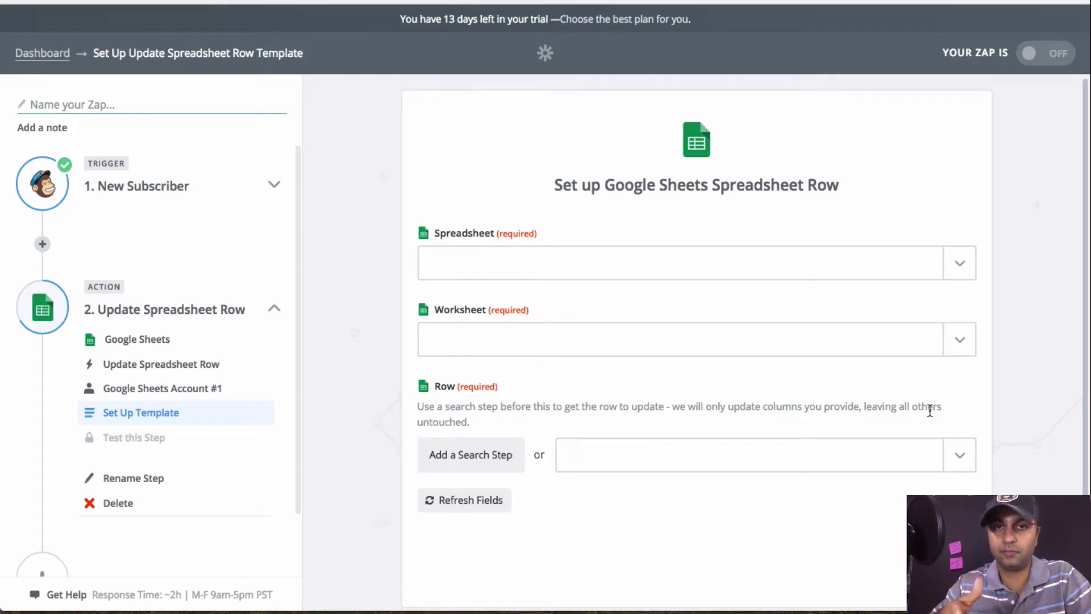
click(961, 263)
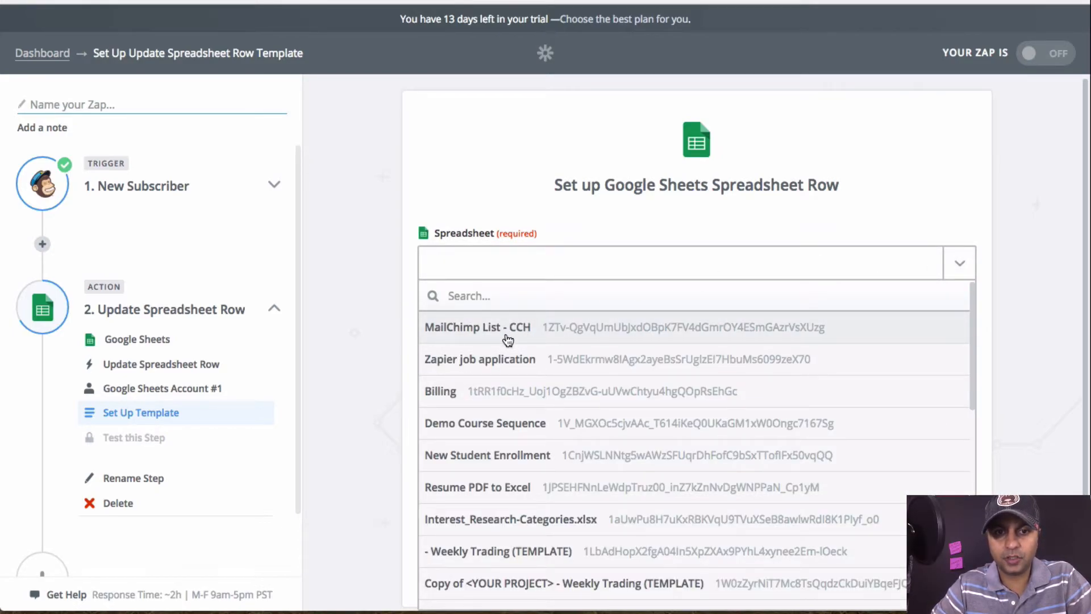
click(508, 340)
click(965, 343)
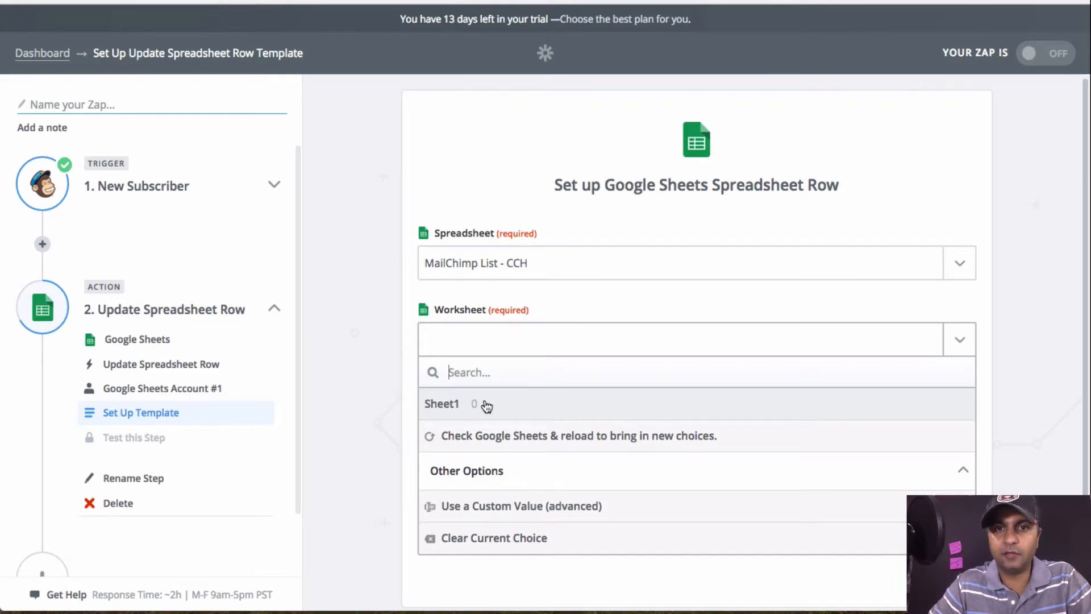
click(487, 404)
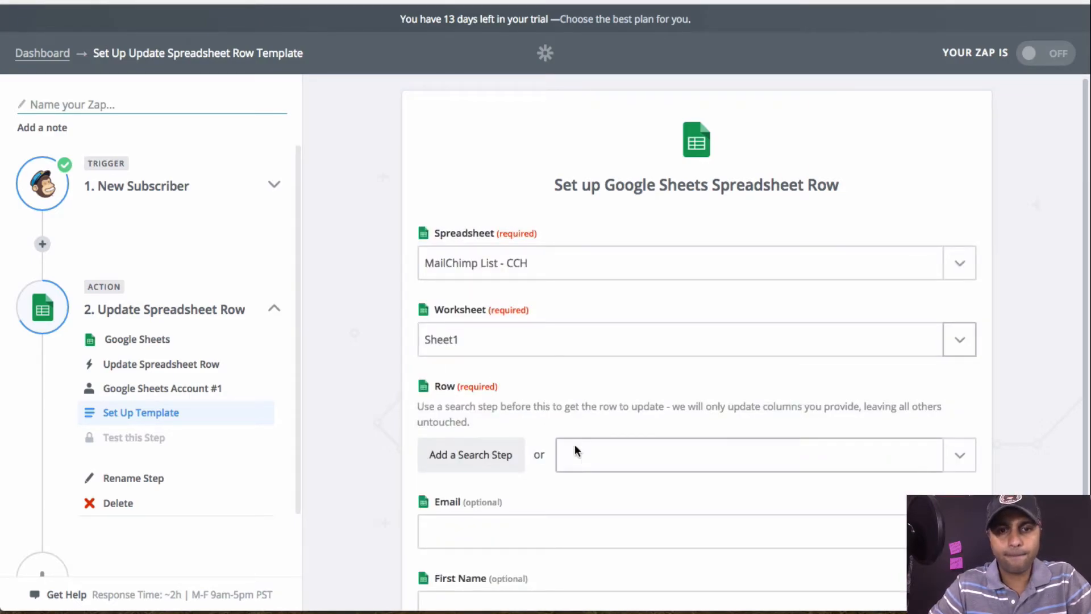
Find the row list empty and start adding a Lookup Spreadsheet Row search step.
scroll(575, 444, down, 2)
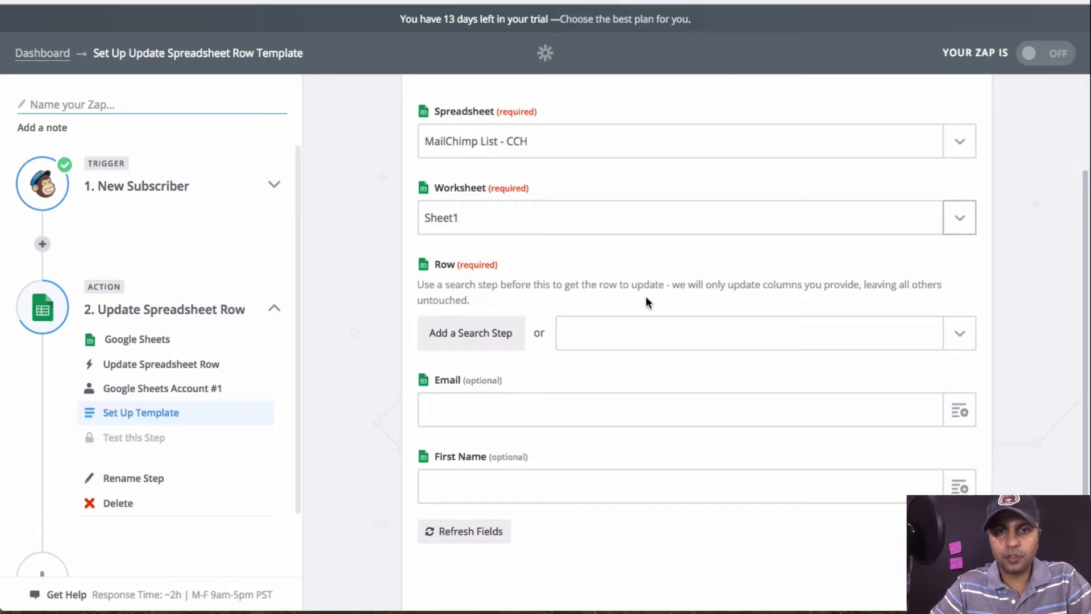
click(960, 338)
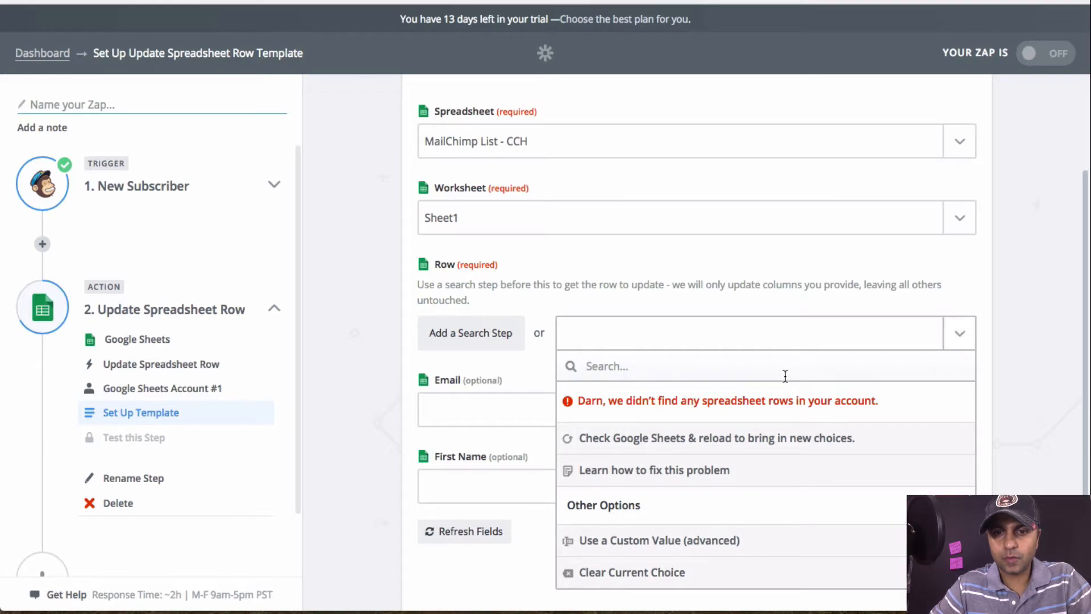
click(472, 369)
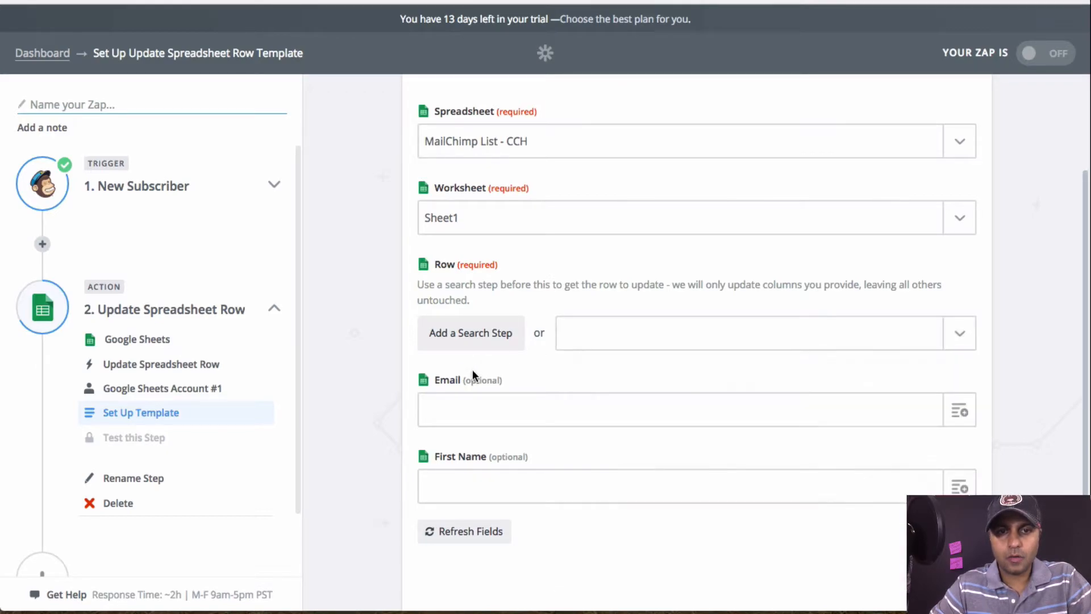
click(486, 344)
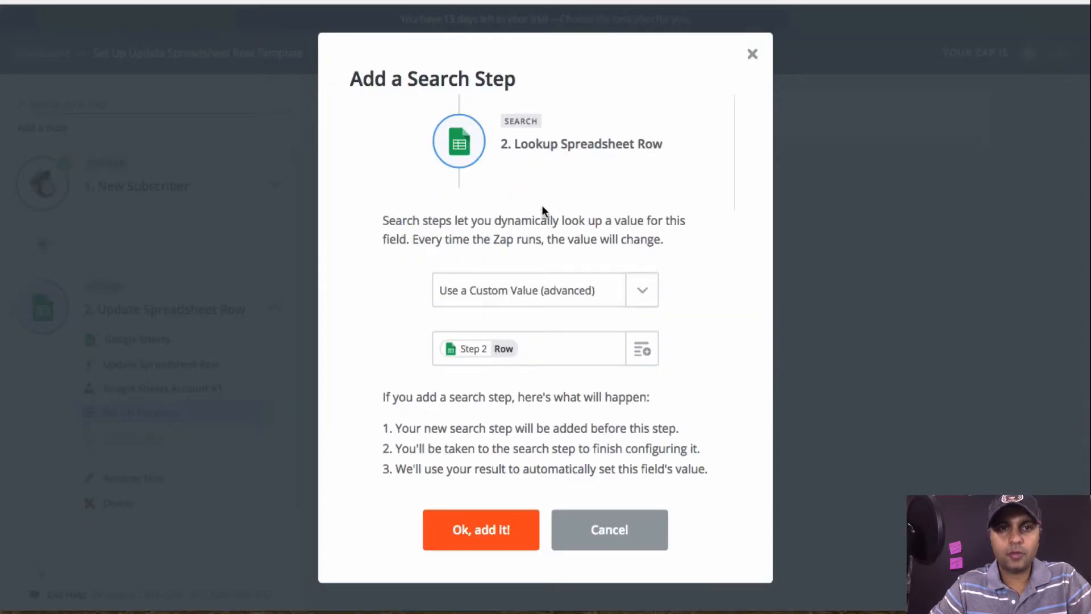
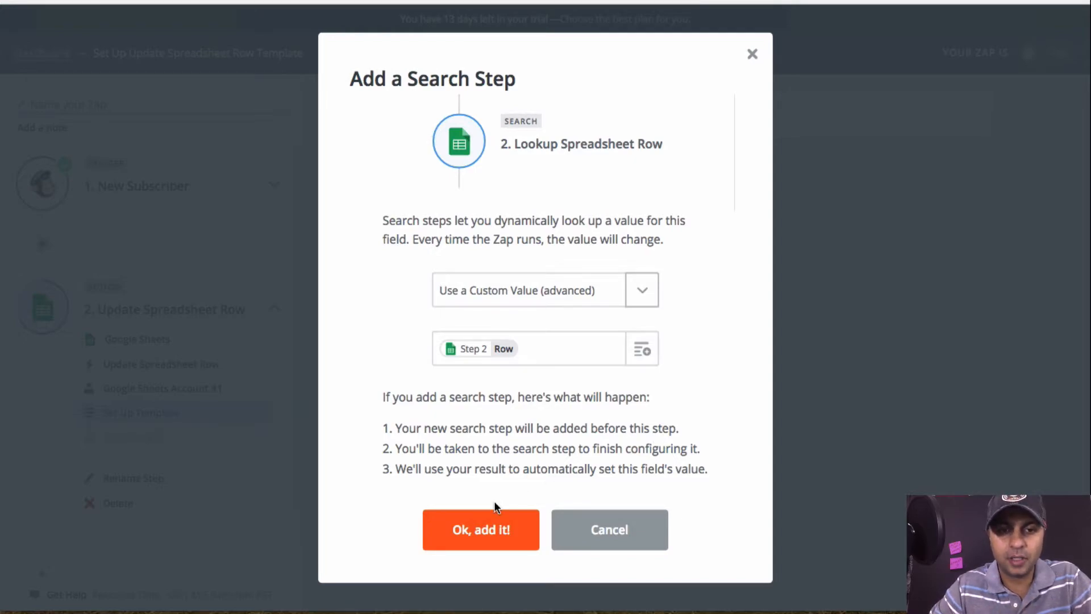
Add the lookup step and point it at the MailChimp List - CCH spreadsheet, worksheet Sheet1.
click(505, 528)
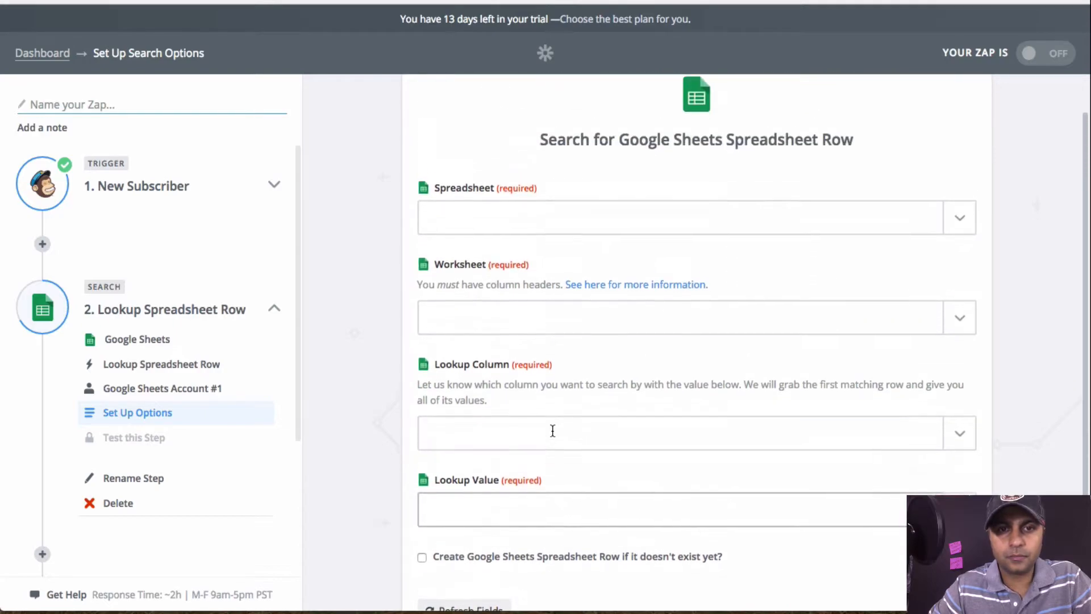
click(879, 264)
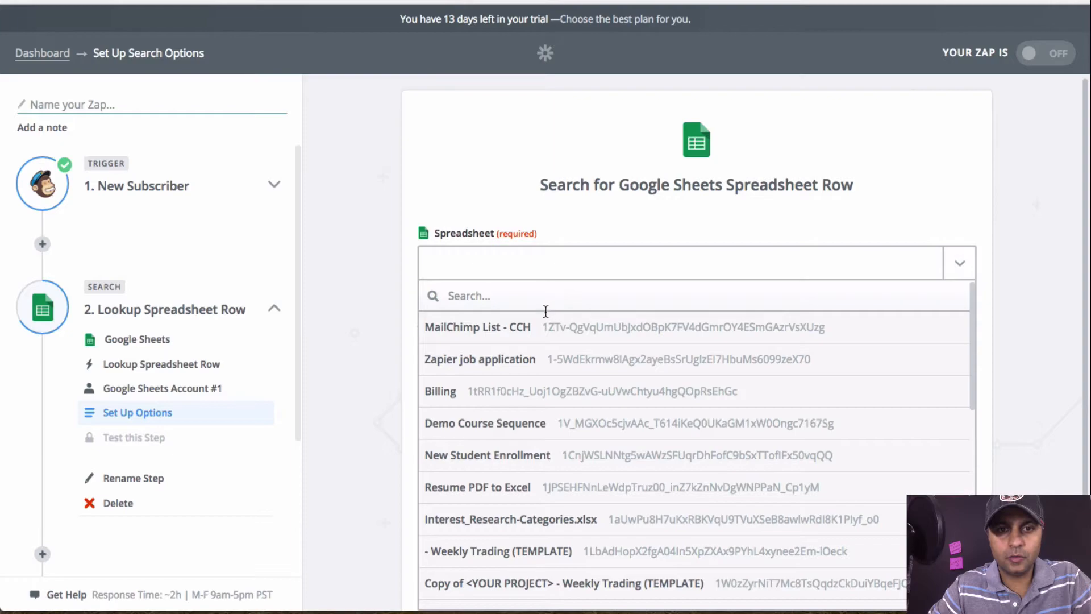
click(517, 325)
click(972, 367)
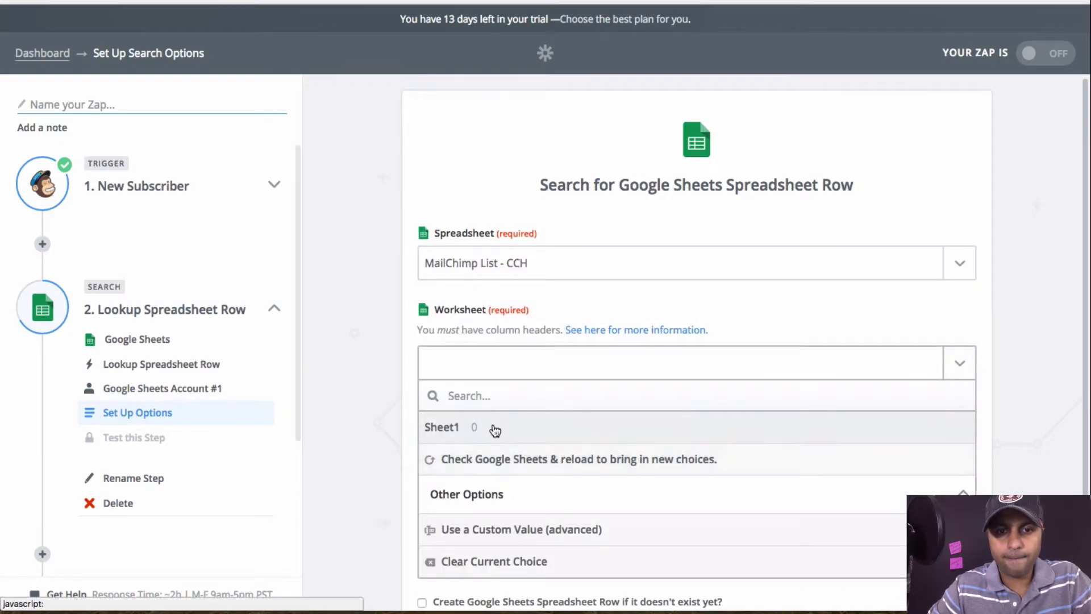
click(494, 427)
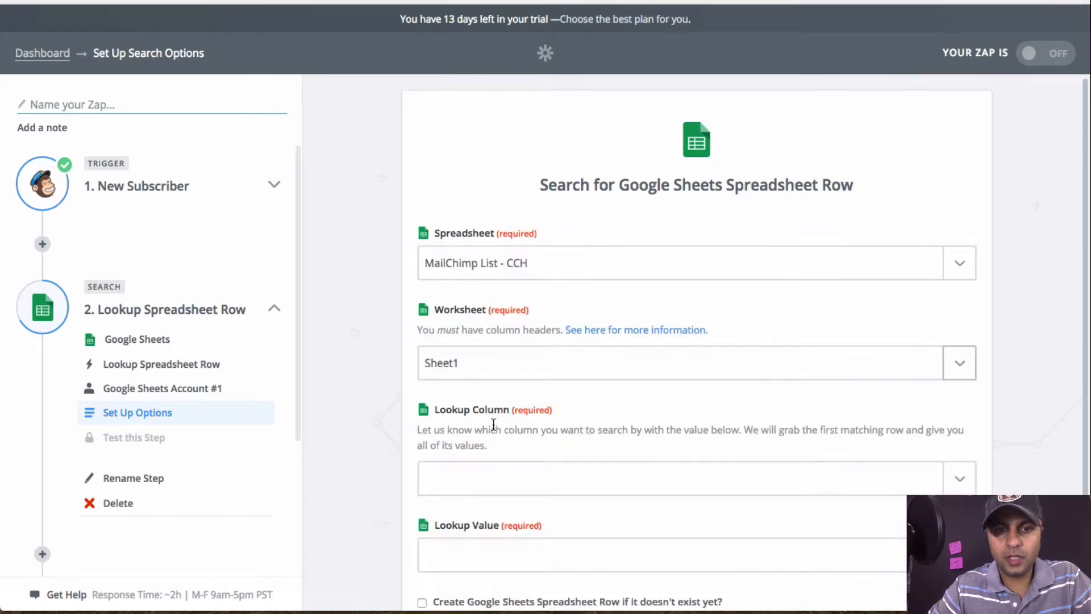
Search by the Email column using the Step 1 subscriber Email as the lookup value.
scroll(493, 423, down, 3)
click(868, 305)
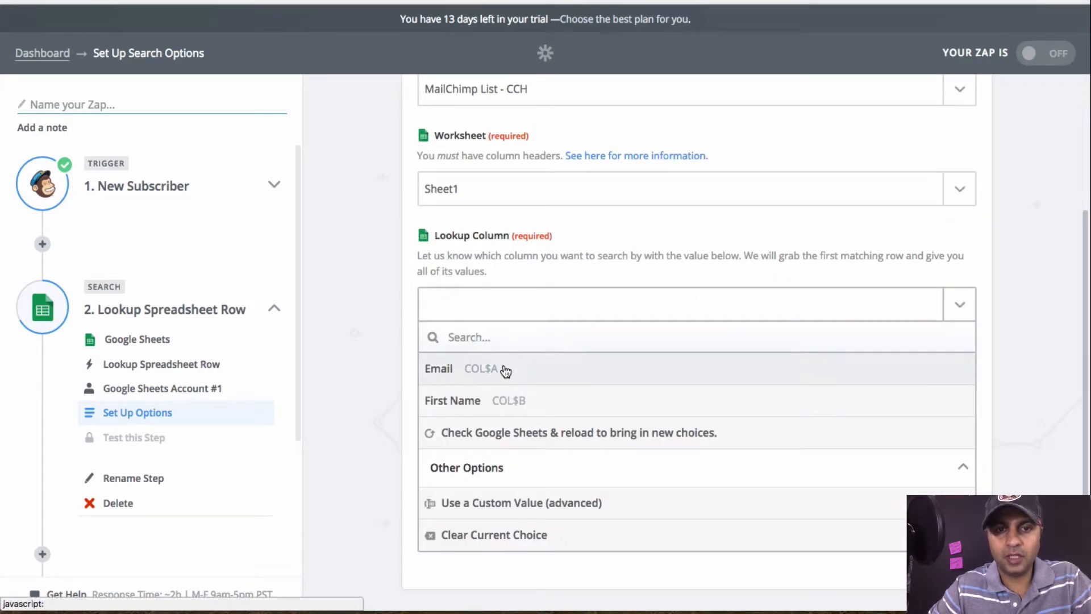
click(504, 368)
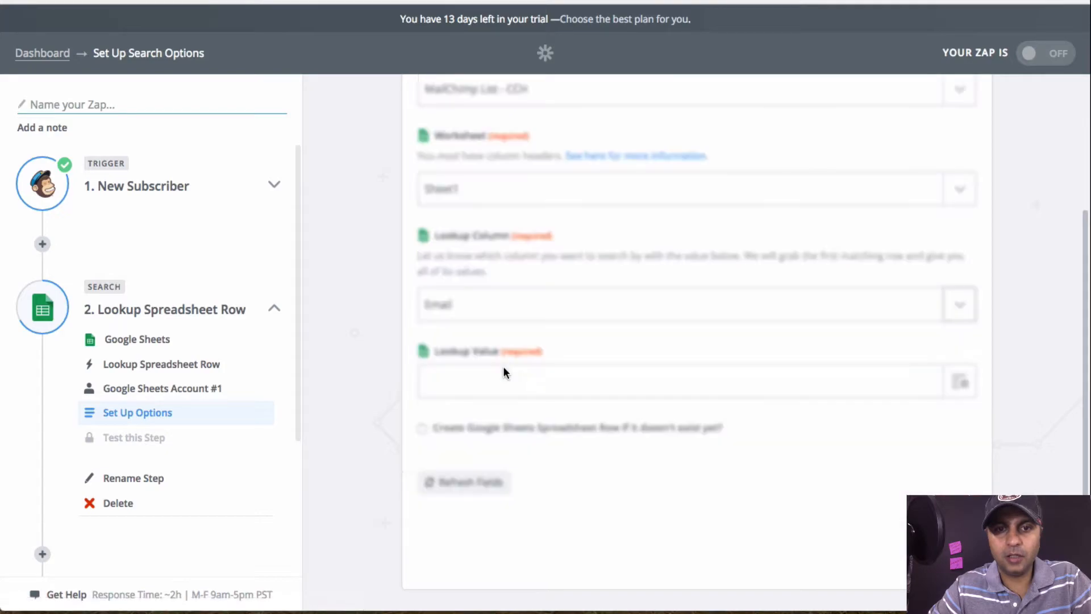
click(960, 382)
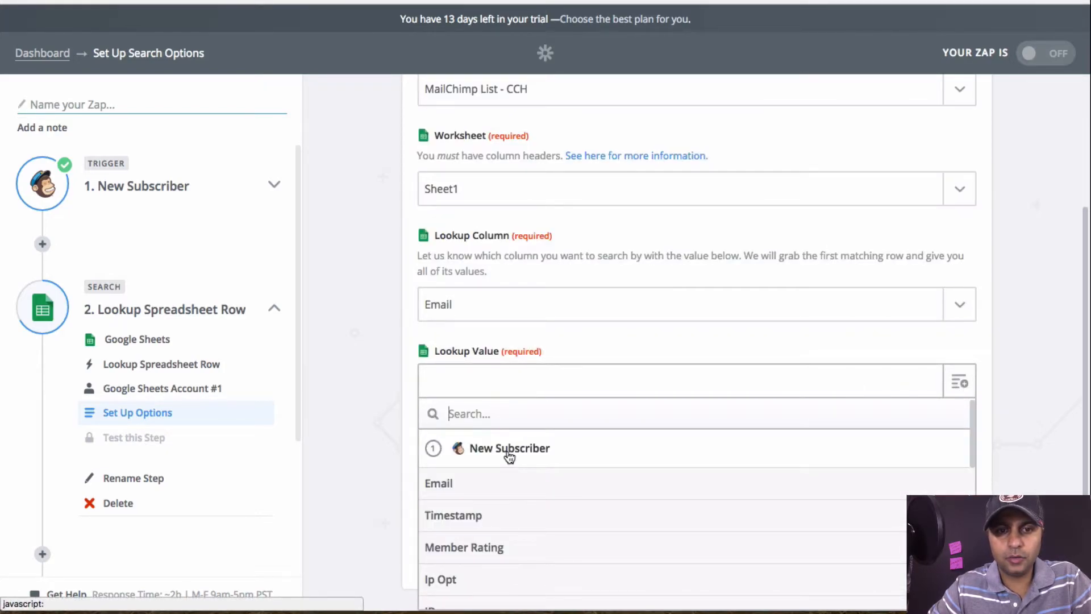
scroll(321, 435, down, 1)
scroll(560, 437, down, 1)
scroll(560, 436, up, 1)
click(465, 437)
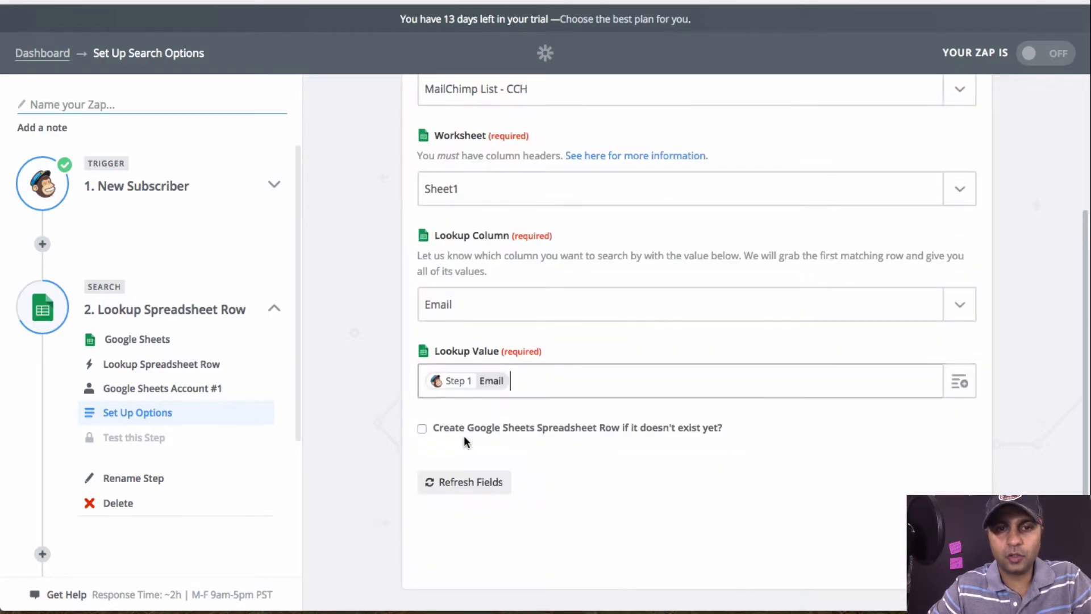
Enable creating a row when none matches, filling its Email with the subscriber's Email.
click(505, 428)
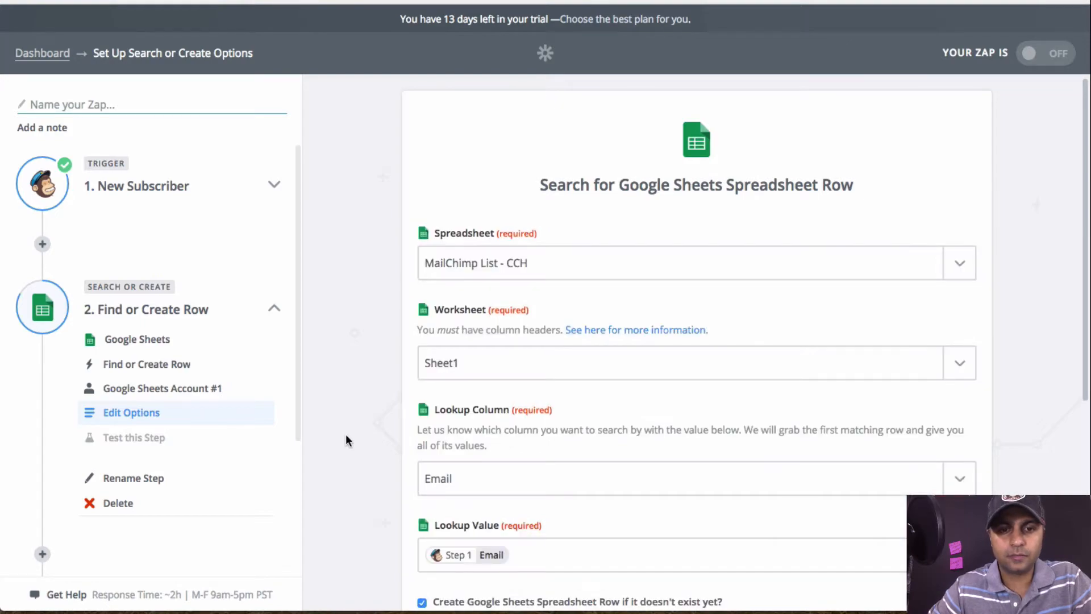
scroll(345, 440, down, 5)
scroll(652, 448, down, 2)
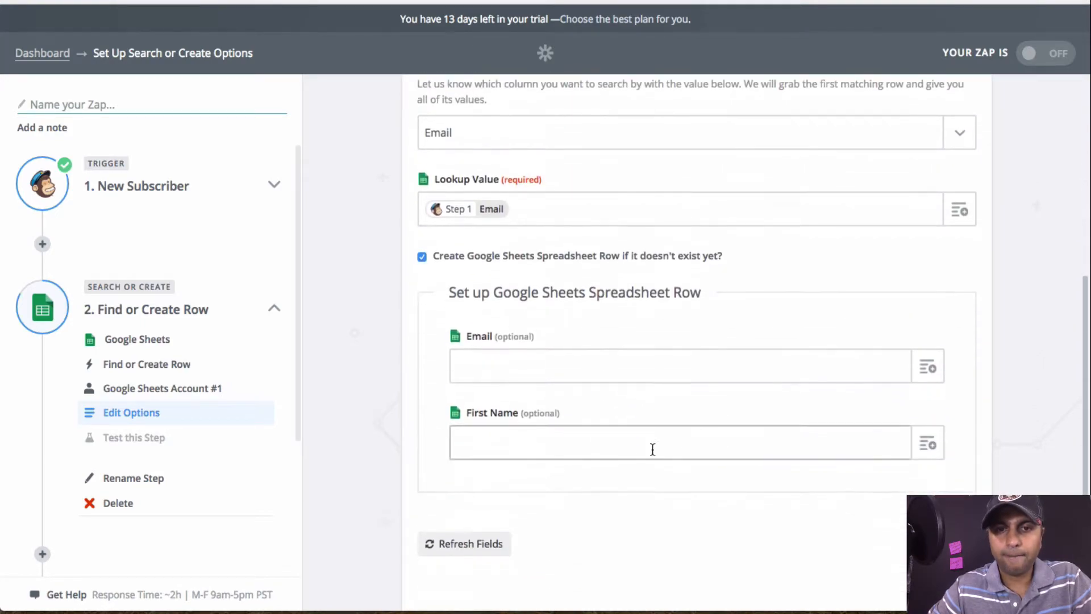
click(928, 367)
click(593, 469)
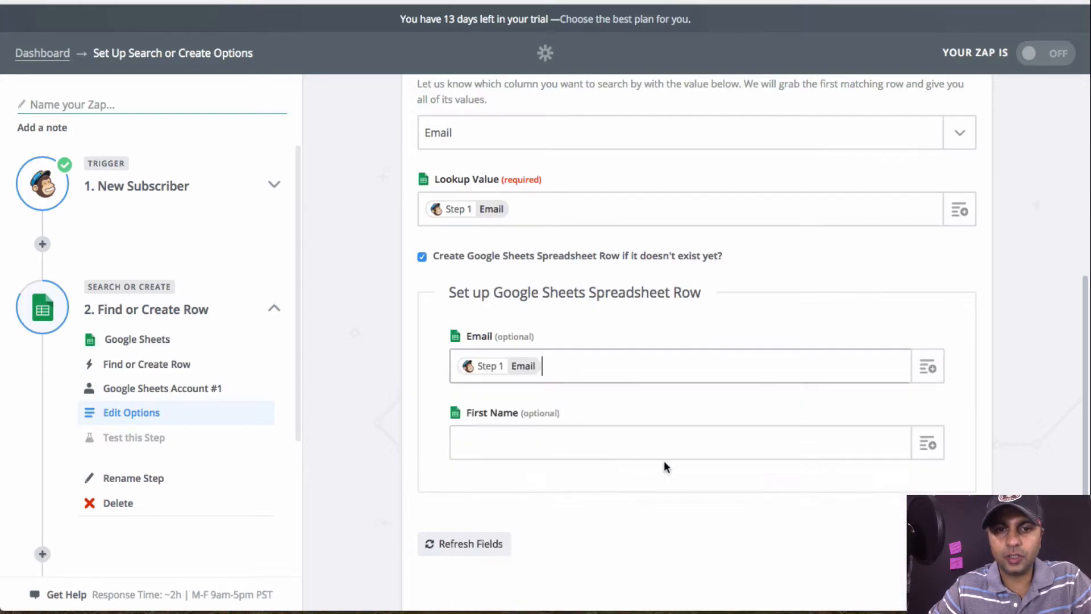
Leave the new row's First Name empty and continue to testing the step.
click(929, 444)
scroll(633, 433, down, 2)
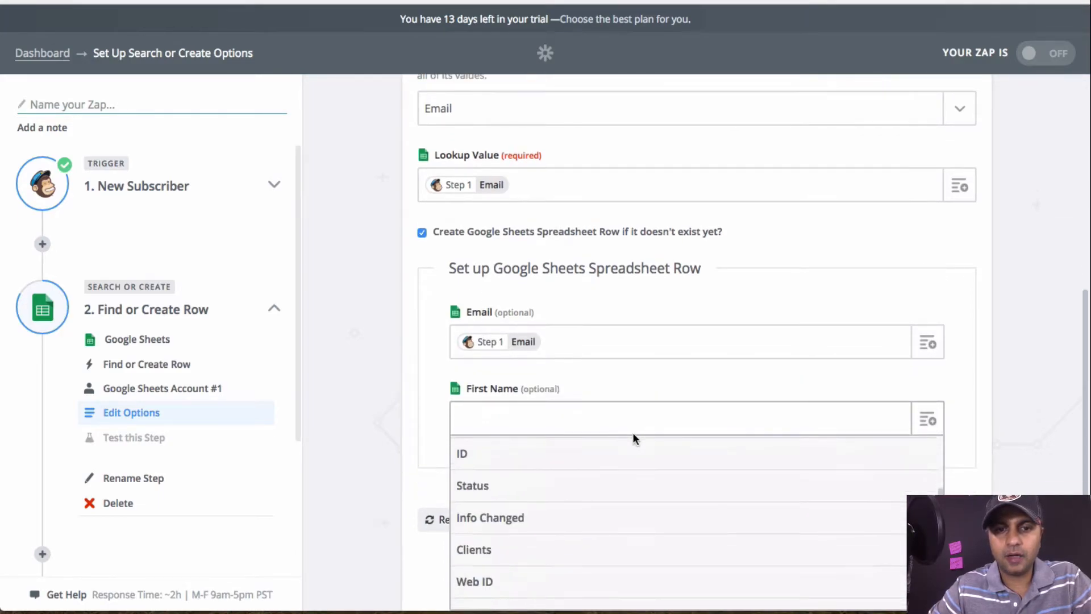
scroll(623, 524, down, 3)
scroll(628, 524, down, 4)
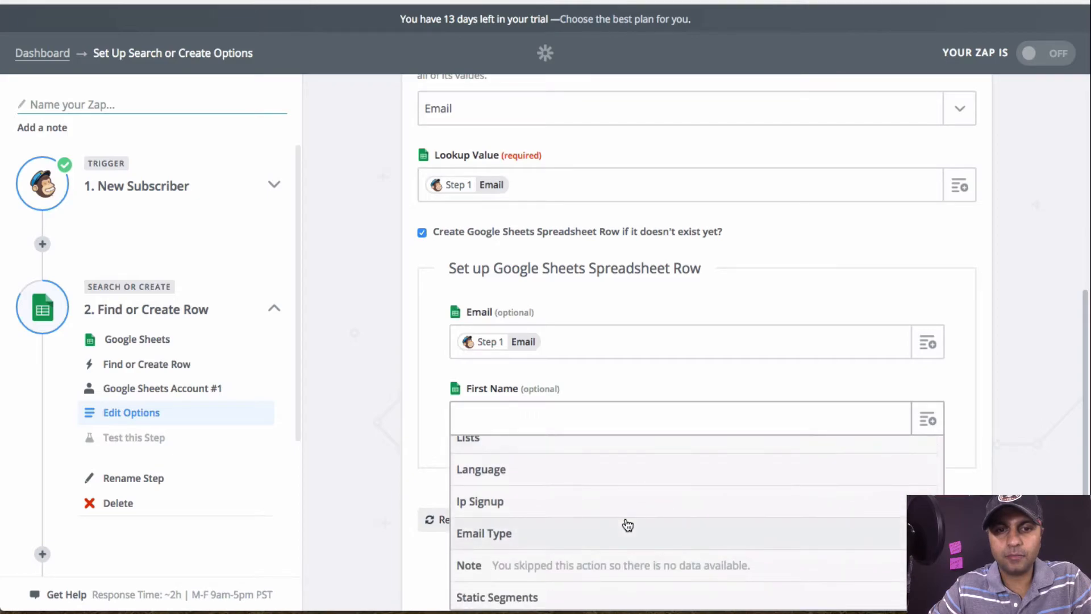
scroll(627, 524, up, 6)
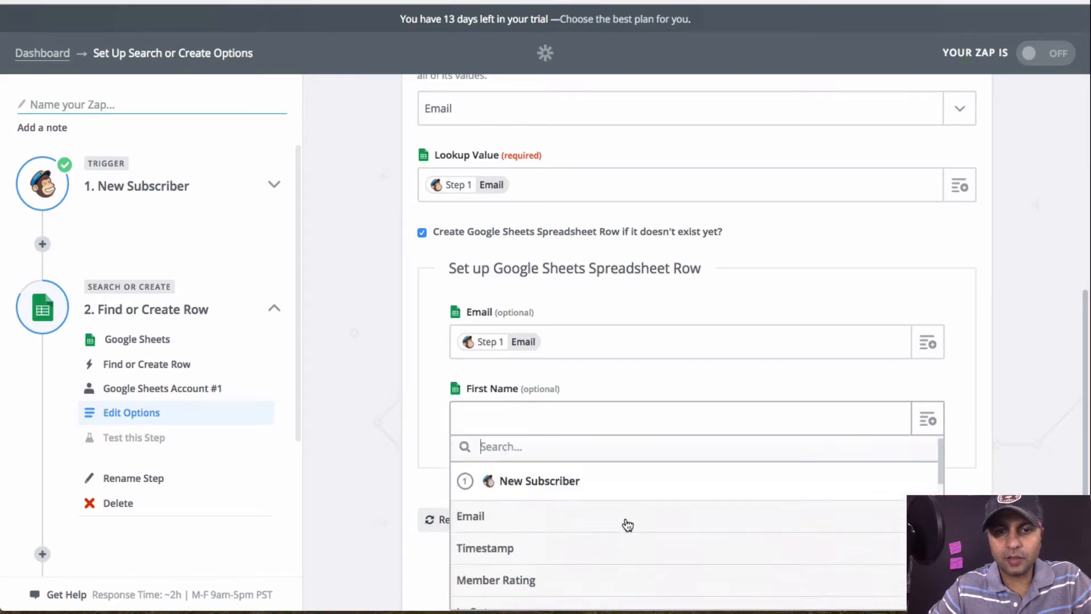
click(380, 432)
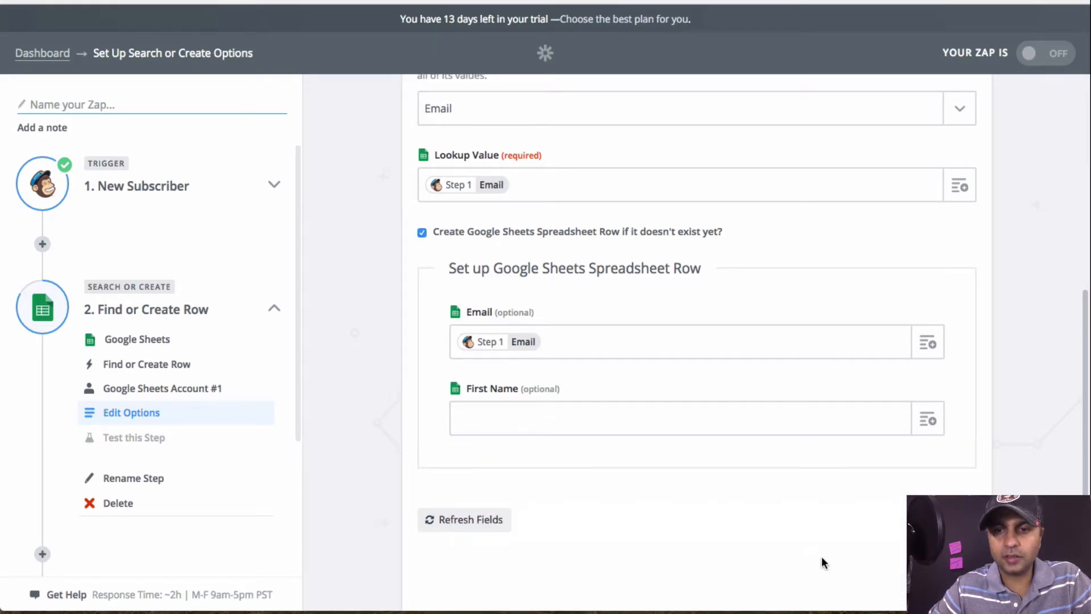
click(940, 568)
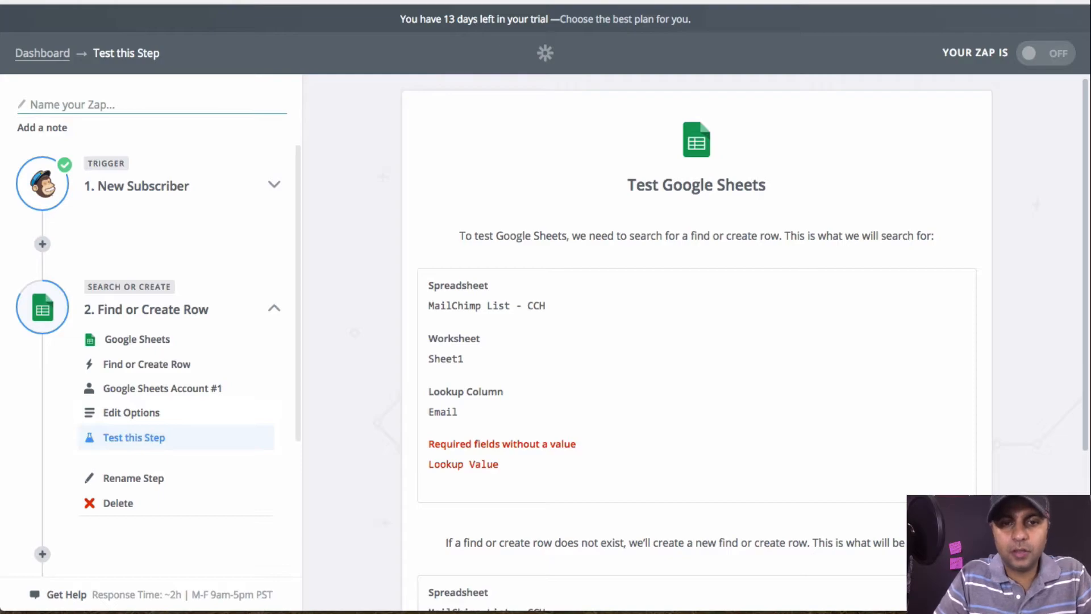
Run the Search or Create test, which fails on 'values', and return to the action choice.
scroll(872, 412, down, 4)
scroll(873, 418, down, 1)
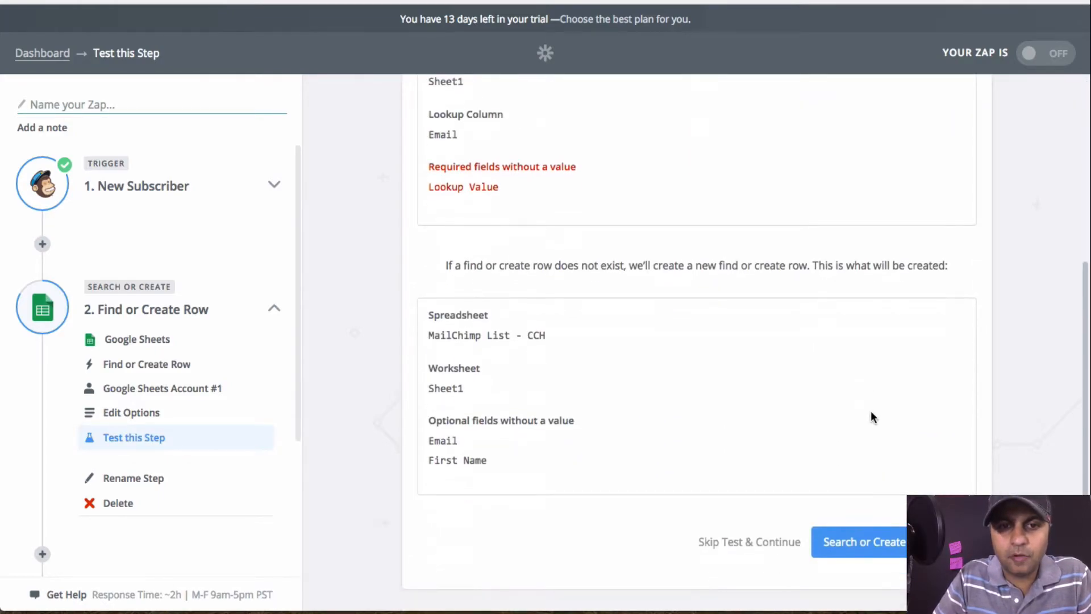
click(860, 542)
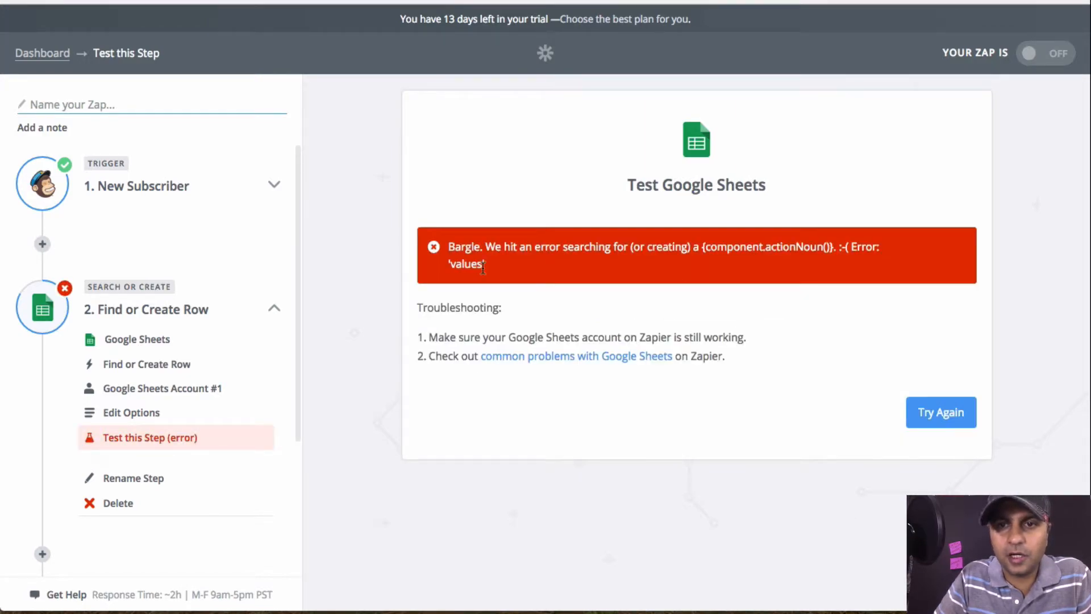
click(175, 369)
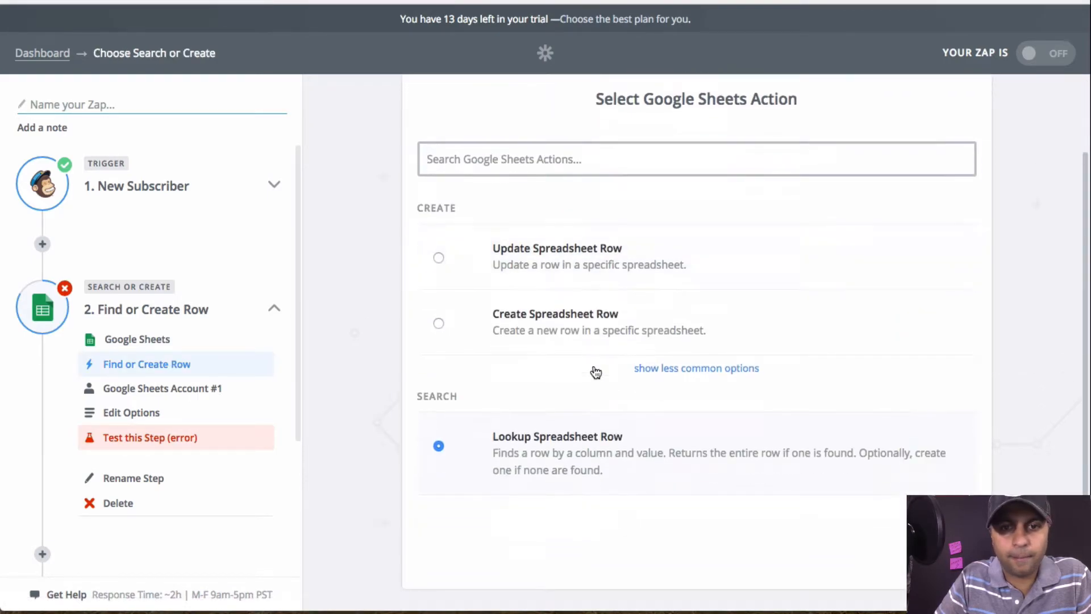
Keep the Find or Create Row action and the connected Google Sheets account.
click(942, 542)
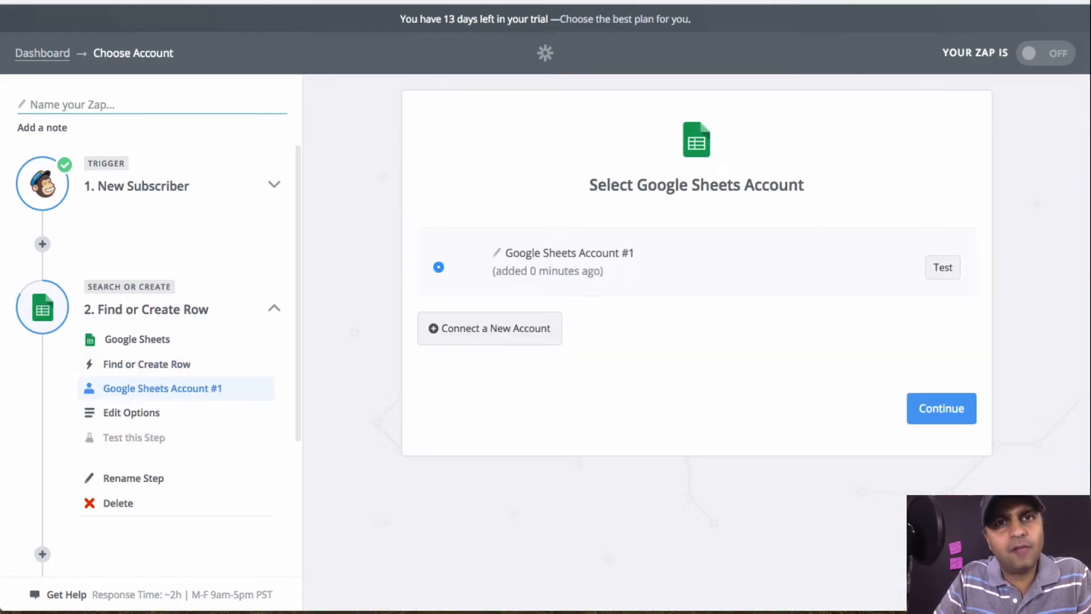
click(941, 409)
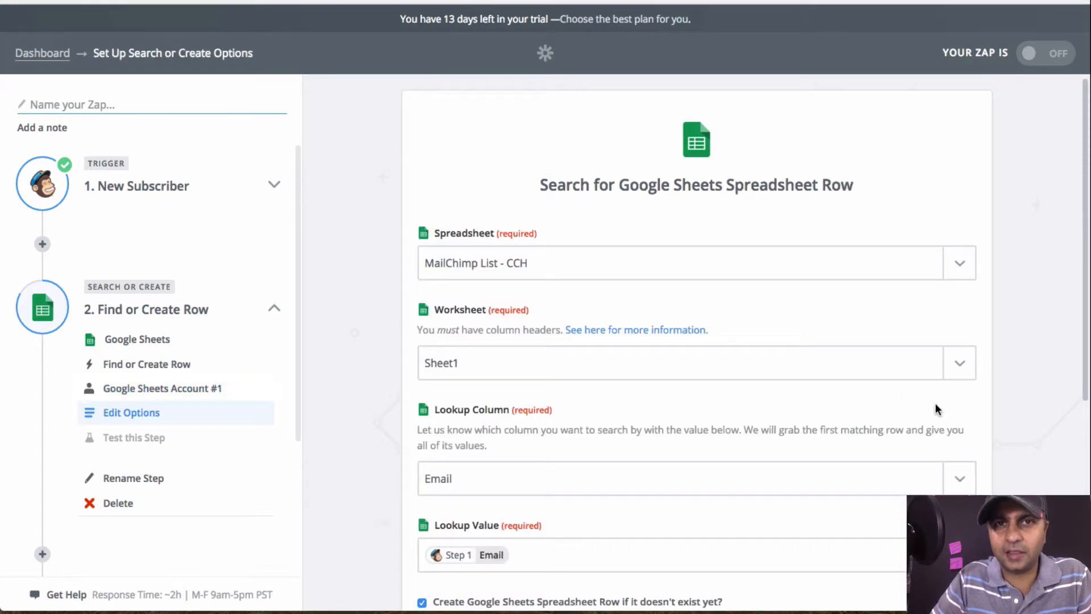
scroll(935, 403, down, 3)
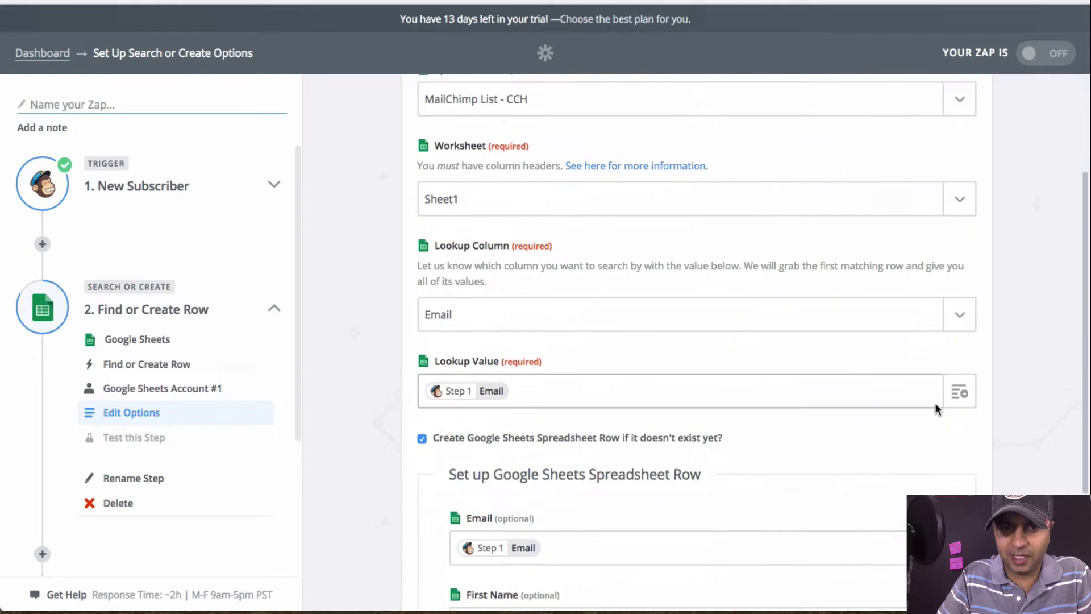
scroll(668, 286, down, 5)
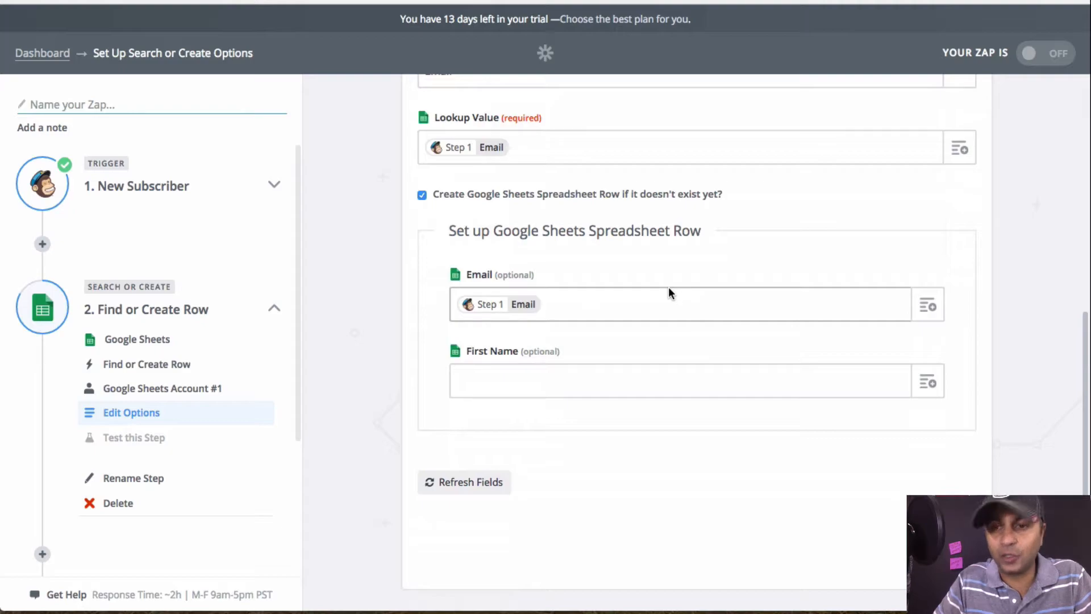
scroll(669, 291, up, 3)
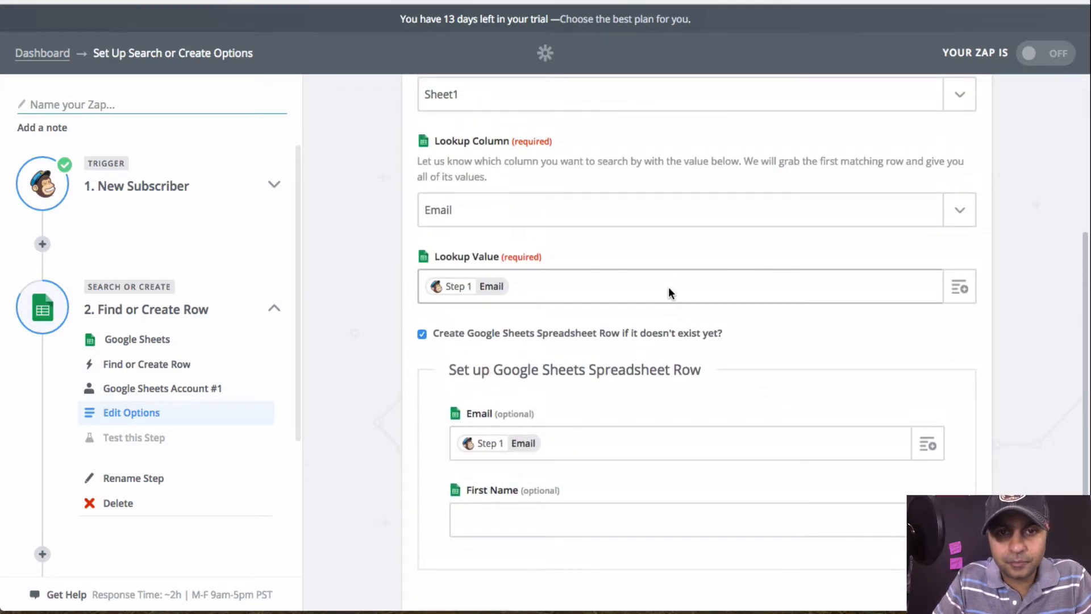
Replace the Lookup Value with a freshly inserted Step 1 Email.
click(960, 313)
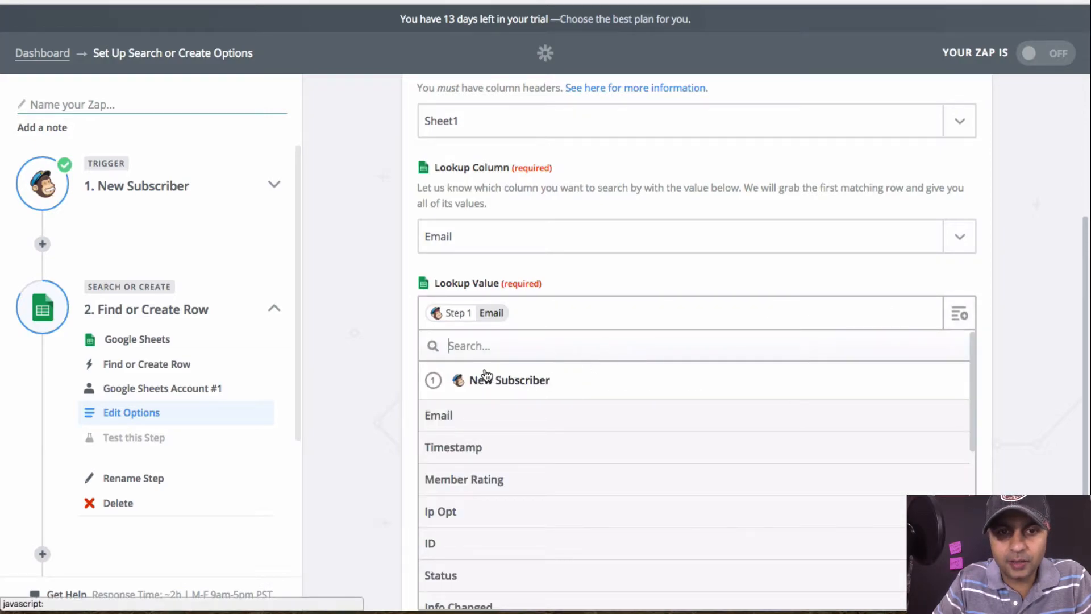
scroll(493, 450, down, 2)
scroll(493, 451, down, 2)
click(565, 312)
key(BackSpace)
click(960, 316)
scroll(694, 455, down, 7)
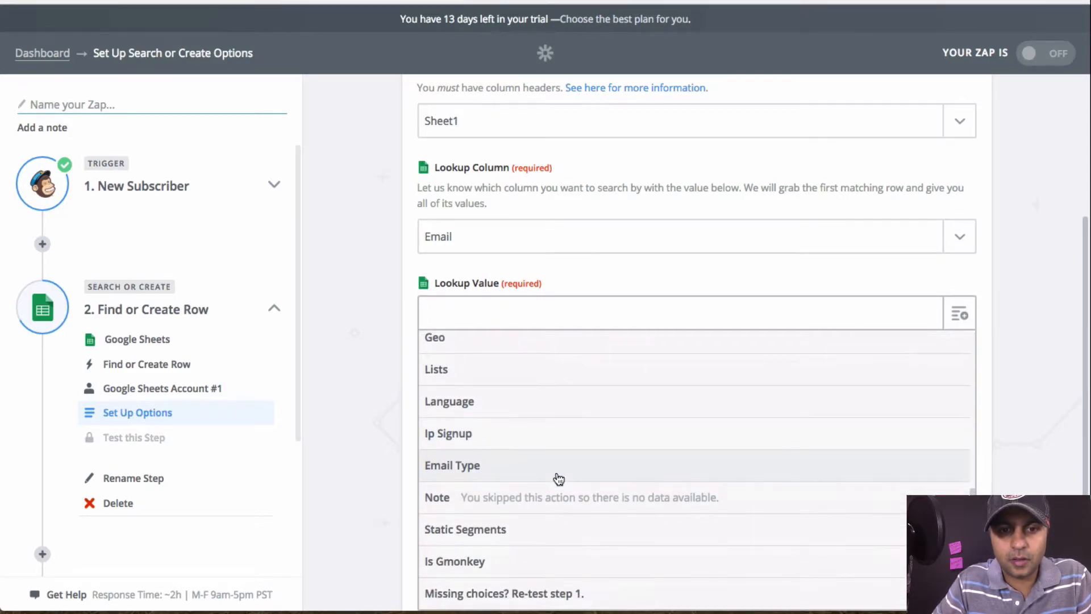
scroll(548, 387, up, 8)
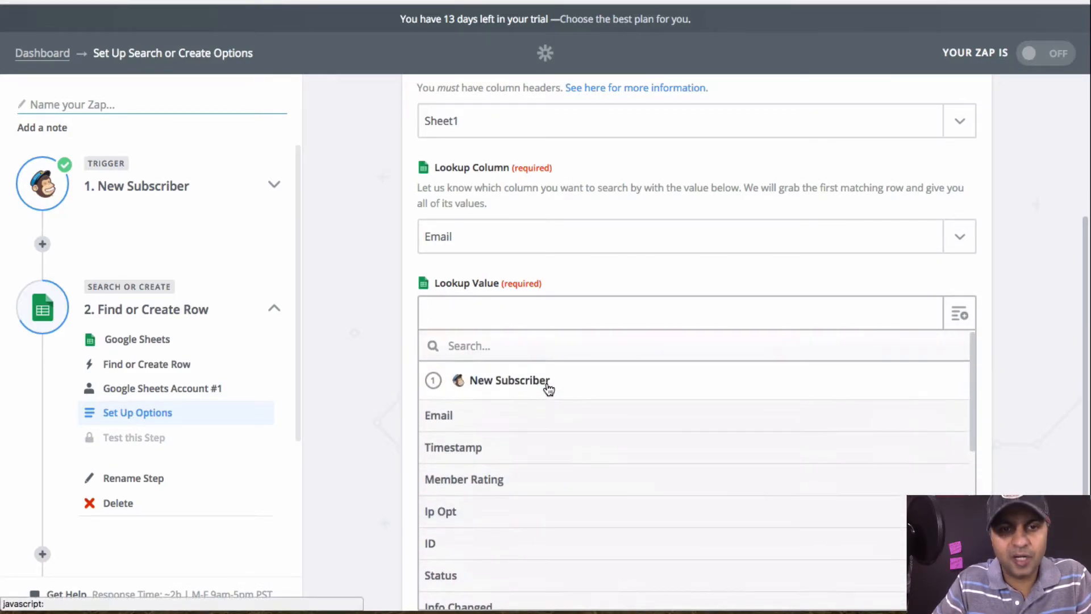
click(512, 425)
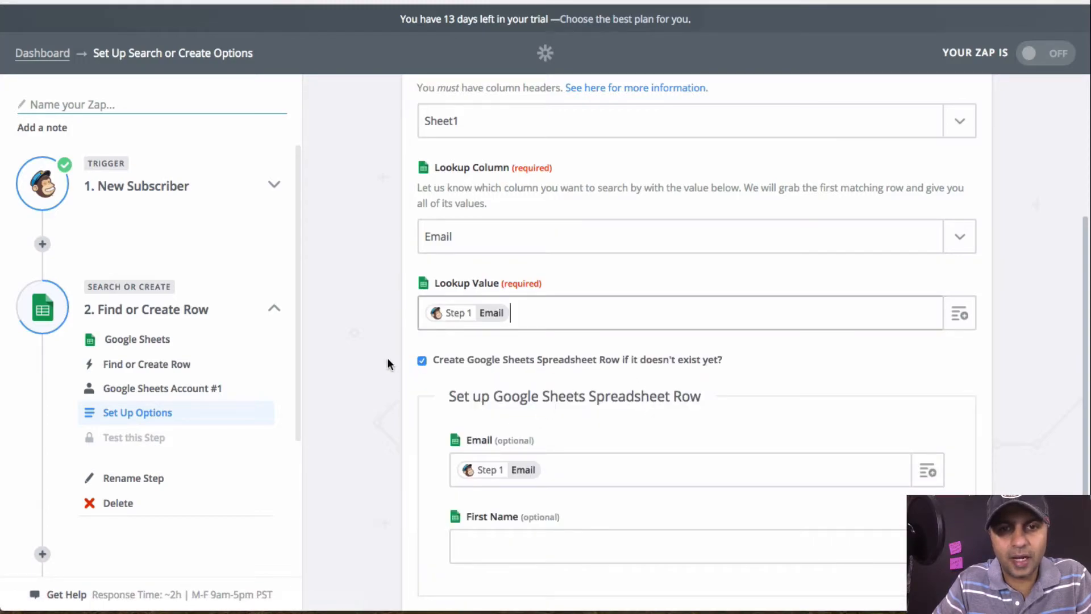
Turn off creating a row when none matches and clear the unused extra row fields.
click(426, 358)
scroll(702, 445, down, 3)
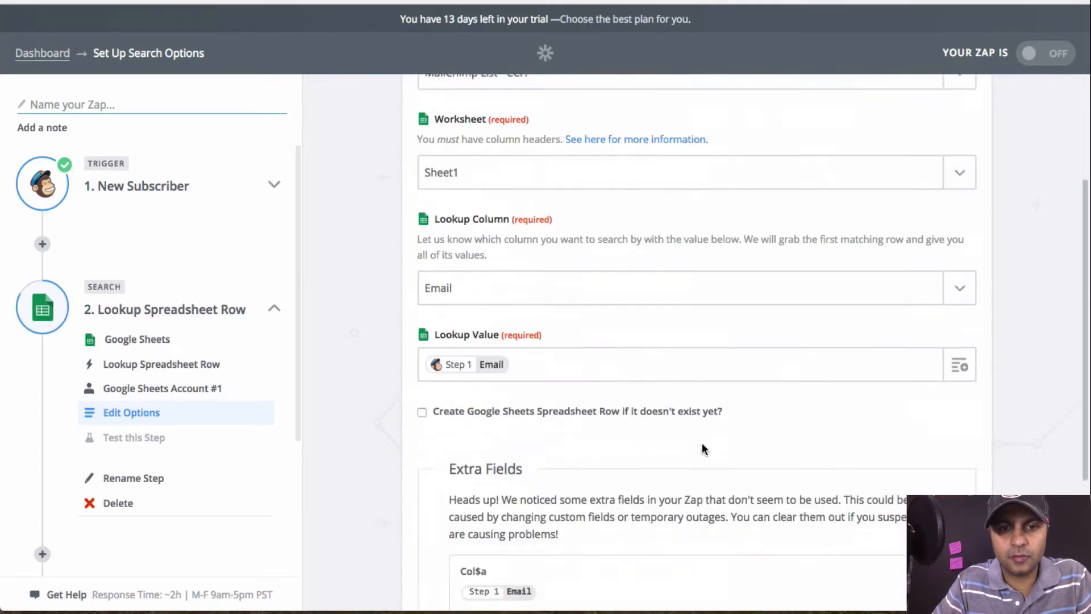
scroll(702, 444, down, 2)
scroll(622, 418, down, 3)
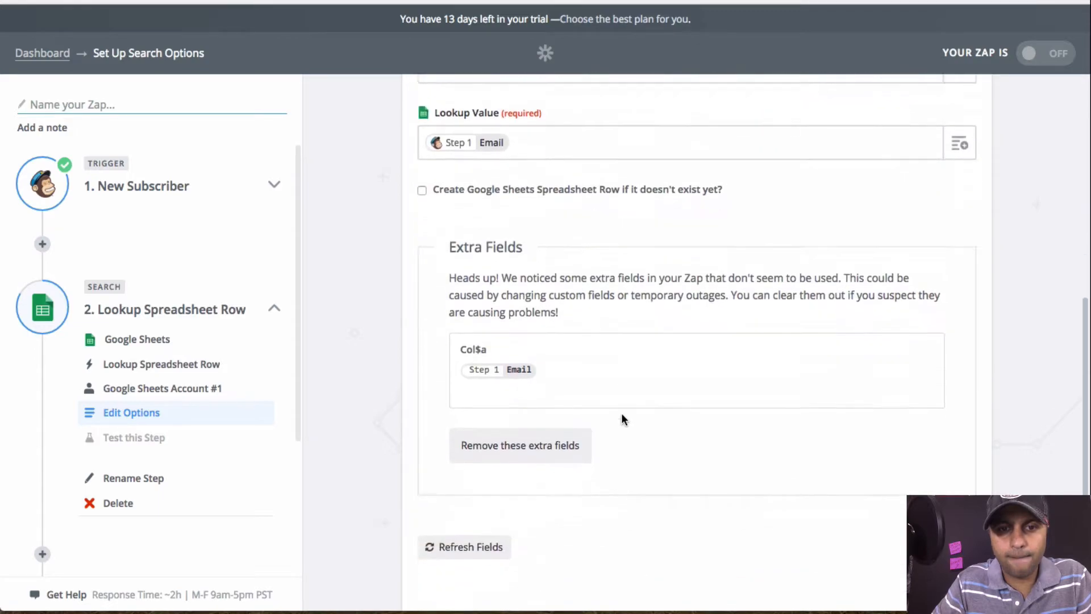
scroll(623, 419, down, 2)
click(560, 387)
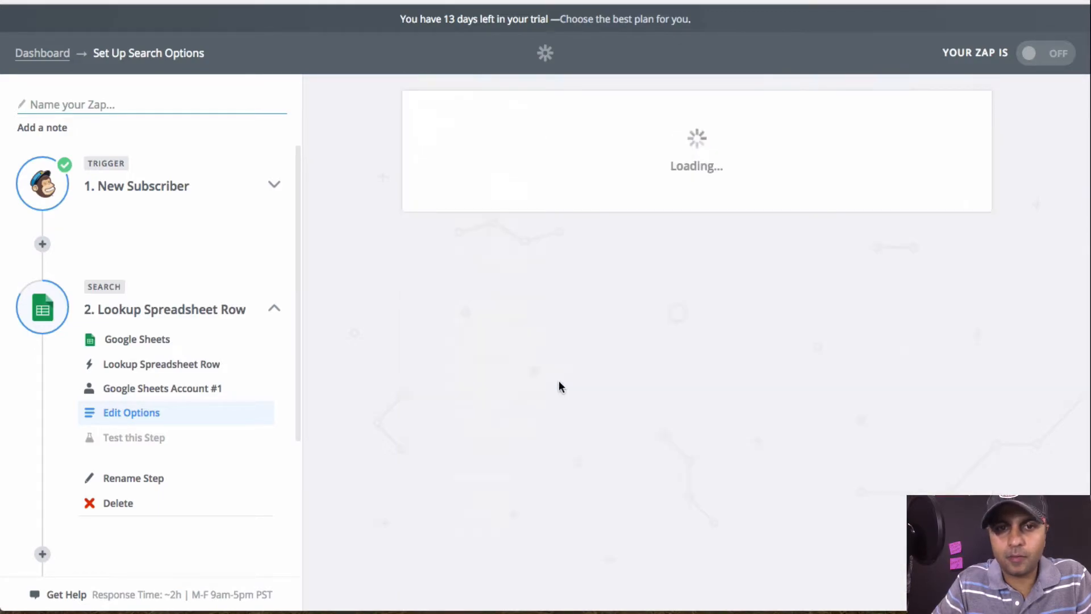
scroll(730, 376, down, 3)
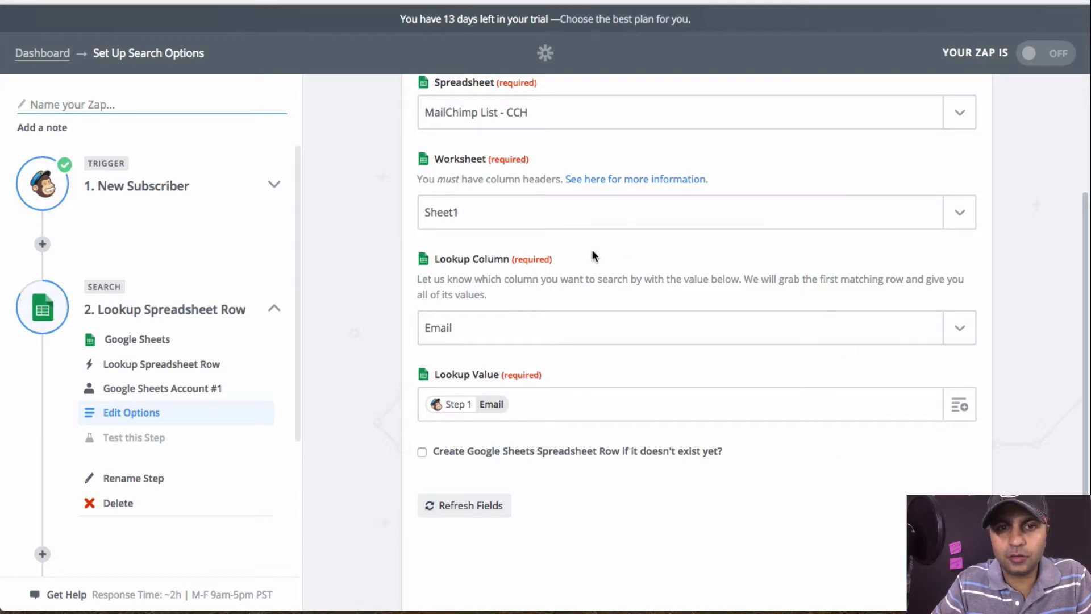
Keep Email as the lookup column and note the test flagging Lookup Value as missing.
click(965, 327)
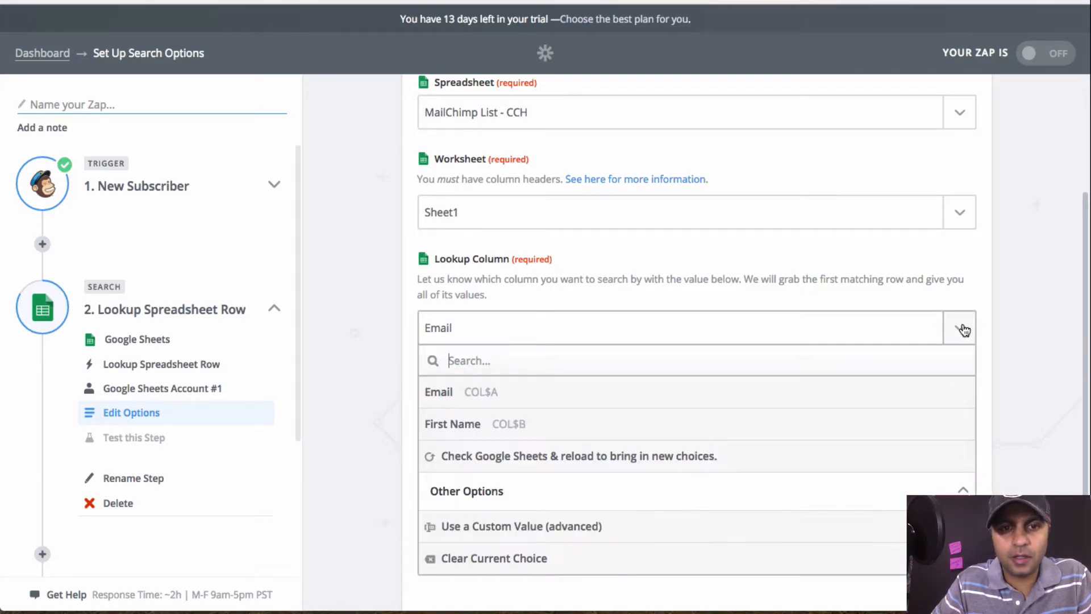
click(383, 403)
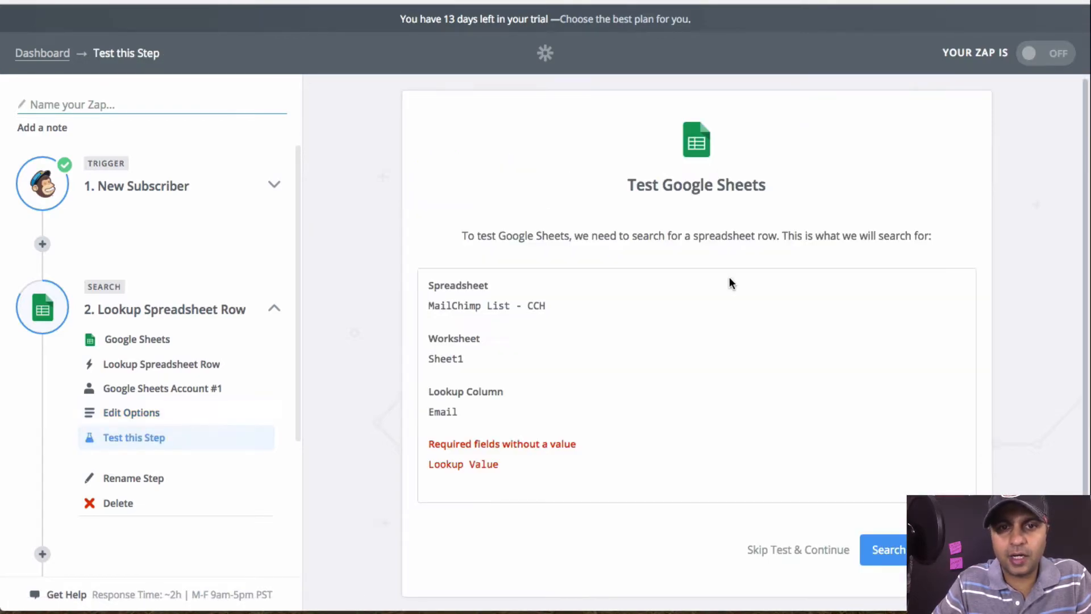
drag(497, 440, 431, 466)
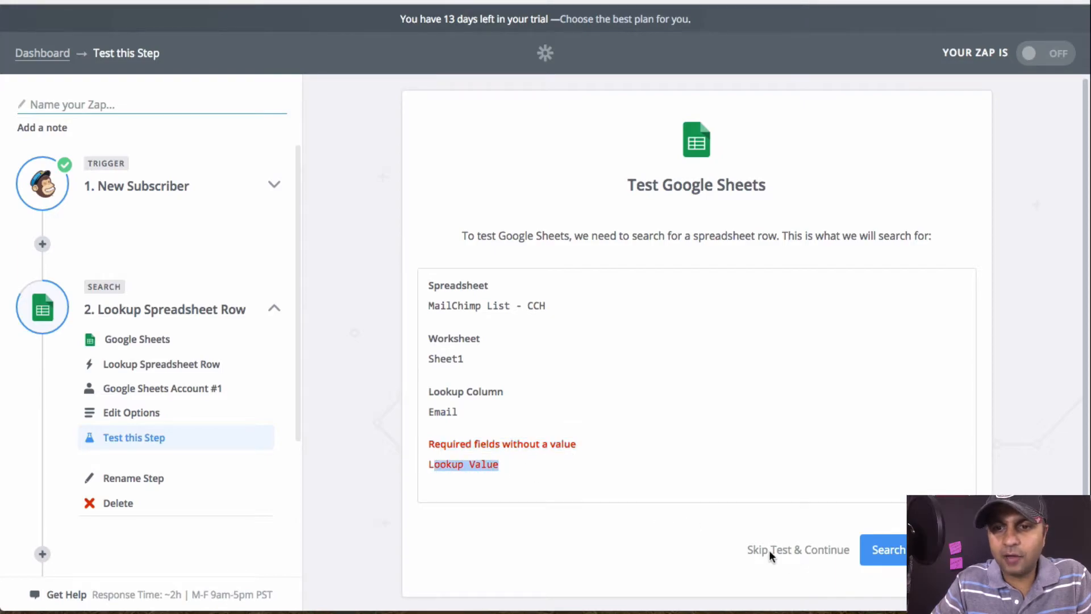
click(141, 413)
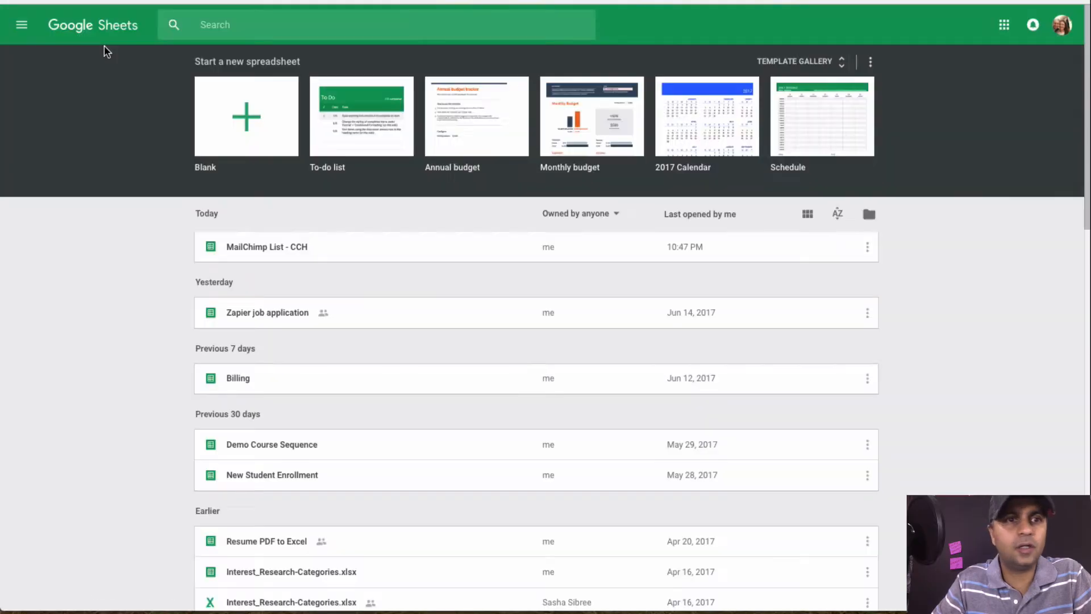
In MailChimp List - CCH, enter a test email in A2 and a sample first name in B2.
click(276, 247)
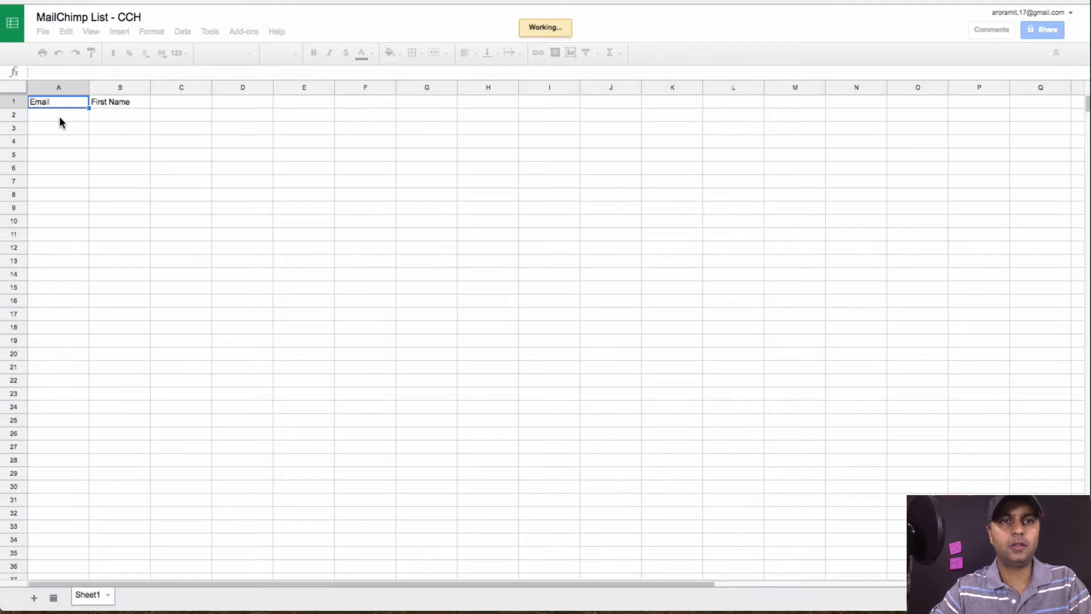
click(60, 117)
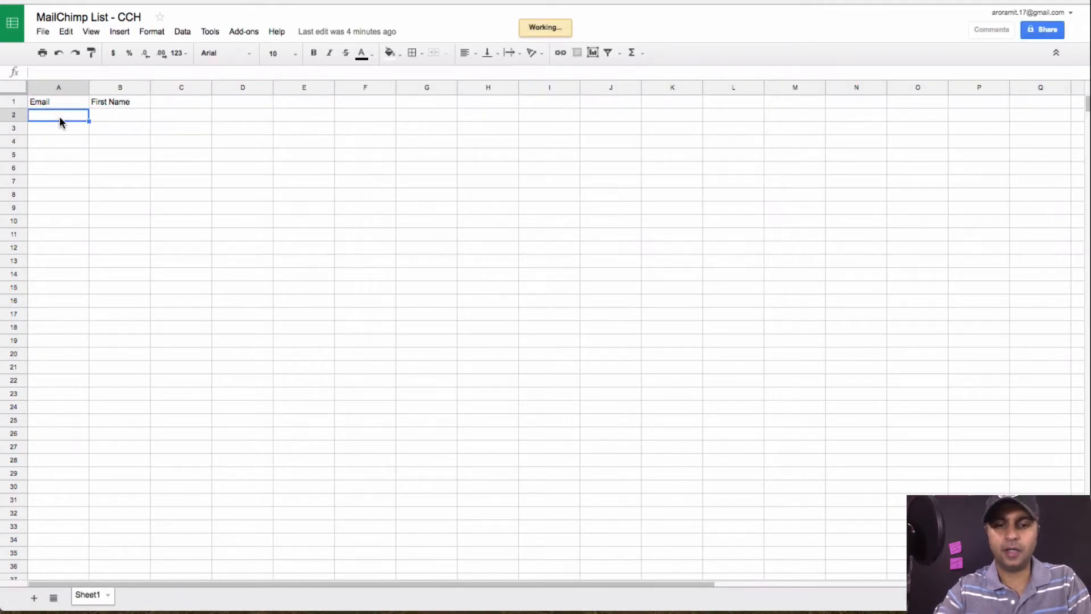
text(test)
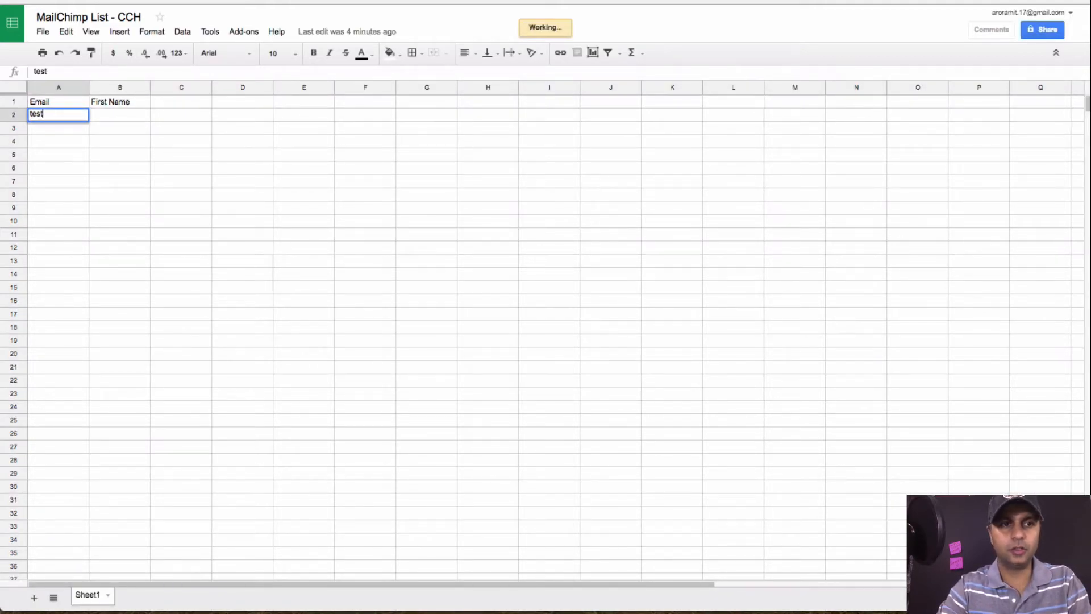
text(@gma)
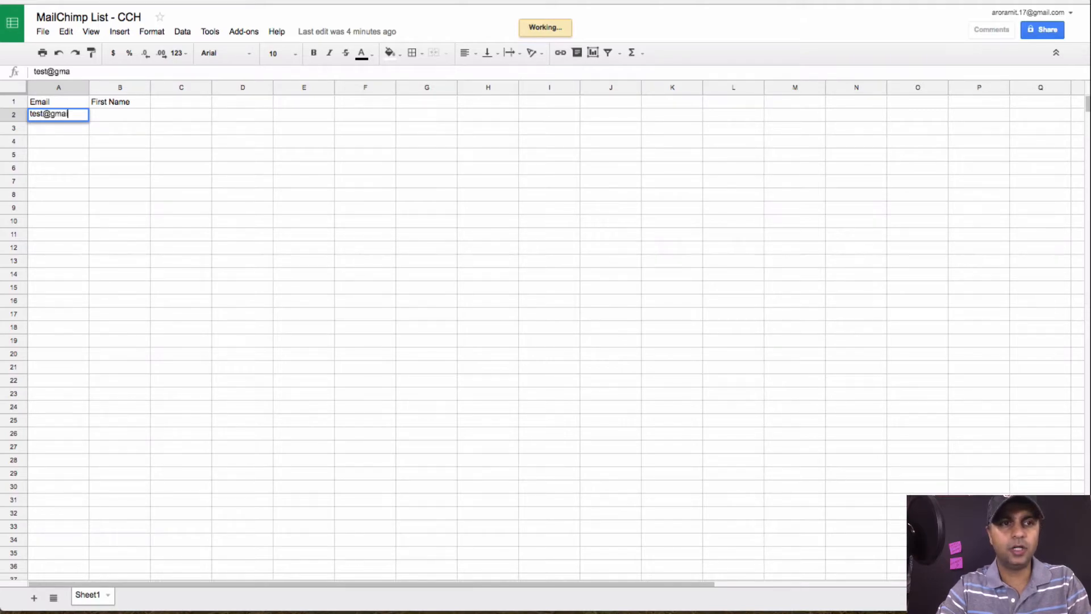
text(il.com)
key(Tab)
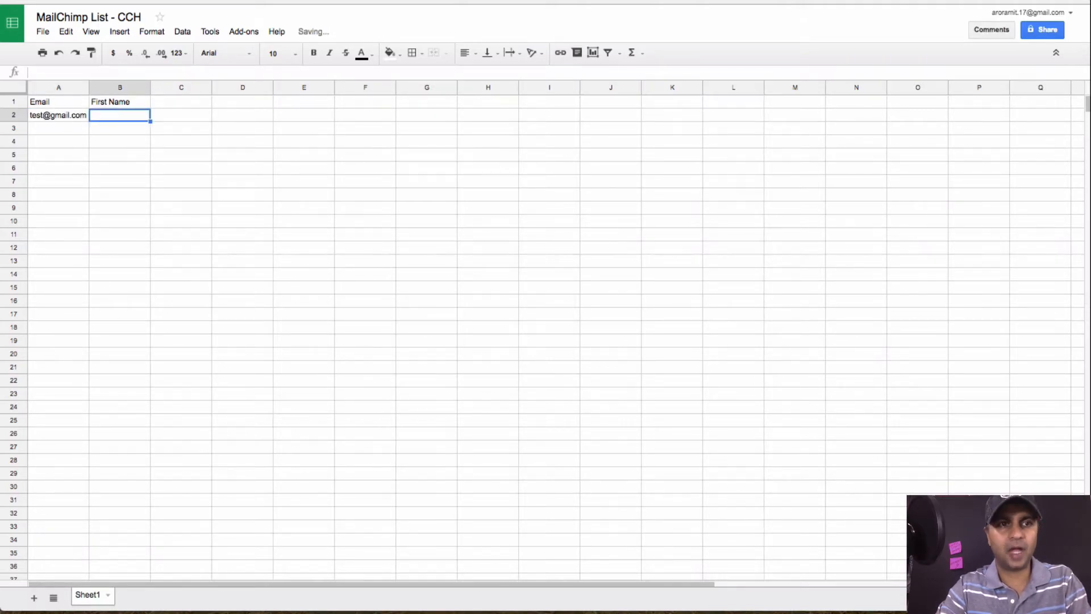
text(Amit)
key(Return)
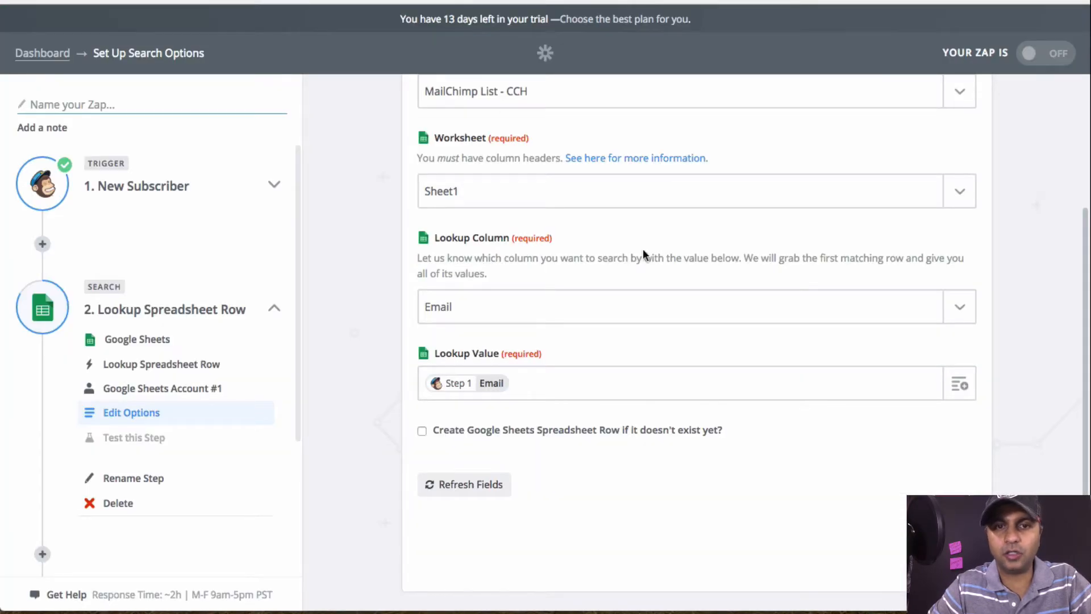
Reselect Email as the lookup column, then open add-contact options for the Course Creator Handbook list.
click(960, 307)
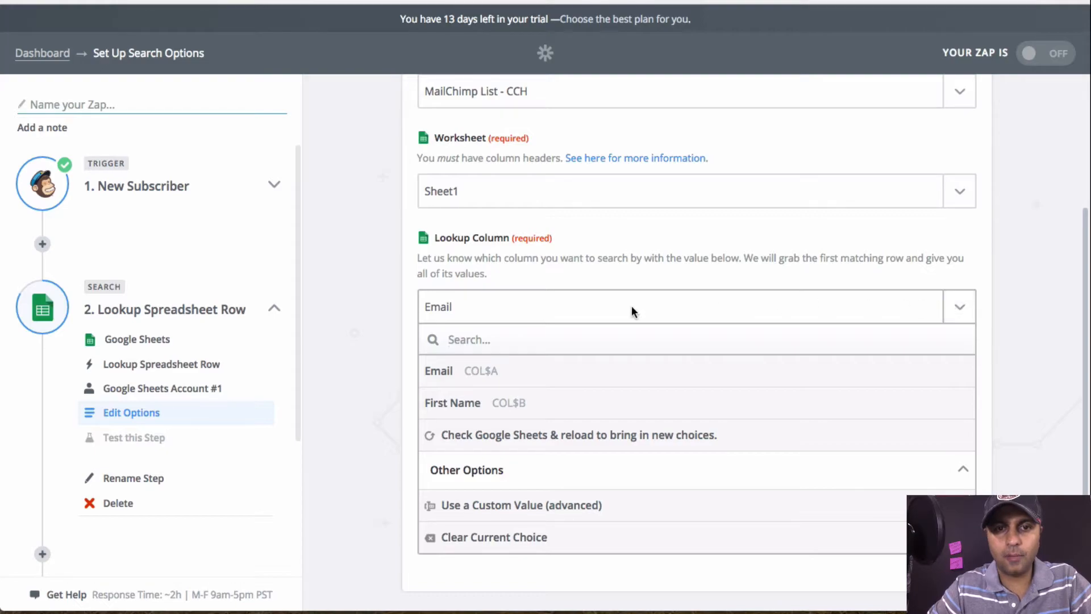
click(521, 373)
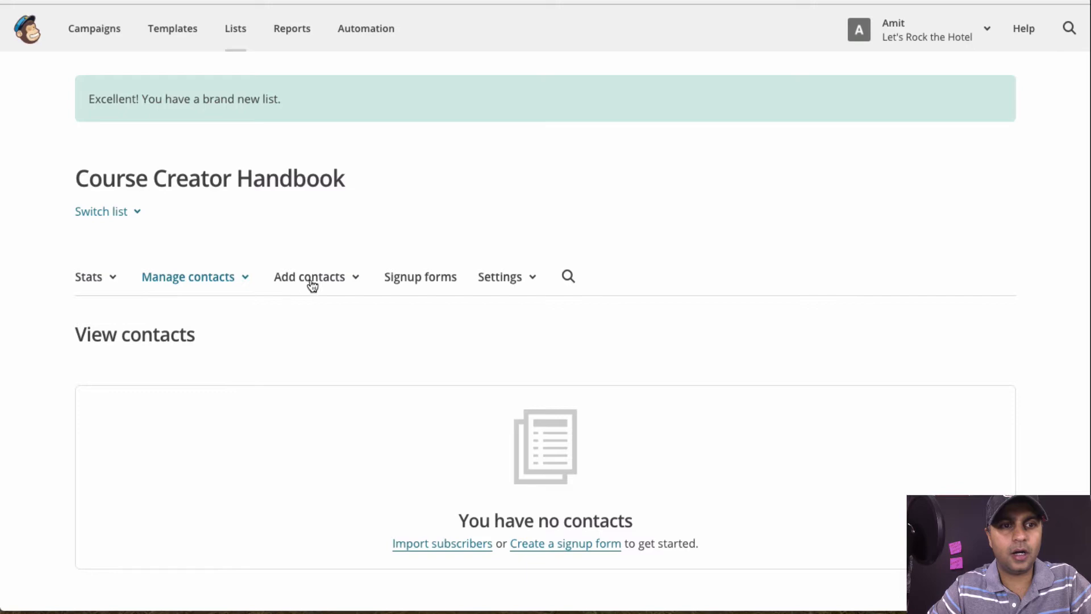
scroll(349, 300, down, 2)
click(329, 159)
Subscribe a single new contact to the Course Creator Handbook list and view its contacts.
click(336, 215)
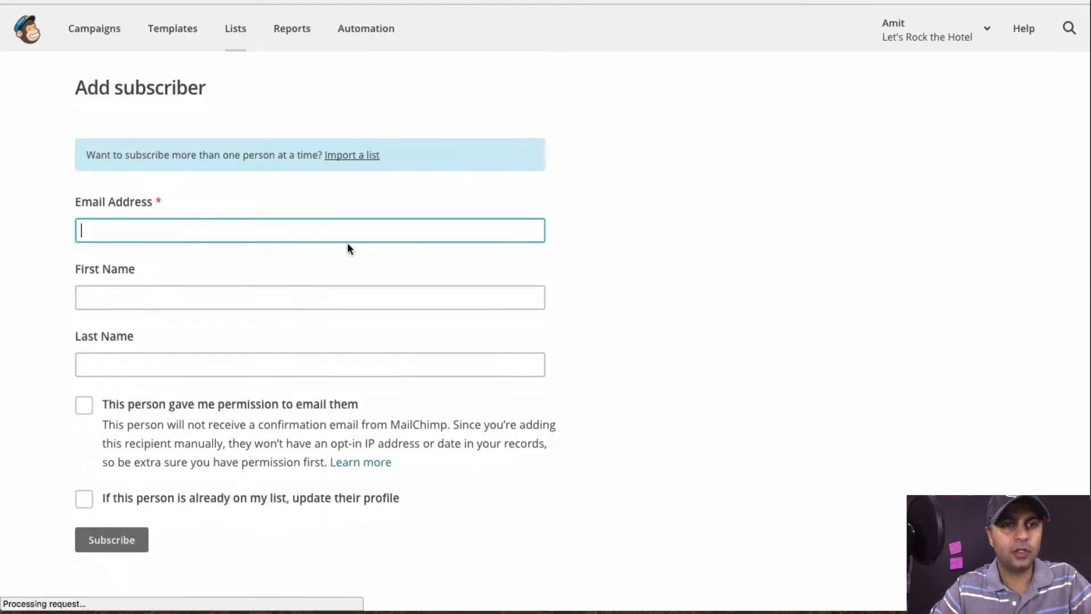
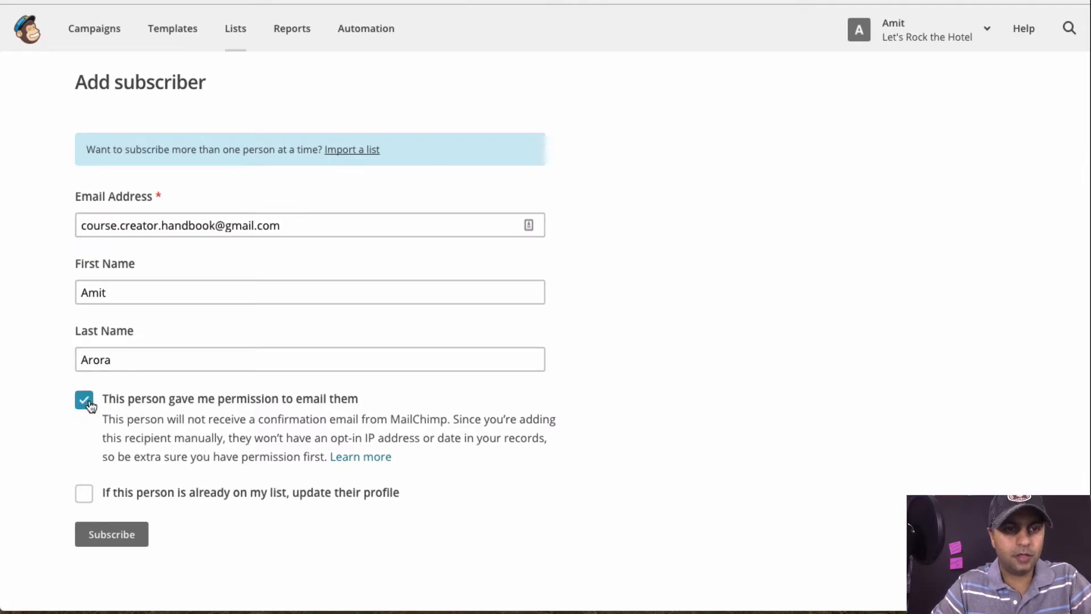
click(106, 534)
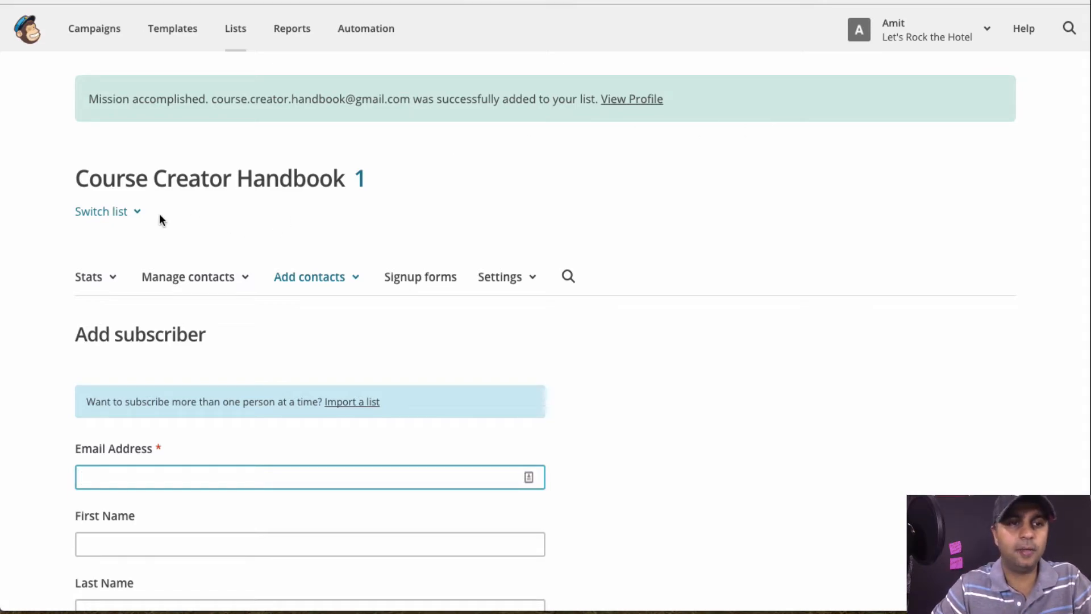
click(360, 185)
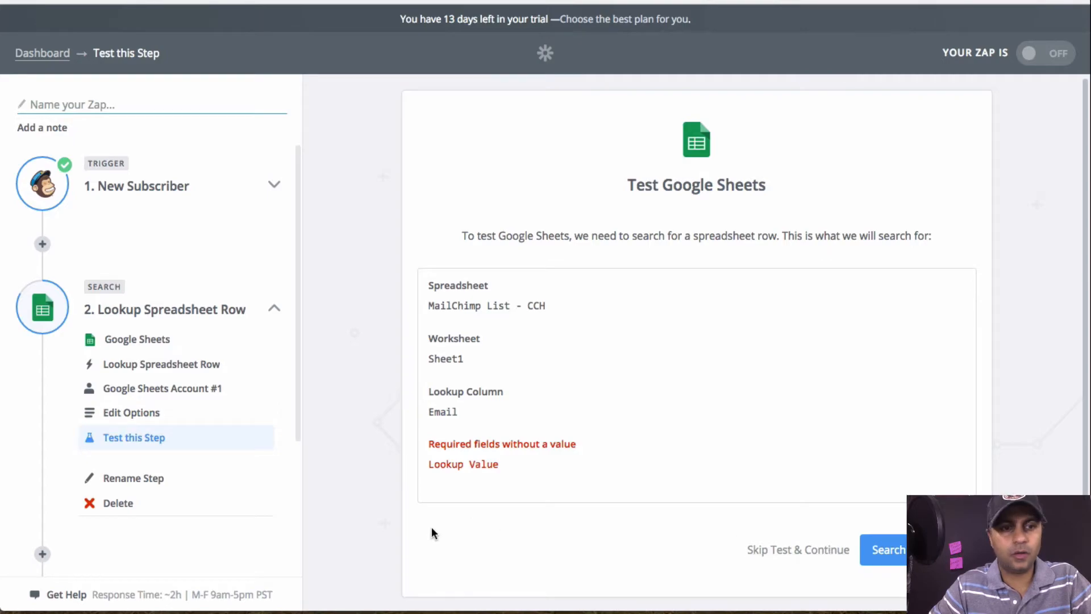
Reopen the search options and reselect worksheet Sheet1 and lookup column Email.
click(137, 414)
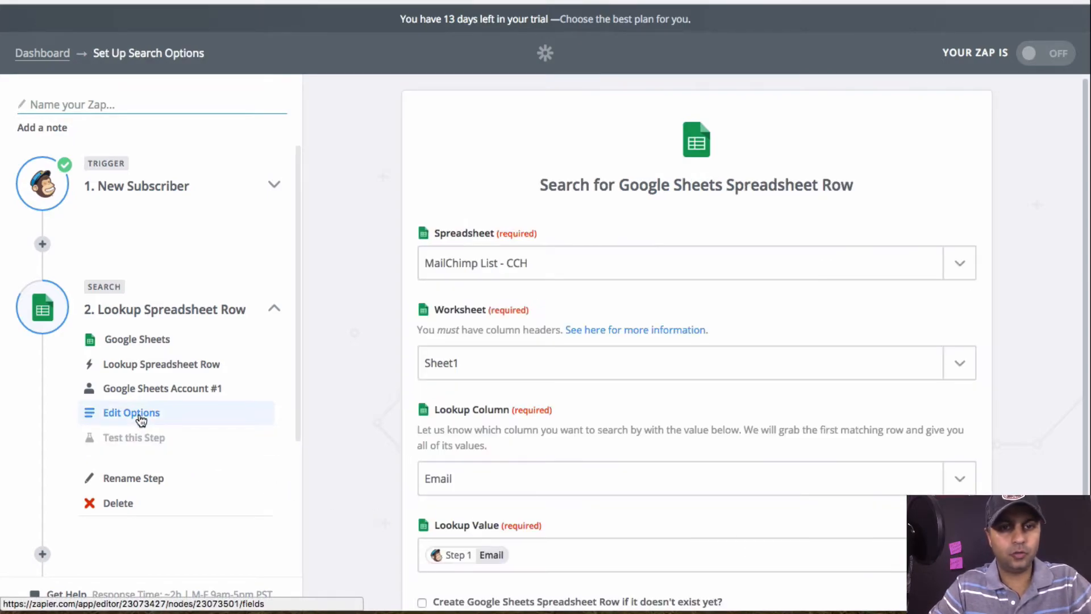
scroll(684, 438, down, 3)
click(960, 212)
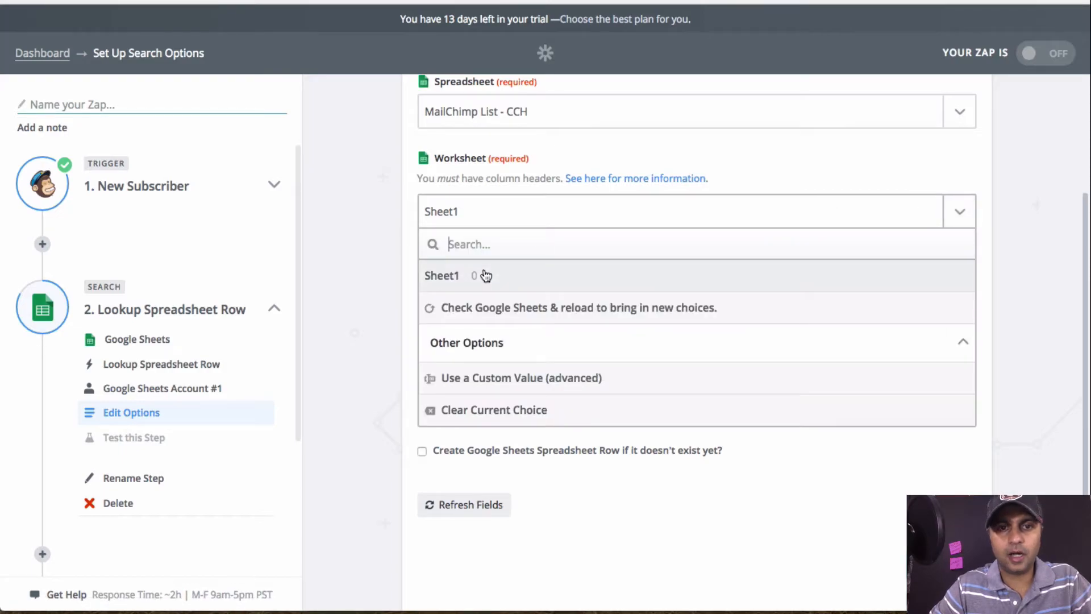
click(486, 276)
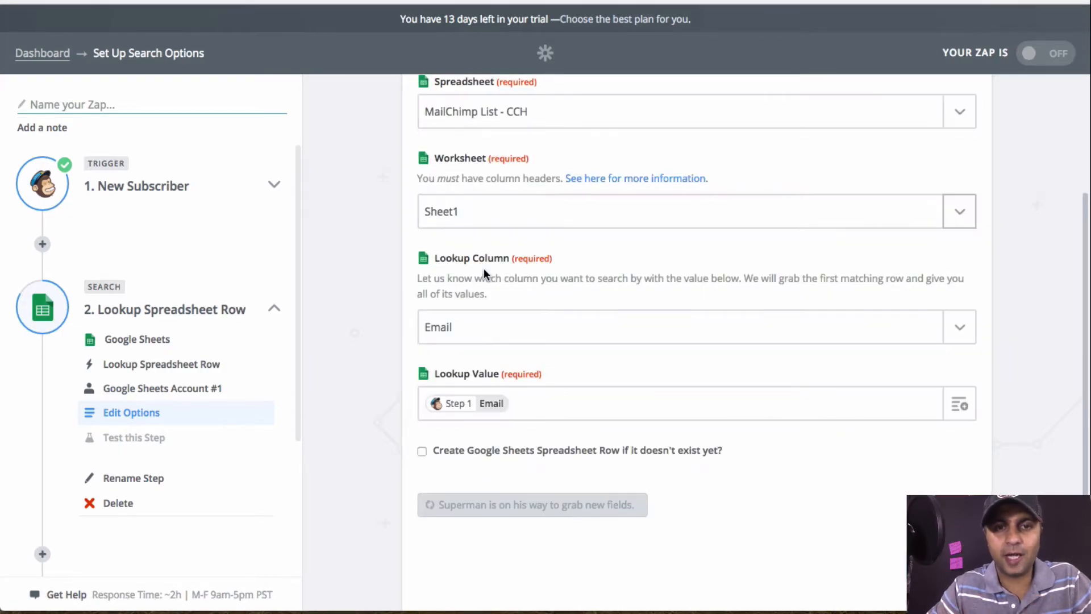
click(960, 337)
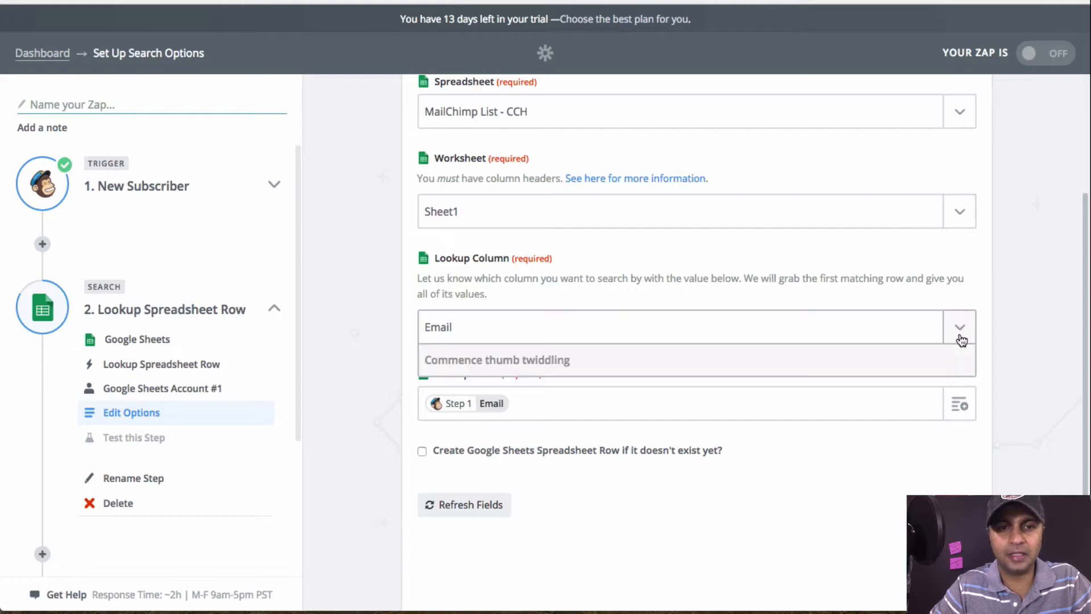
click(555, 391)
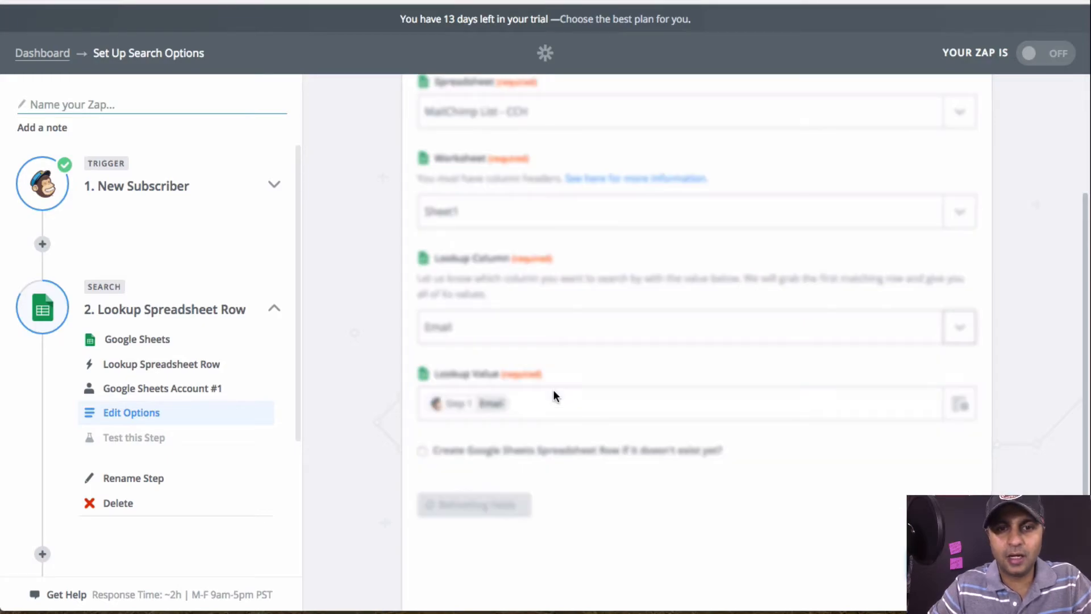
Replace the Lookup Value with Step 1 Email and continue to the test.
click(891, 409)
key(BackSpace)
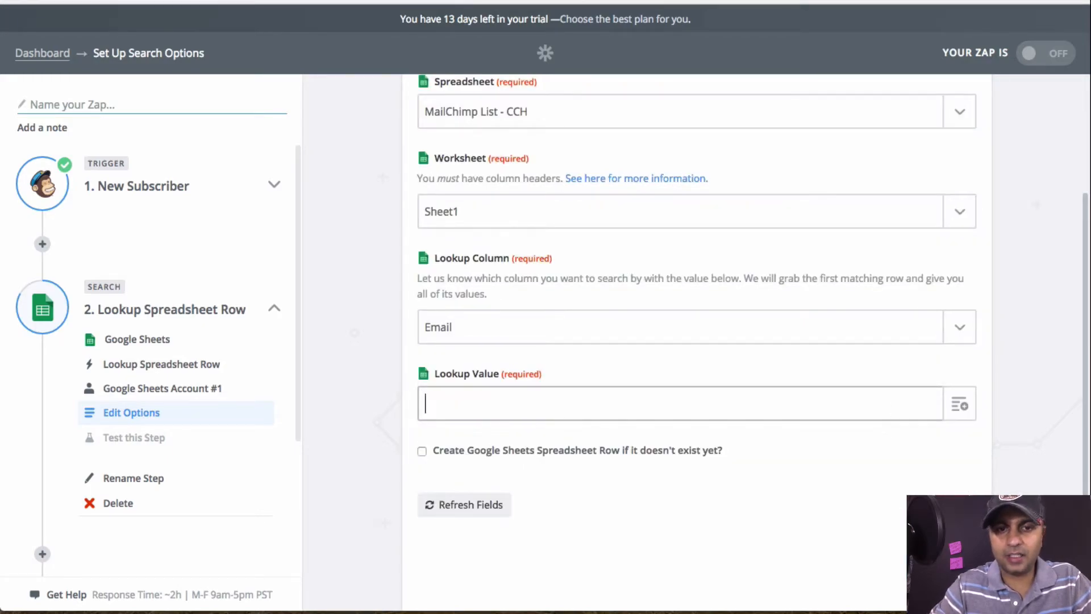
click(976, 407)
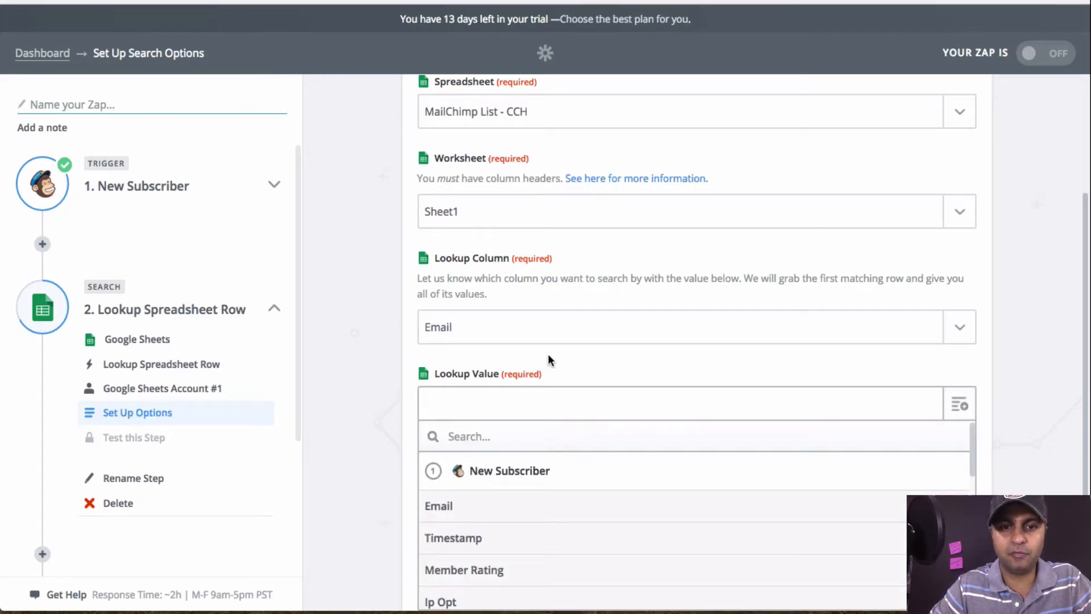
scroll(548, 354, down, 2)
scroll(548, 356, down, 3)
scroll(548, 356, up, 3)
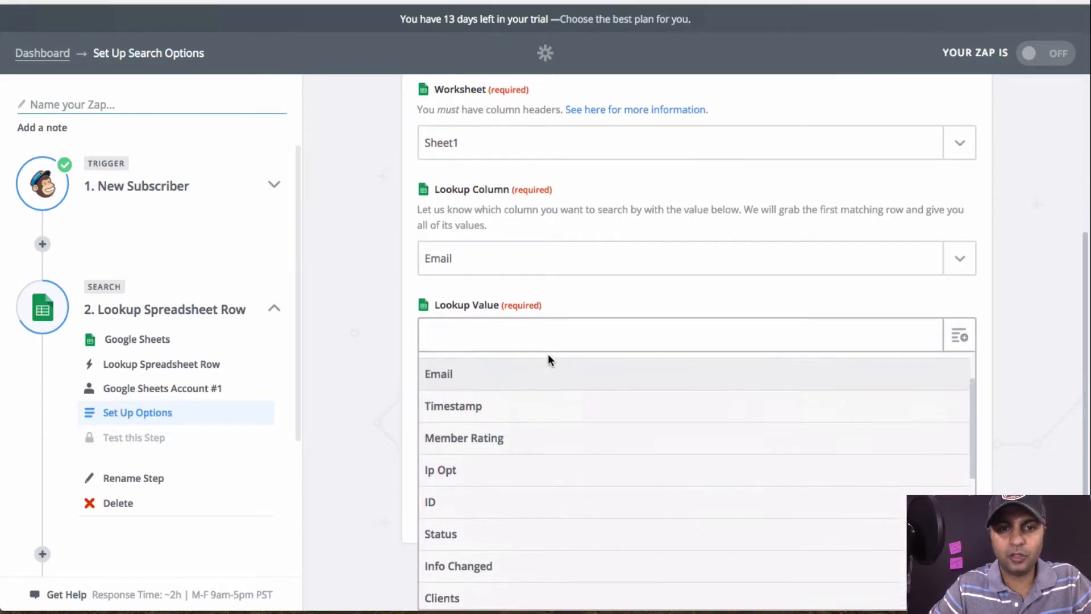
scroll(506, 395, down, 2)
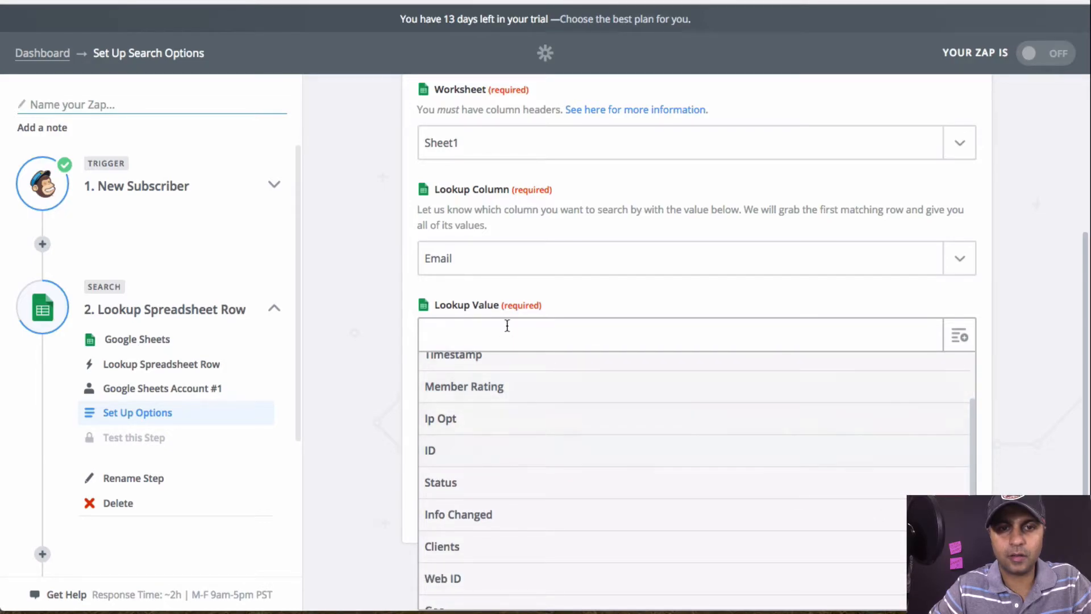
click(513, 302)
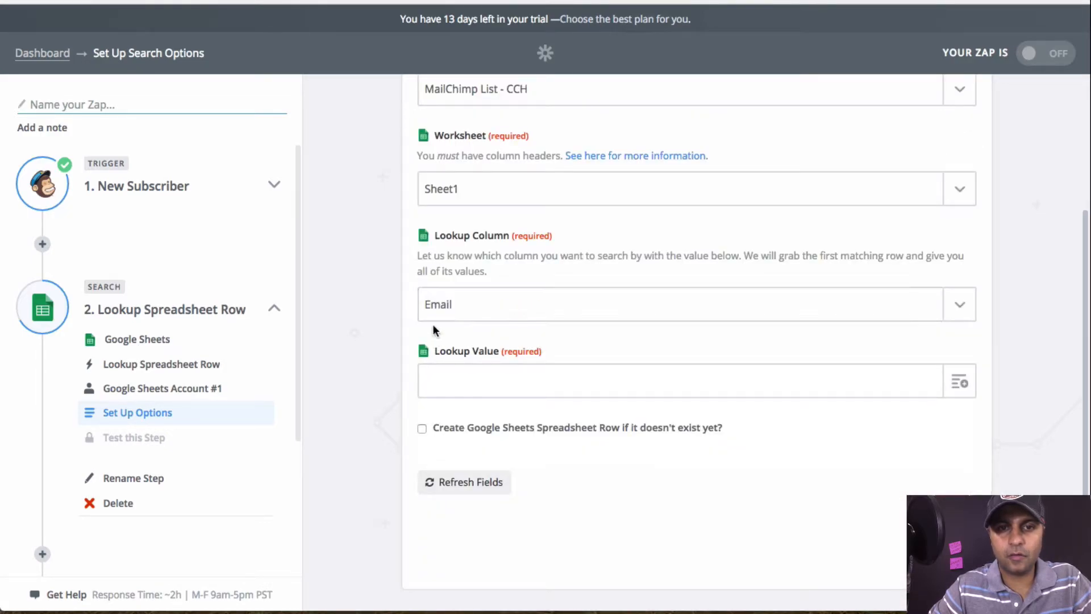
click(958, 381)
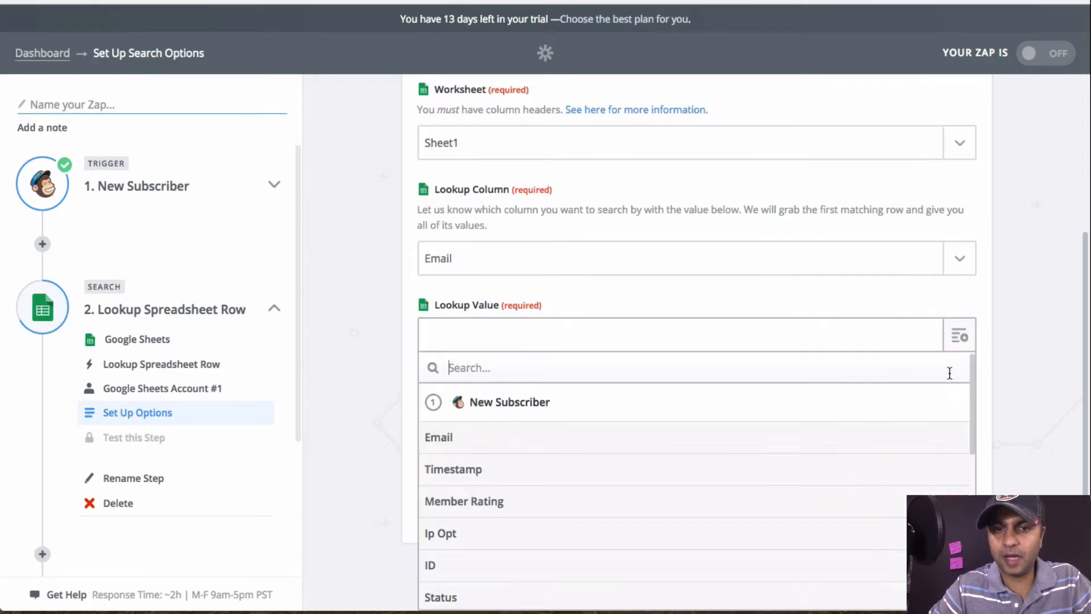
click(635, 436)
click(935, 540)
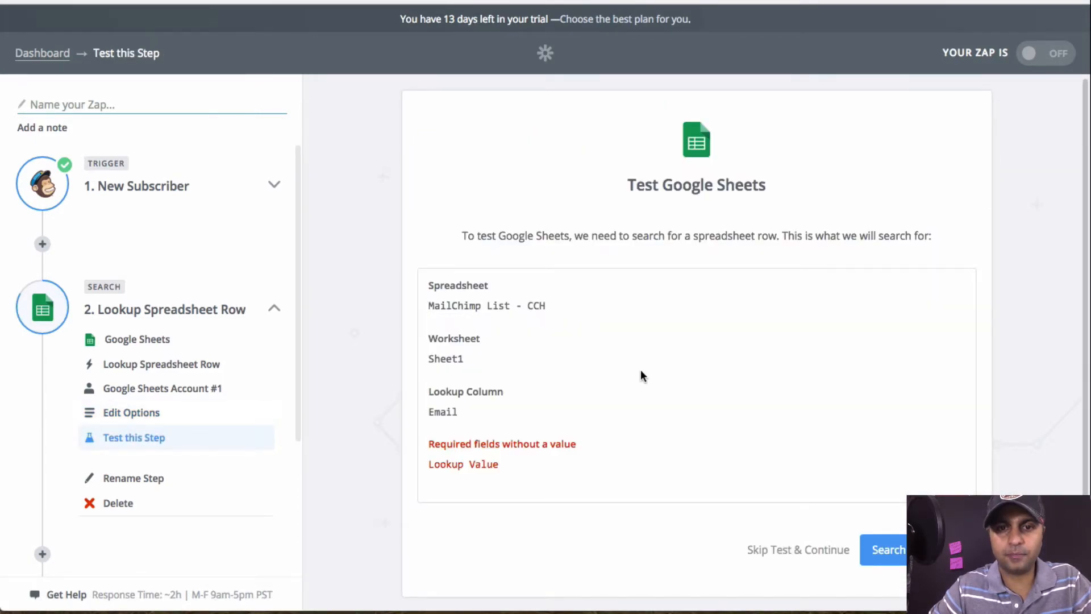
Skip the search test and delete the unneeded third step.
click(816, 548)
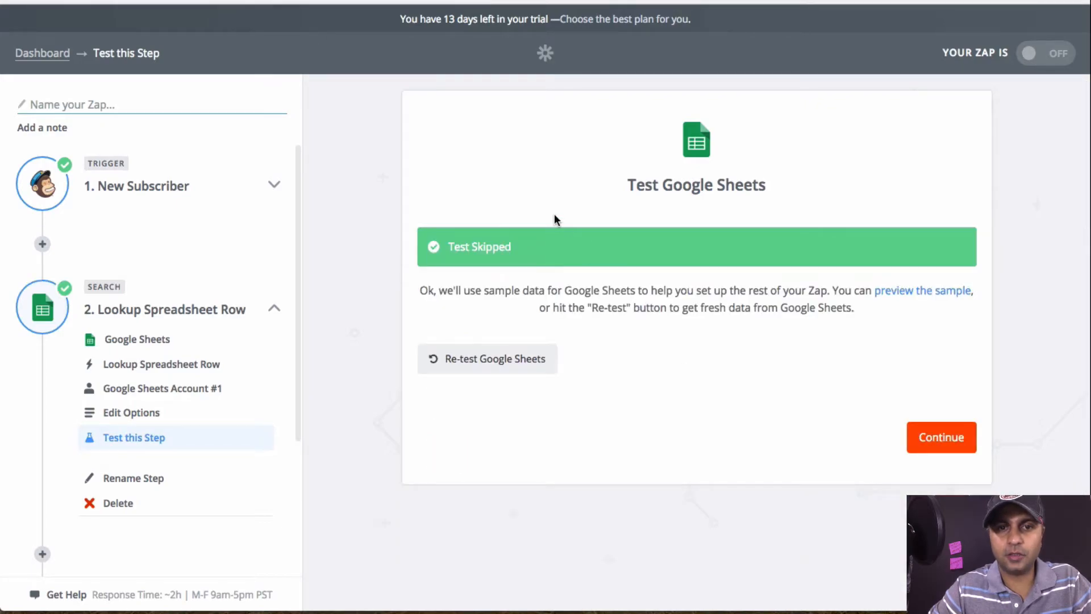
click(945, 437)
click(275, 313)
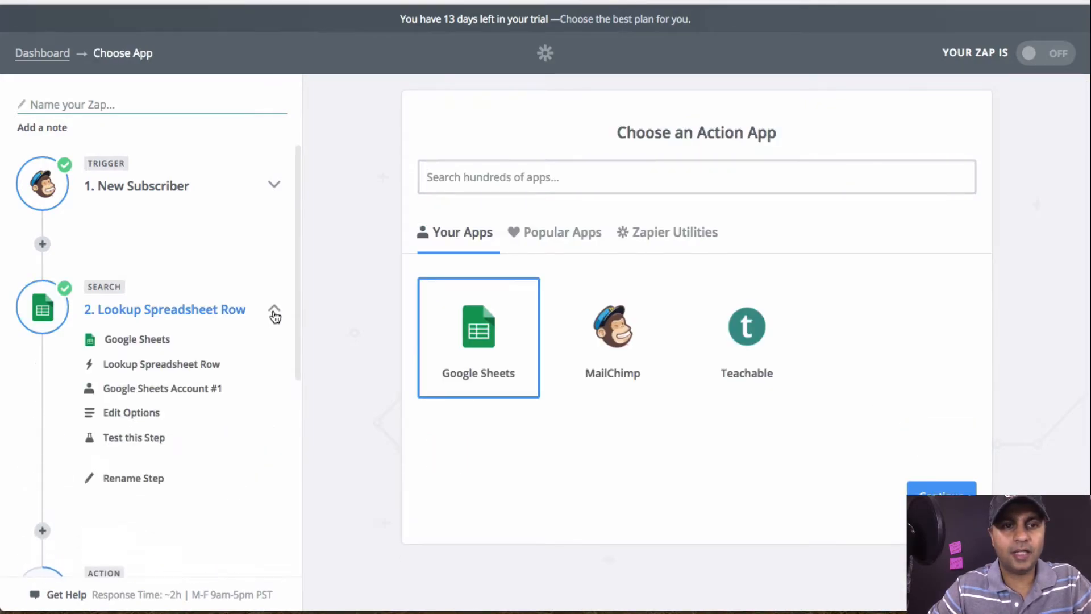
scroll(144, 335, down, 6)
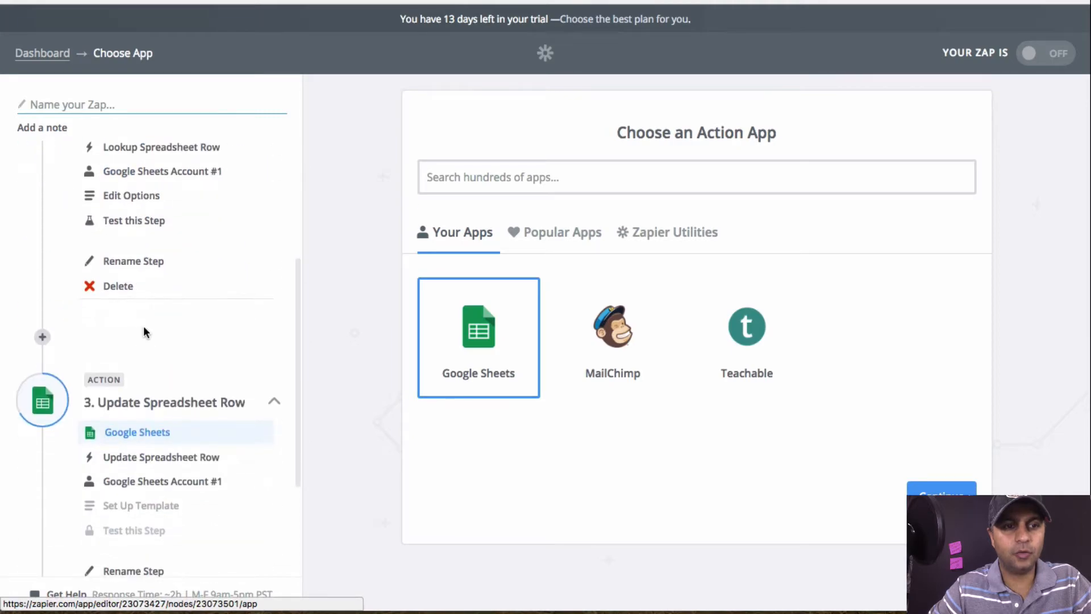
click(125, 435)
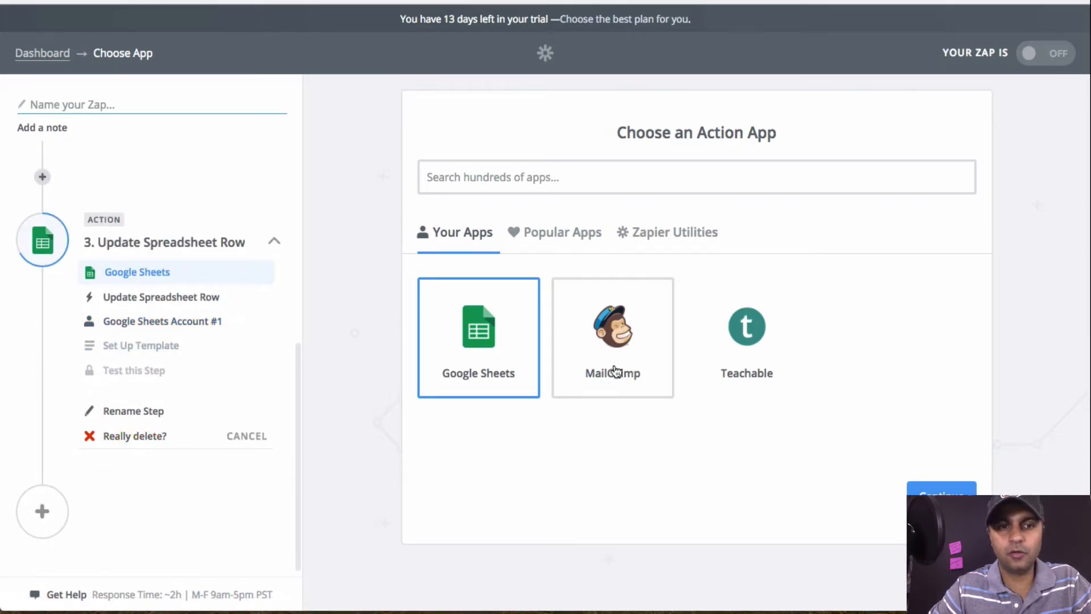
click(129, 437)
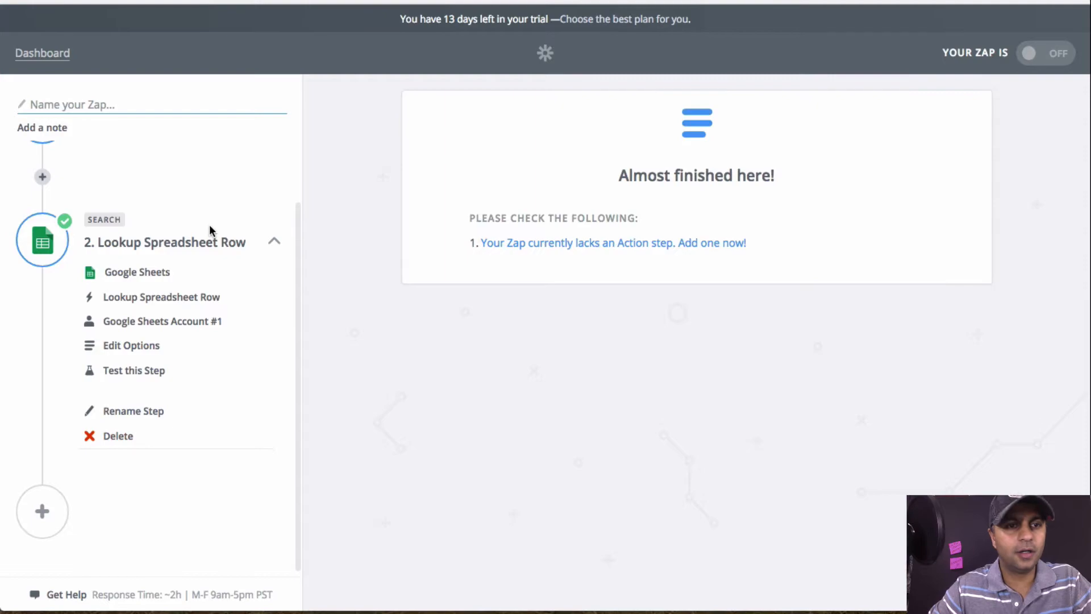
Change step 2's action to Create Spreadsheet Row, keeping Google Sheets Account #1.
click(207, 243)
click(190, 309)
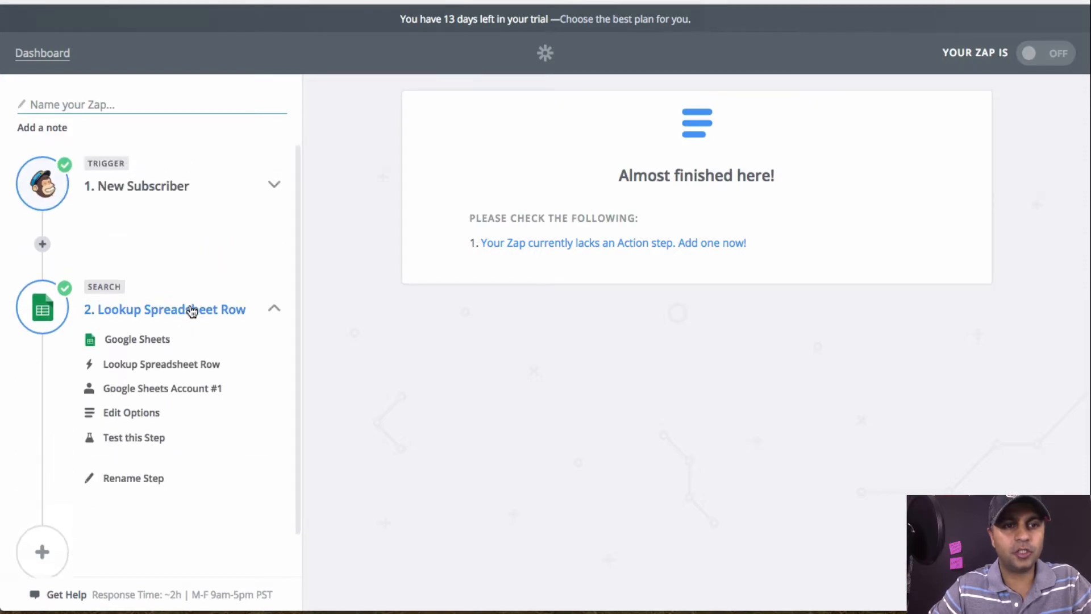
click(151, 364)
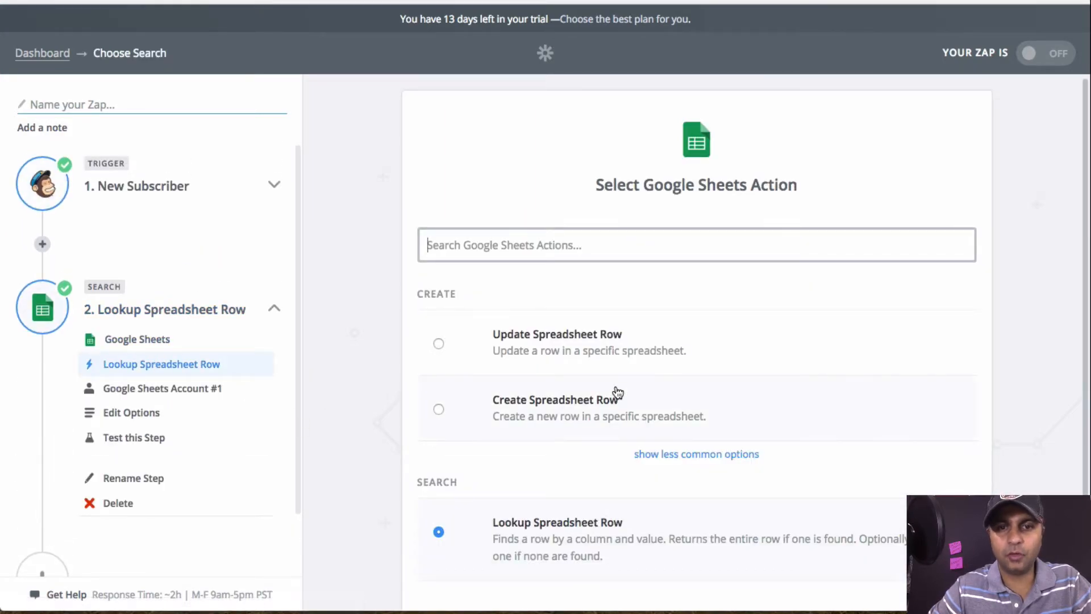
click(441, 409)
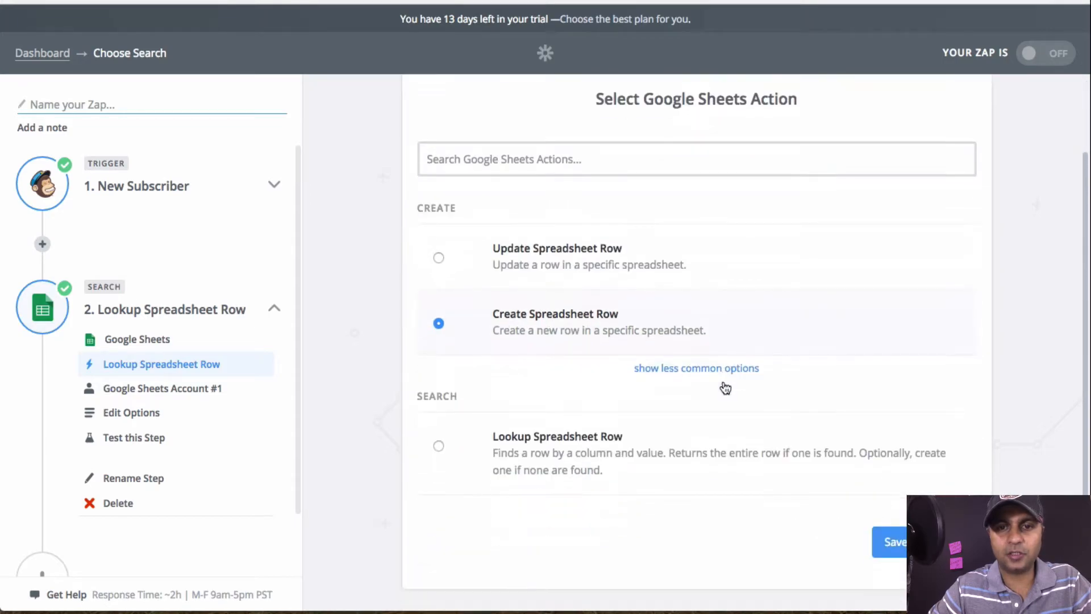
click(902, 536)
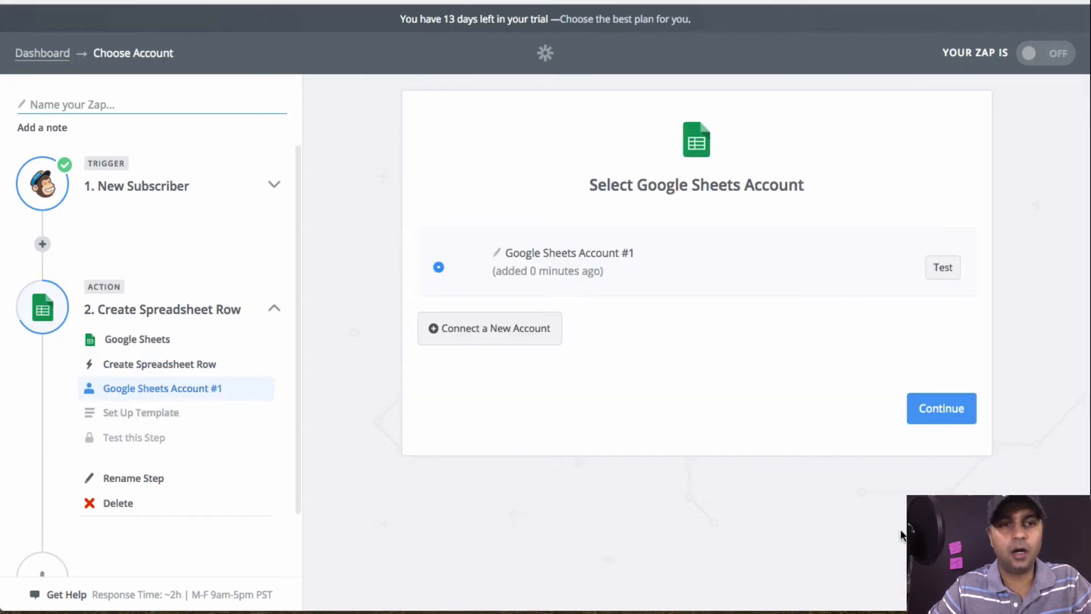
click(953, 408)
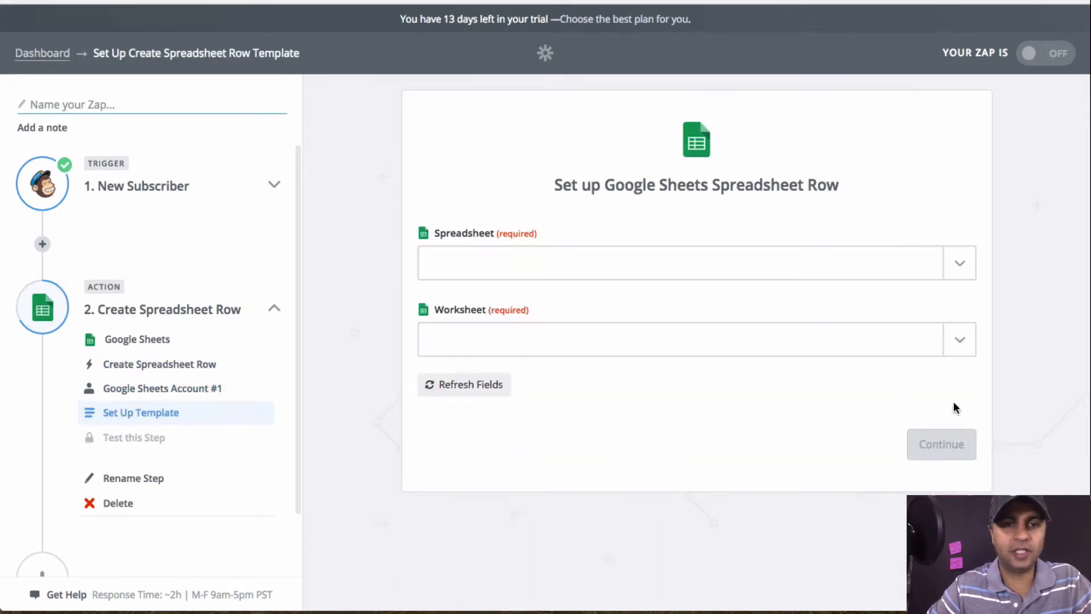
Target Sheet1 of the MailChimp List - CCH spreadsheet.
click(962, 266)
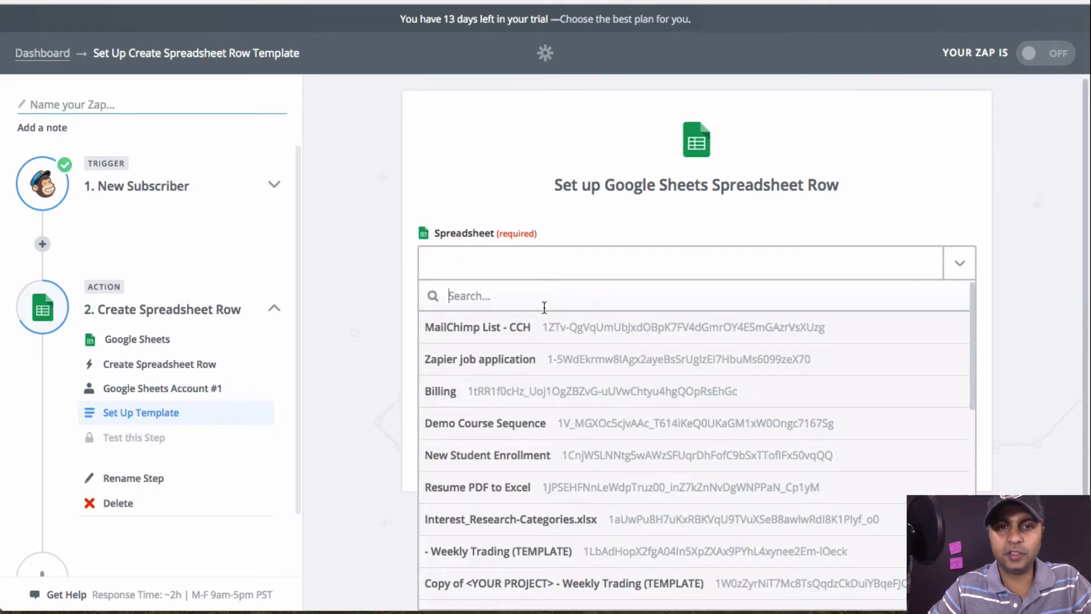
click(543, 331)
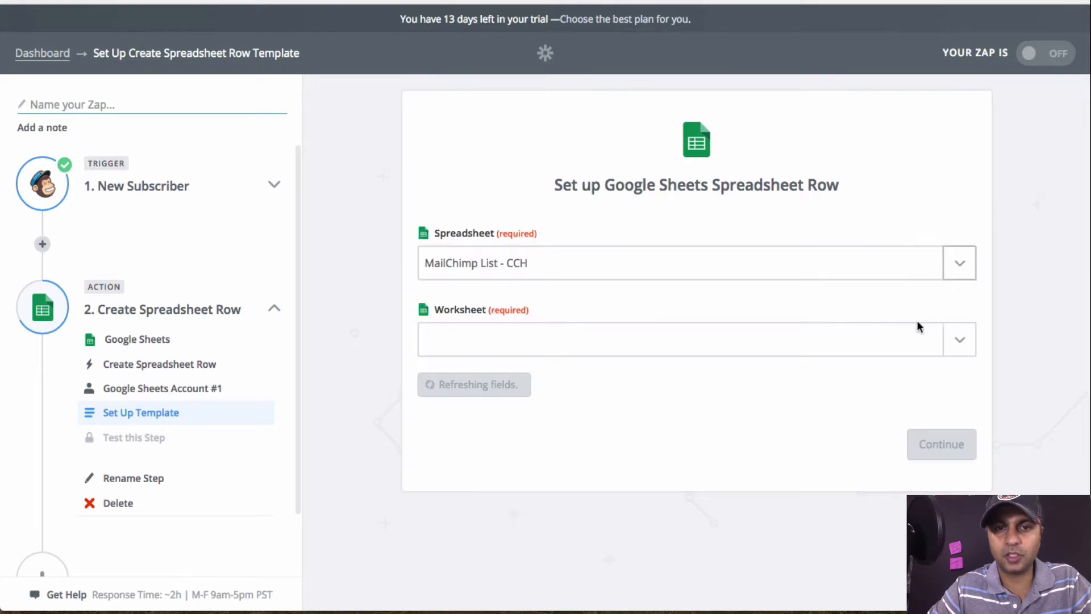
click(956, 341)
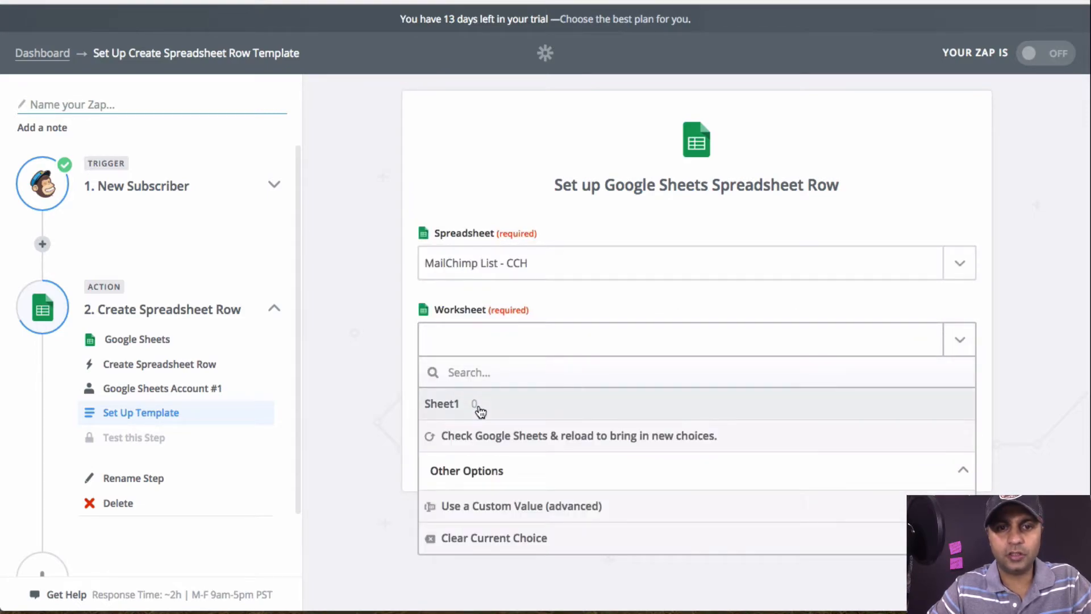
click(479, 403)
Map the subscriber's Email into the Email column, leave First Name unmapped, and continue.
scroll(680, 428, down, 2)
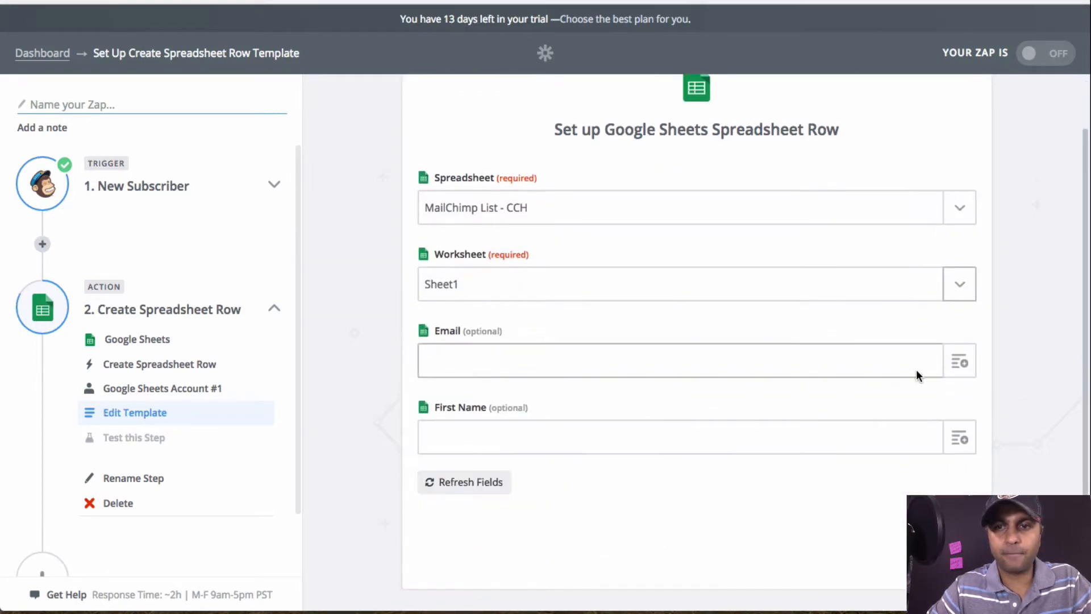
click(960, 364)
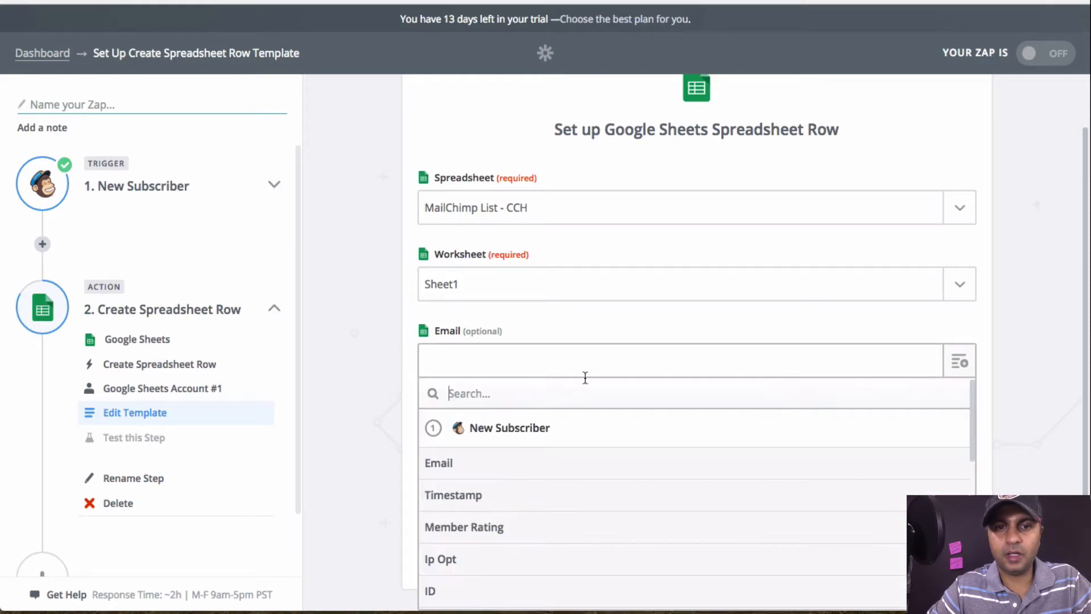
click(478, 460)
click(960, 438)
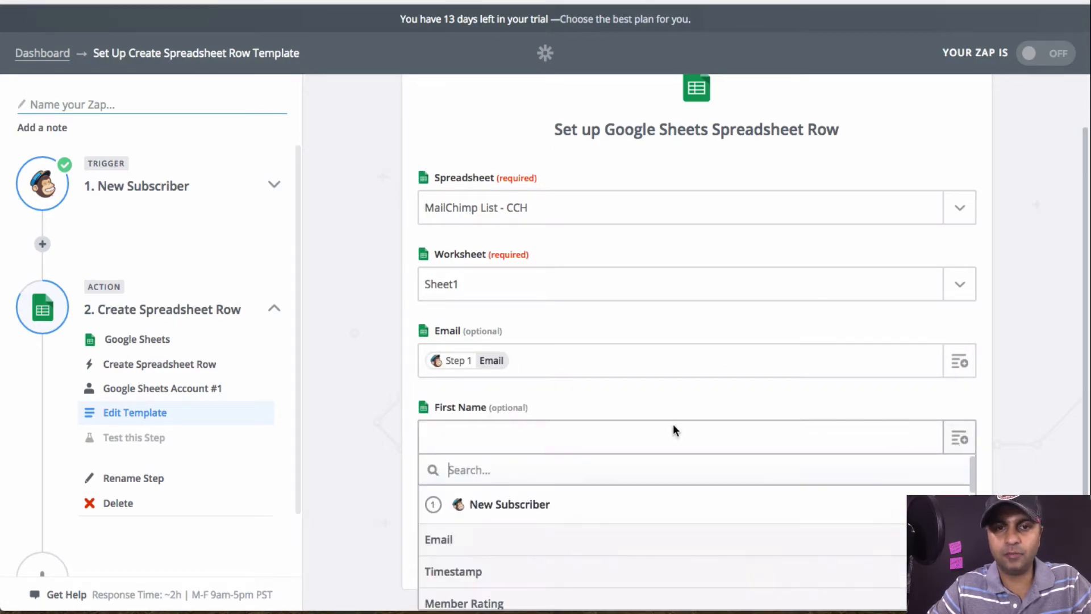
scroll(626, 434, down, 5)
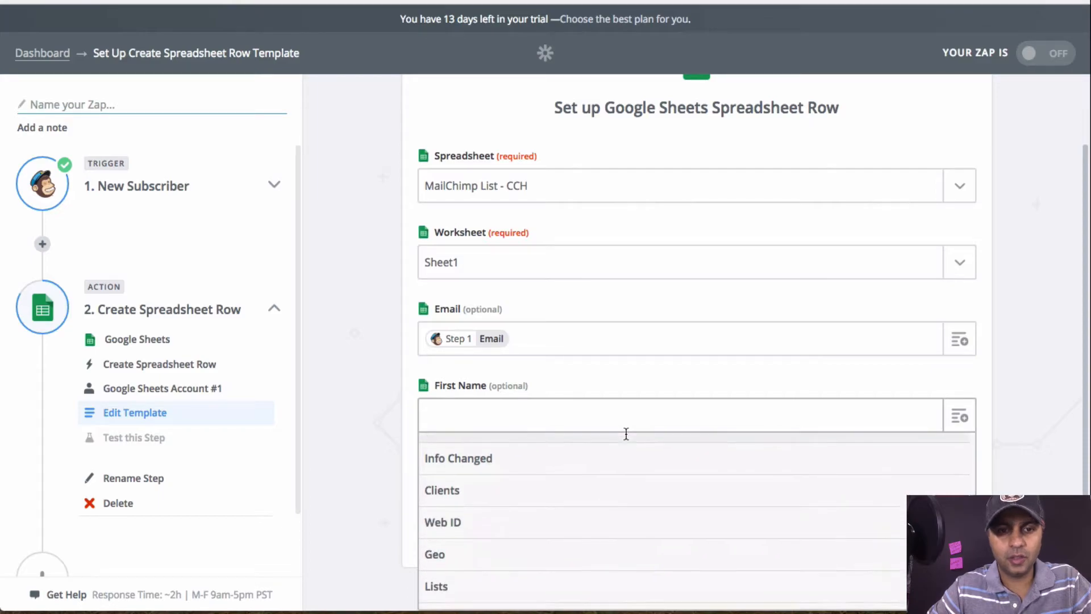
scroll(626, 433, down, 5)
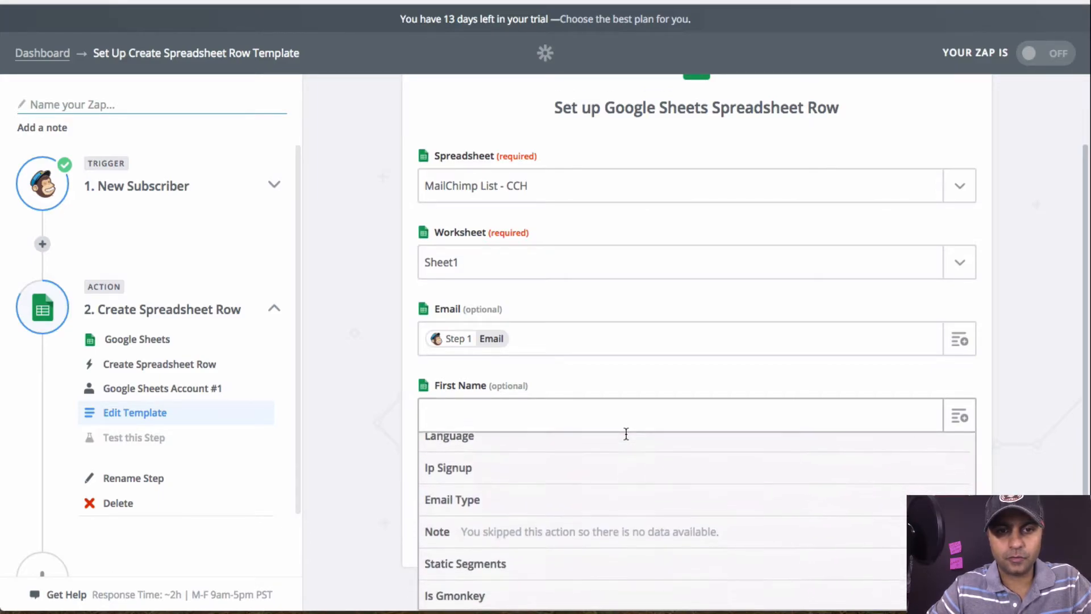
scroll(633, 523, up, 10)
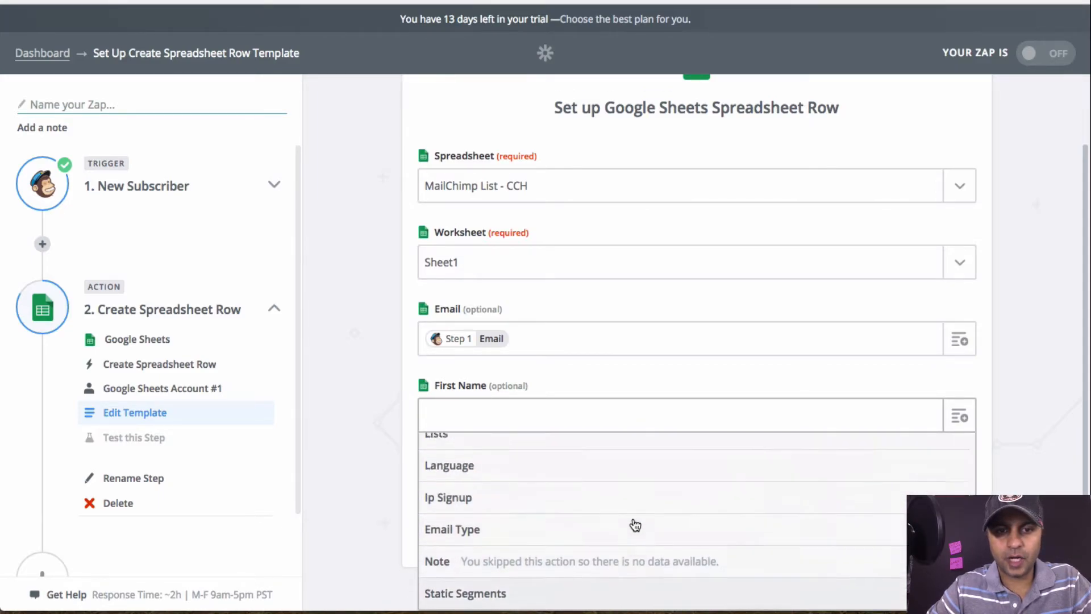
scroll(634, 525, up, 1)
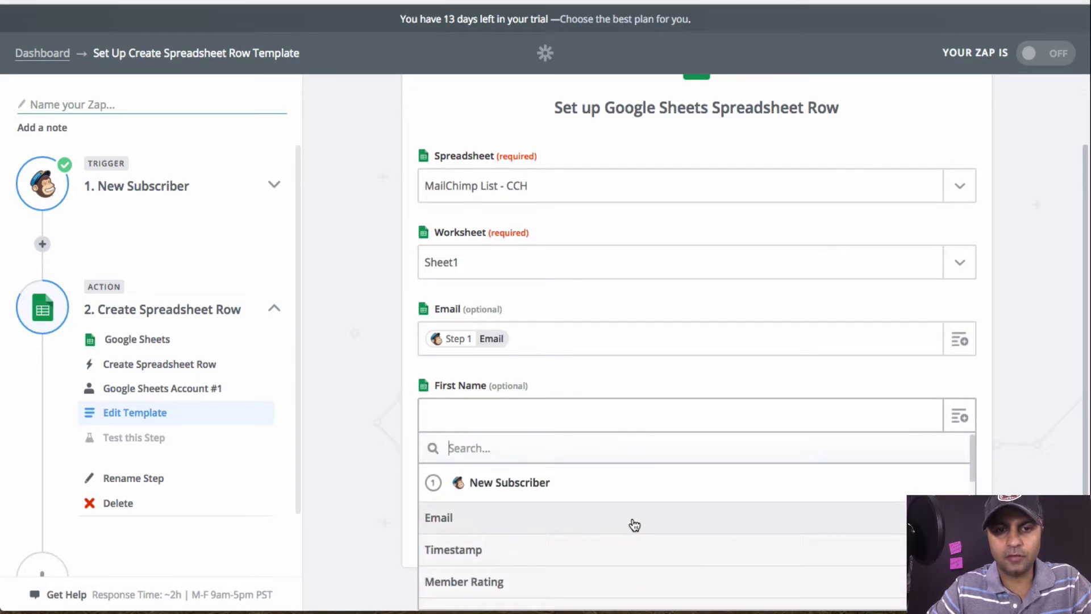
click(373, 479)
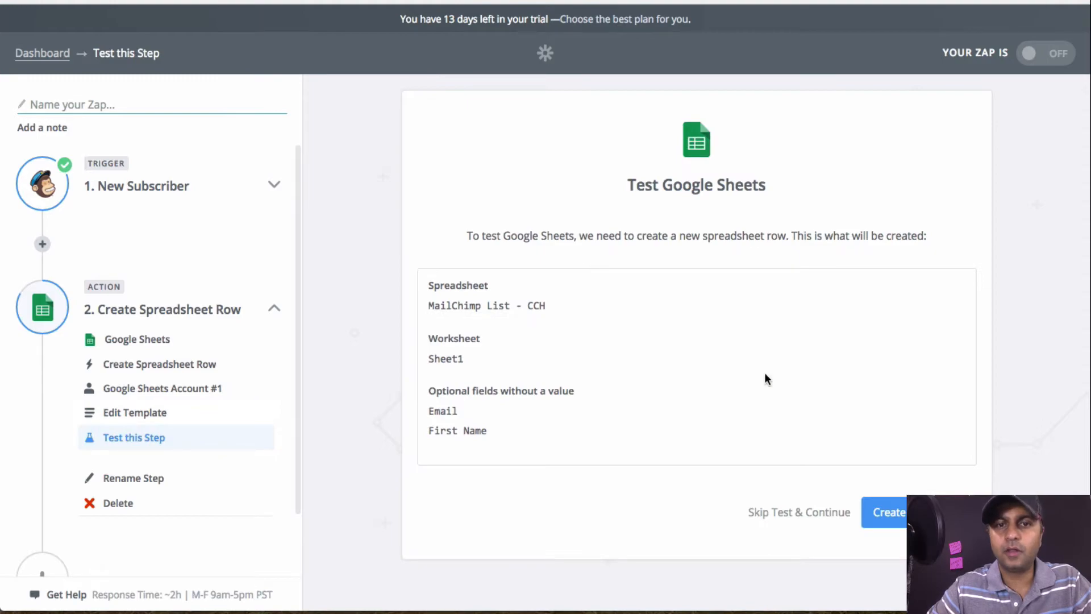
Send the test row, skip the failed Google Sheets test, and continue to the final page.
click(897, 513)
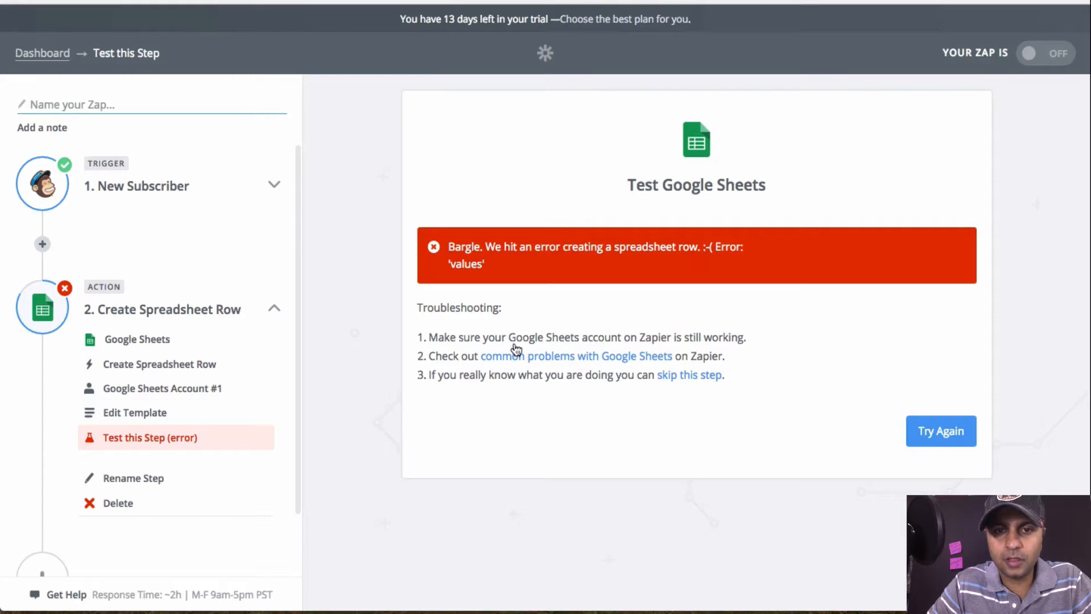
click(700, 373)
click(937, 437)
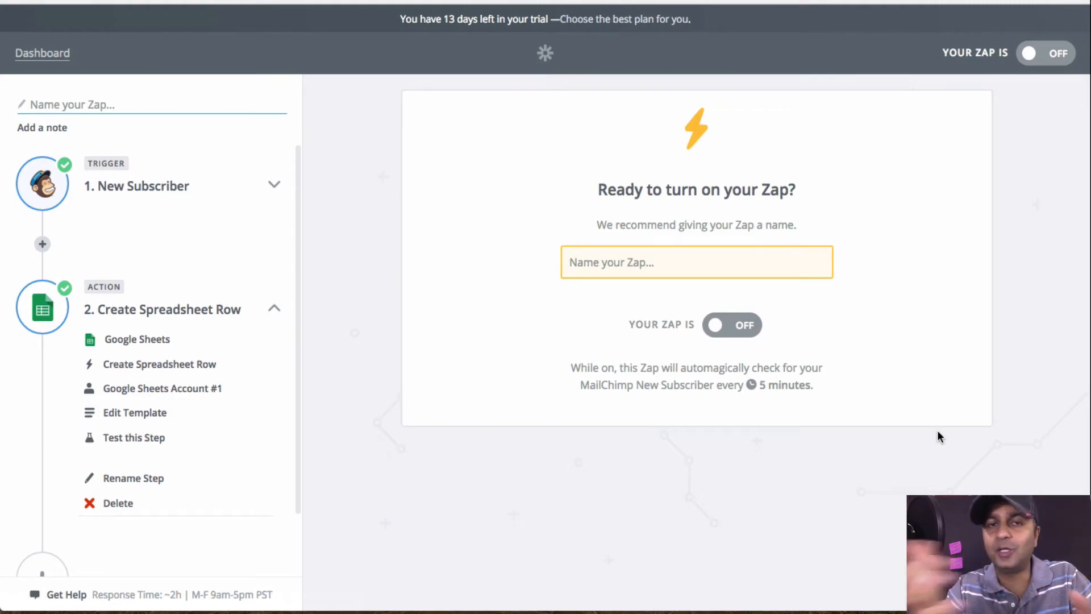
Name the Zap 'Mailchimp Subscriber > Google Sheet' and flip its on toggle.
click(775, 263)
text(New)
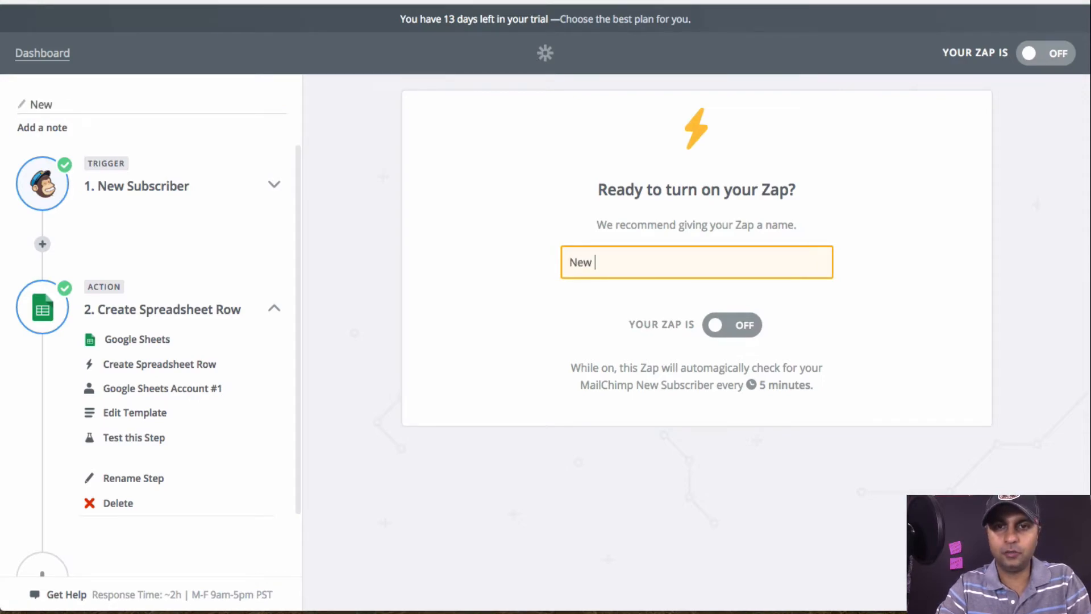
key(BackSpace)
key(BackSpace)
key(BackSpace)
key(BackSpace)
text(Mailch)
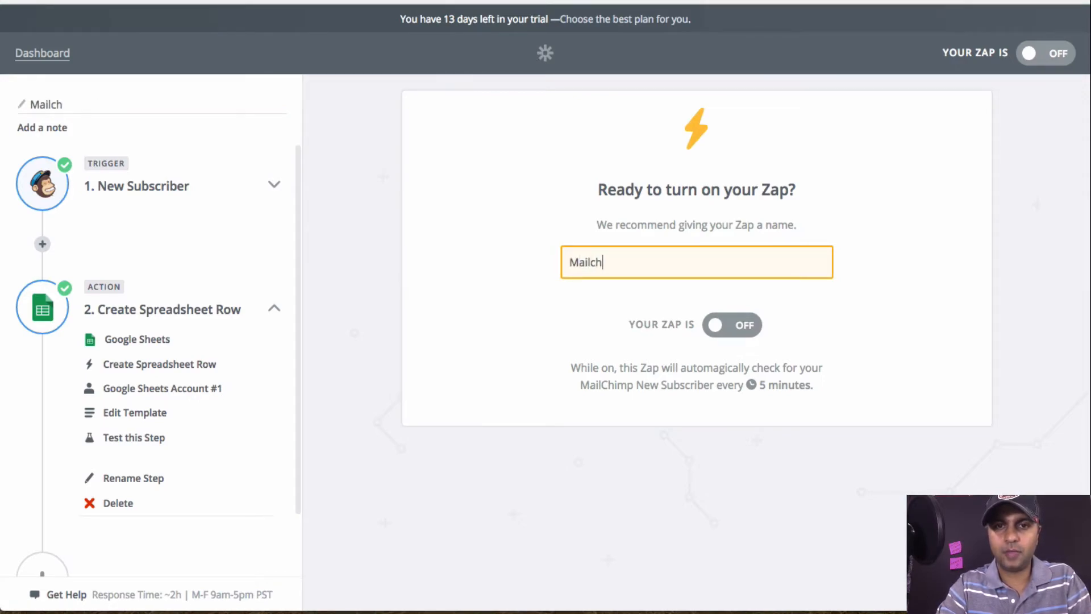
text(imp Subsc)
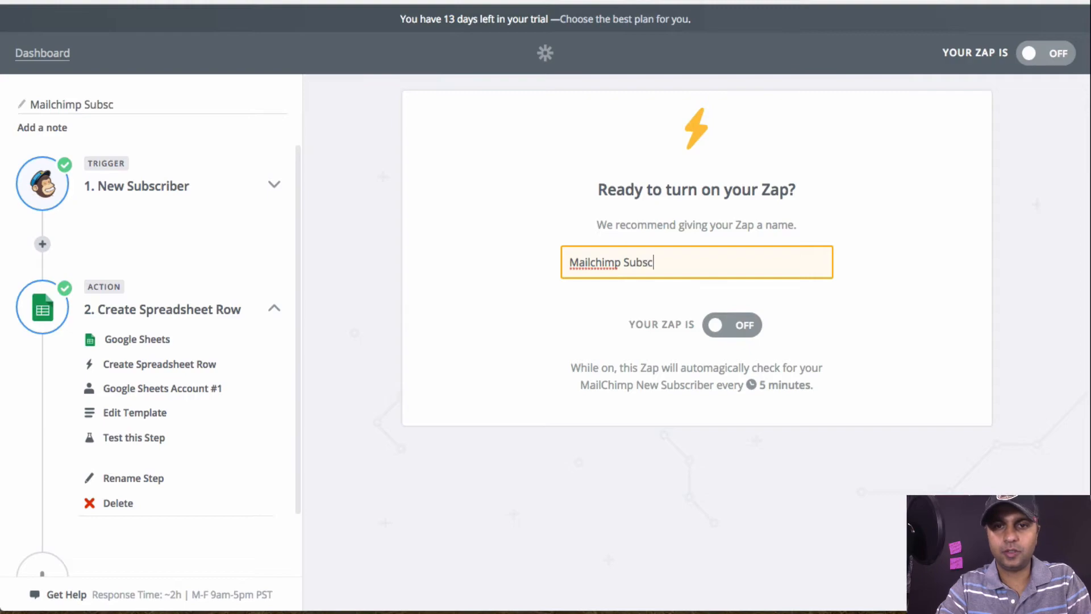
text(riber > Google Shee)
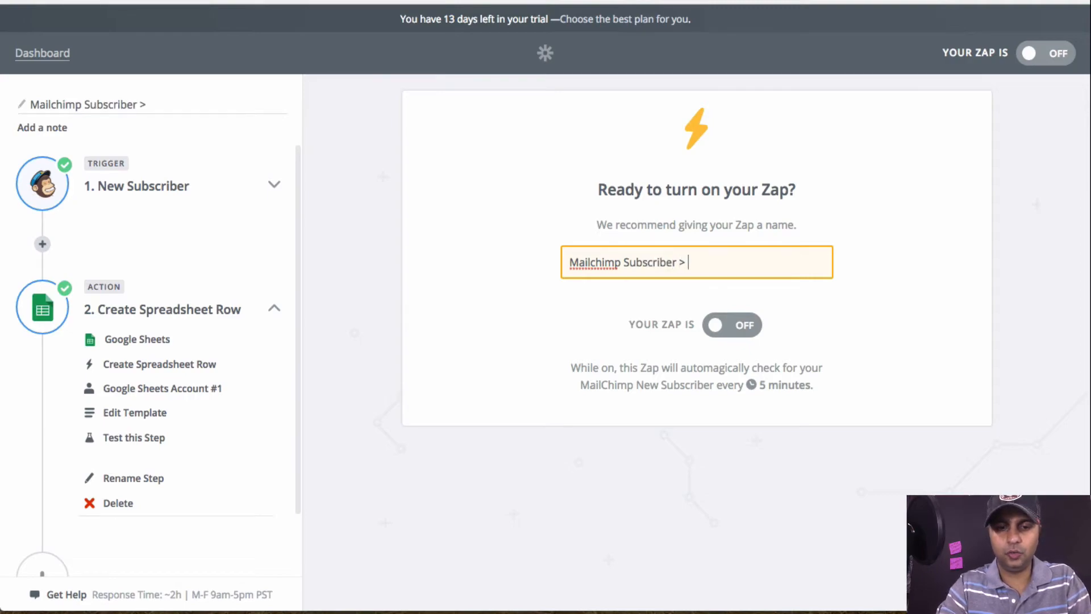
text(t)
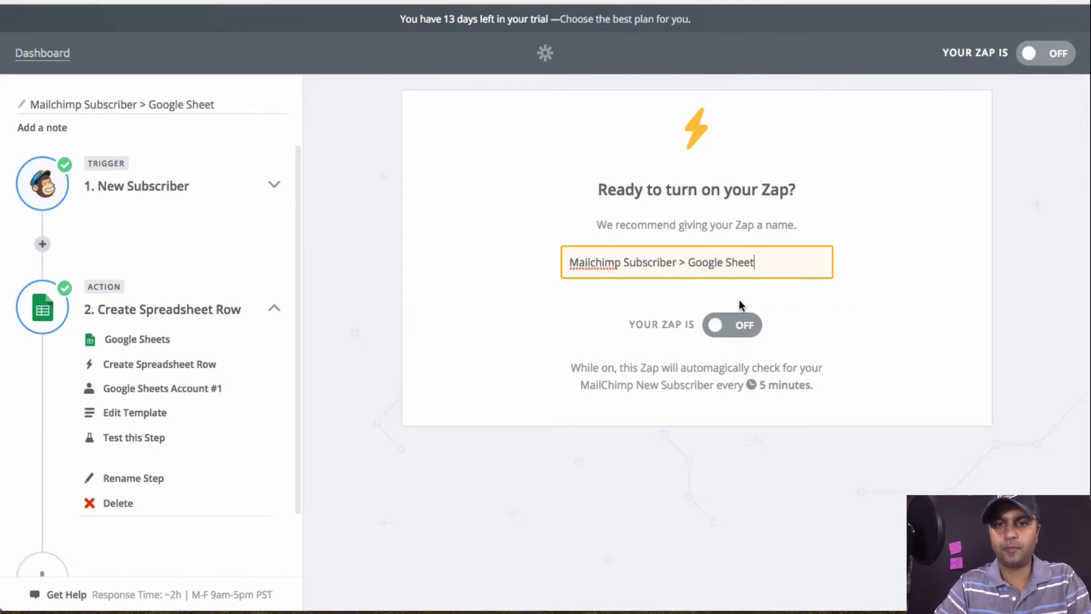
click(724, 318)
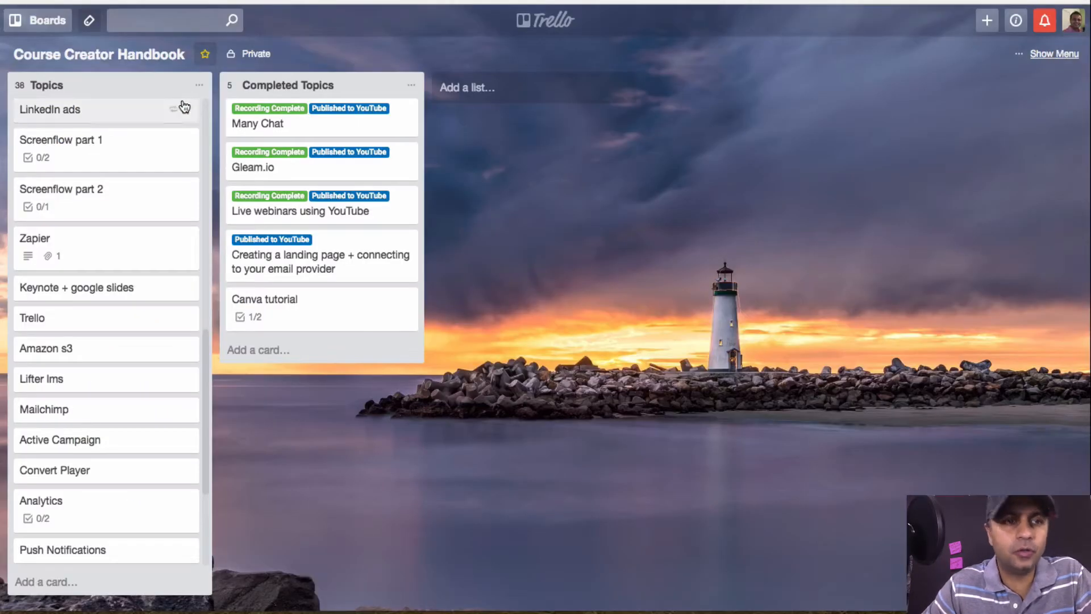
click(82, 245)
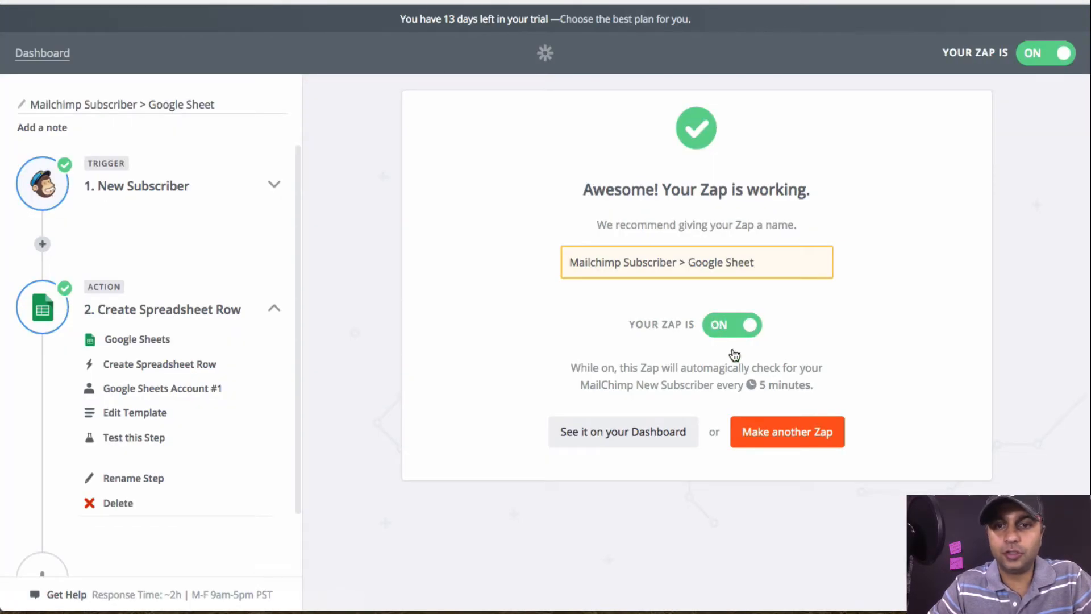
Start a new Zap with a tested Teachable New Enrollment trigger on Teachable Account #1.
click(780, 431)
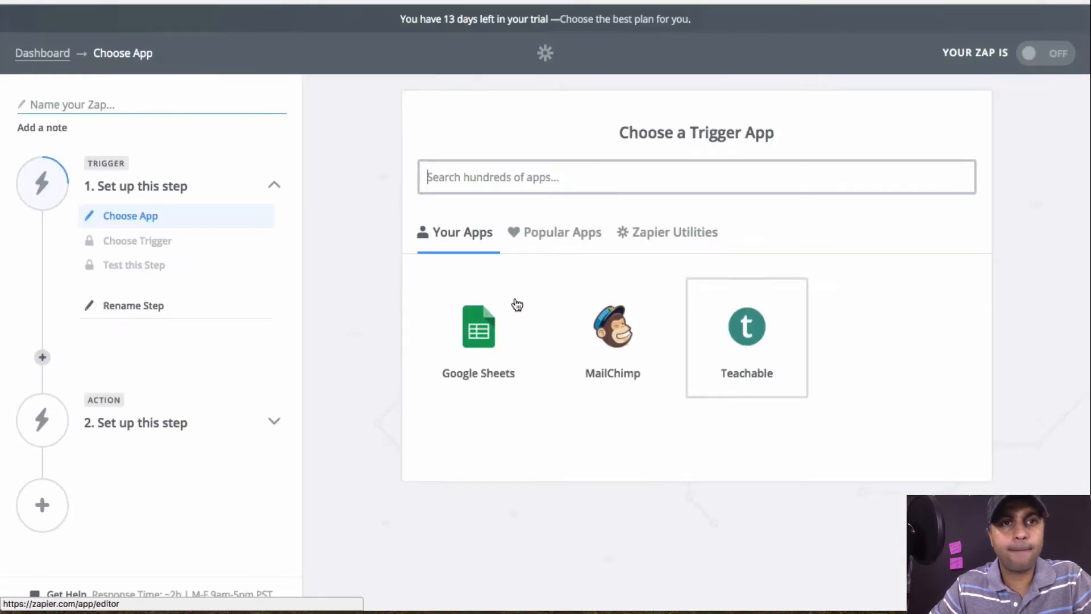
click(736, 341)
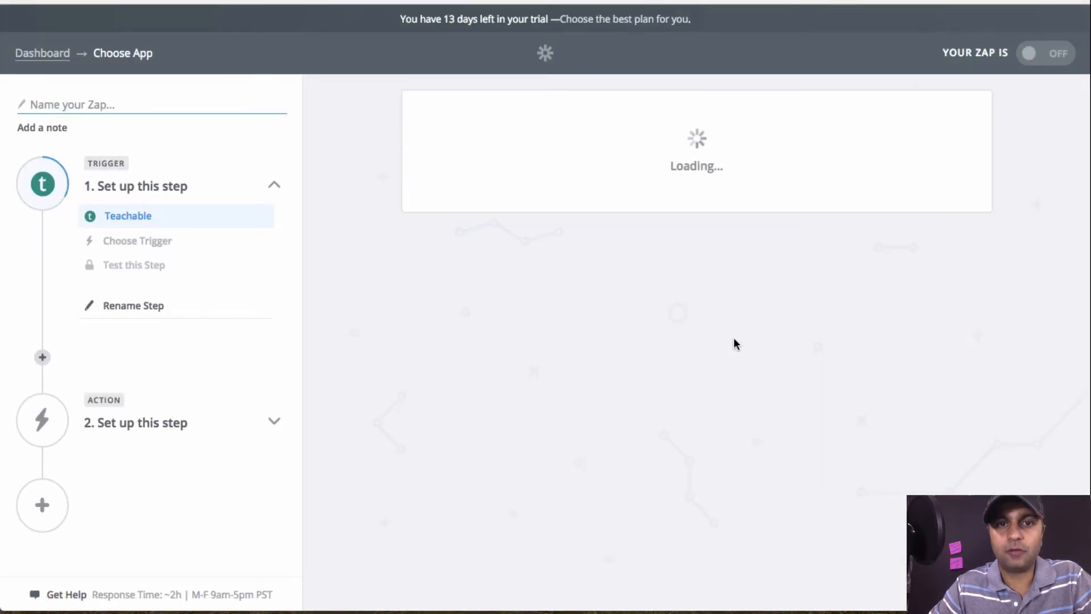
click(438, 461)
click(889, 581)
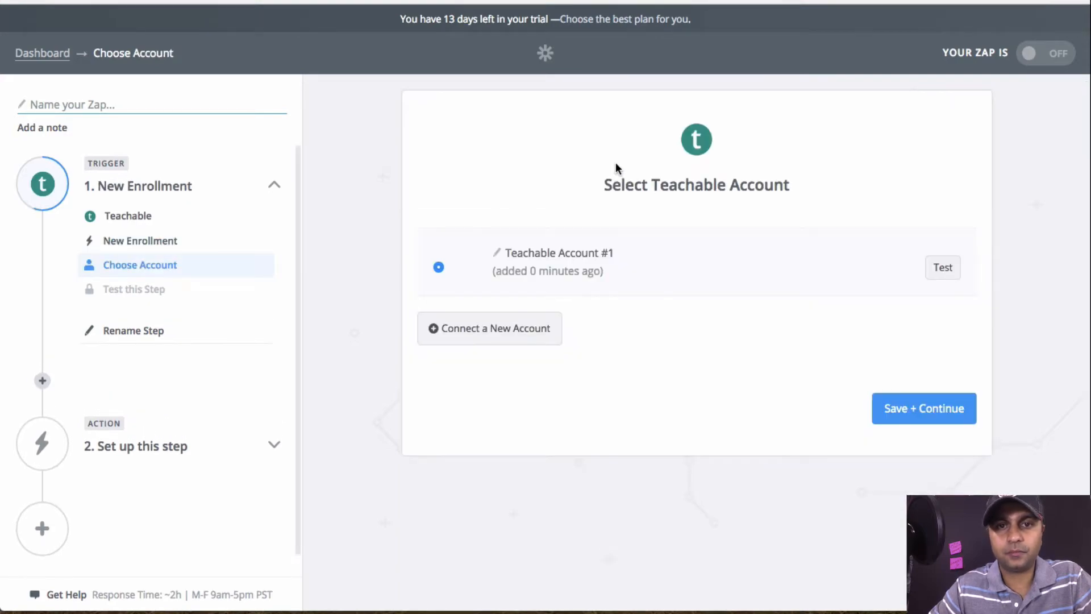
click(940, 402)
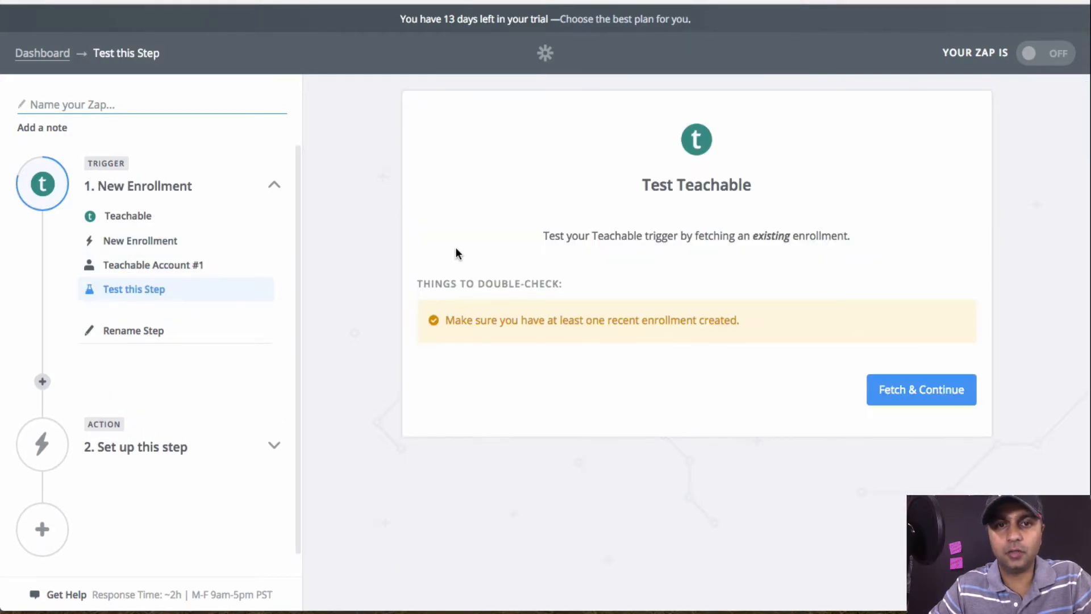
click(929, 399)
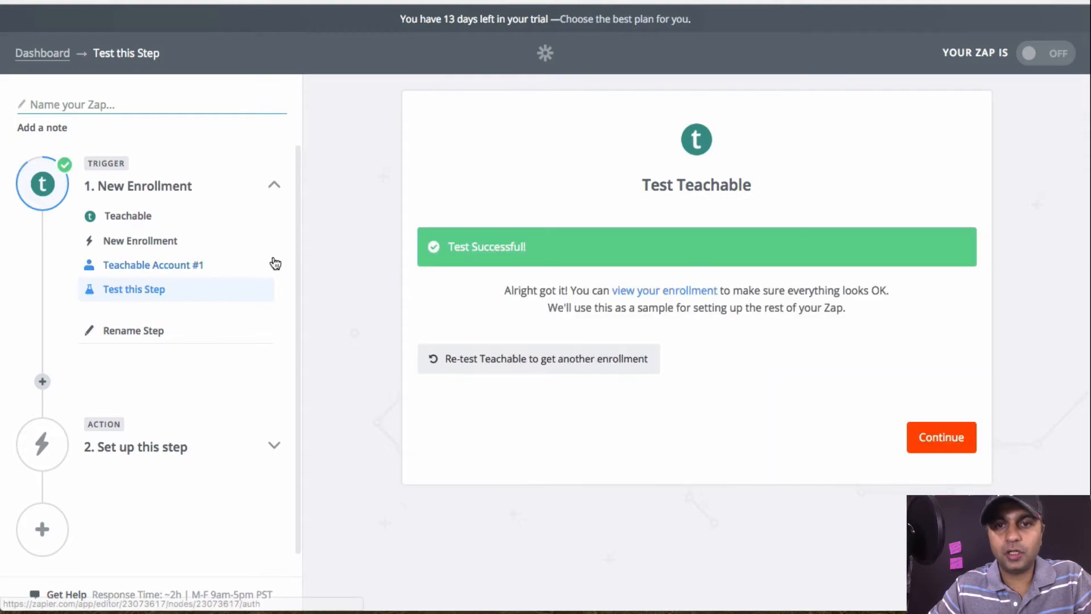
click(949, 445)
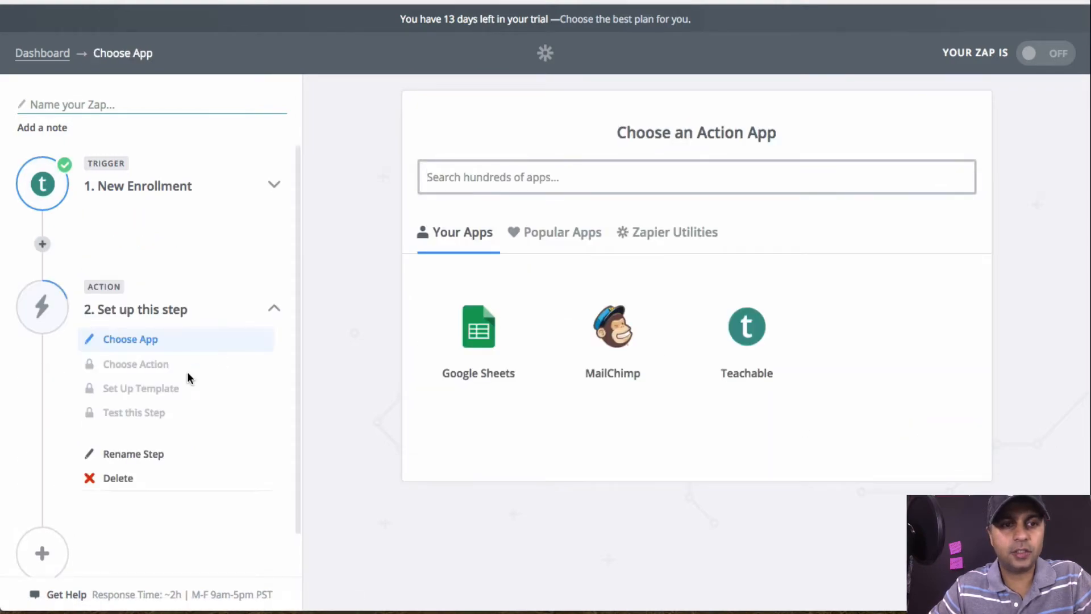
Set the action to ActiveCampaign Create/Update Contact and save it.
text(active)
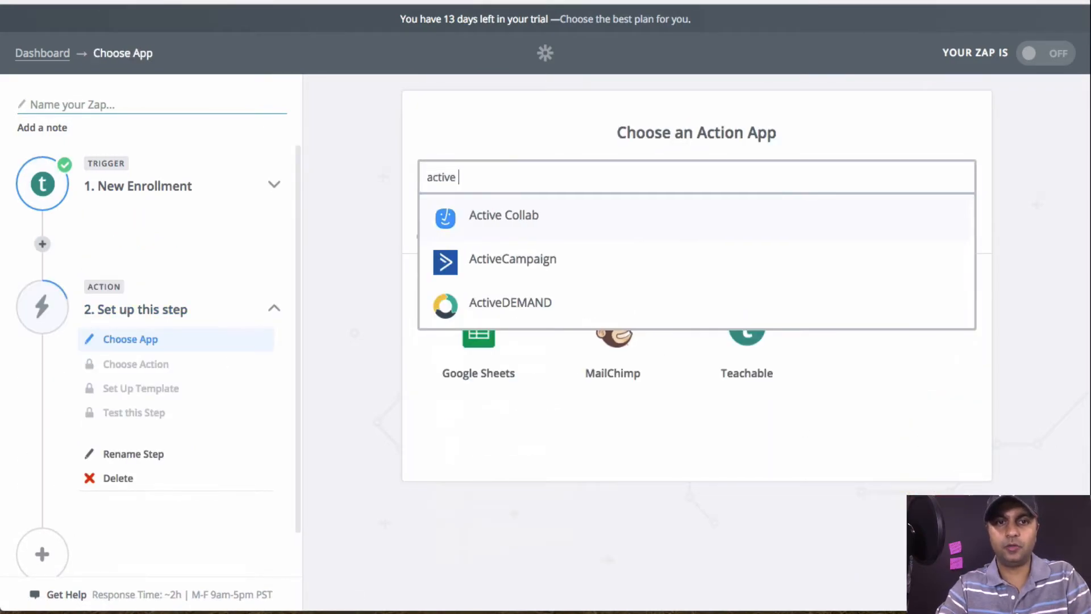
click(500, 259)
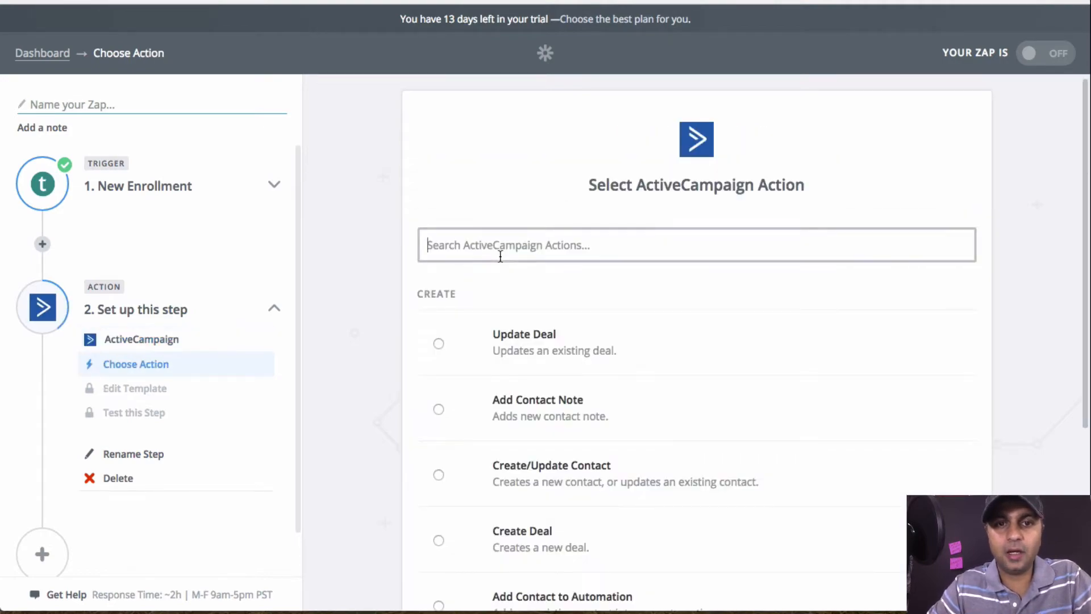
scroll(699, 297, down, 5)
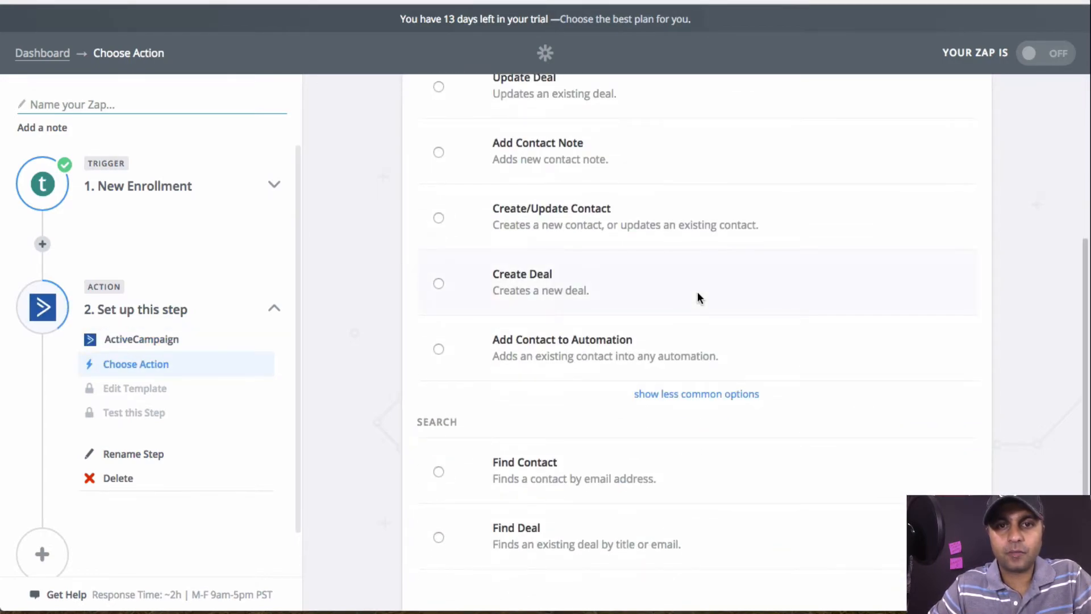
scroll(697, 292, up, 1)
click(601, 254)
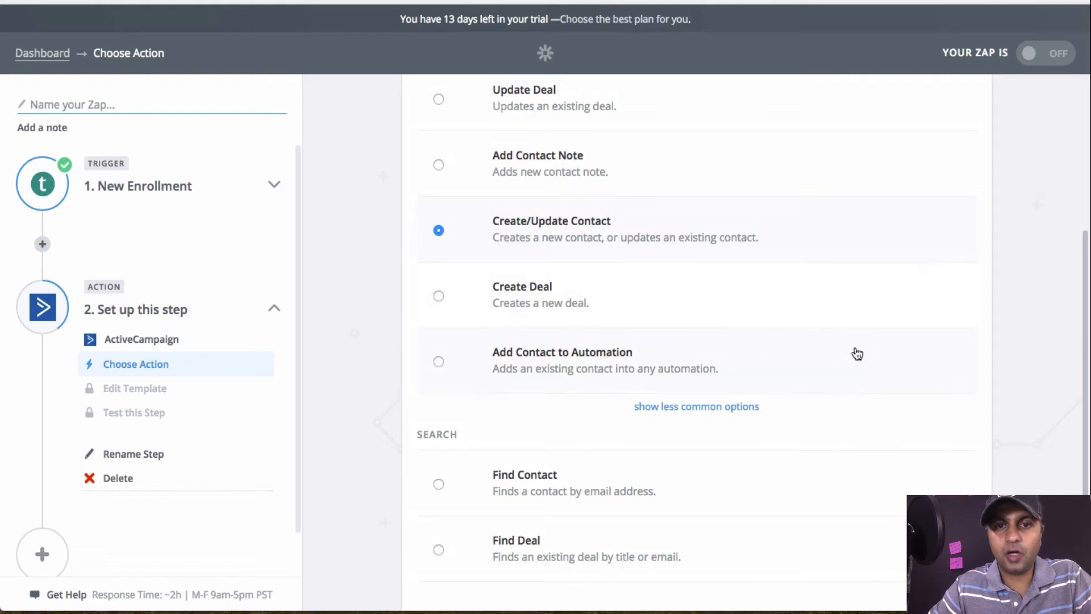
scroll(857, 353, down, 2)
click(889, 541)
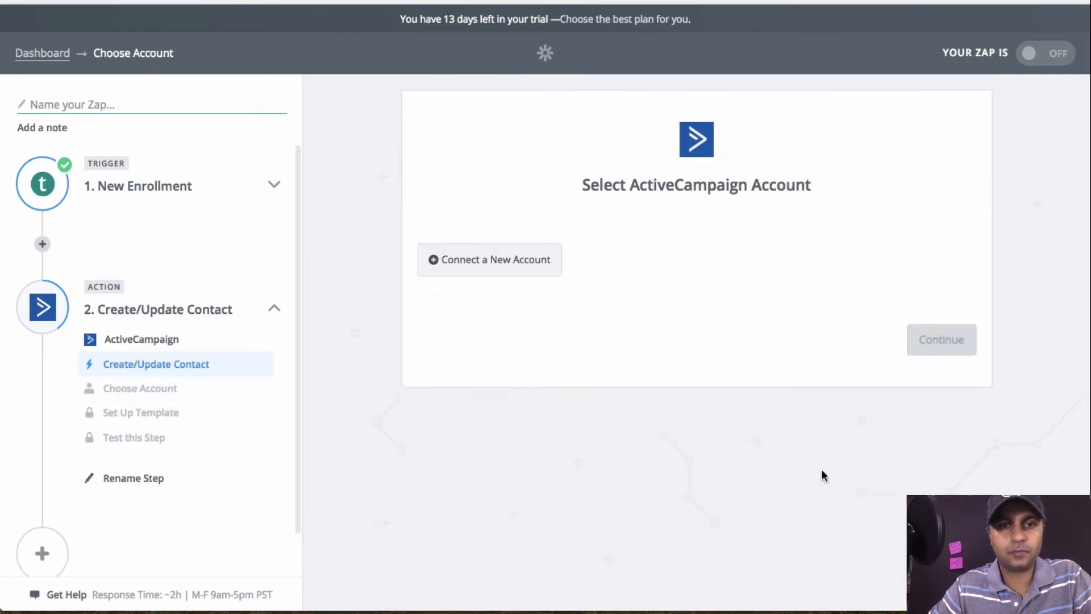
Open ActiveCampaign's Developer settings and paste the API URL into Zapier's Connect Account popup.
click(489, 272)
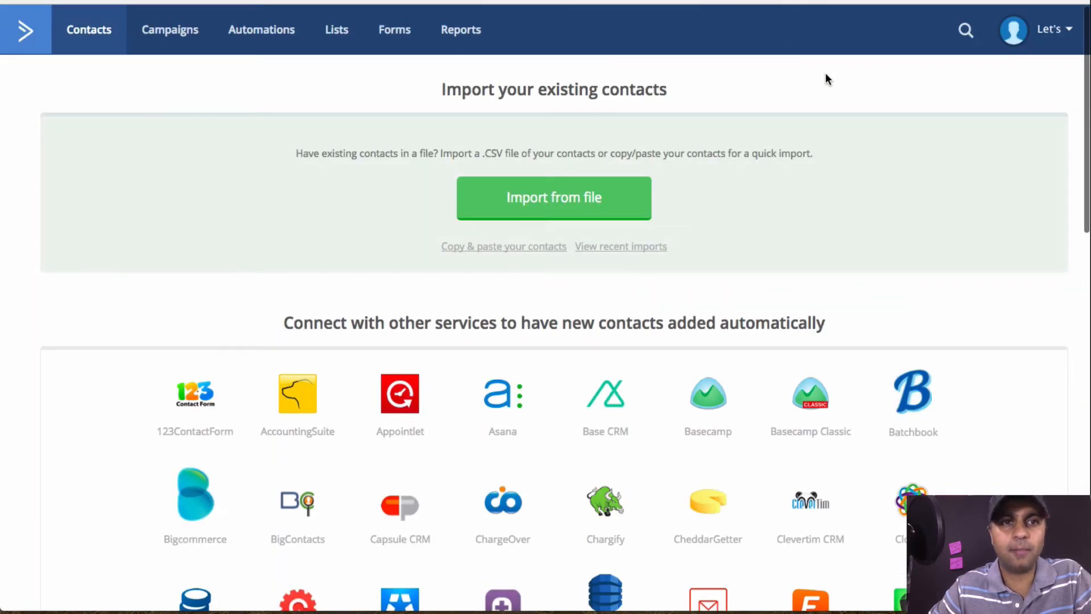
click(1064, 32)
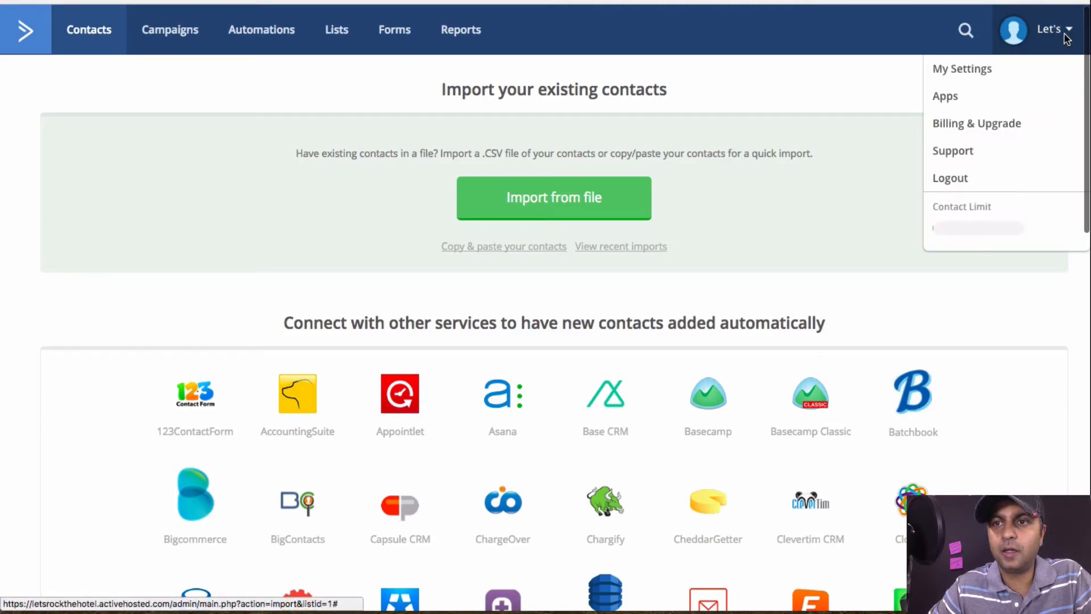
click(972, 76)
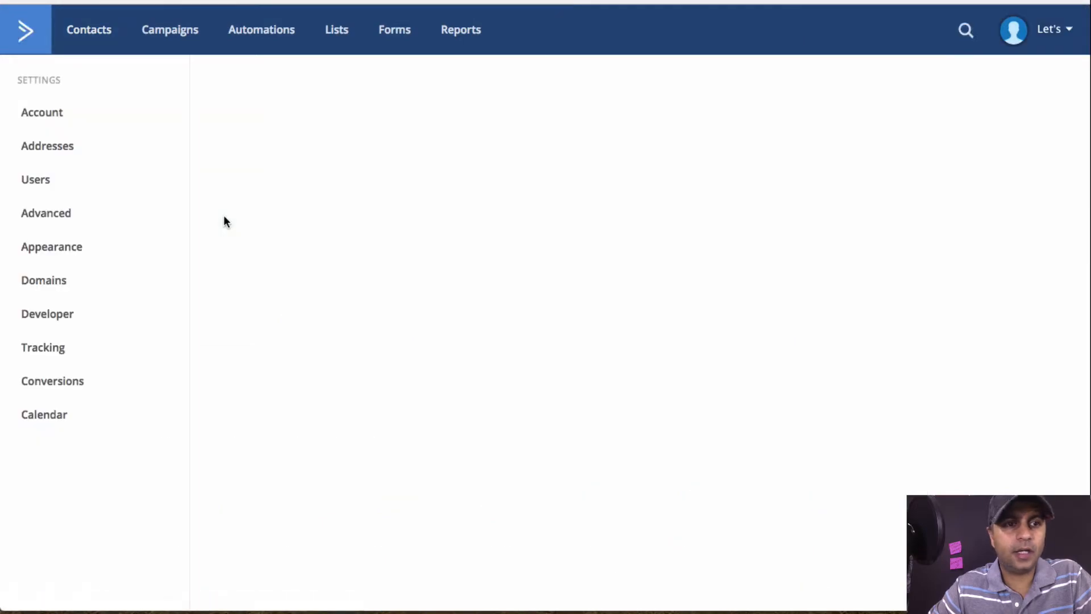
click(46, 213)
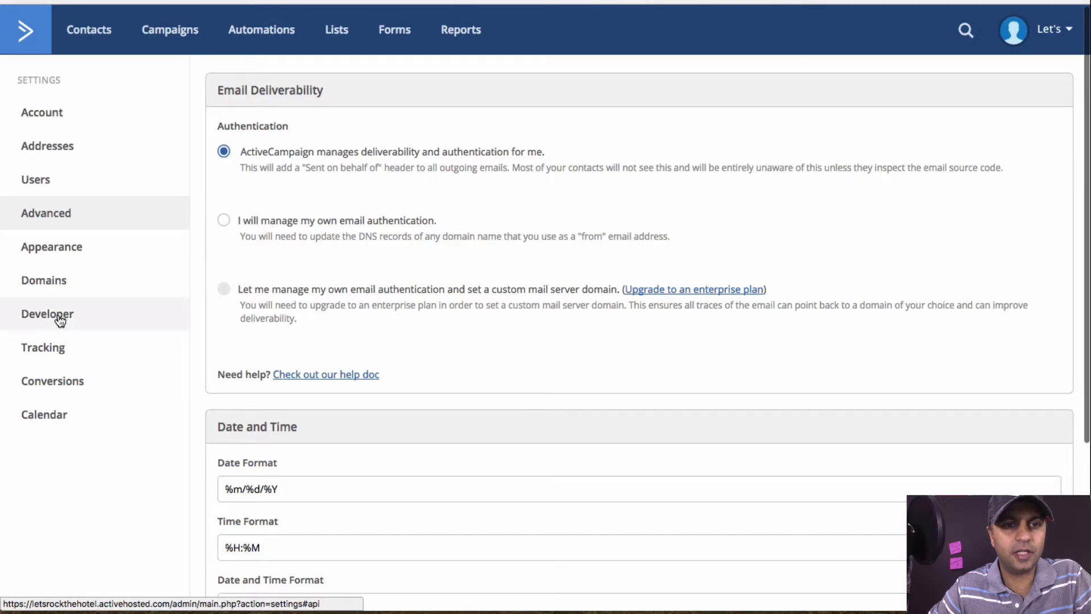
click(59, 321)
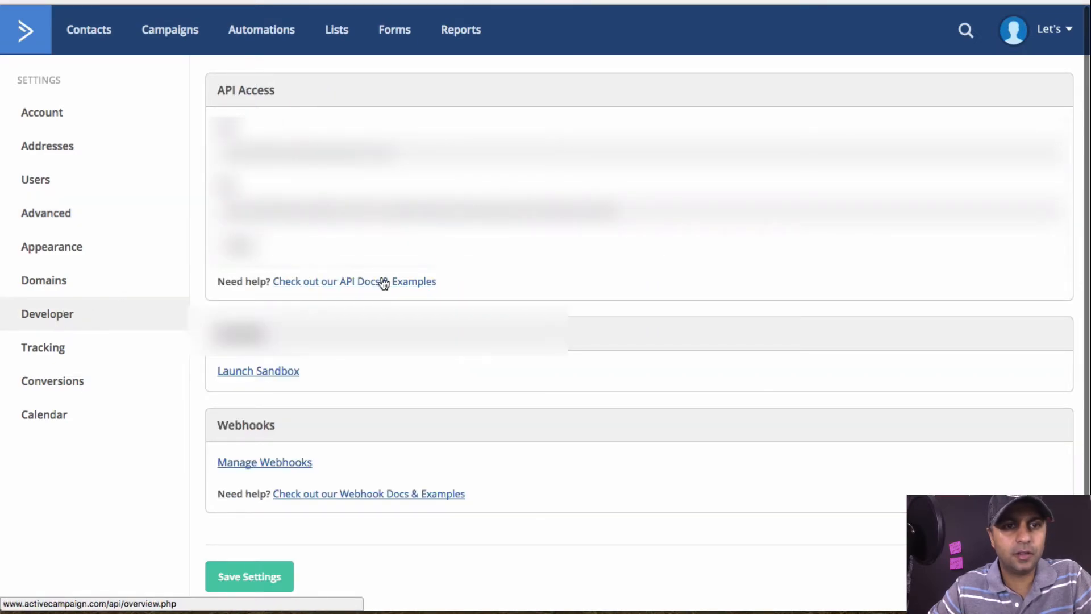
drag(418, 151, 211, 152)
key(ctrl+Up)
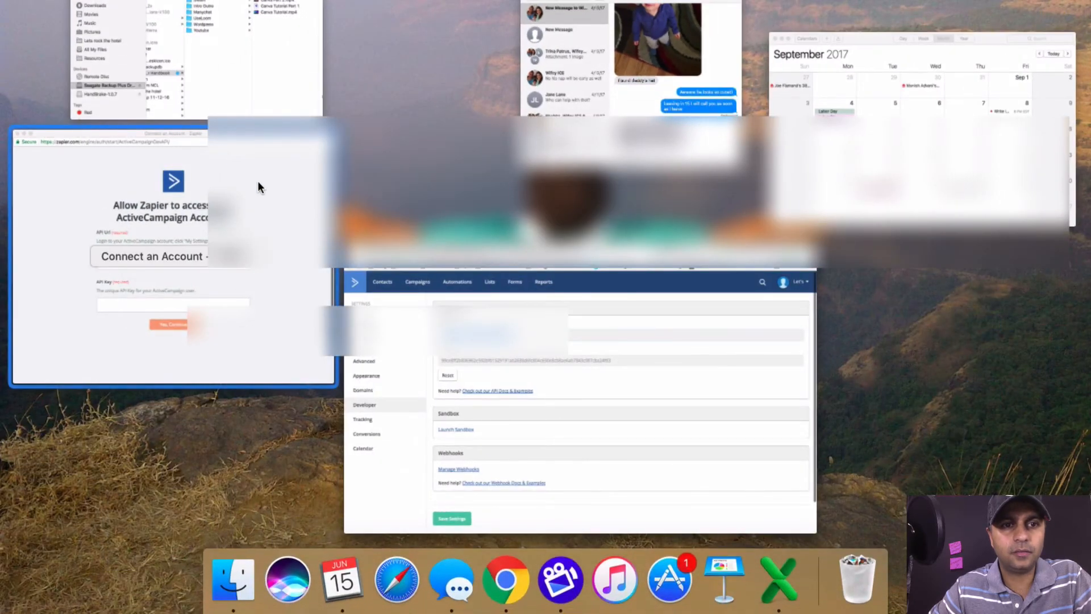
click(258, 182)
key(super+v)
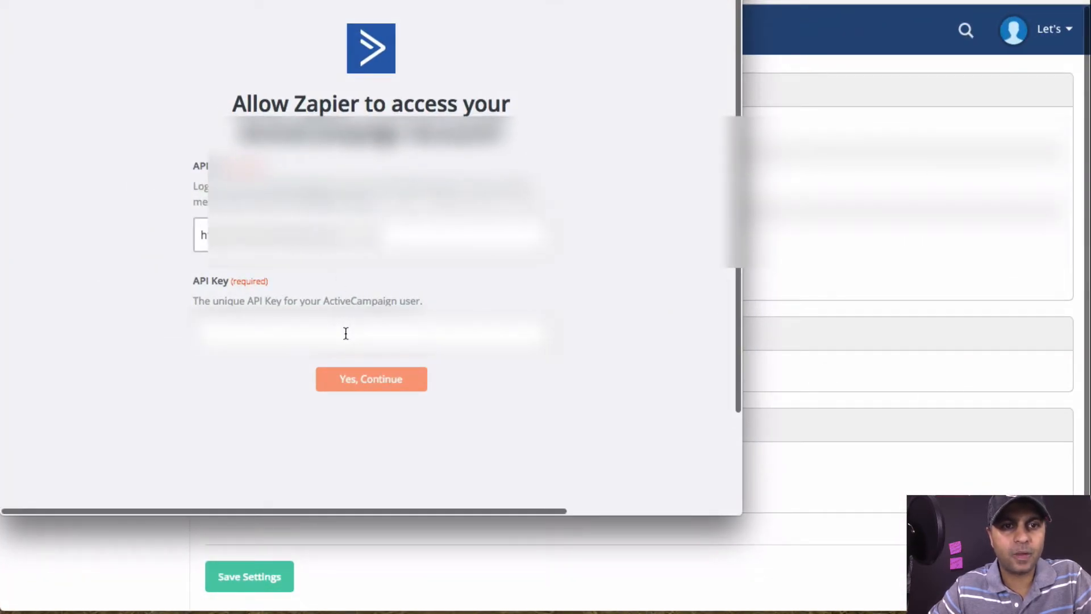
Paste the API key into the API Key field, authorize, and save ActiveCampaign Account #1.
click(780, 22)
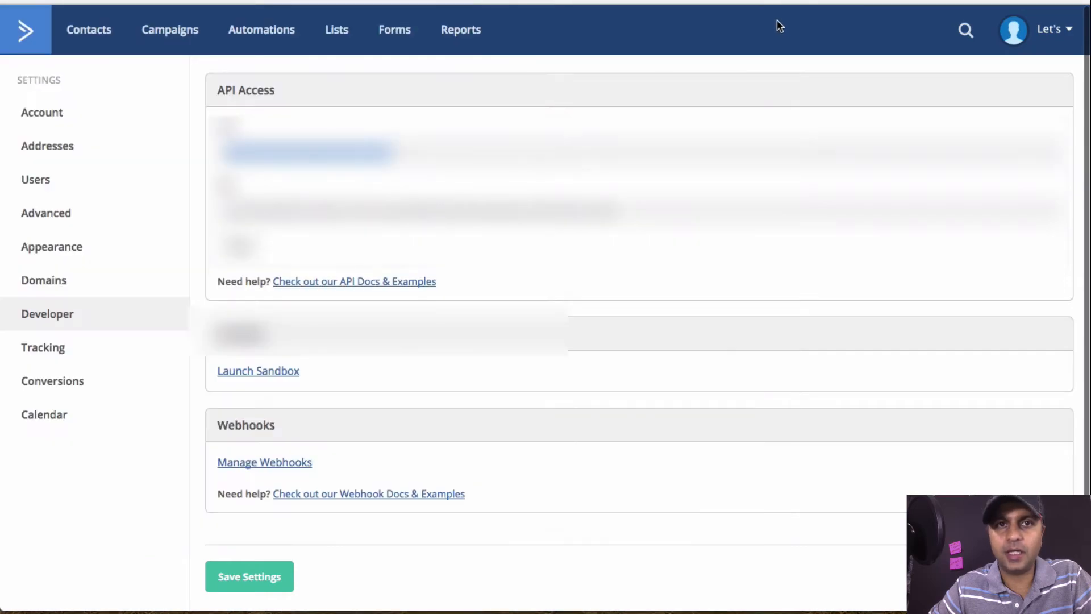
drag(615, 206, 190, 205)
key(ctrl+Up)
click(309, 225)
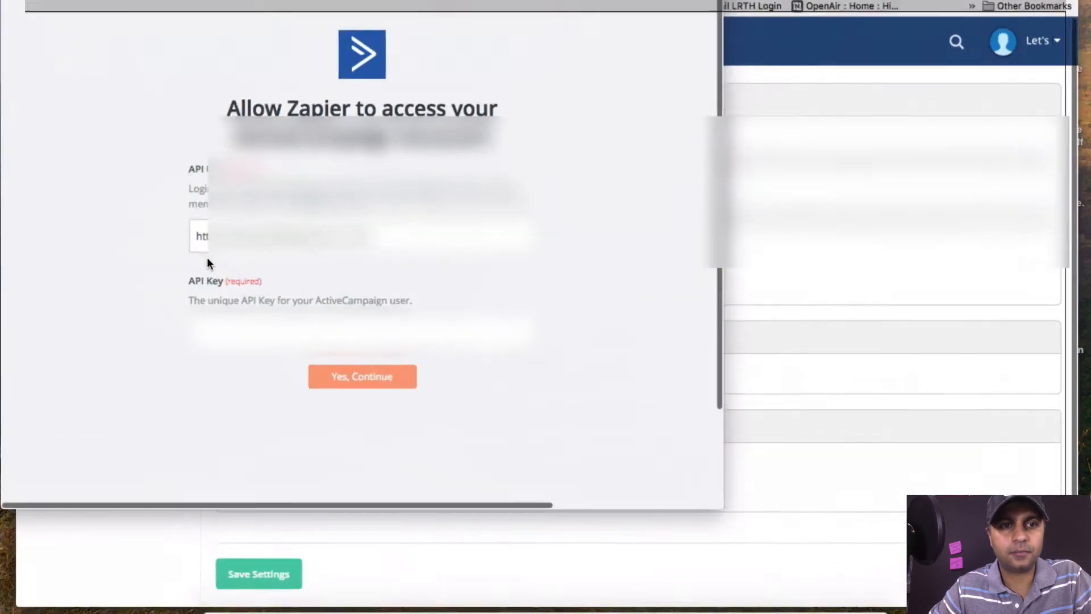
click(248, 333)
key(super+v)
click(369, 402)
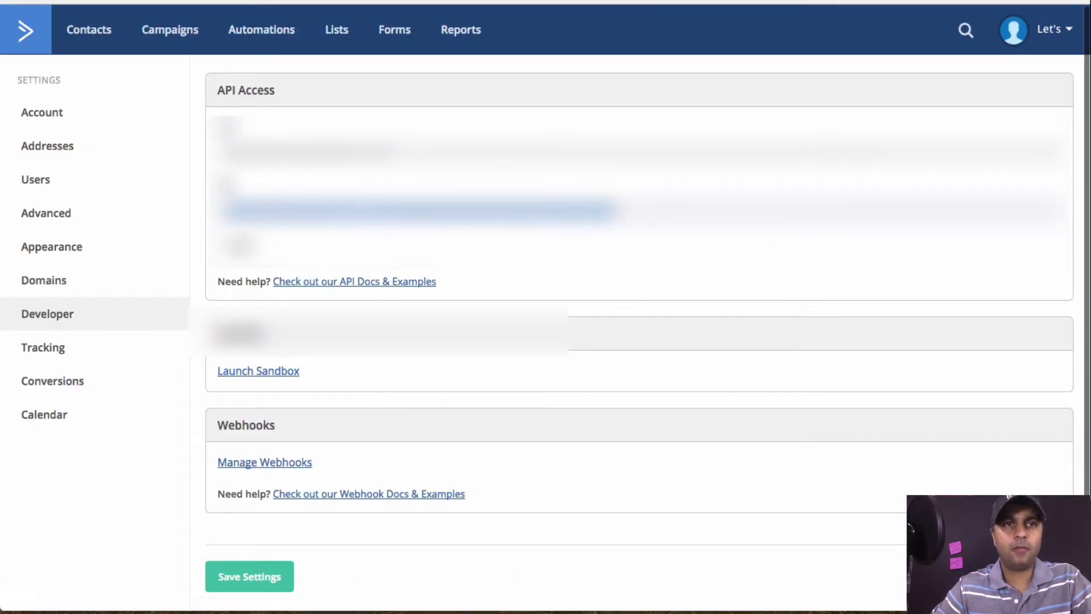
key(ctrl+Tab)
click(930, 406)
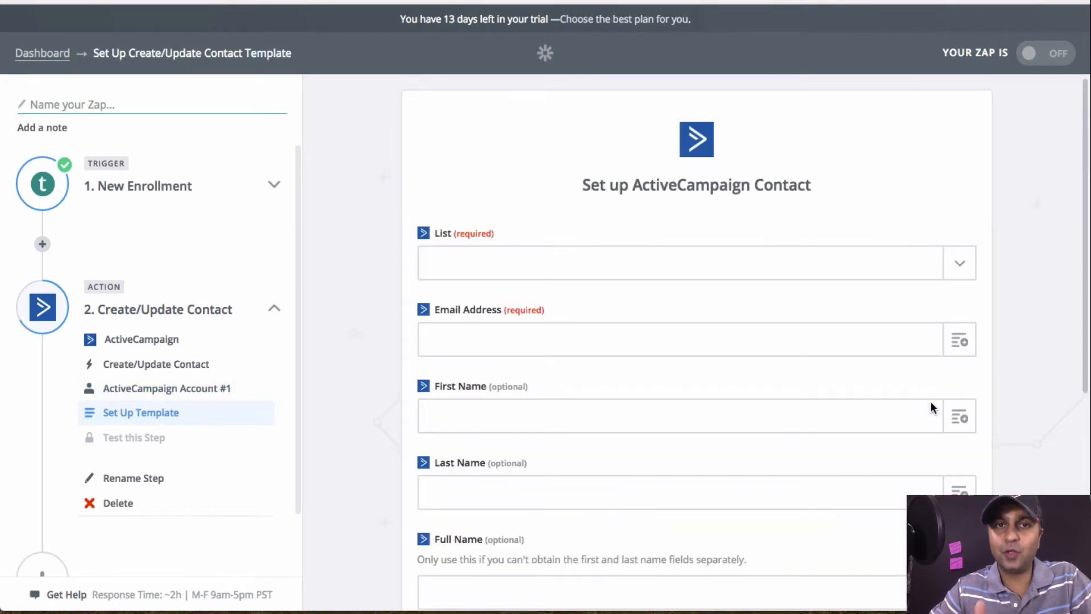
Send contacts to Demo List with User Email mapped to Email Address.
click(960, 276)
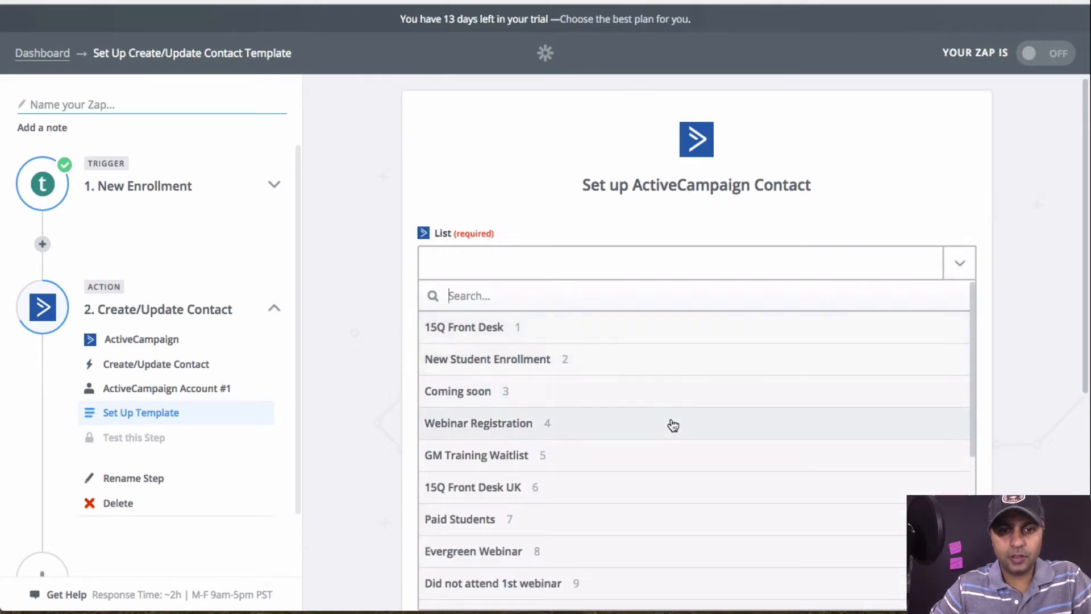
scroll(673, 426, down, 3)
scroll(672, 426, down, 2)
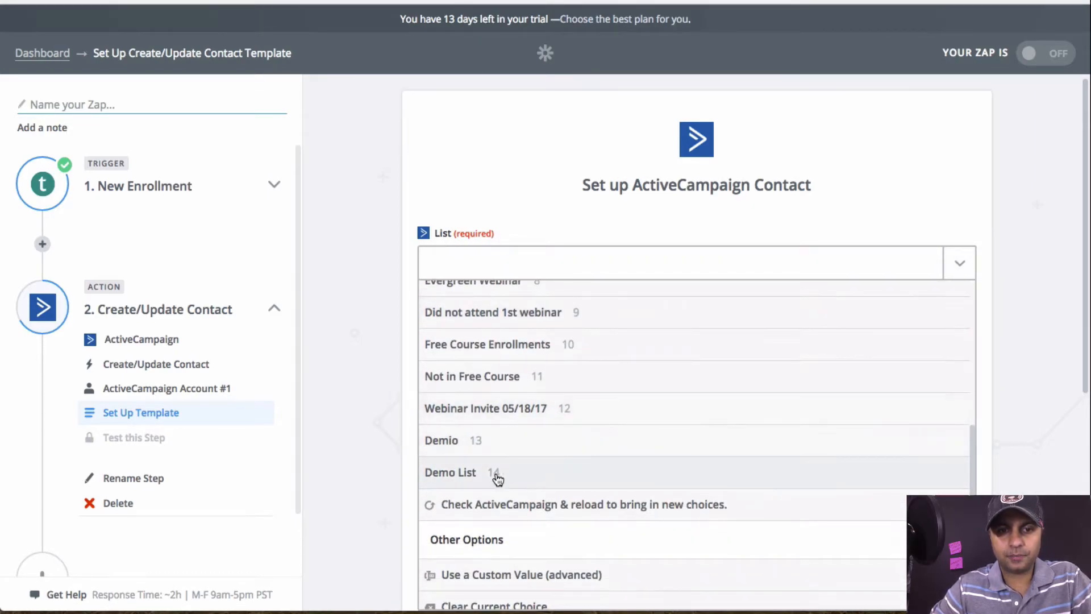
click(473, 480)
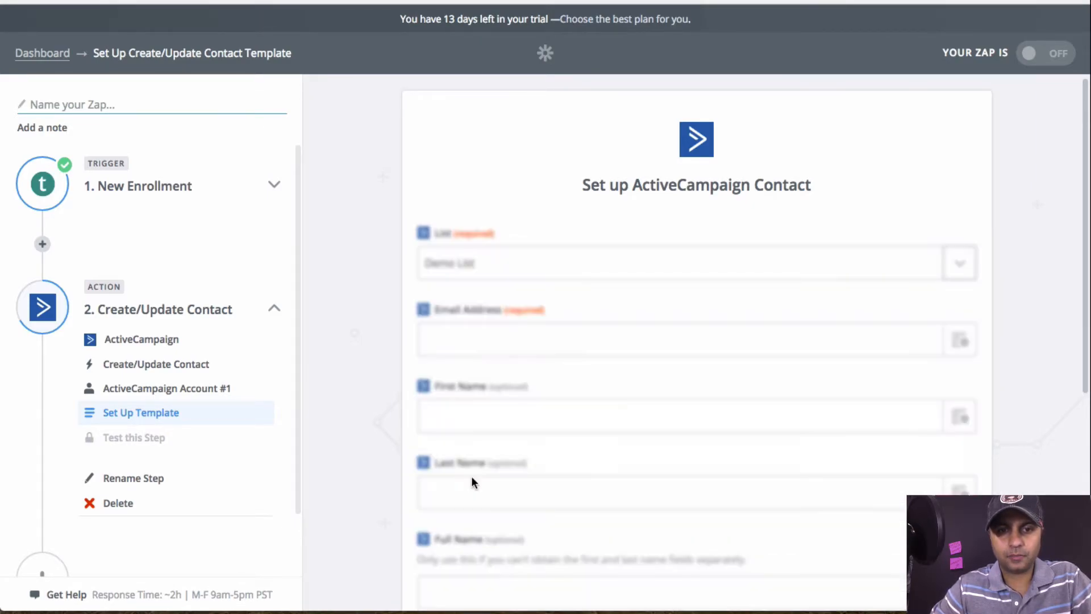
click(963, 345)
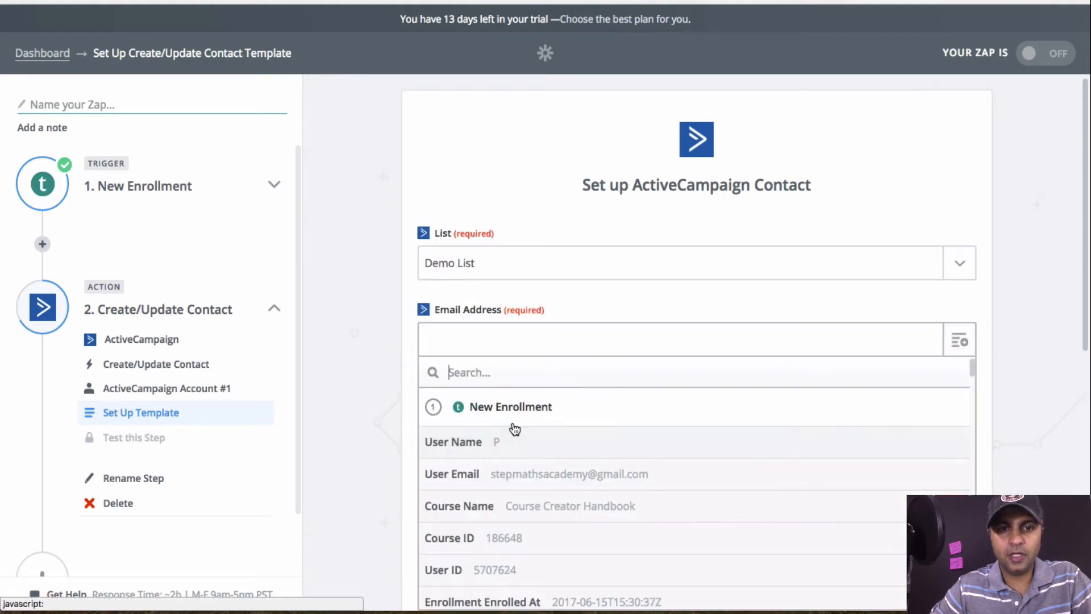
click(527, 479)
Fill First Name with User - Meta - Name, add the tag teachable-cch, and continue.
scroll(367, 431, down, 3)
click(974, 294)
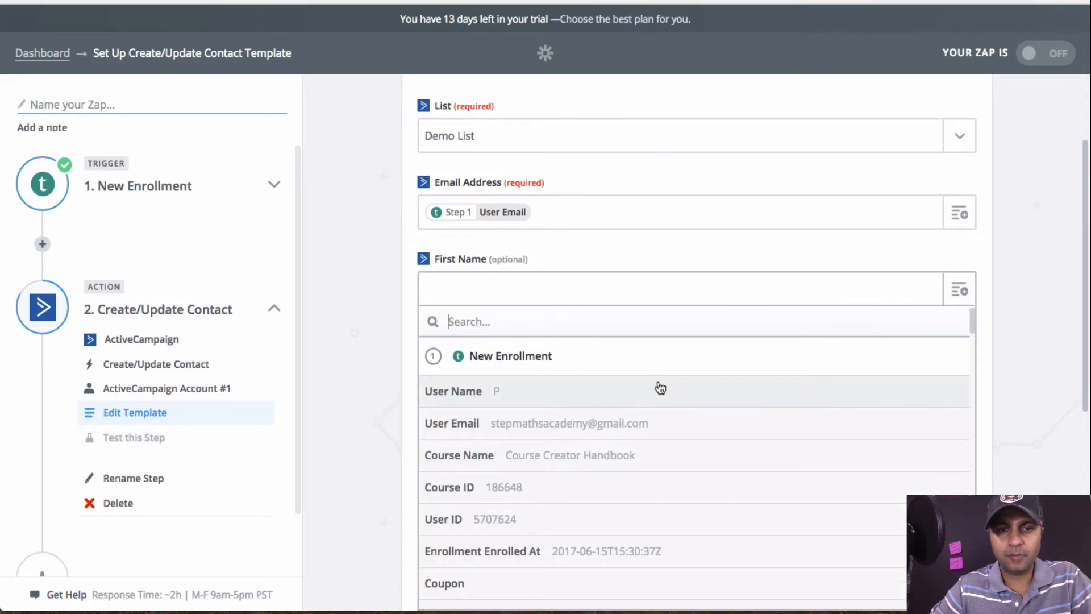
scroll(549, 454, down, 3)
scroll(550, 456, down, 5)
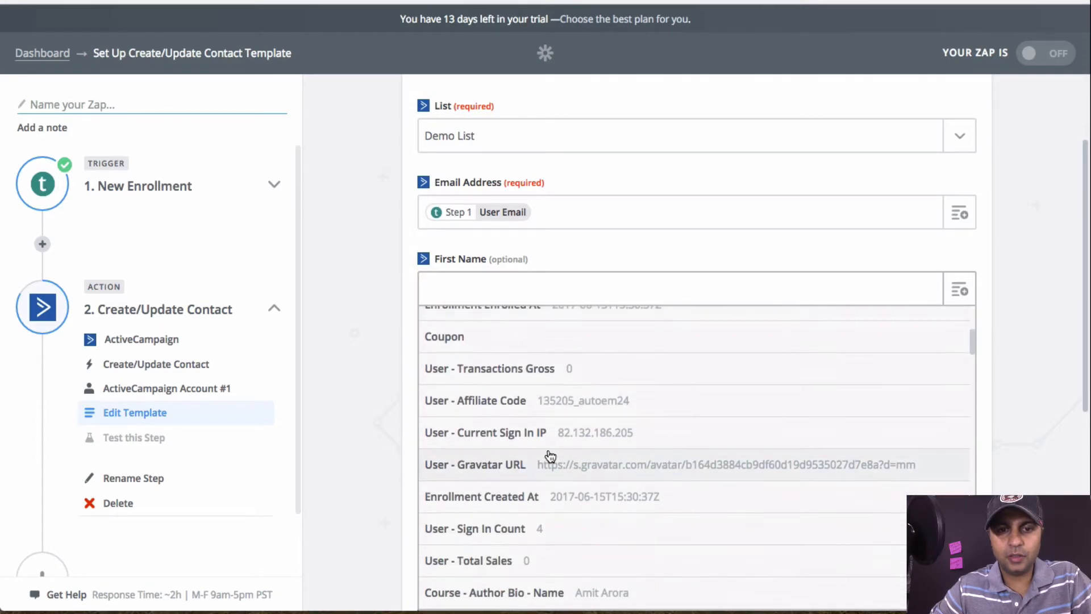
scroll(550, 457, down, 5)
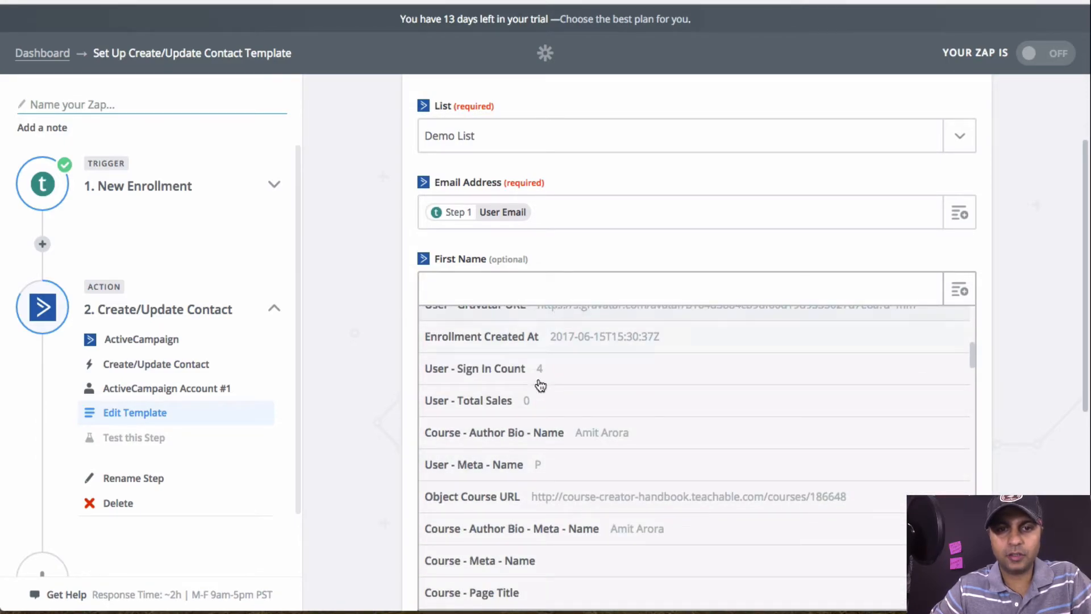
click(517, 465)
scroll(516, 467, down, 10)
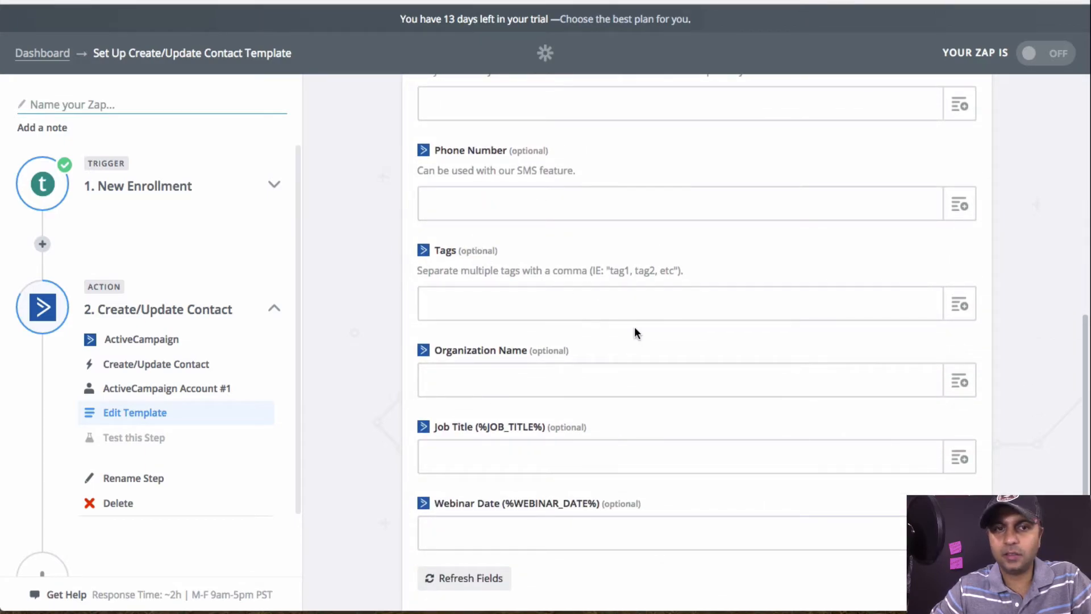
click(526, 304)
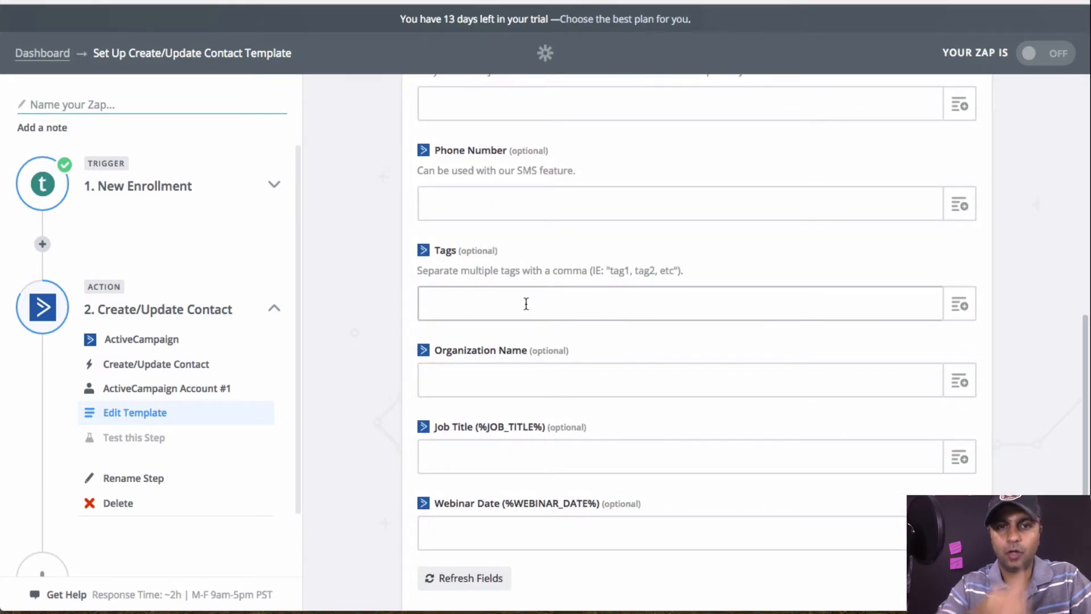
text(teachable-cch)
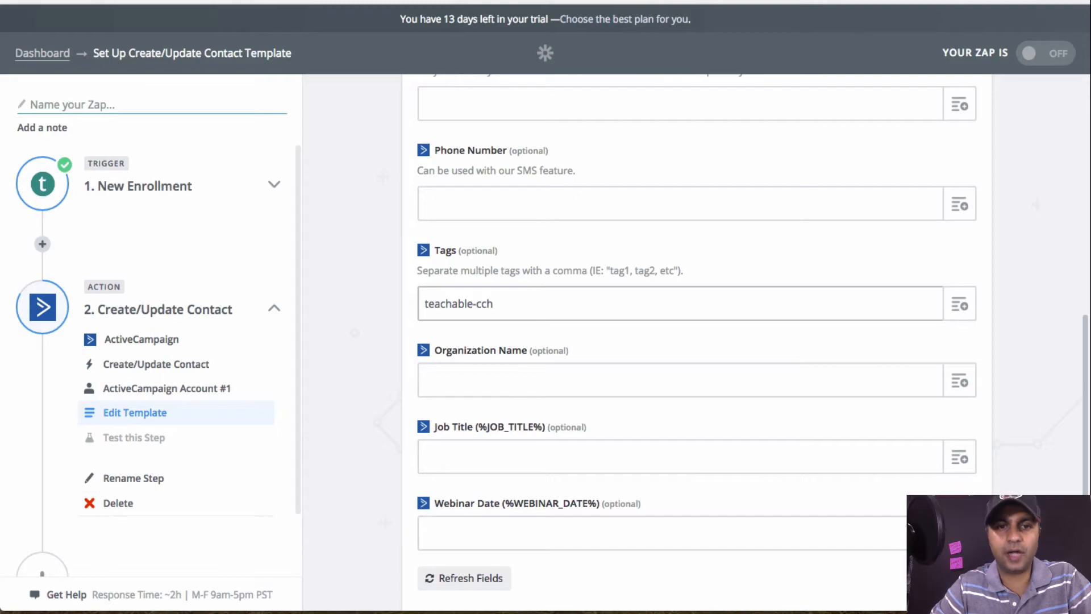
scroll(394, 433, down, 2)
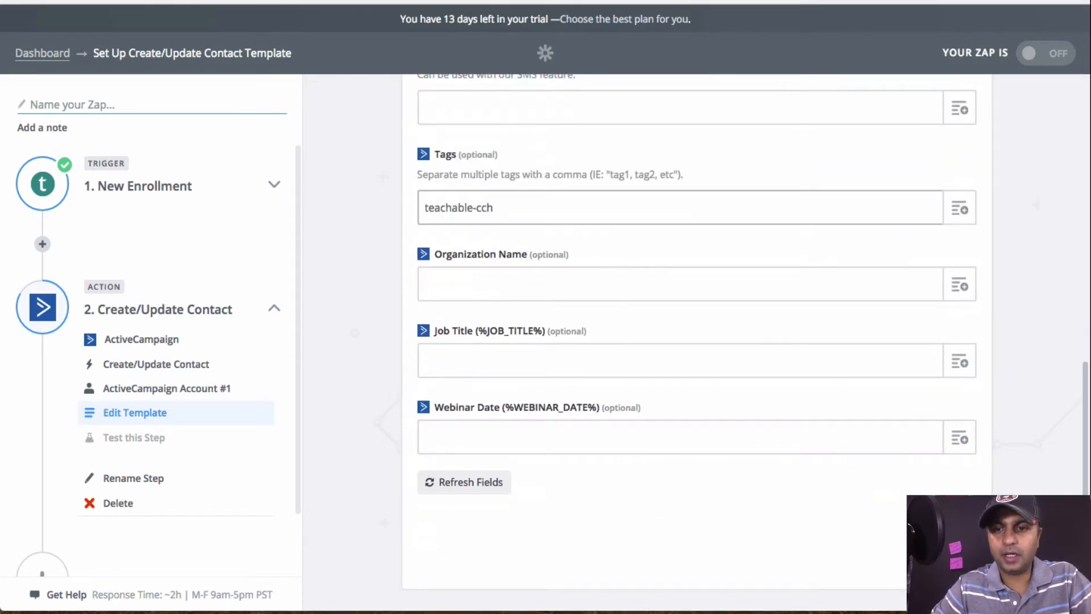
click(941, 539)
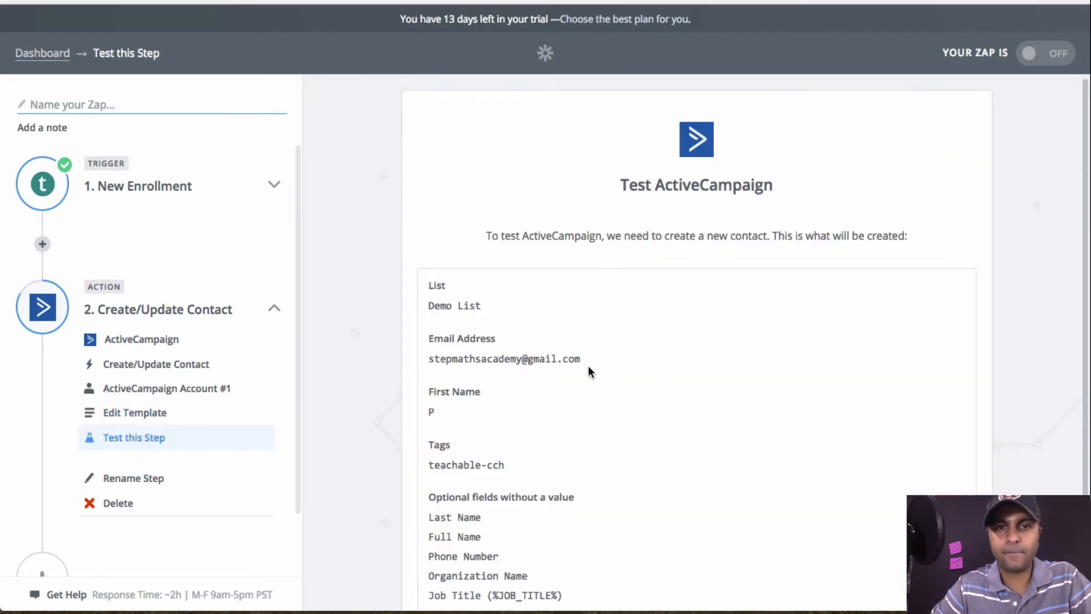
Send a test contact to ActiveCampaign and proceed to the final Zap setup.
scroll(588, 366, down, 3)
click(885, 542)
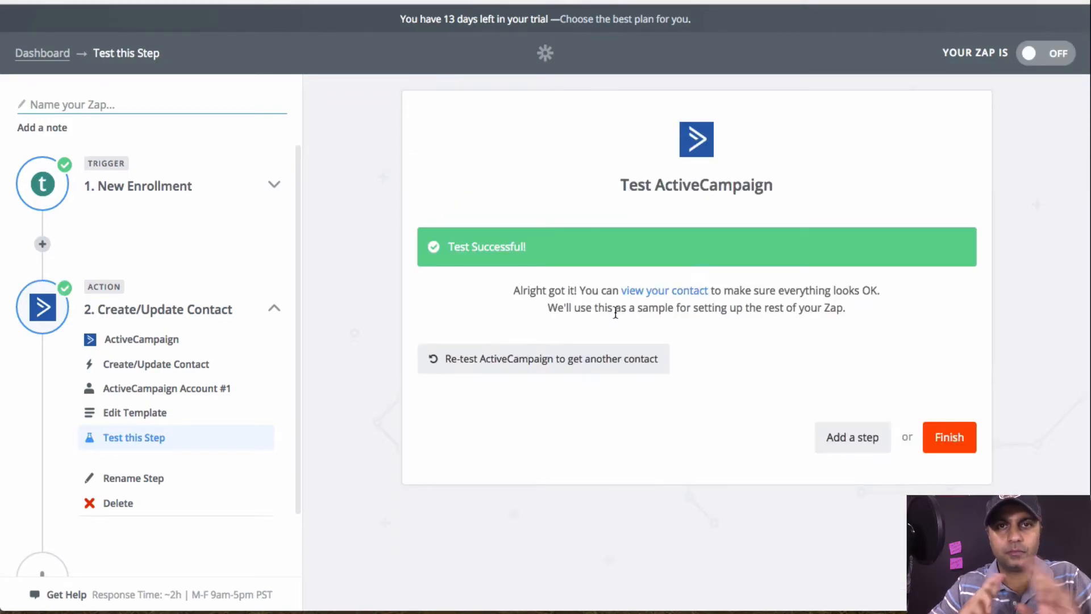
click(958, 445)
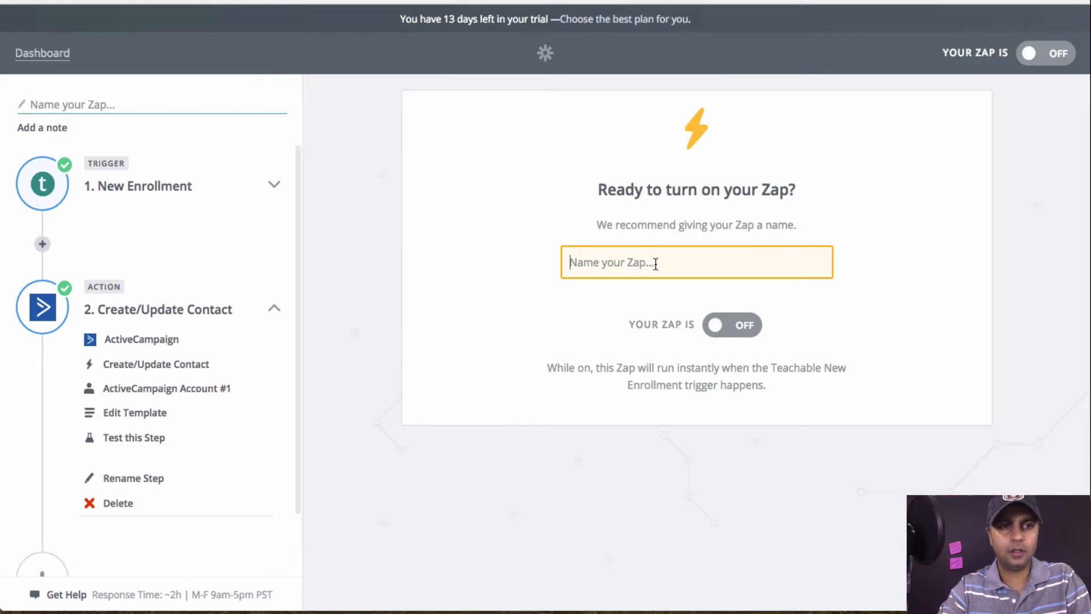
Name the Zap 'Teachable > Active Campaign' and switch it on.
text(Teachbl)
key(BackSpace)
key(BackSpace)
text(able > Active A)
key(BackSpace)
text(Campi)
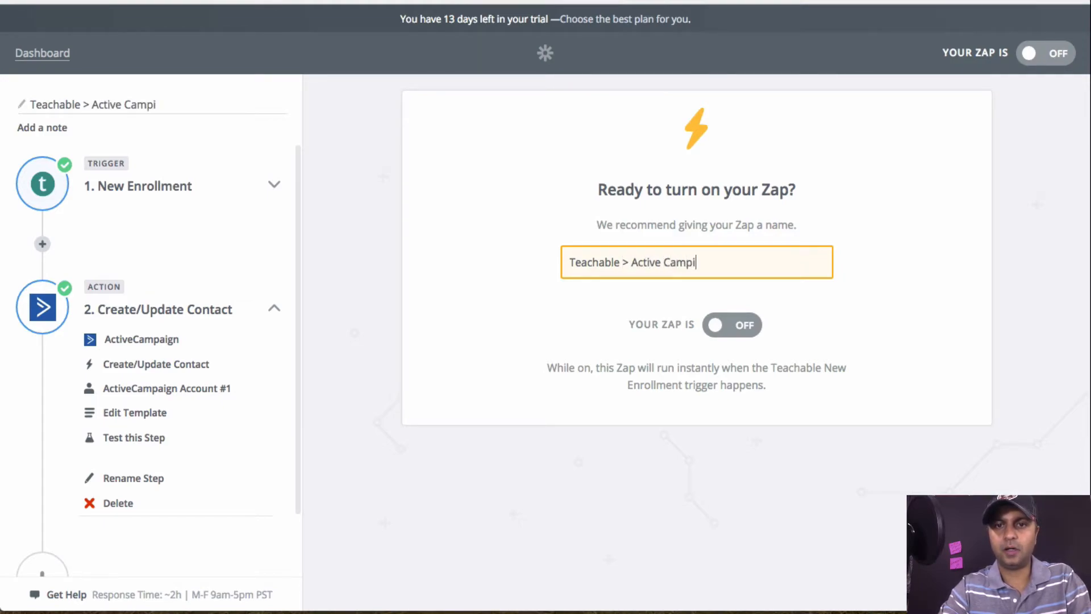
key(BackSpace)
text(aign)
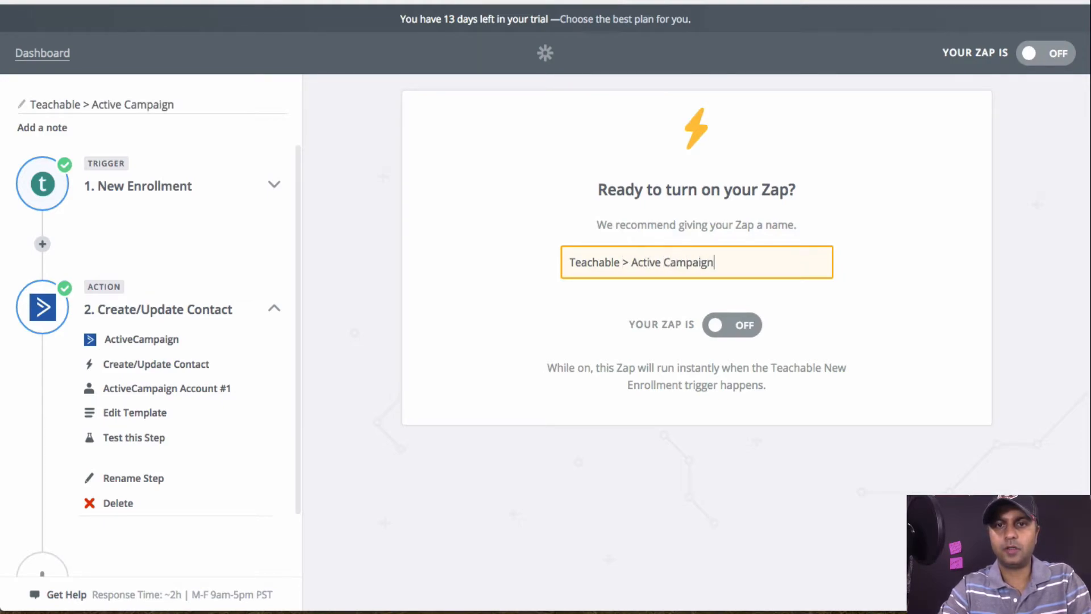
click(725, 330)
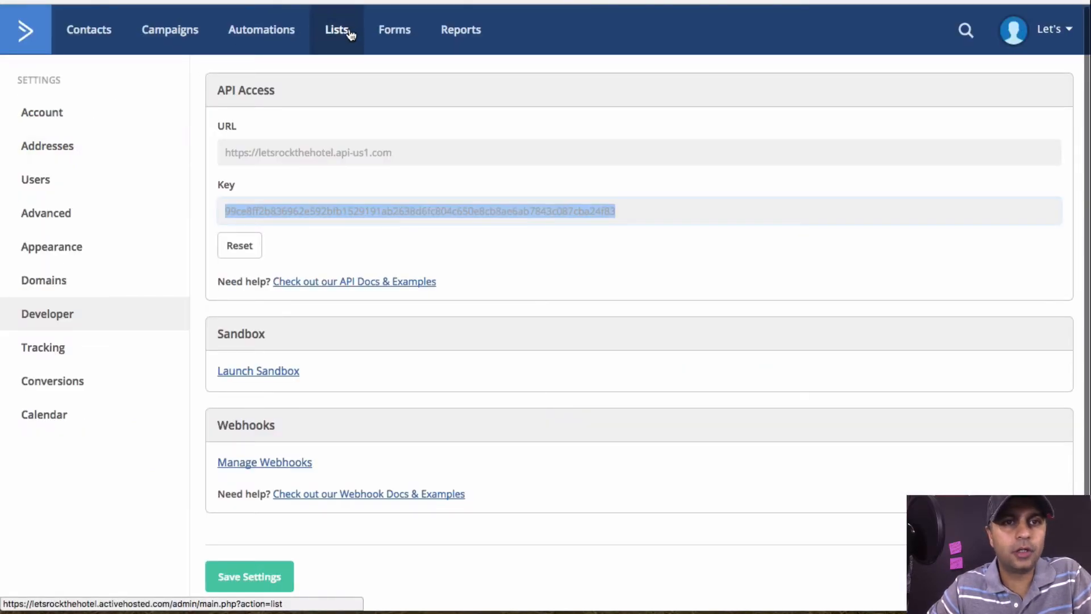
Open ActiveCampaign's Lists and browse back through the Tags pages.
click(345, 33)
click(345, 33)
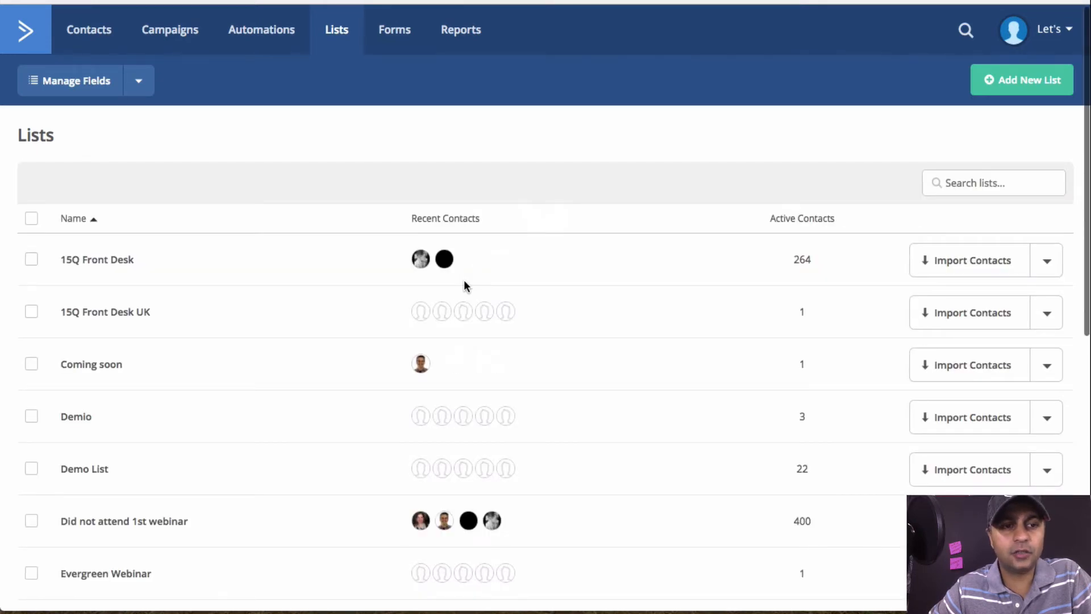
scroll(464, 280, down, 6)
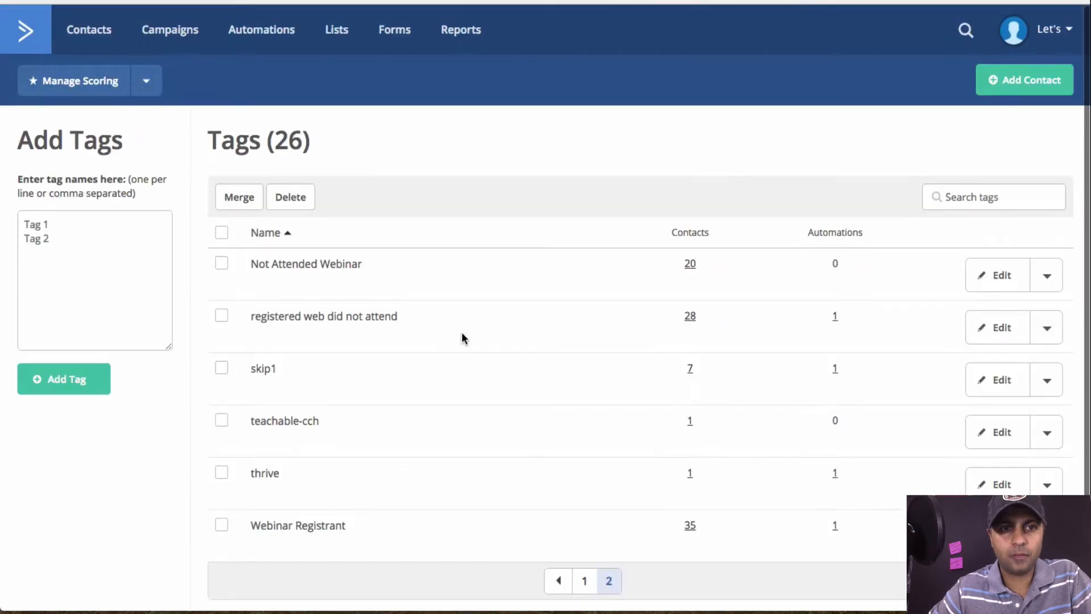
click(583, 525)
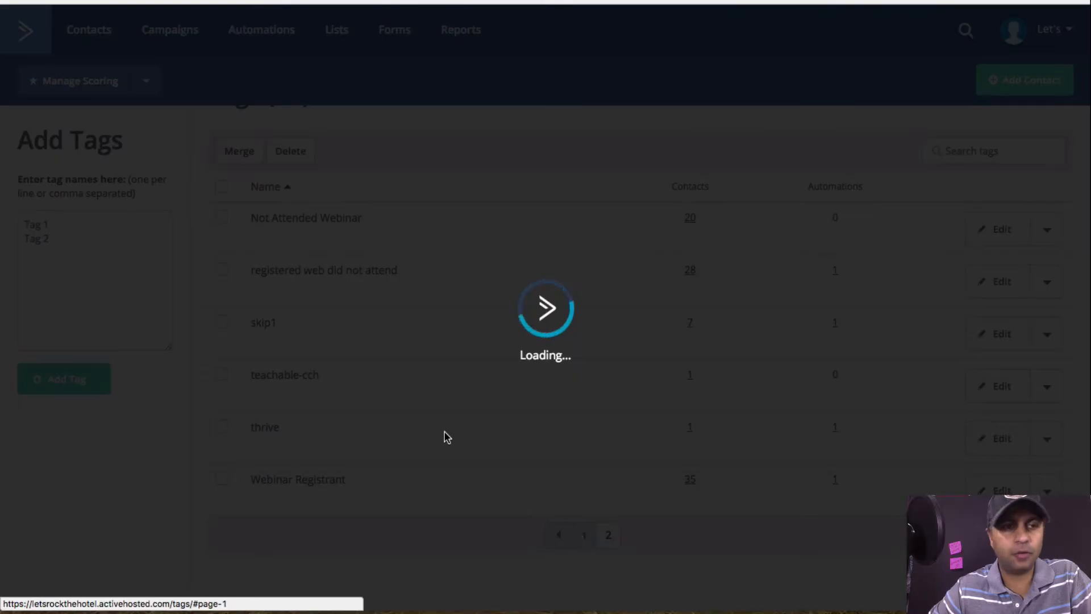
scroll(216, 254, up, 1)
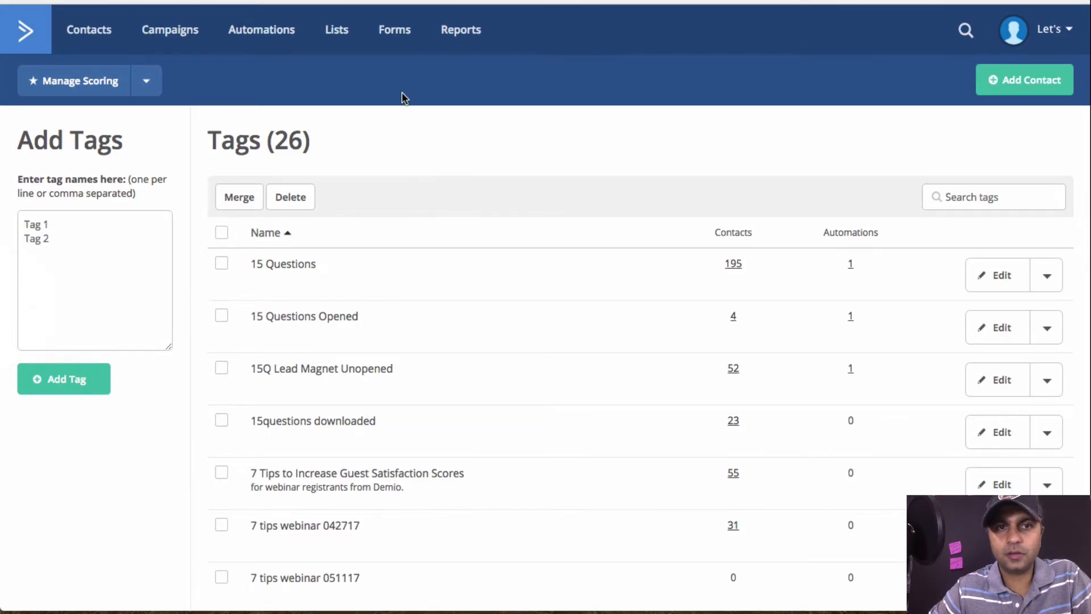
View the Contacts table filtered to Demo List, showing its 23 contacts.
click(336, 39)
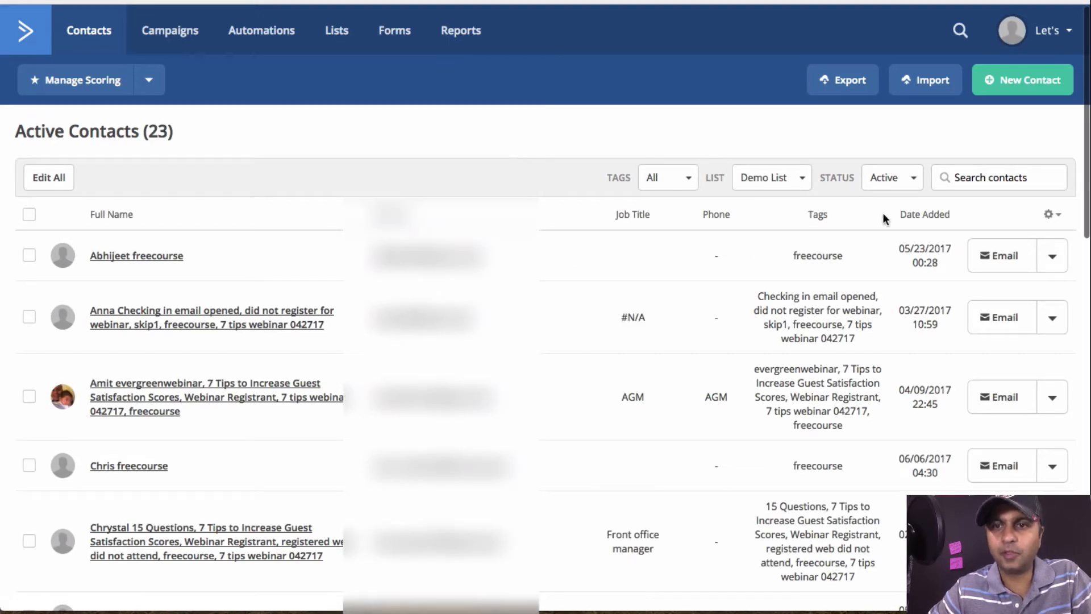
click(1059, 221)
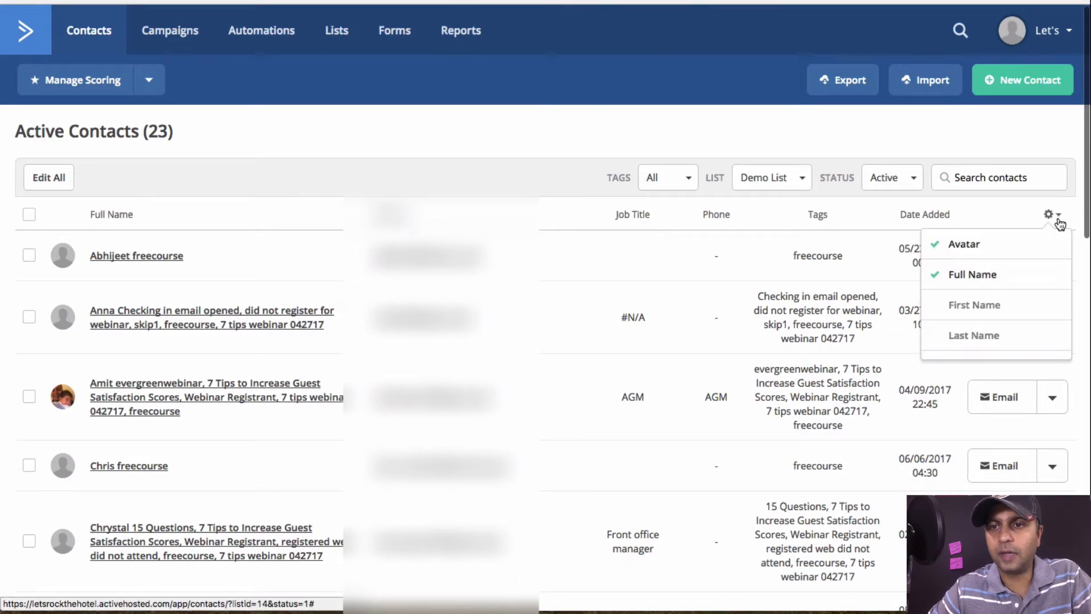
scroll(1040, 289, down, 10)
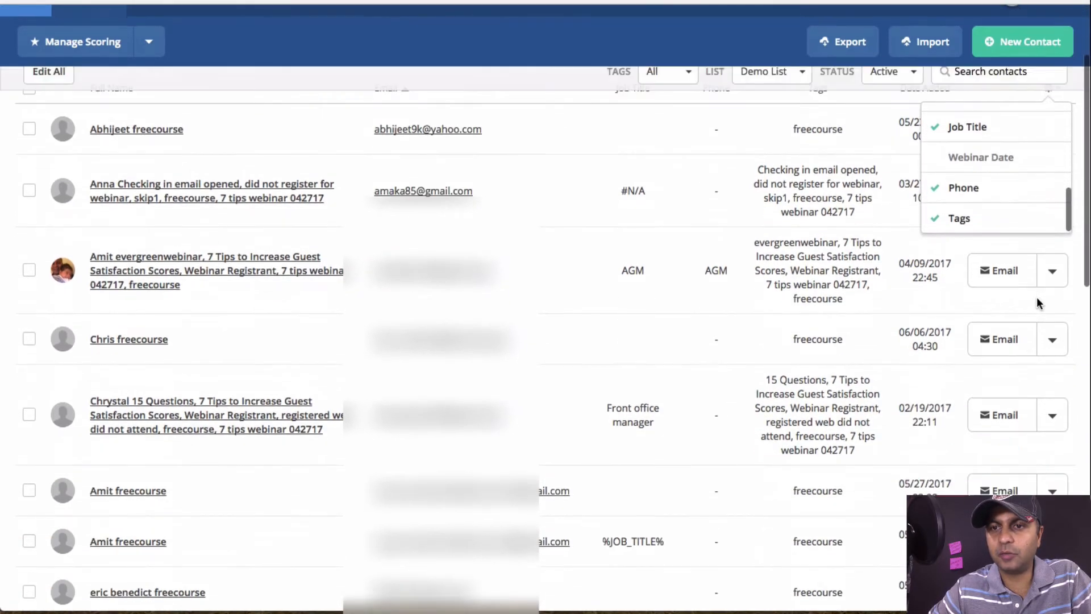
scroll(1036, 296, up, 10)
click(888, 132)
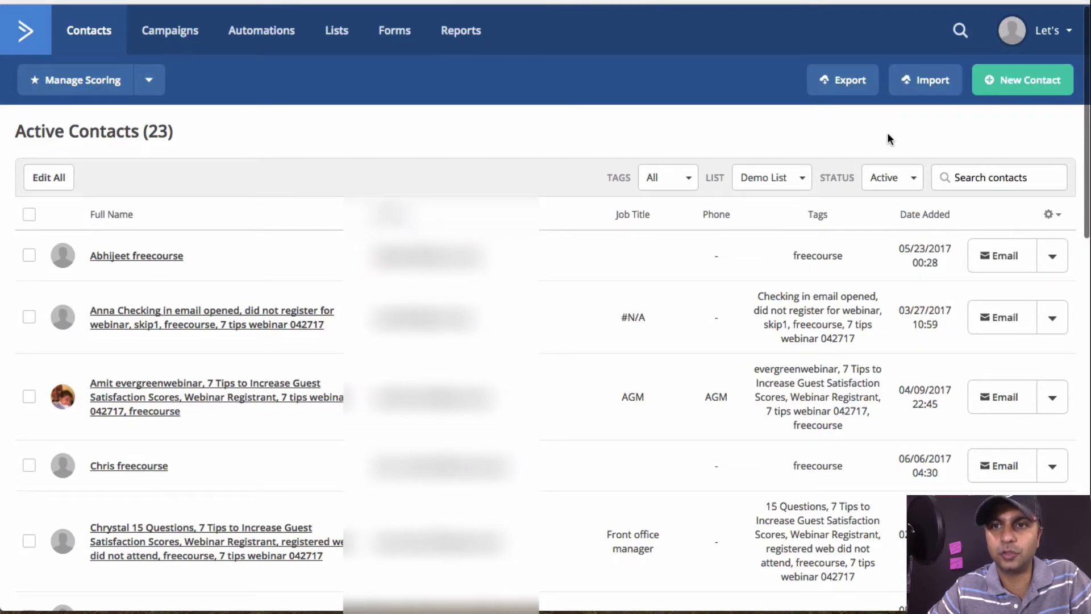
click(806, 183)
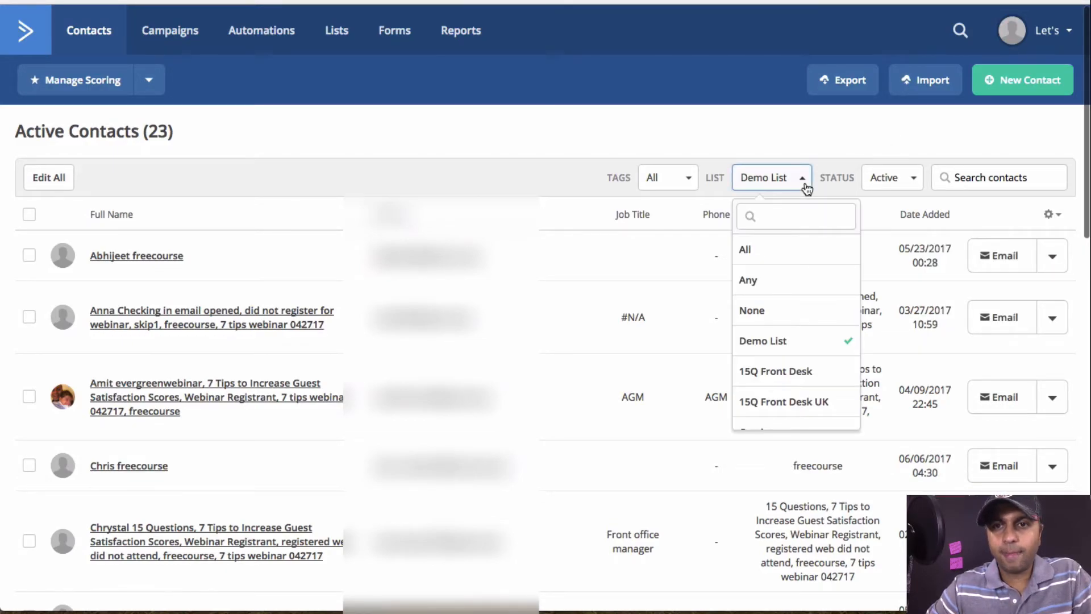
click(805, 185)
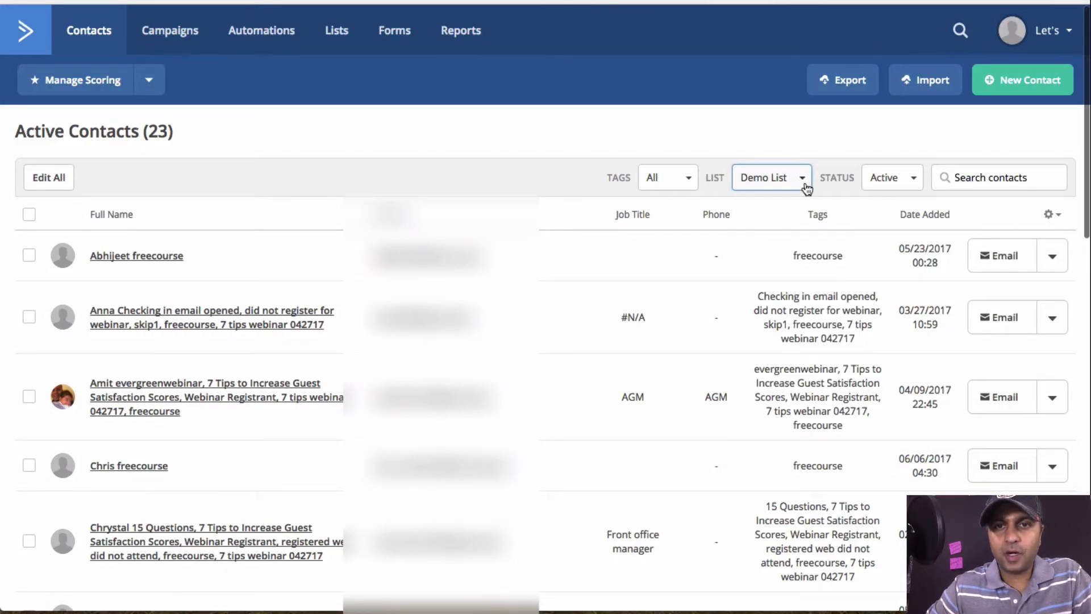
click(258, 46)
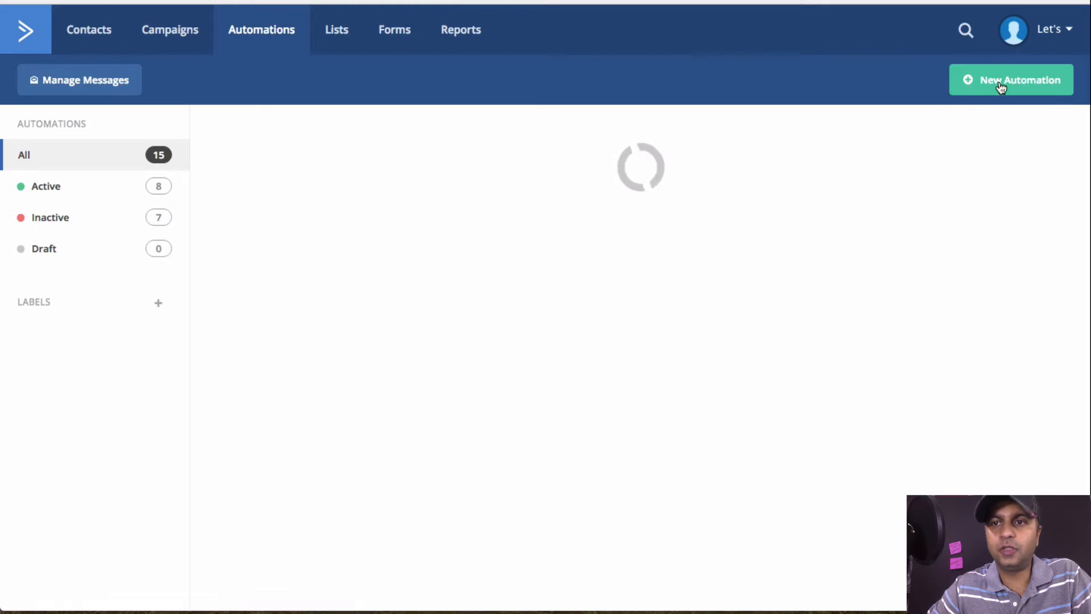
Create Automation 16 from scratch, triggered when a contact subscribes to Demo List.
click(999, 83)
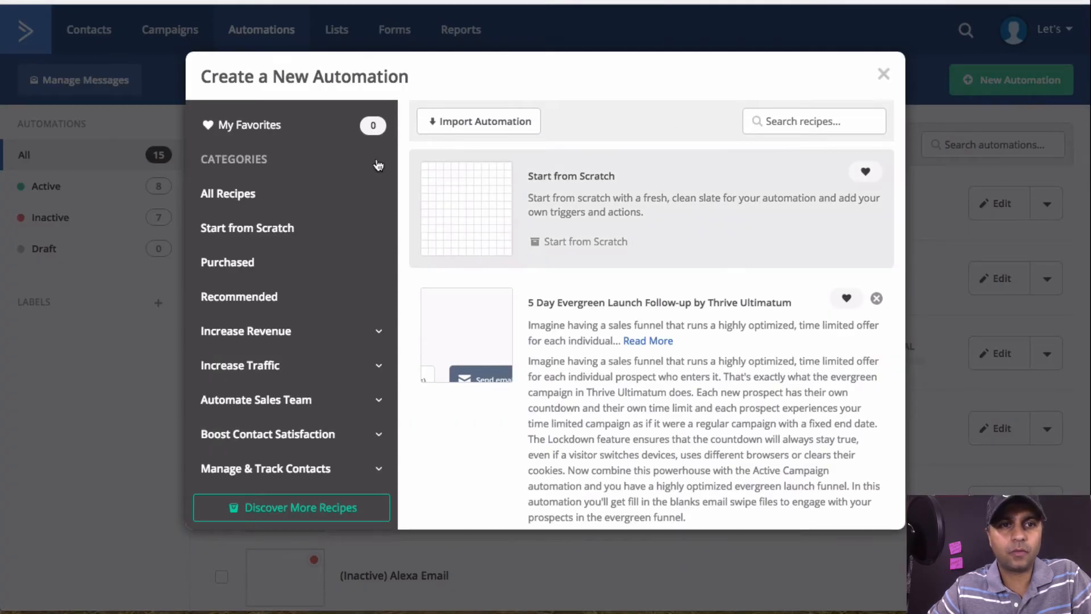
click(513, 210)
click(864, 508)
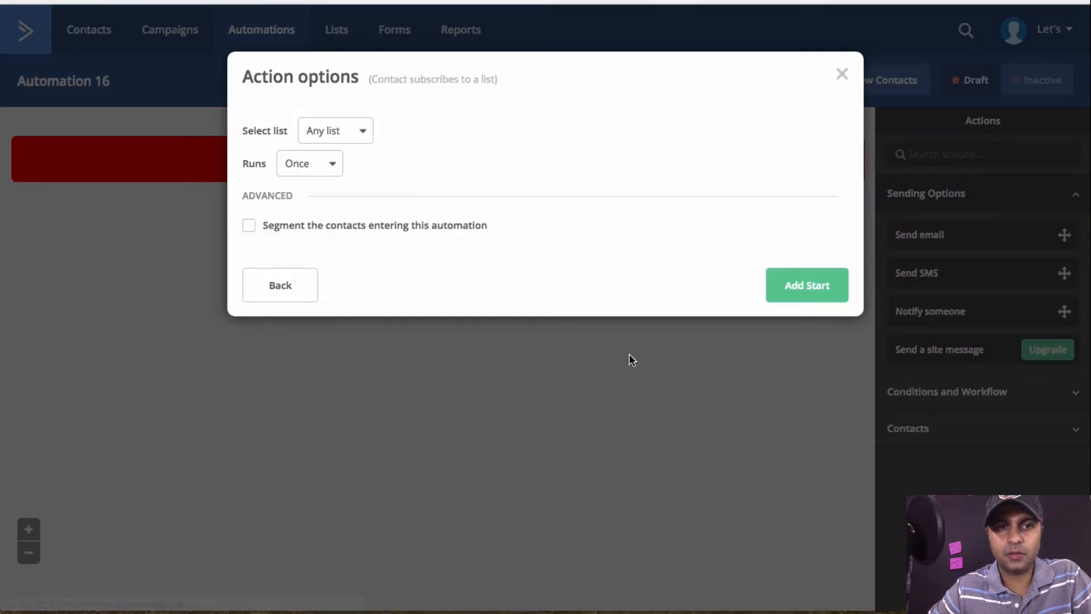
click(342, 136)
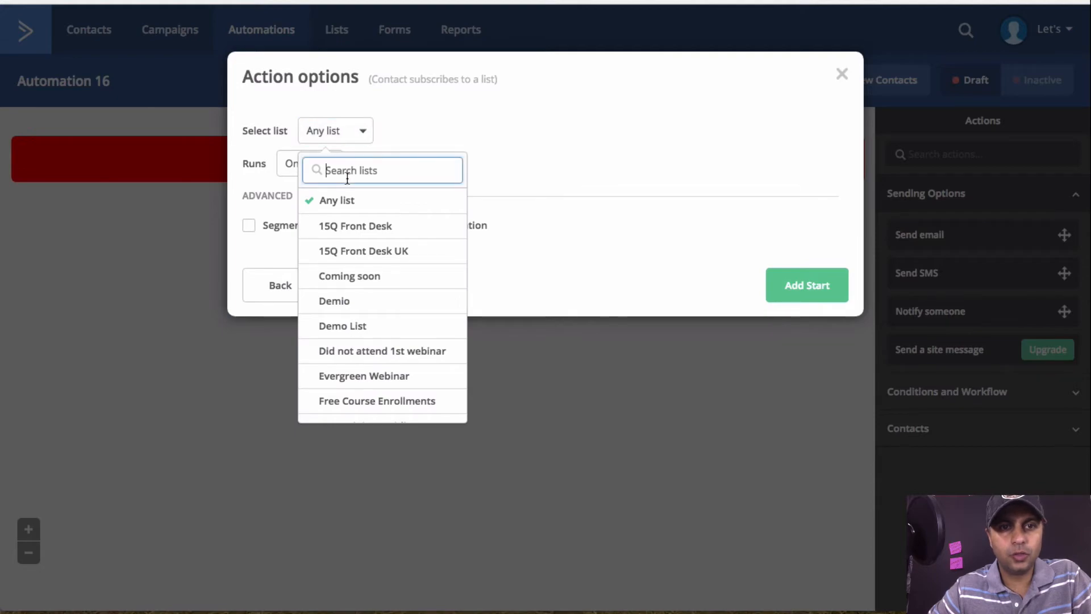
text(demo)
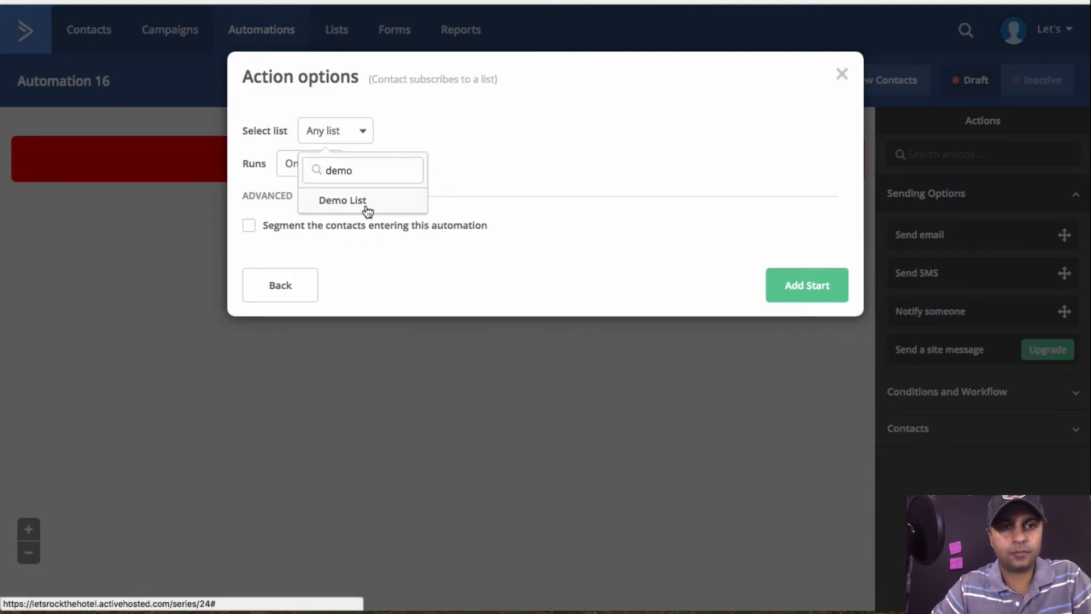
click(359, 201)
click(828, 296)
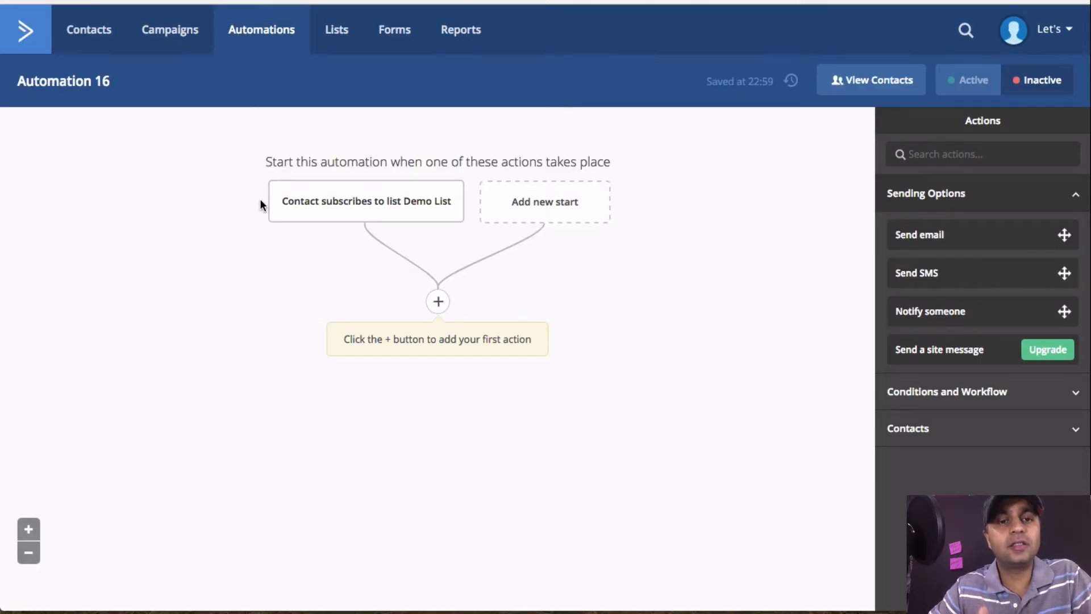
Add an action slot under the trigger, then read and close Trello's Zapier card.
click(439, 302)
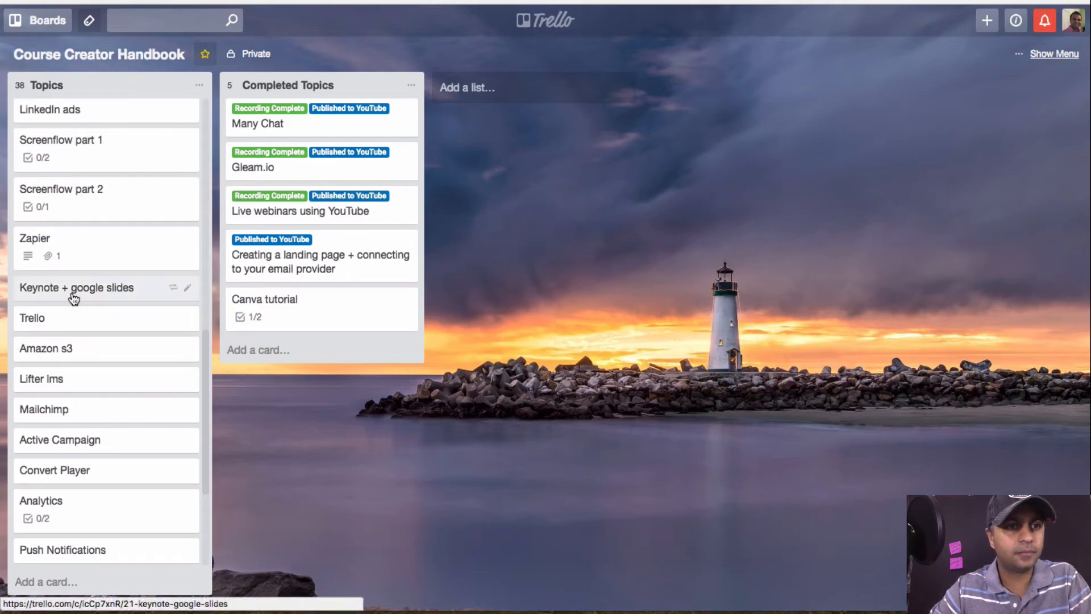
click(80, 244)
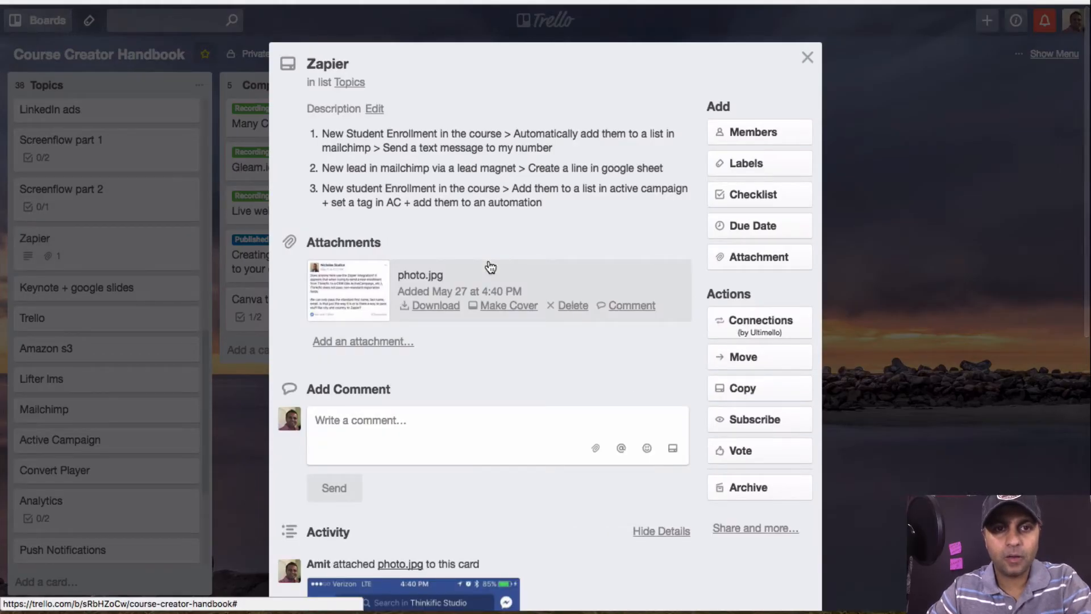
click(628, 39)
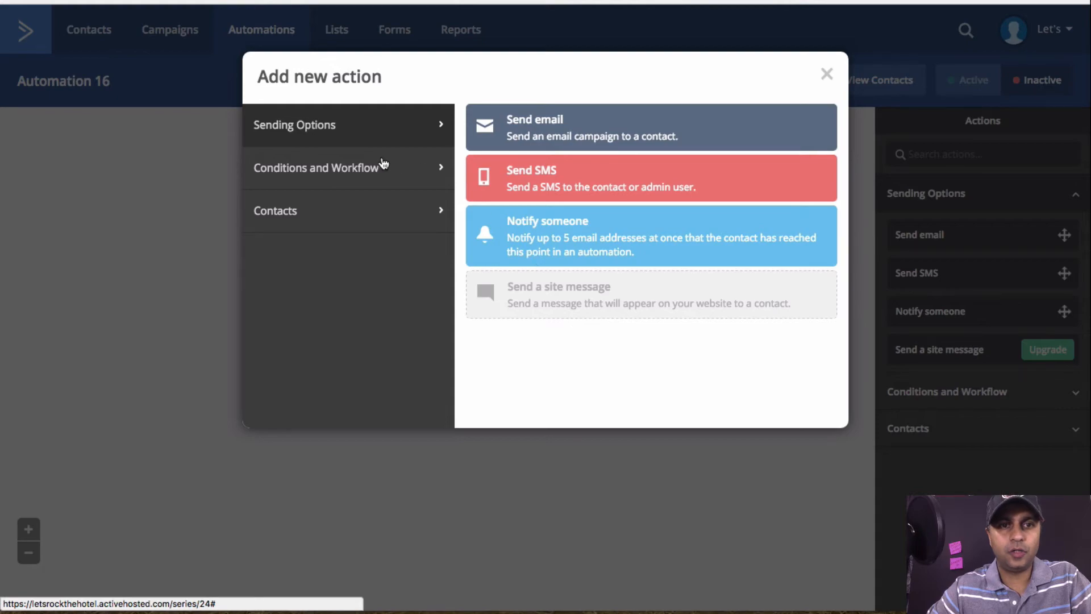
Add a Contacts step that tags contacts 'newenrollment - teachable' and save it.
click(380, 165)
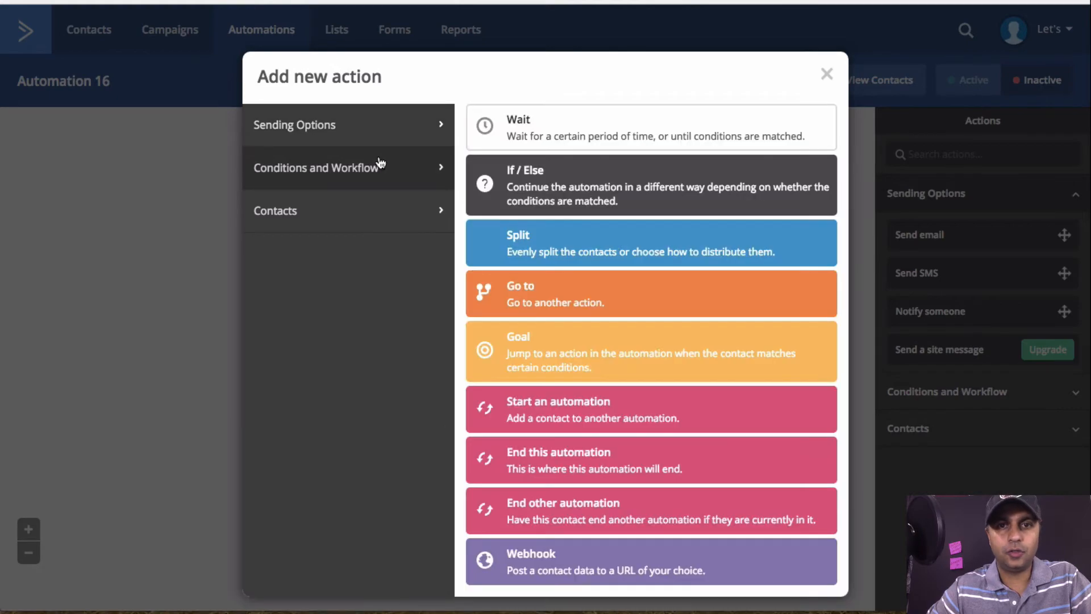
click(359, 219)
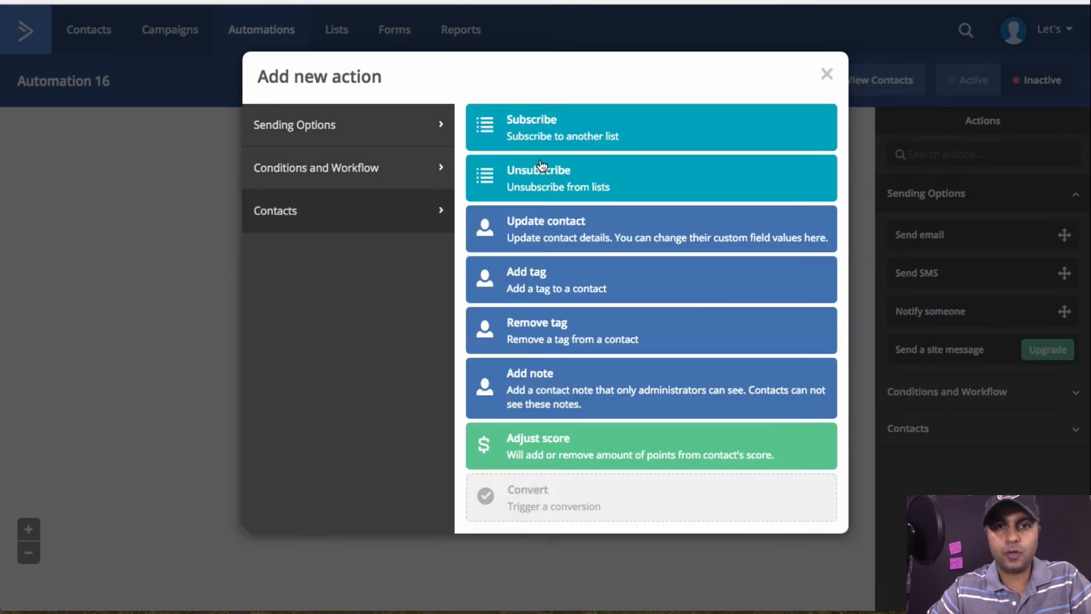
click(599, 277)
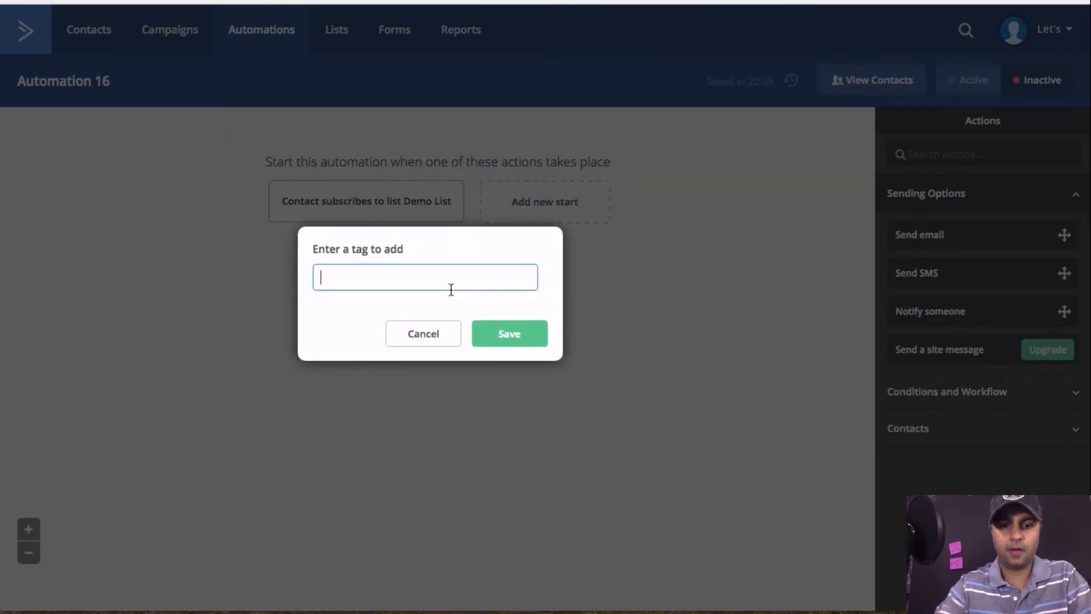
text(new)
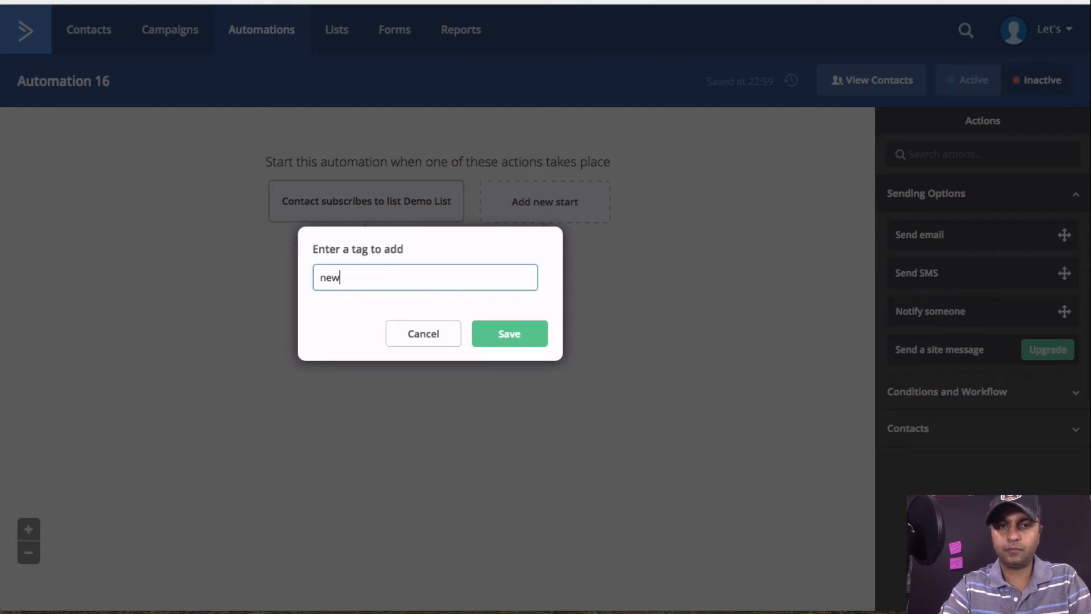
text(ev)
key(BackSpace)
key(BackSpace)
text(enrollment - teachable)
click(509, 332)
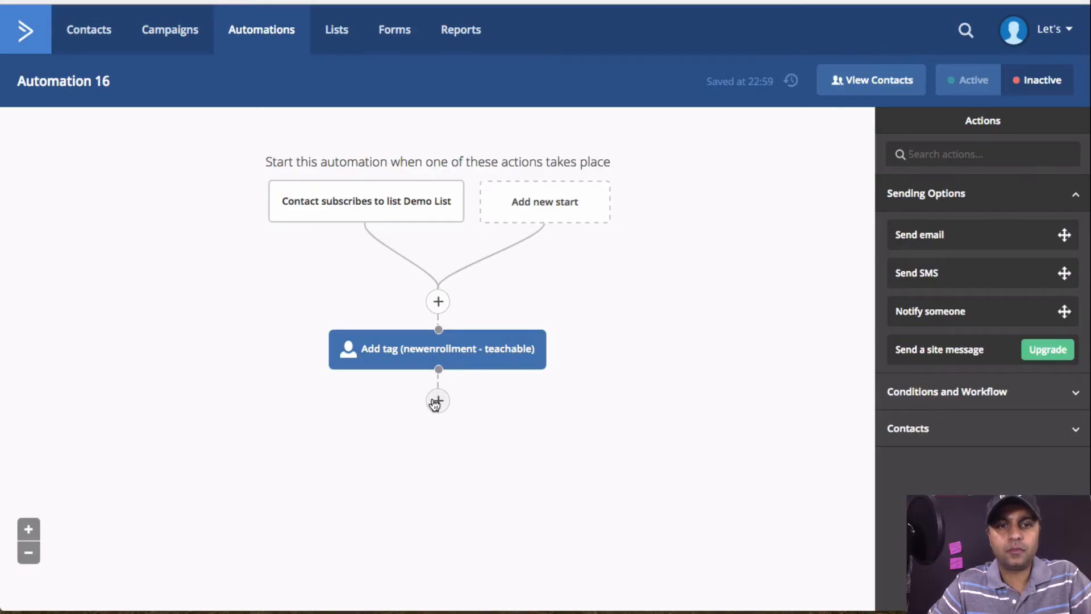
Add a following step that starts the 10 Day Evergreen Campaign automation and save it.
click(437, 402)
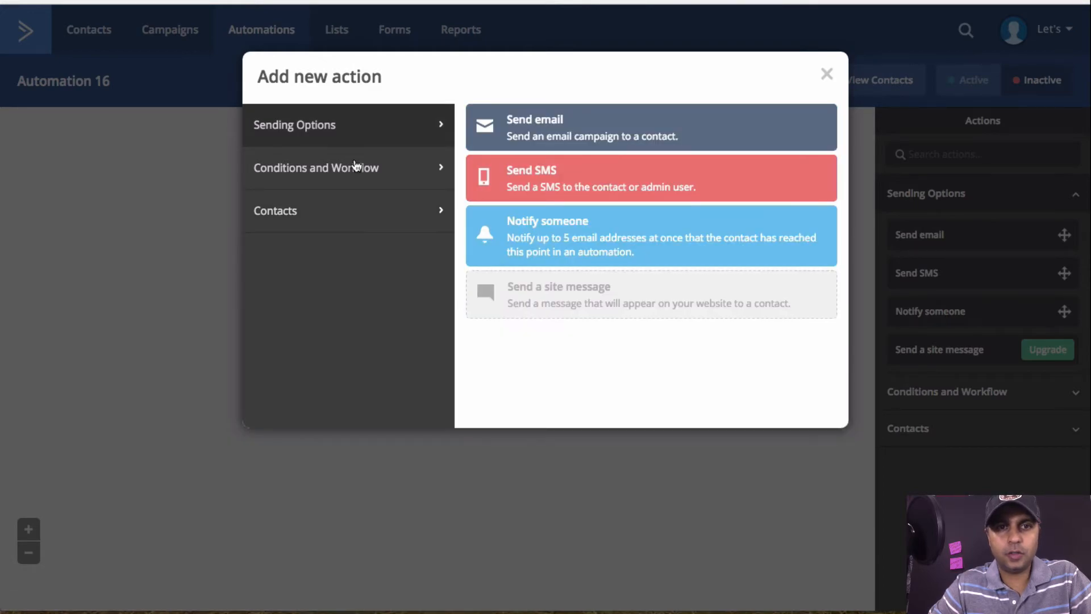
mouse_move(360, 168)
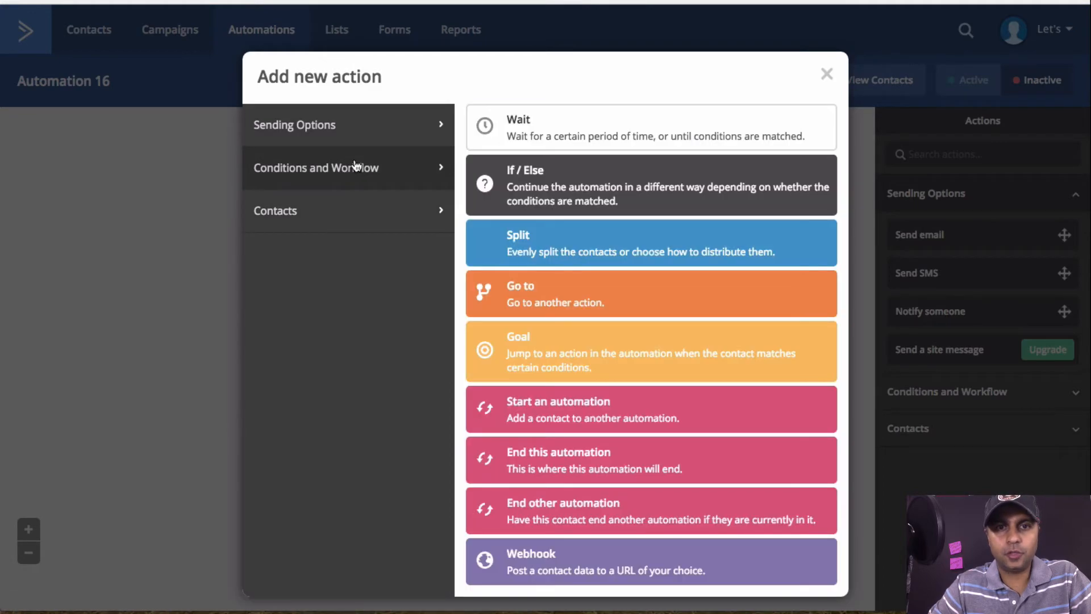
click(606, 419)
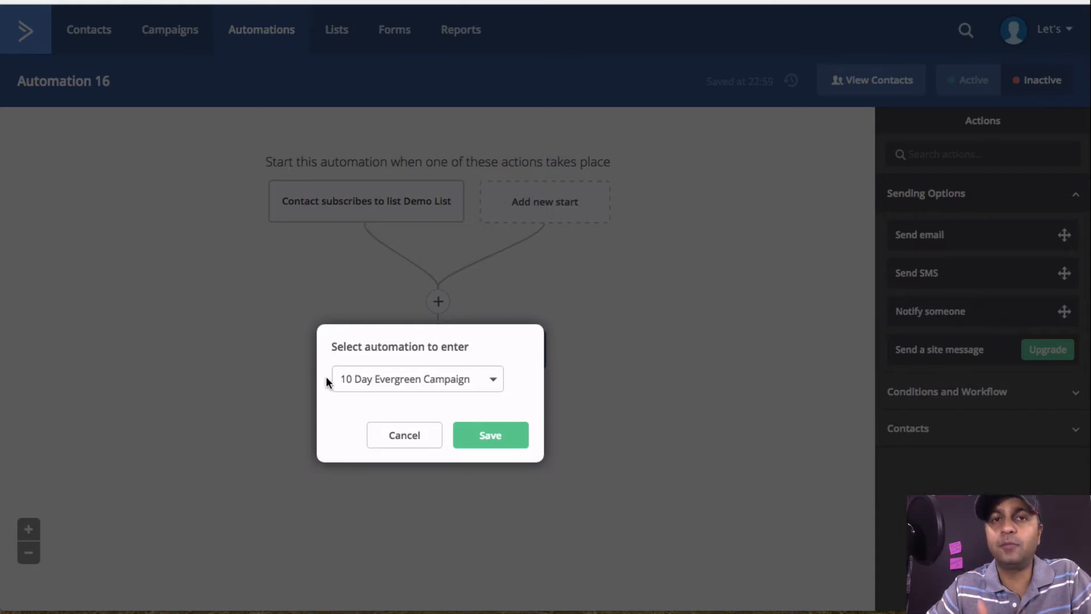
click(486, 432)
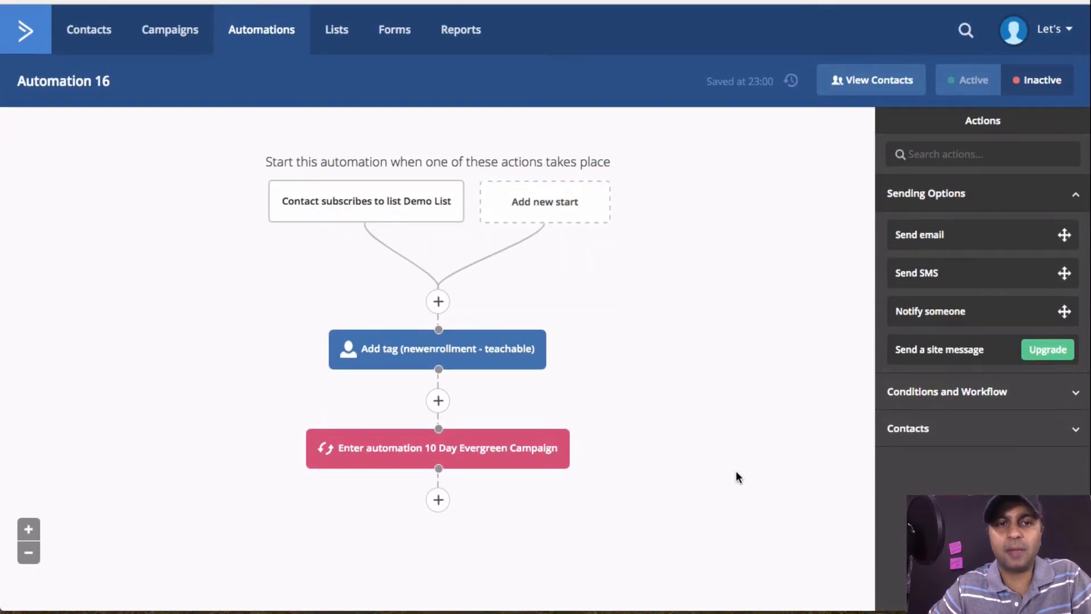
mouse_move(433, 221)
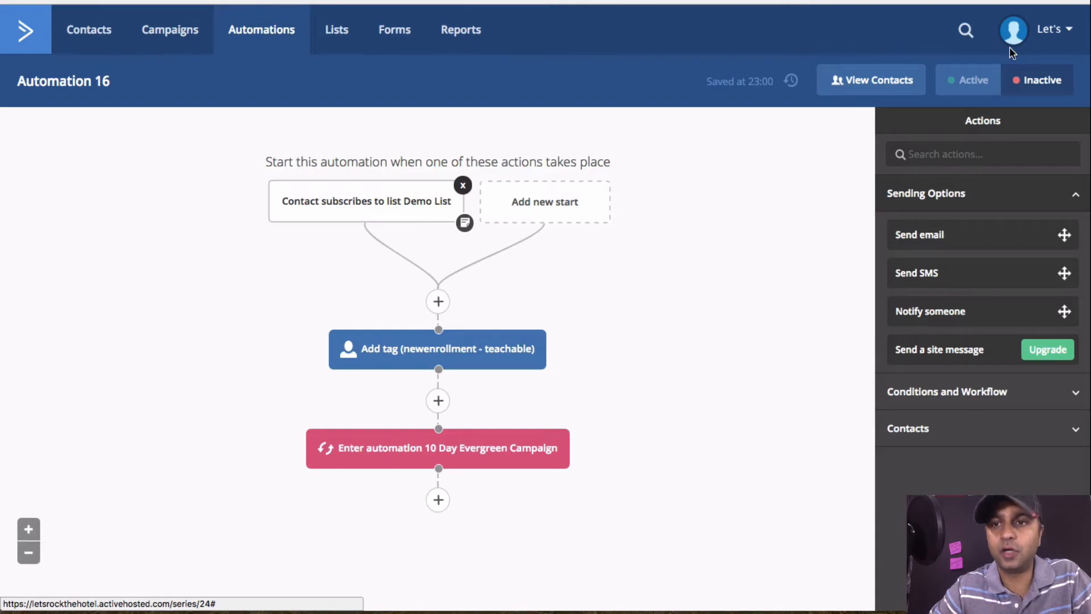
Activate the automation, retitle it 'New Student Enrollment = add to nurture campaign', and return to Zapier.
click(978, 83)
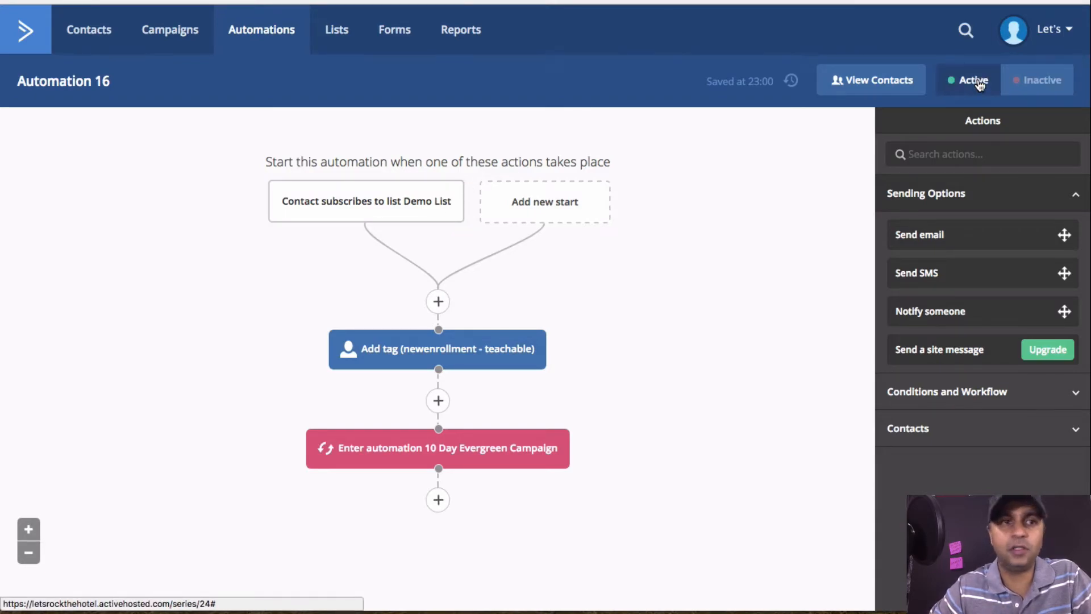
click(102, 89)
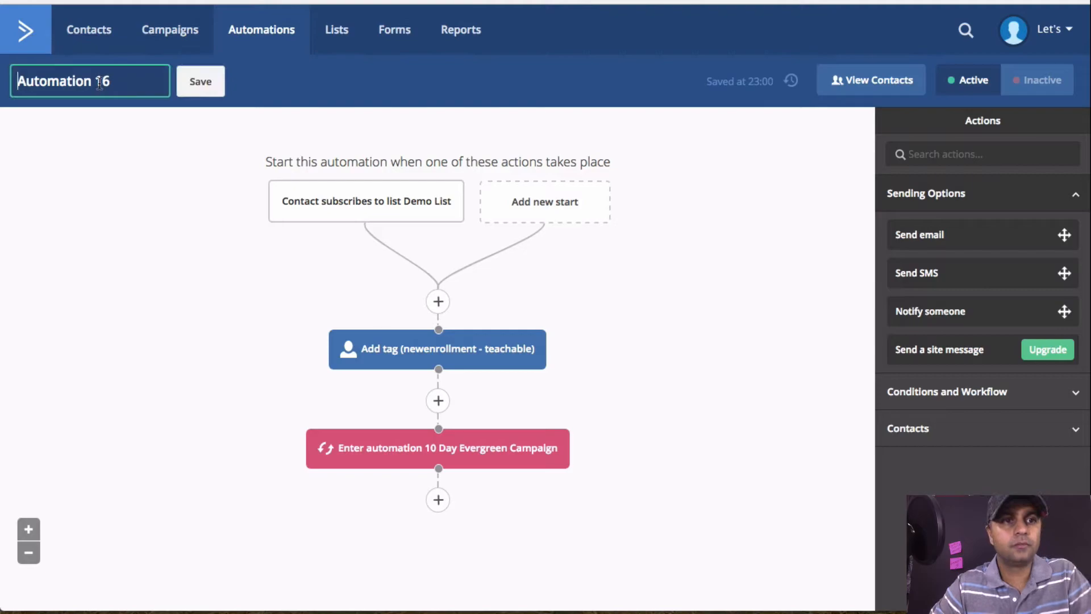
key(ctrl+a)
text(Ne)
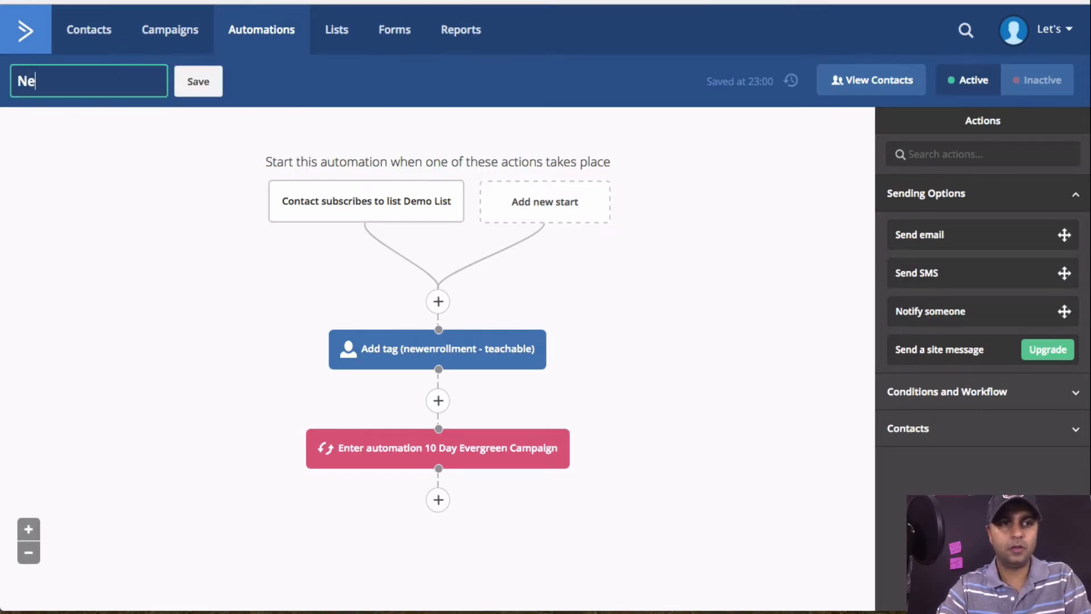
text(w Subscriber )
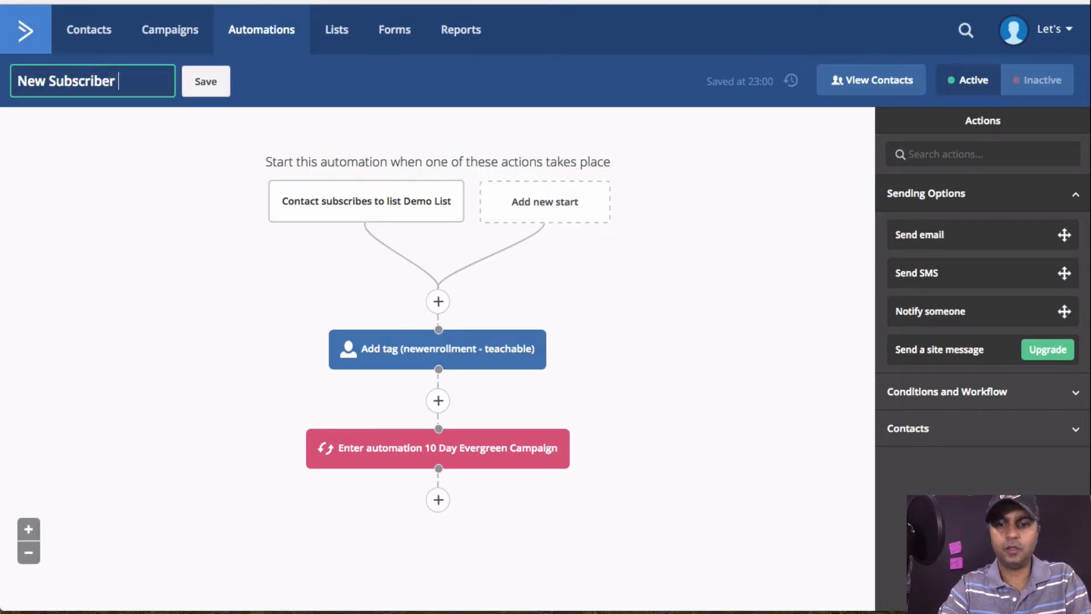
text(= add t)
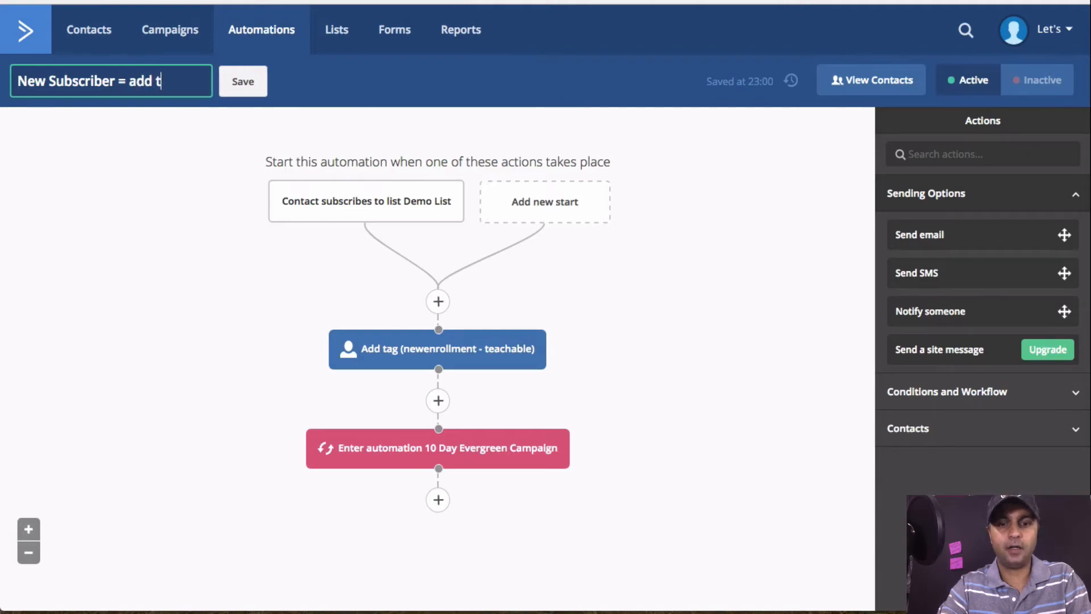
text(o nurture )
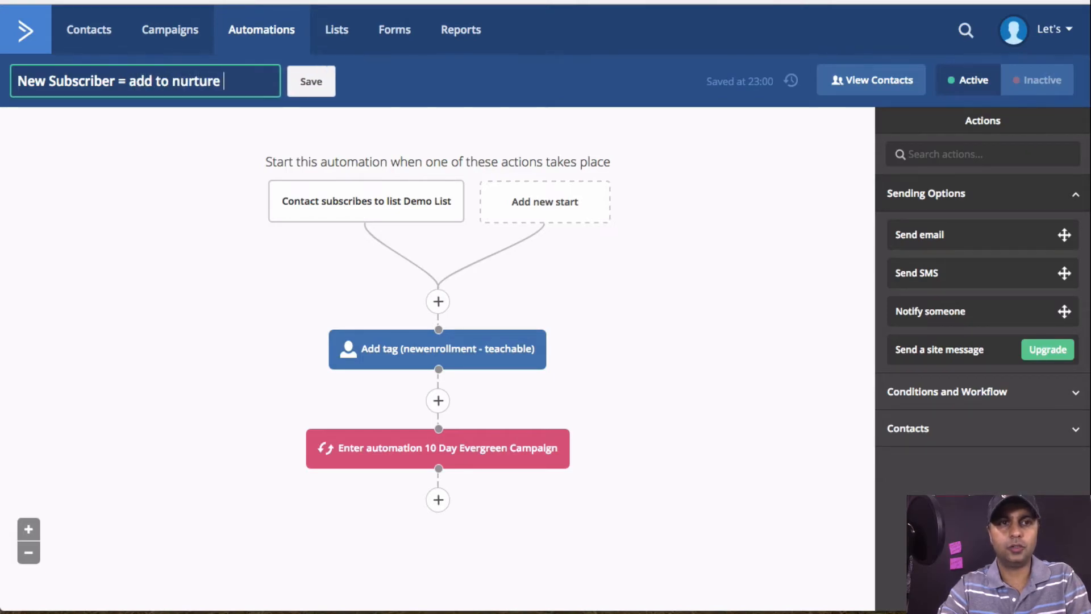
text(campaign)
key(alt+Left)
key(alt+Left)
key(alt+Left)
key(alt+Left)
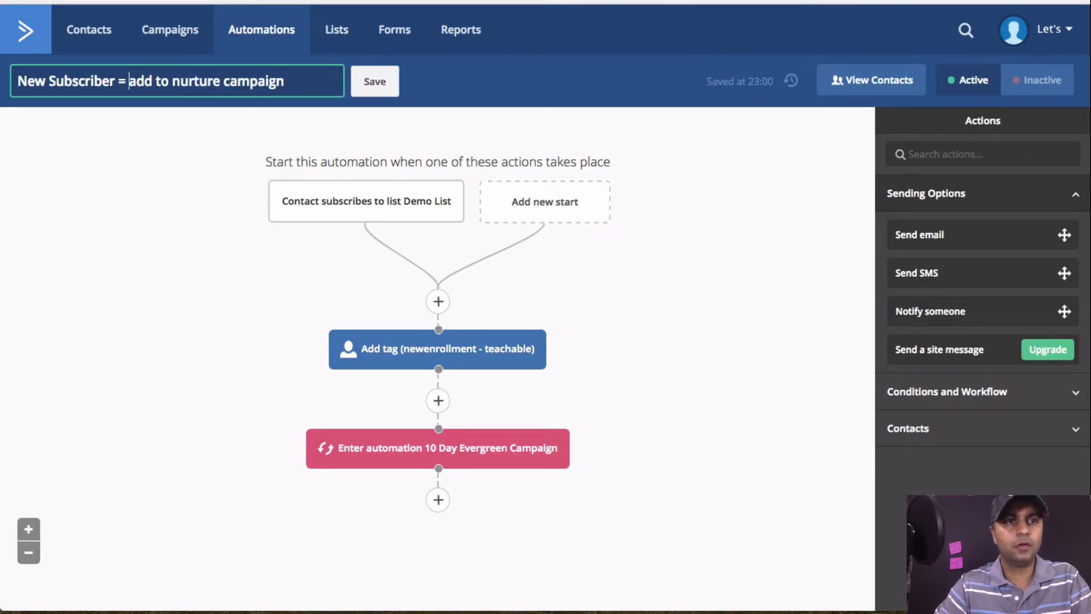
key(shift+alt+Right)
text(Student )
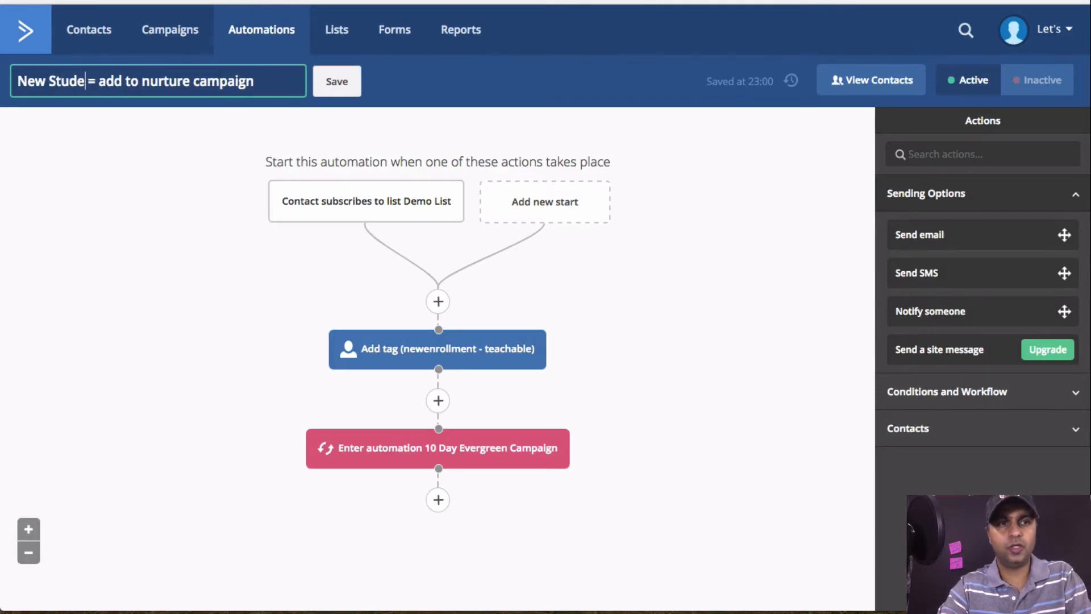
text(Enrollment)
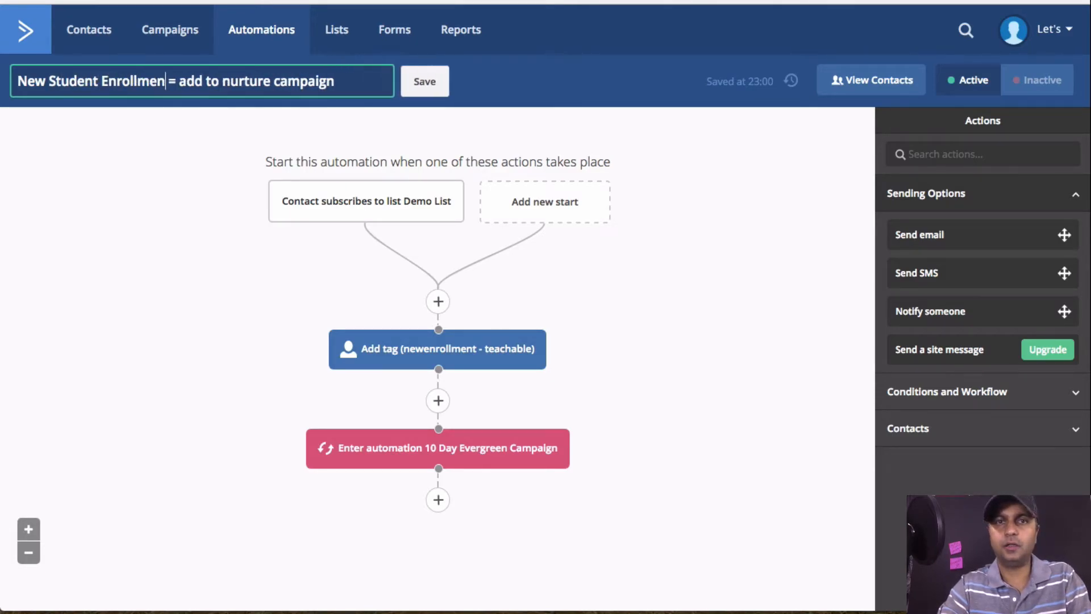
key(Return)
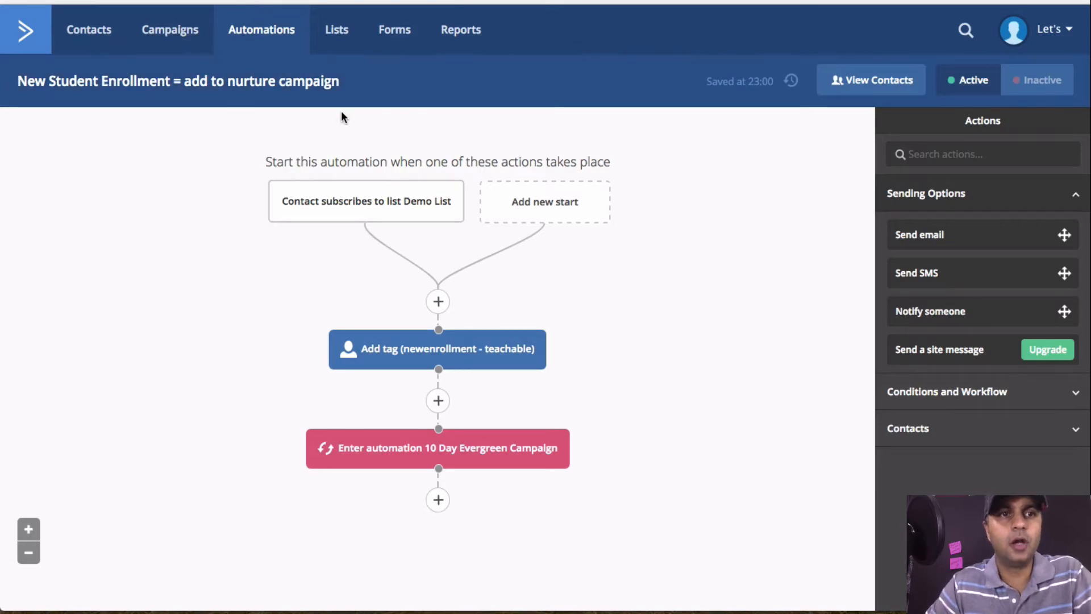
click(216, 2)
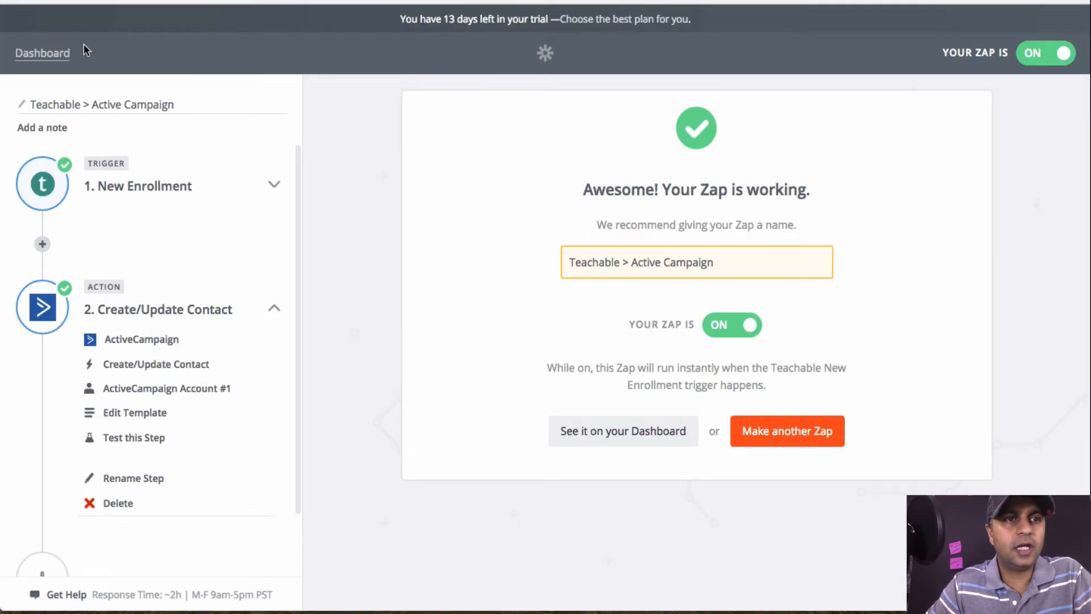
Review the three active zaps on the dashboard, then begin the school address in a new incognito window.
click(47, 59)
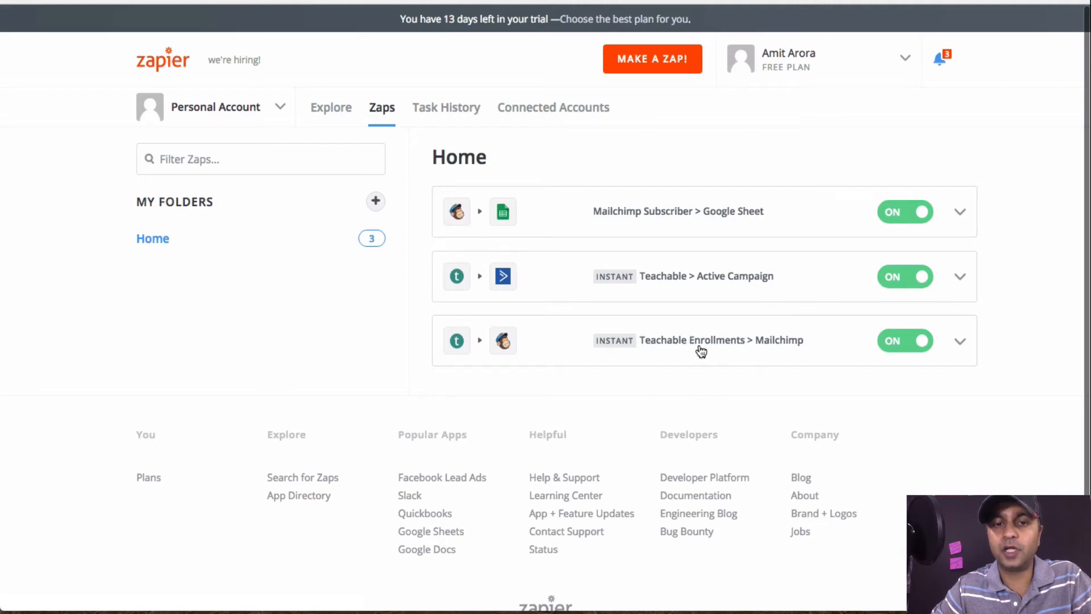
click(1076, 1)
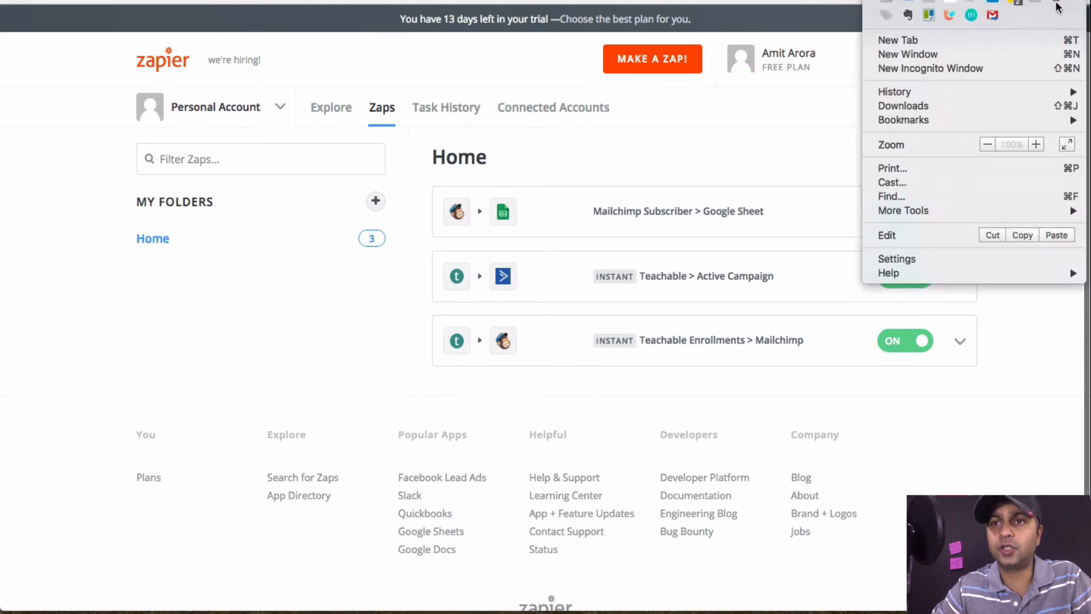
click(971, 60)
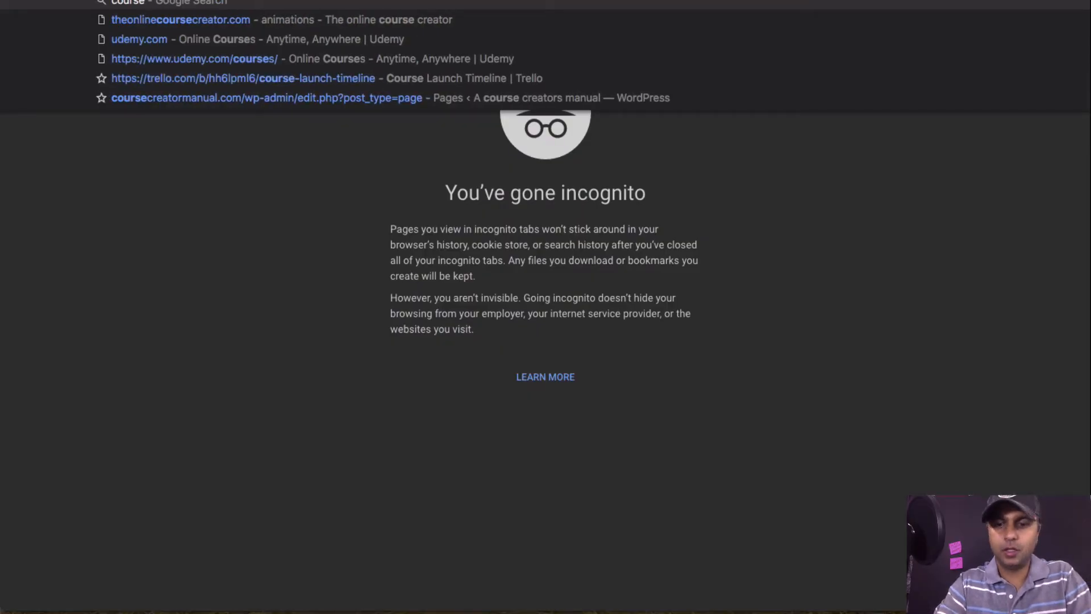
text(-creator-handboo)
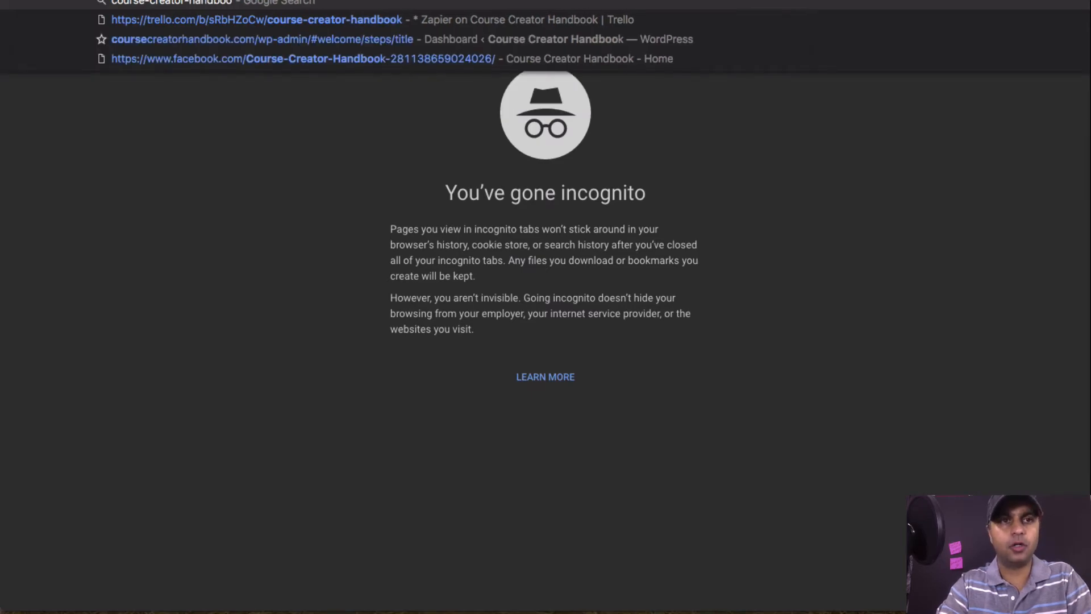
text(k.com/)
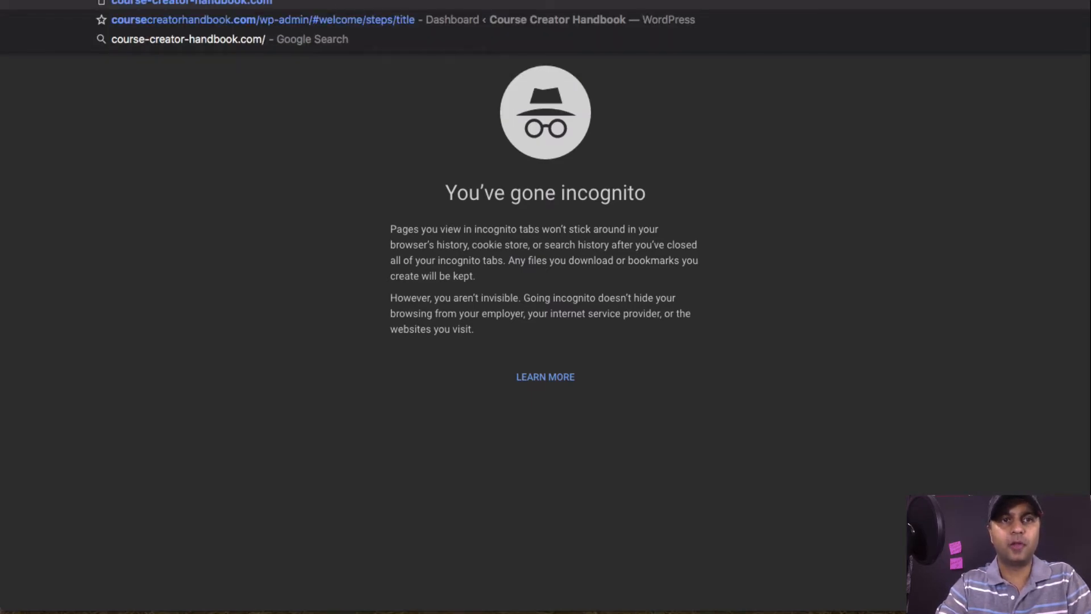
Correct the address to course-creator-handbook.teachable.com and load the school's homepage.
key(BackSpace)
key(BackSpace)
key(BackSpace)
key(BackSpace)
text(teachable.com)
key(Return)
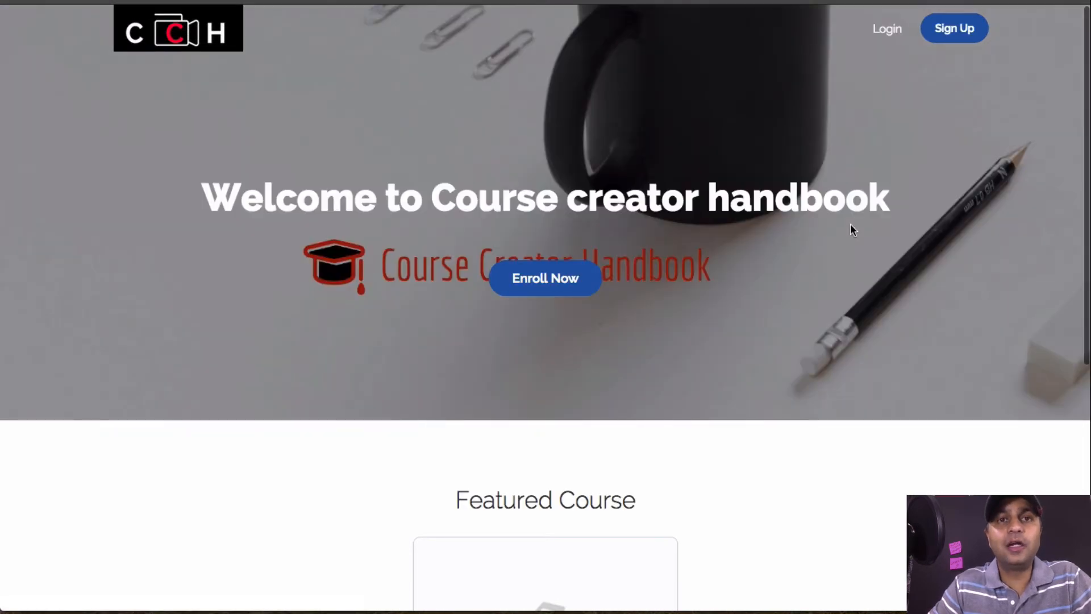
Fill the sign-up form with the student's full name, a +zaptest email, a password, and accept the terms.
click(571, 283)
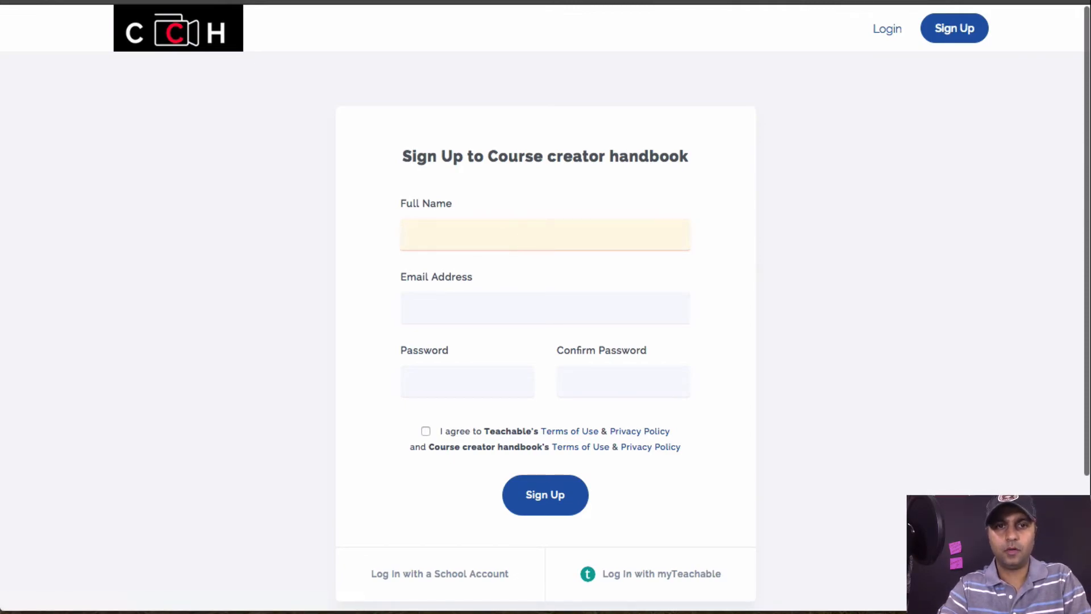
key(Tab)
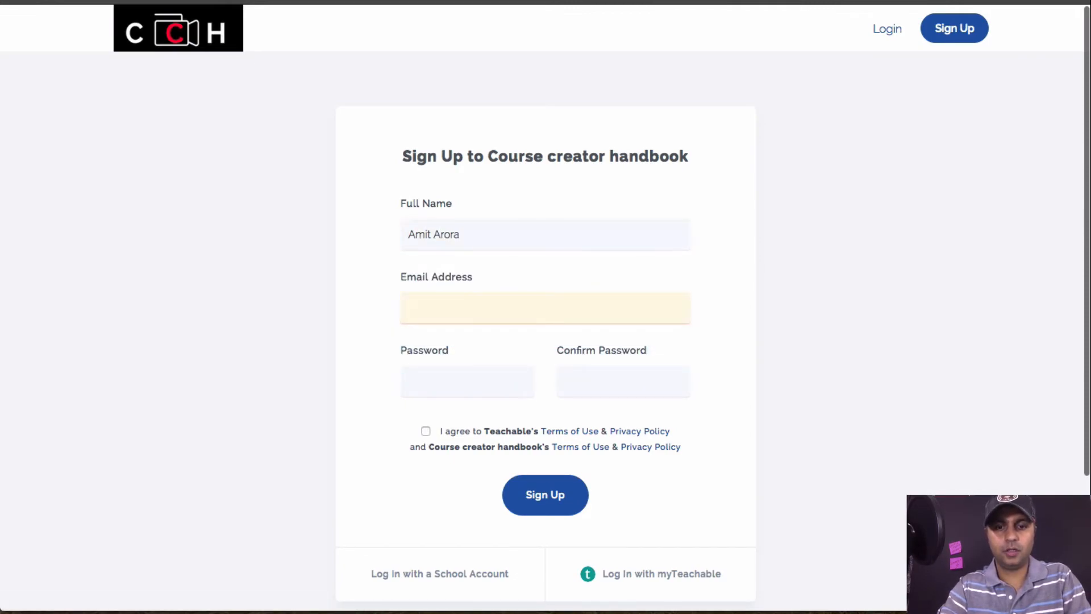
text(course)
key(Down)
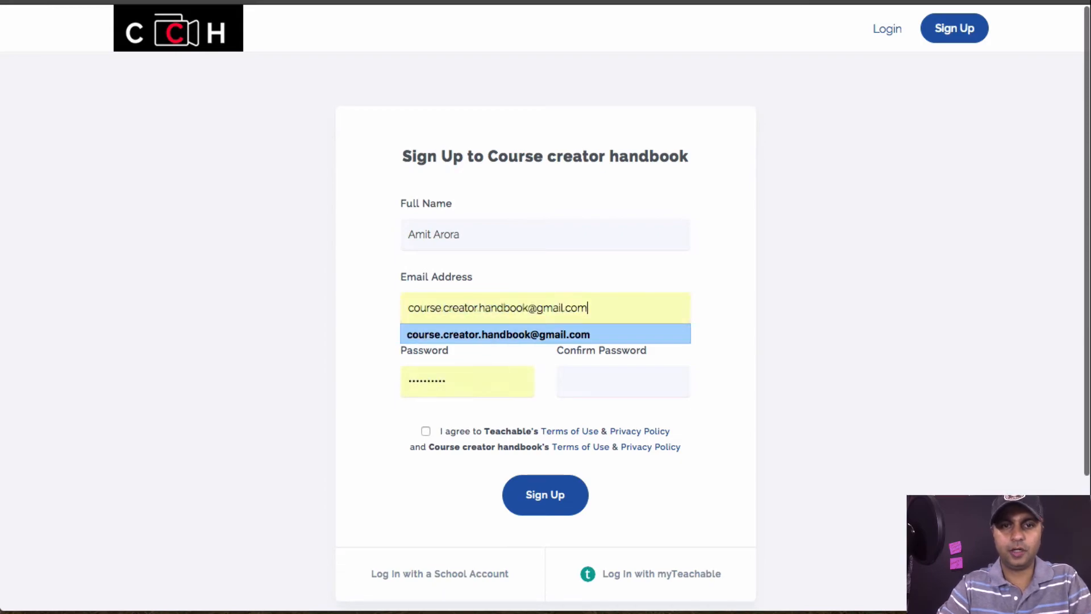
key(Left)
key(Left)
key(Left)
key(Left)
key(Left)
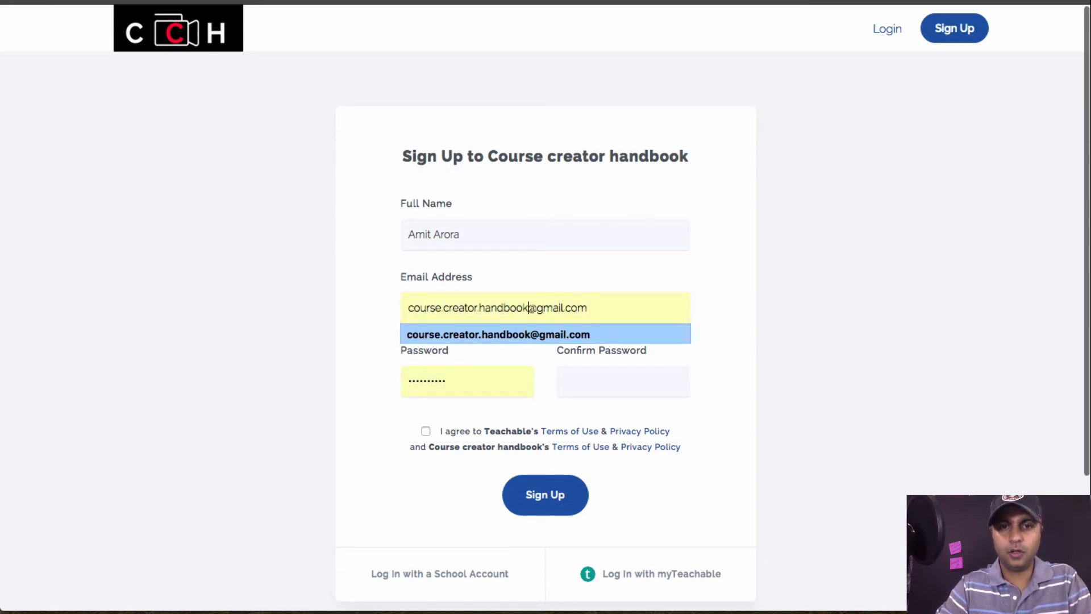
text(+zaptest)
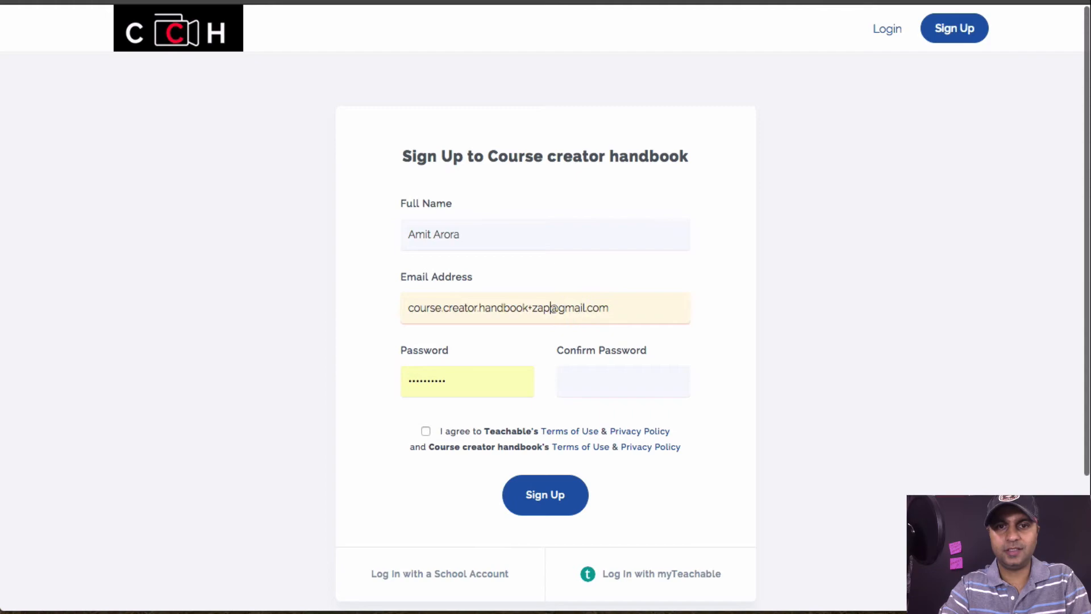
drag(481, 389, 319, 387)
text(••••••••••)
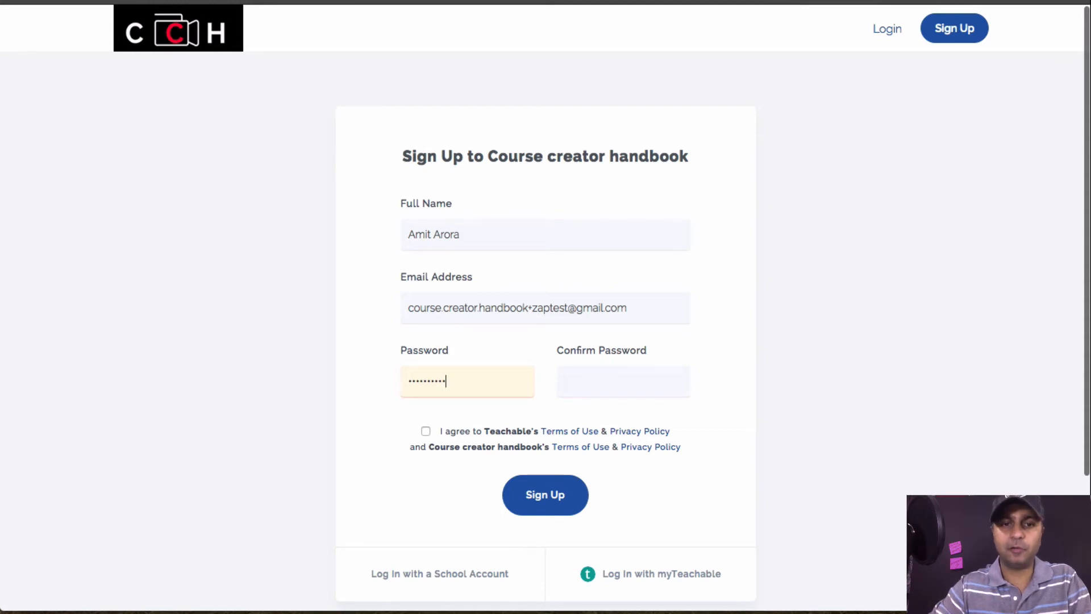
click(428, 431)
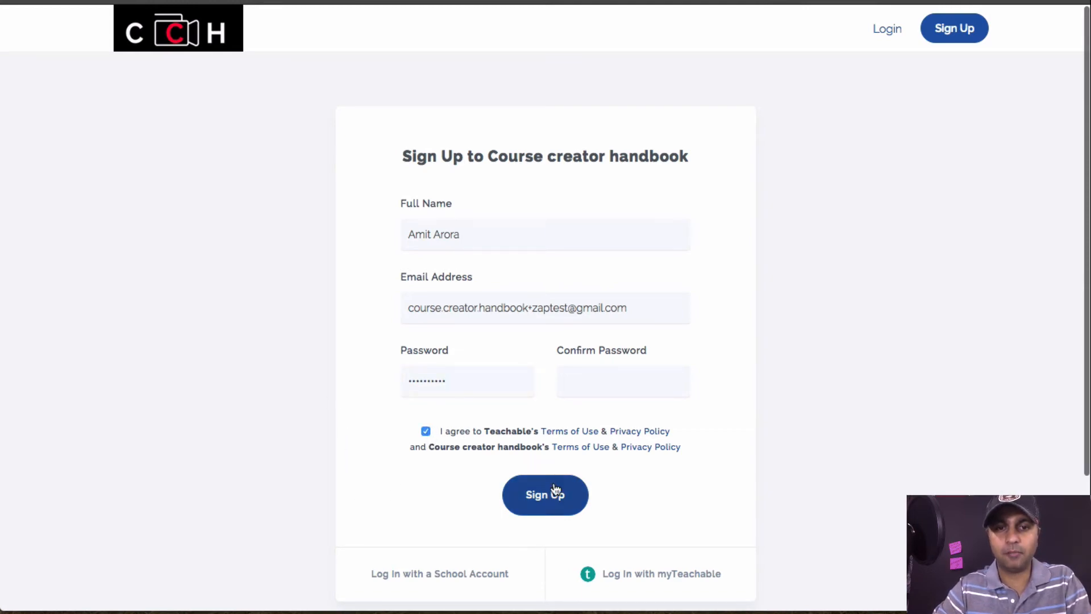
drag(519, 383, 290, 382)
text(••••••••••)
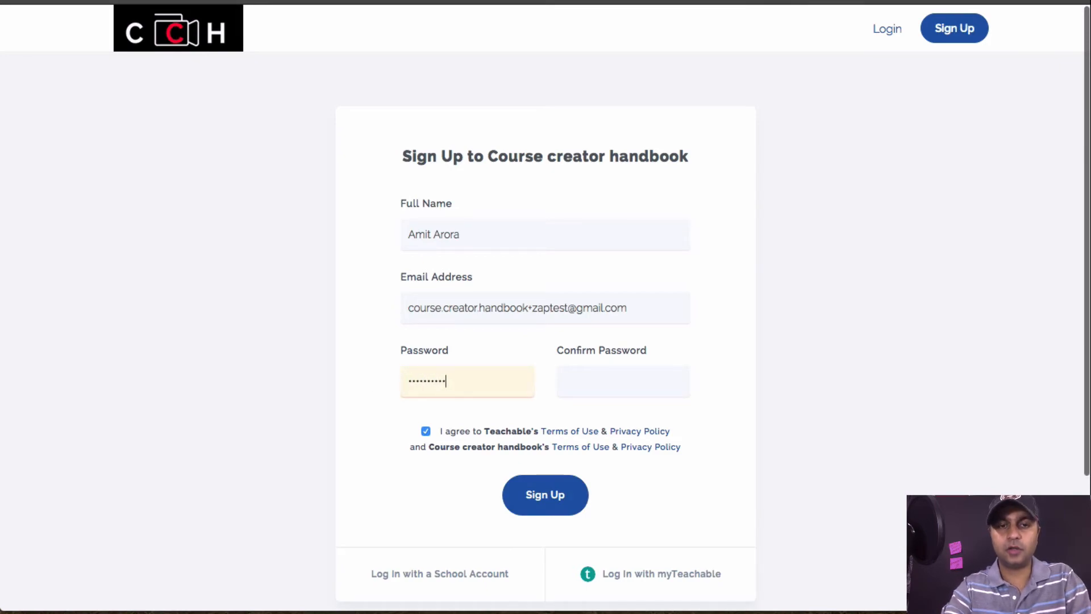
click(548, 501)
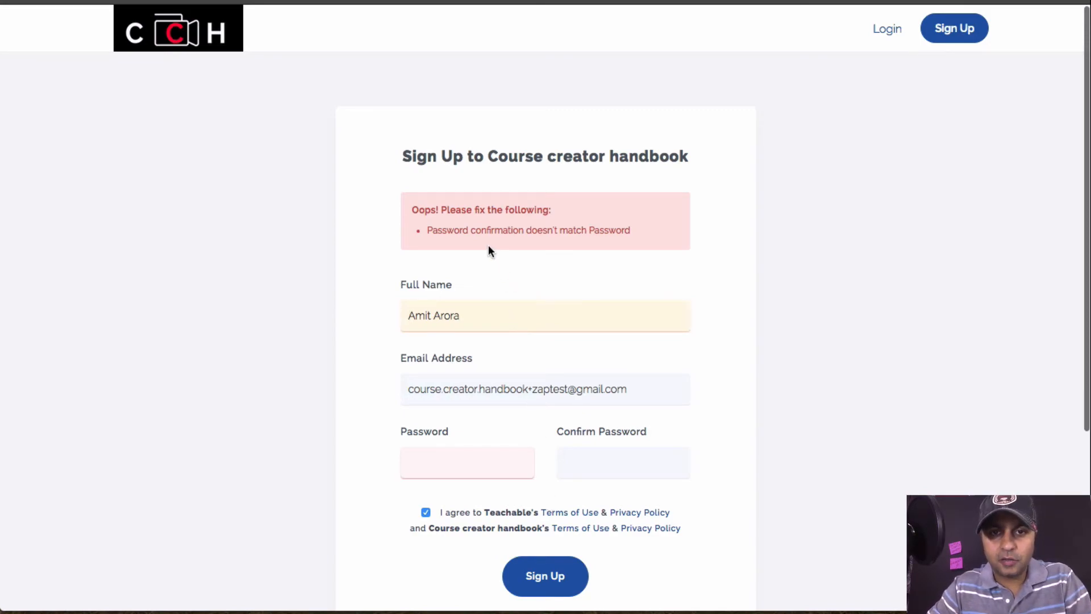
Re-enter and confirm the password, then resubmit the sign-up form.
scroll(633, 243, down, 2)
click(488, 358)
text(••••••••••)
key(Tab)
text(•••••)
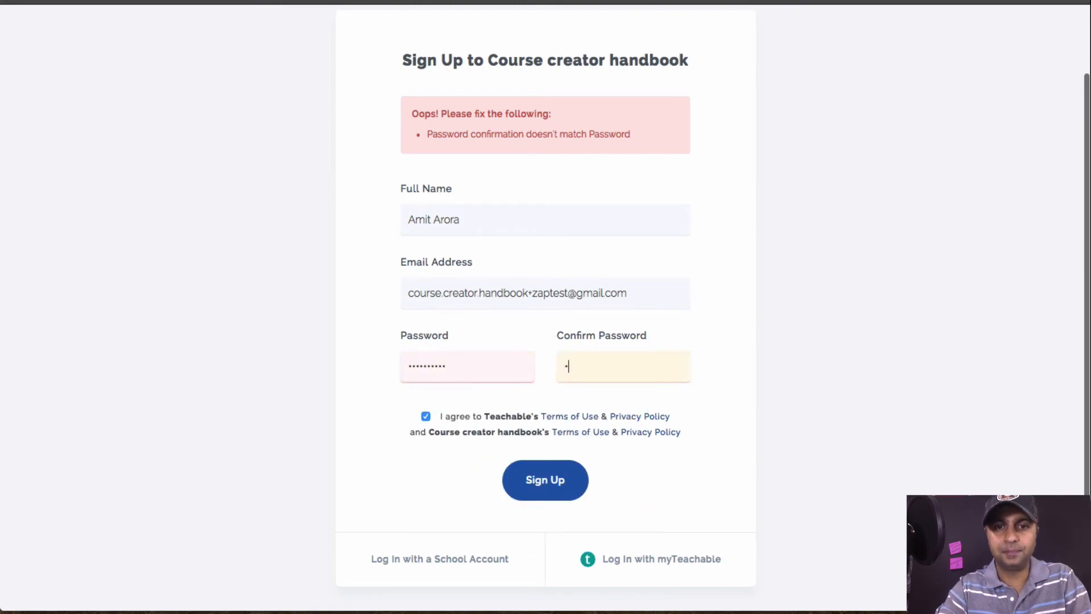
text(•••••)
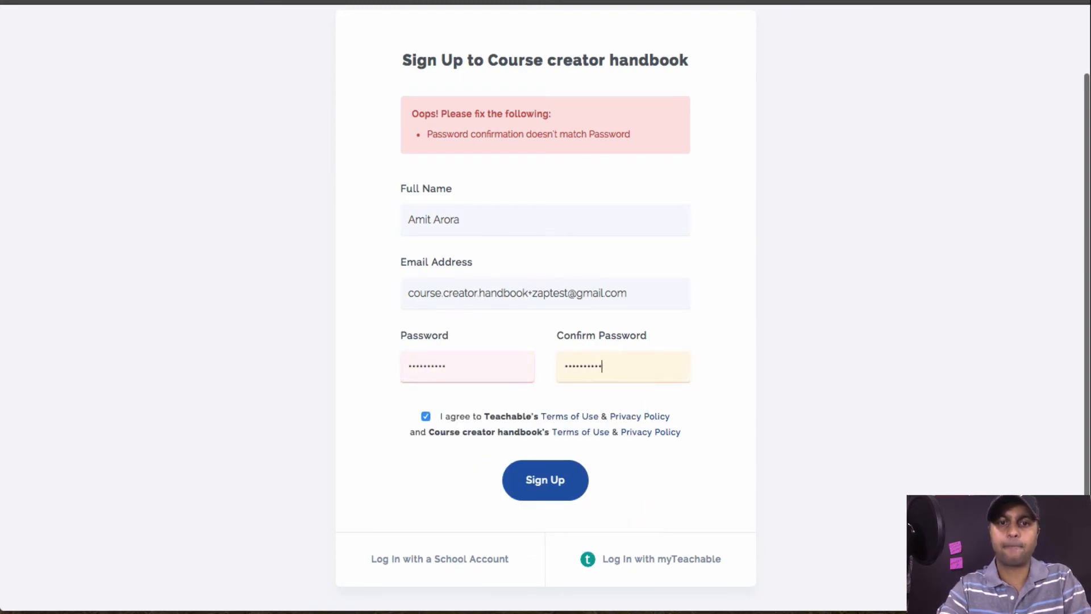
click(554, 480)
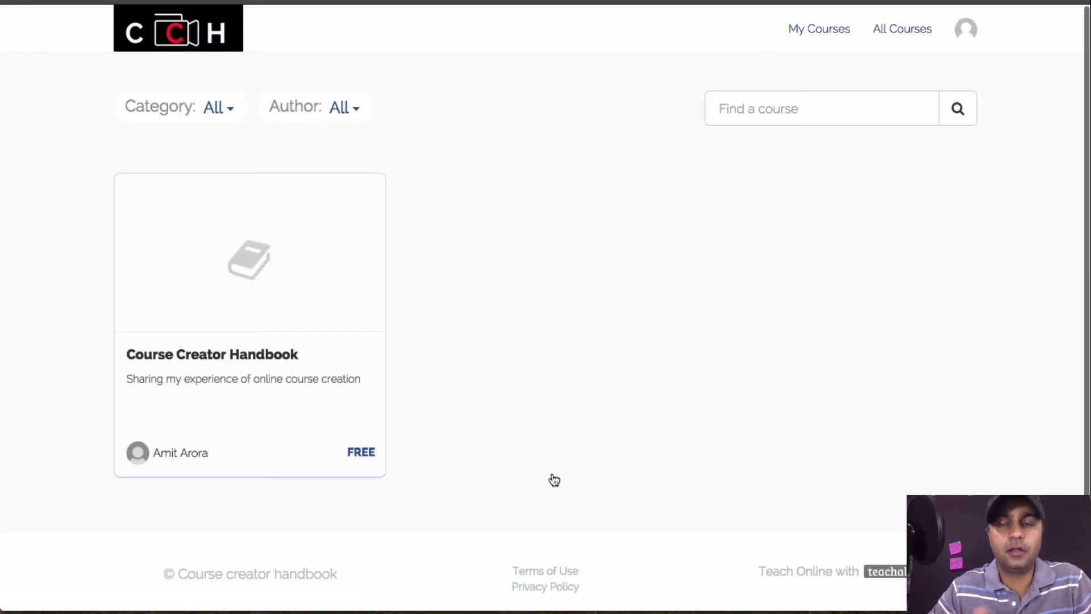
Enroll the student free in the Course Creator Handbook course and switch back to the Zapier window.
click(234, 387)
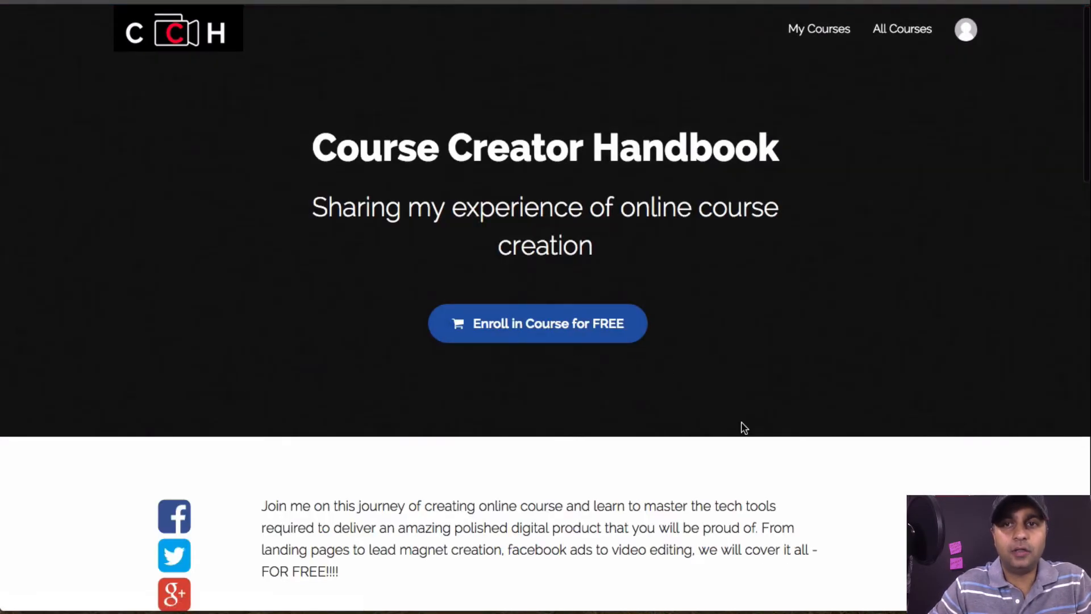
click(568, 336)
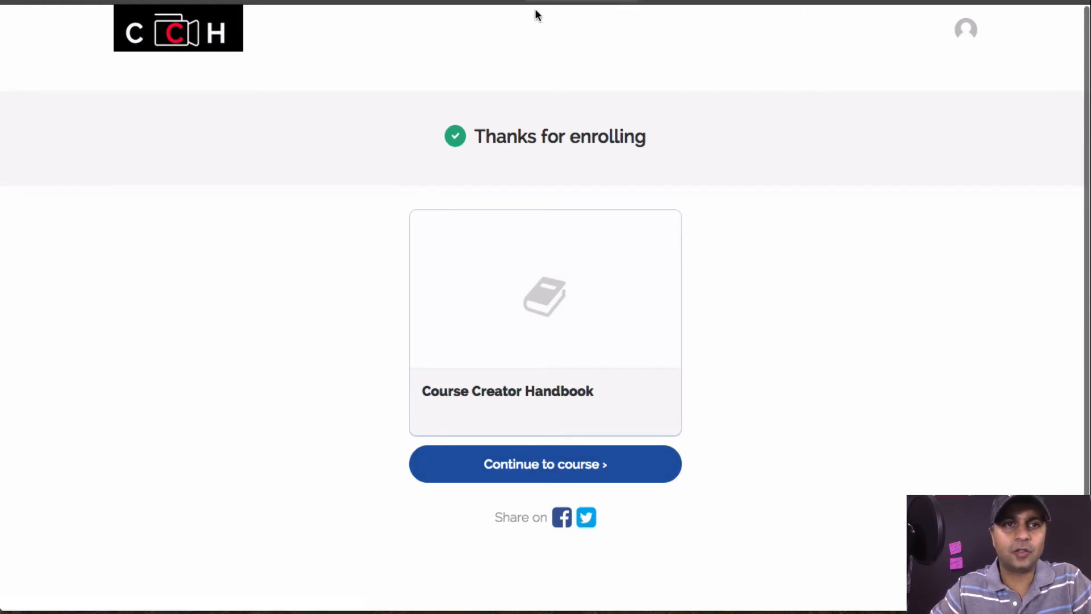
key(ctrl+Up)
click(582, 130)
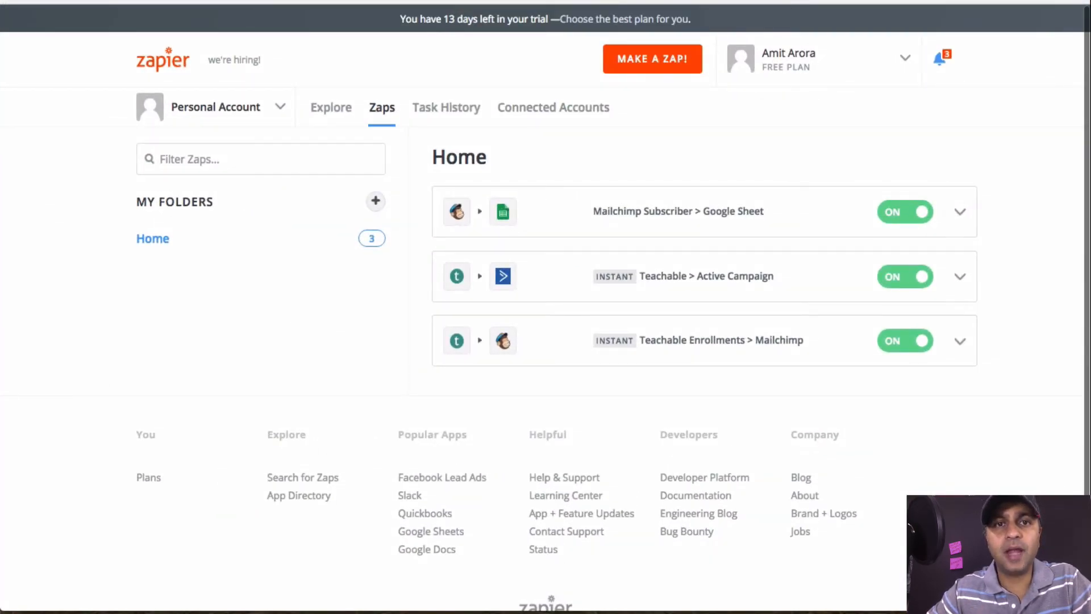
Check account settings and the Explore page, then reach the Plans and Pricing upgrade page.
click(904, 66)
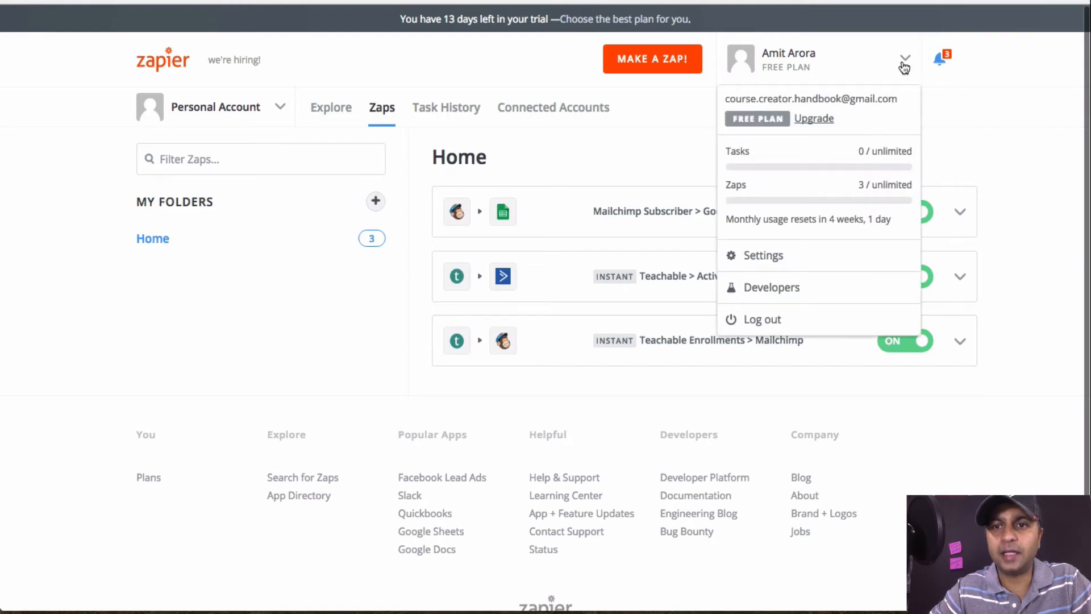
click(769, 252)
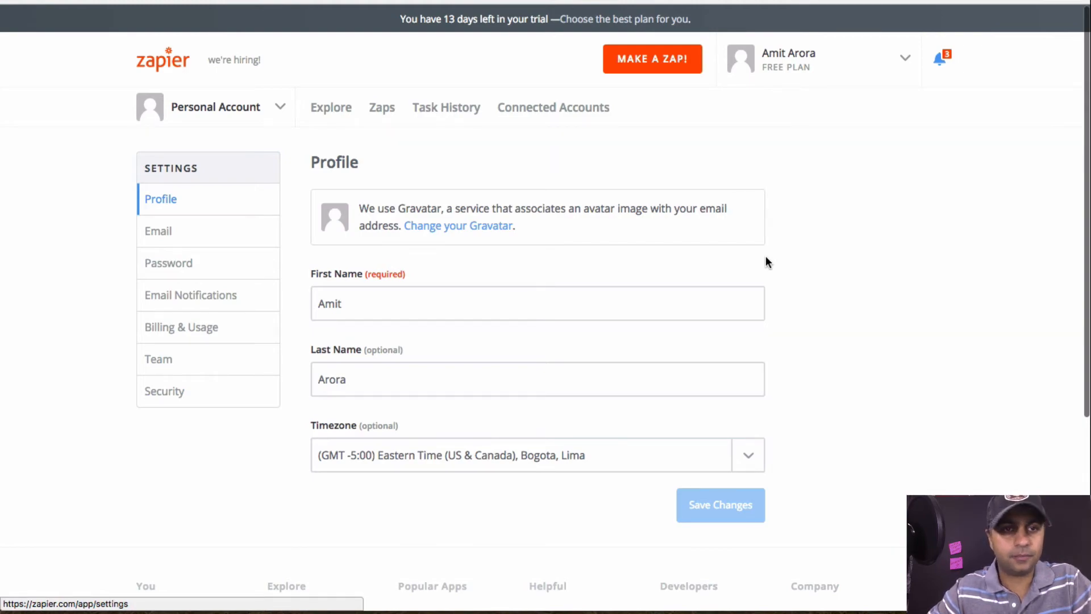
click(346, 115)
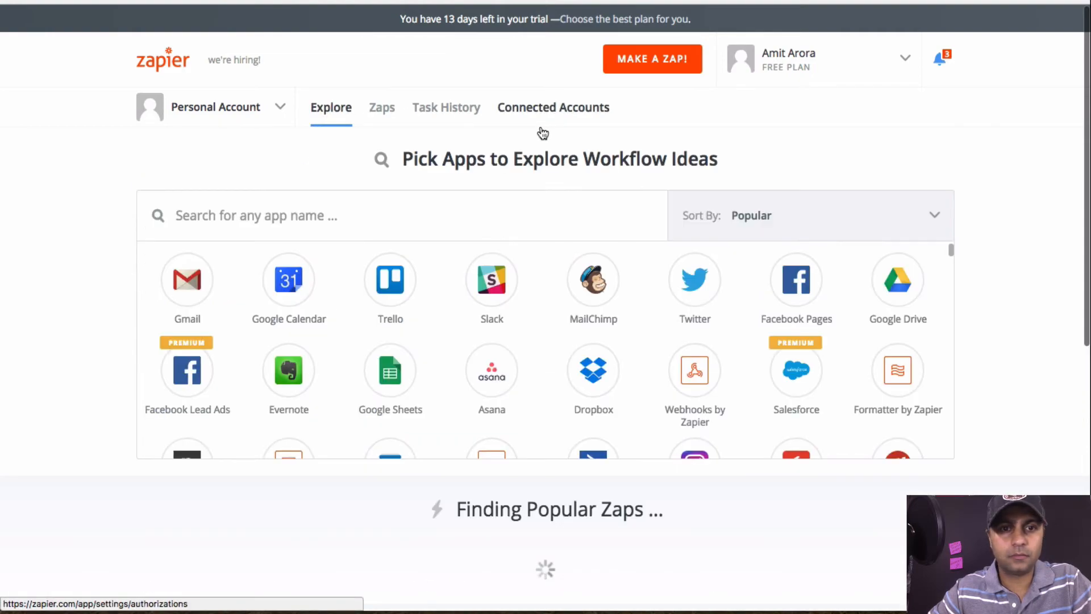
click(813, 82)
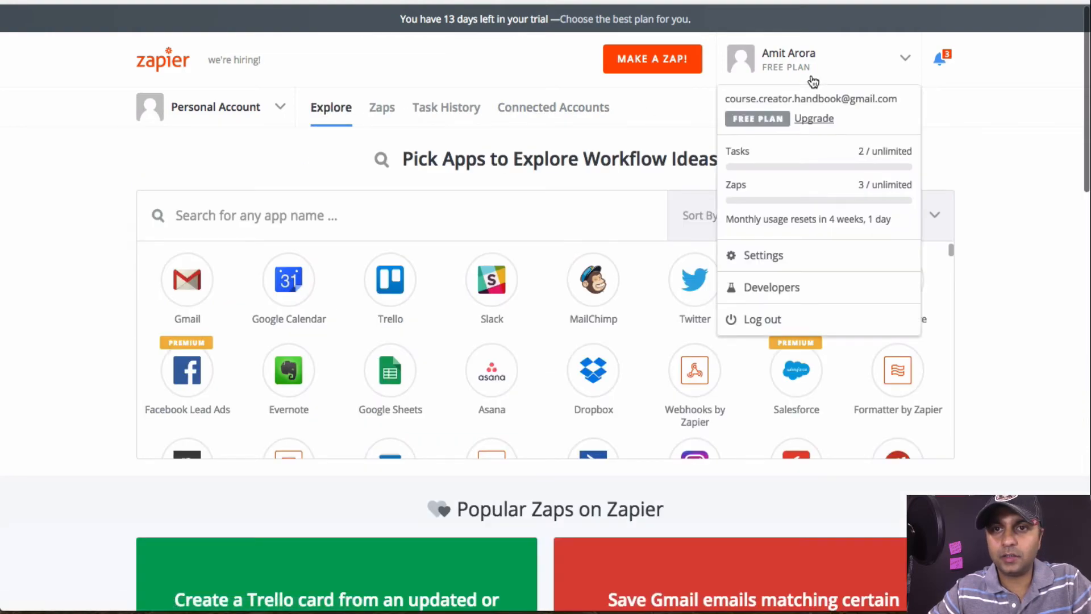
click(818, 115)
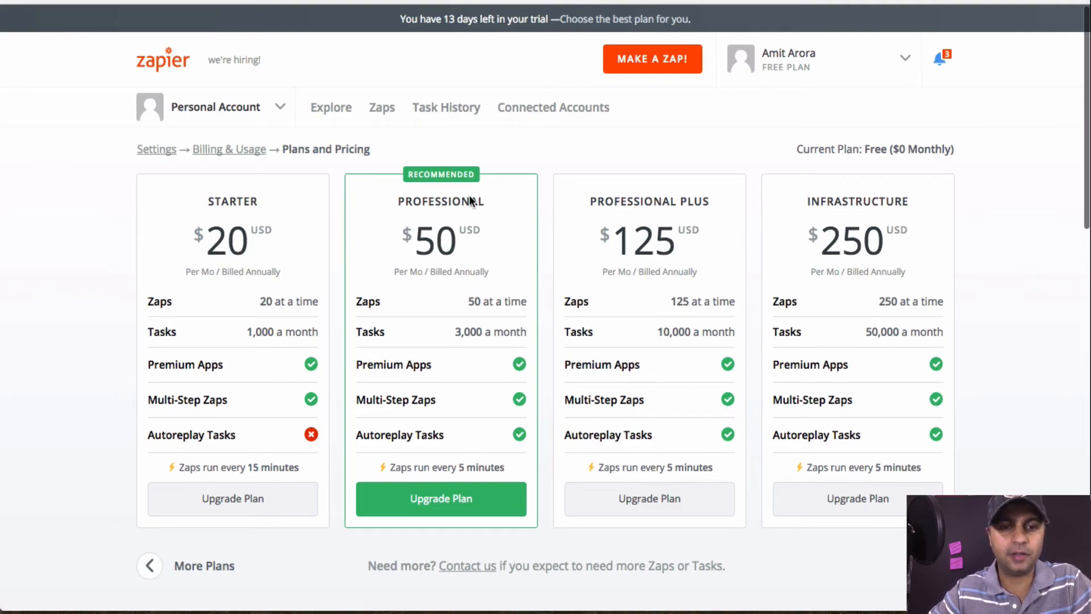
Reveal the Free plan and highlight its 5 Zaps, 100 tasks, 15-minute interval versus Starter's 20 Zaps, 1,000 tasks.
scroll(468, 199, down, 3)
click(212, 444)
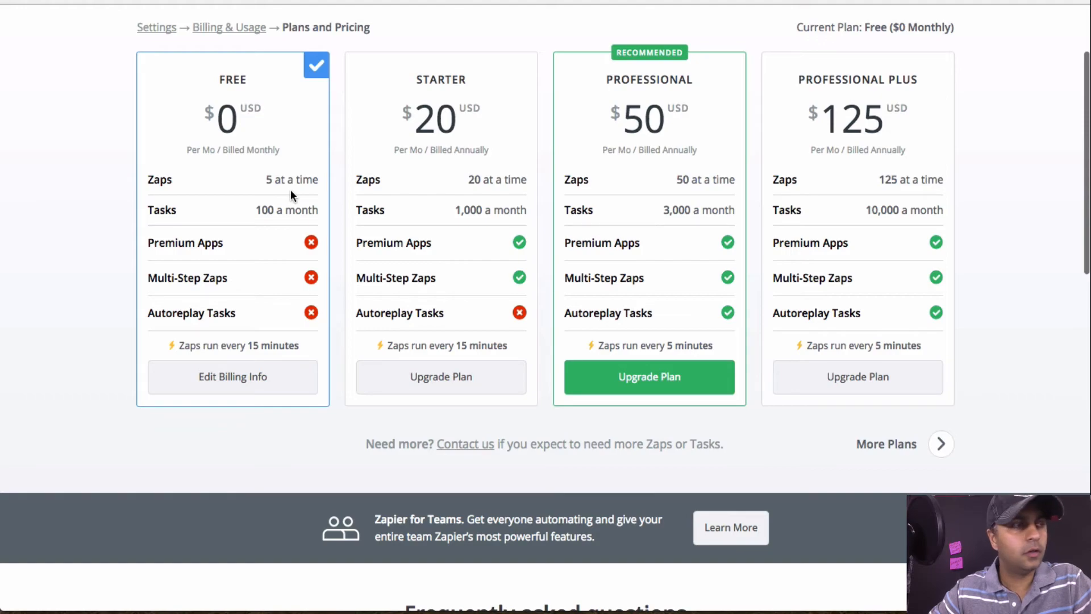
drag(179, 345, 301, 346)
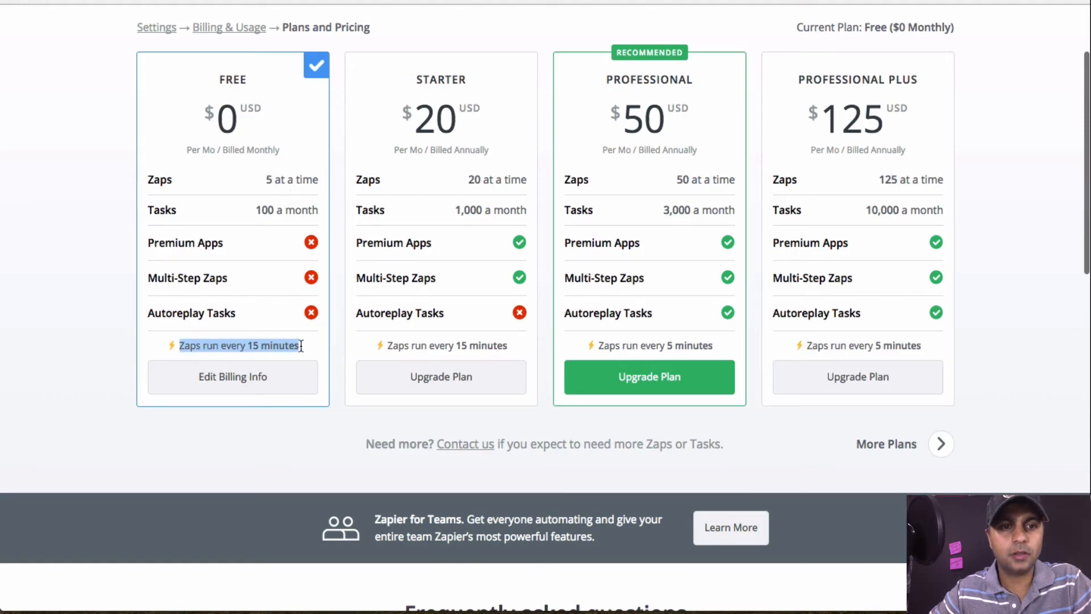
scroll(301, 346, up, 3)
drag(264, 266, 324, 266)
drag(257, 295, 319, 296)
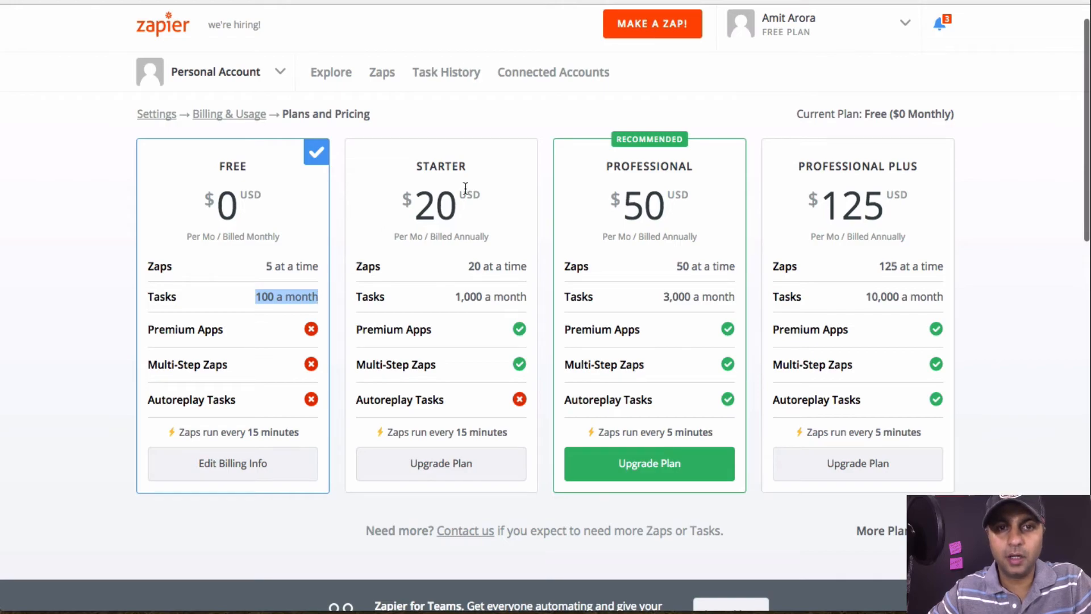
drag(467, 266, 534, 273)
drag(454, 297, 527, 297)
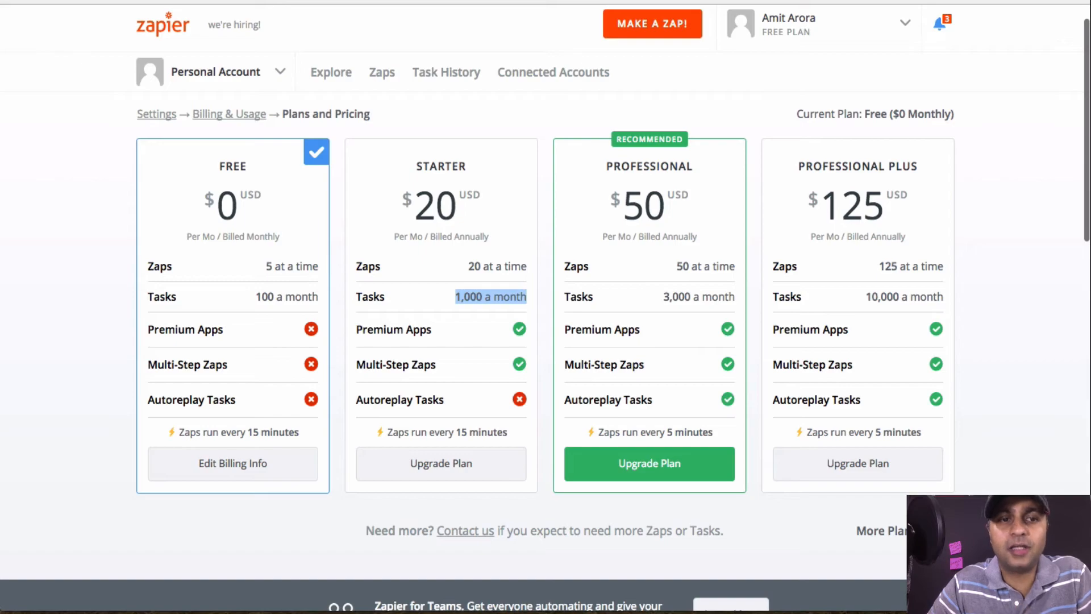
drag(299, 431, 168, 430)
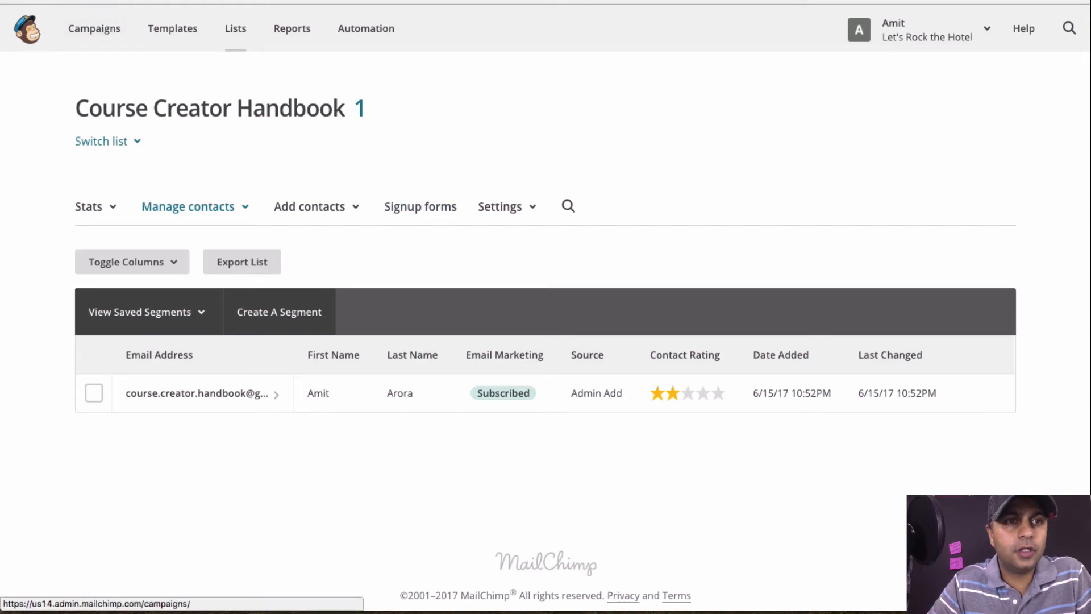
Reload Mailchimp and switch to the Course Creator Manual list, noting its empty name columns.
key(super+r)
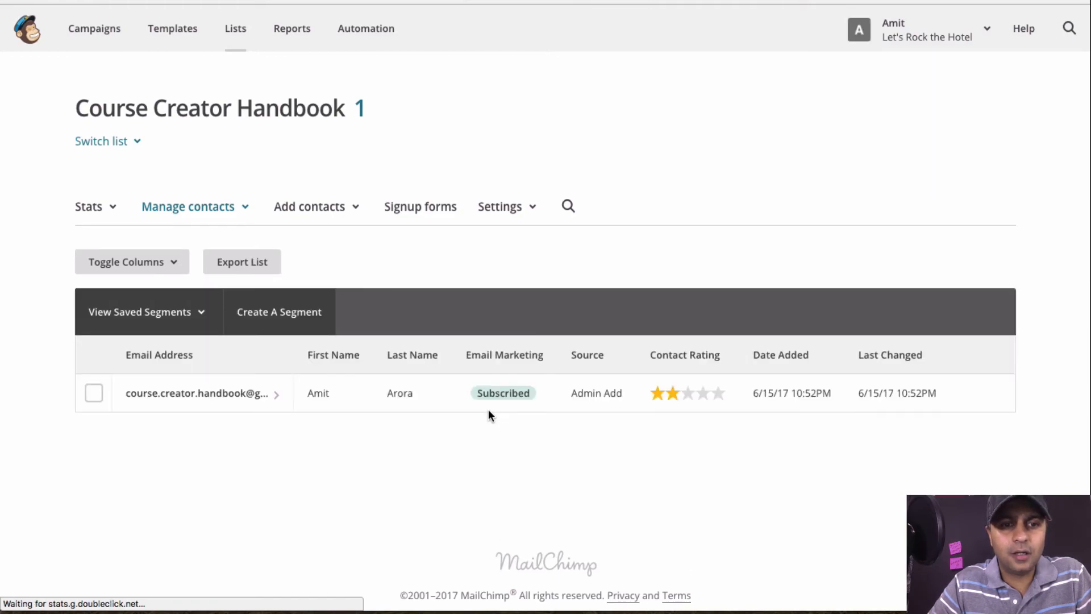
scroll(488, 410, down, 1)
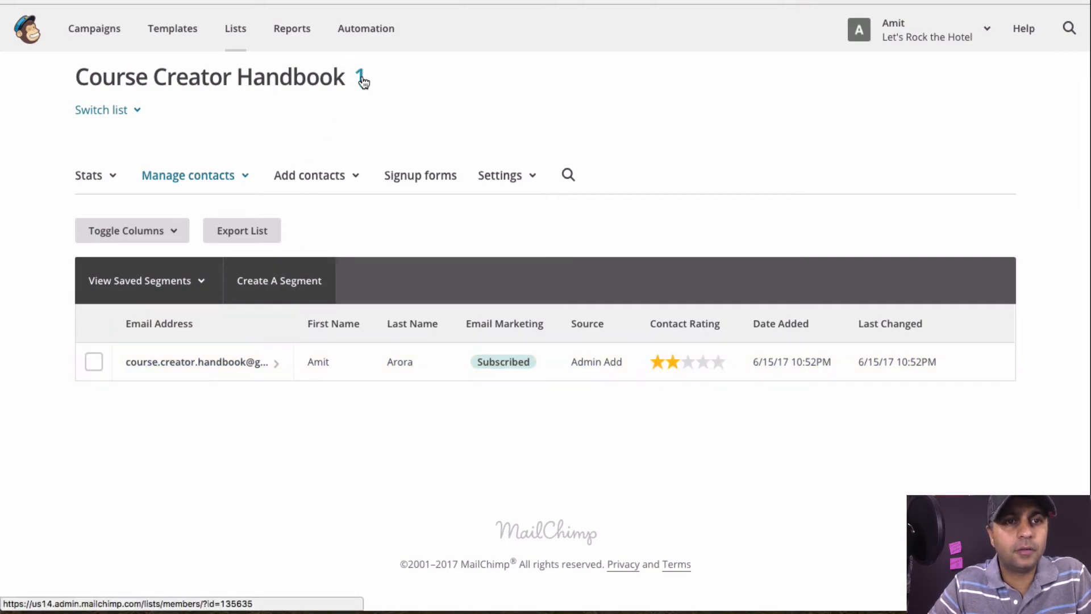
click(140, 112)
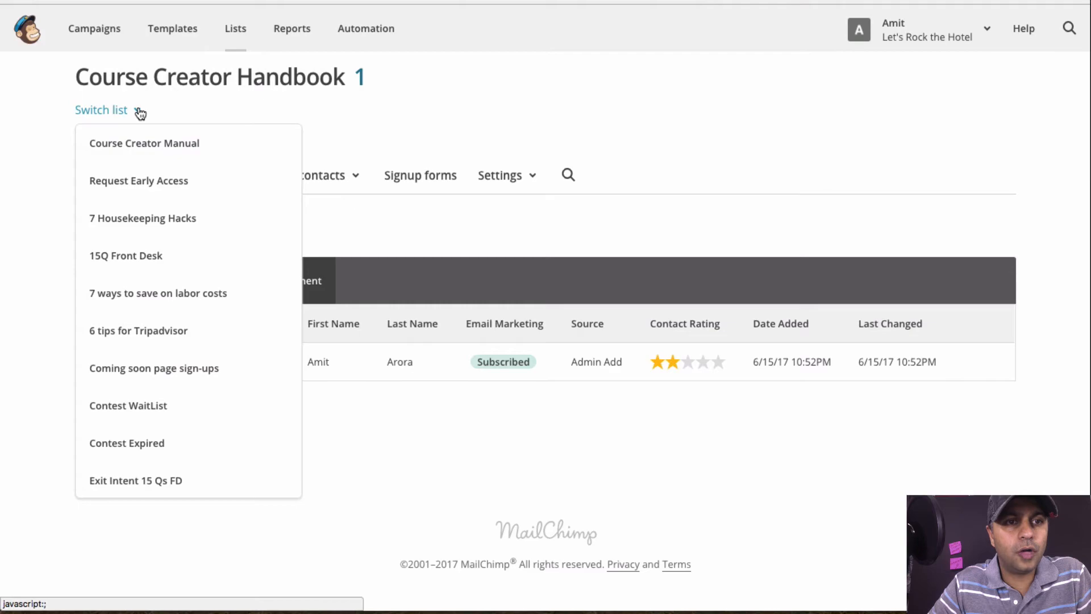
click(148, 146)
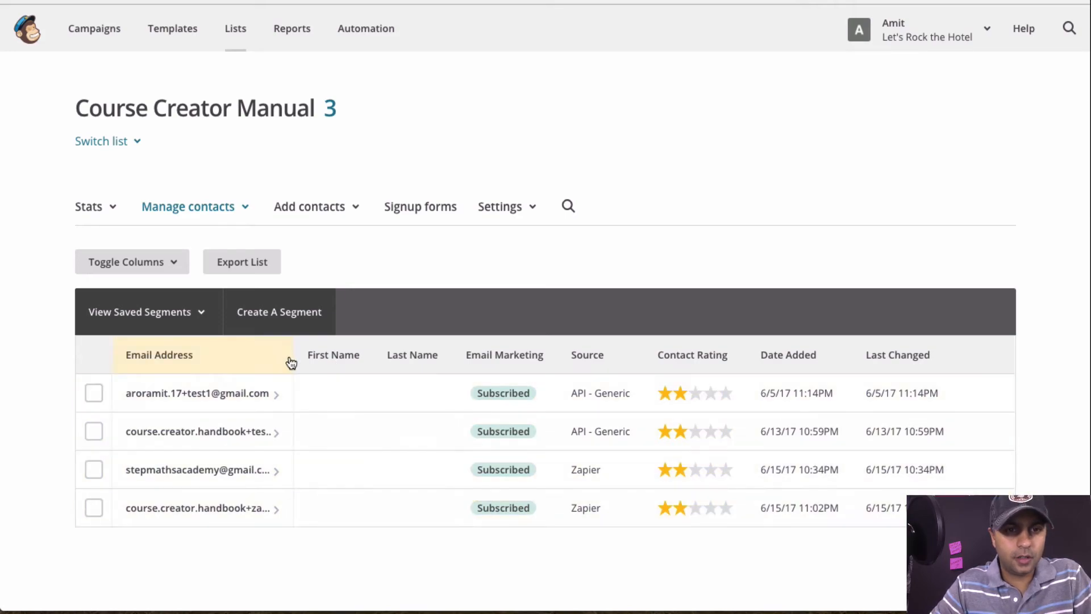
drag(296, 358, 414, 358)
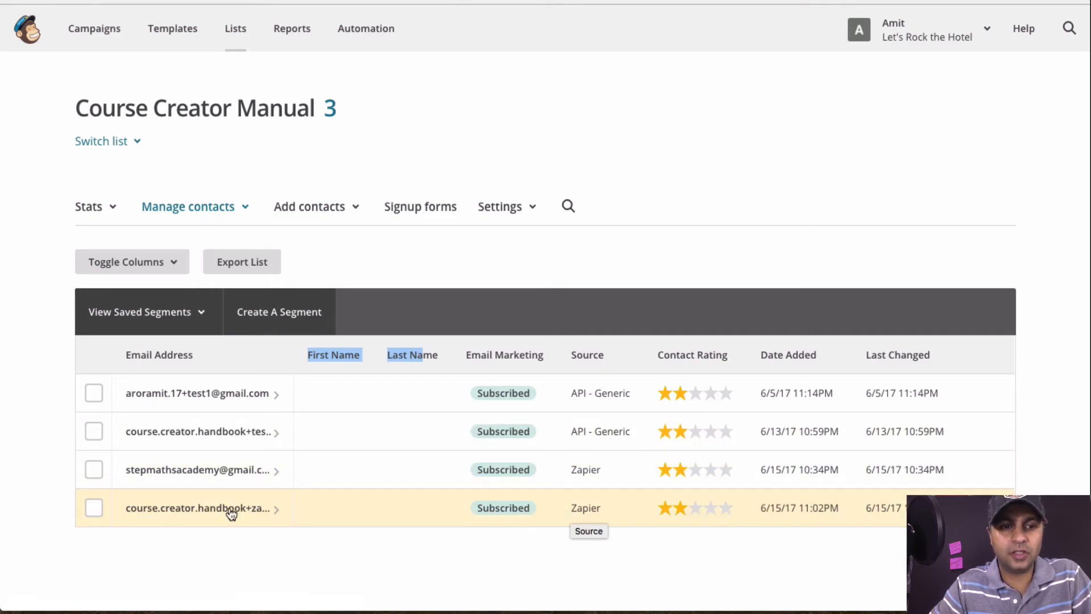
Open the newest Zapier-added subscriber's profile and check the test tag in its email.
click(205, 518)
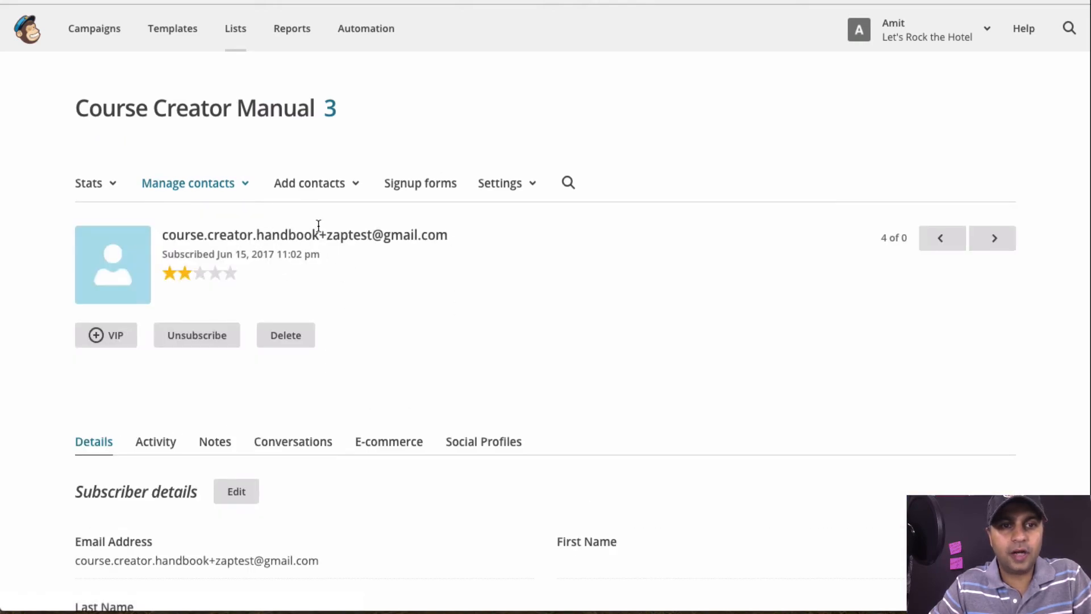
drag(319, 233, 470, 240)
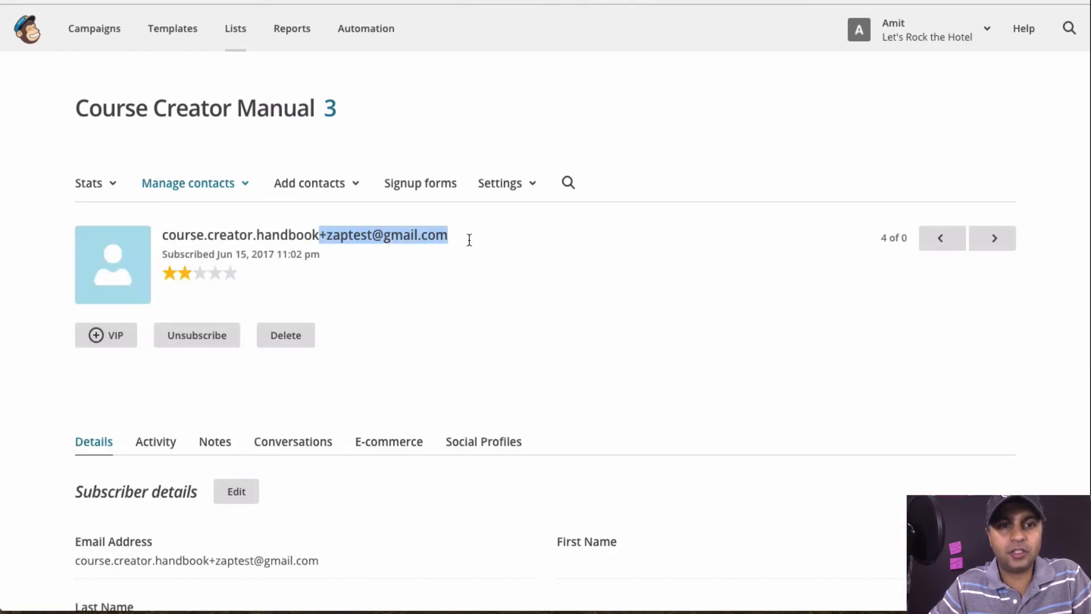
scroll(470, 240, down, 4)
scroll(468, 239, up, 4)
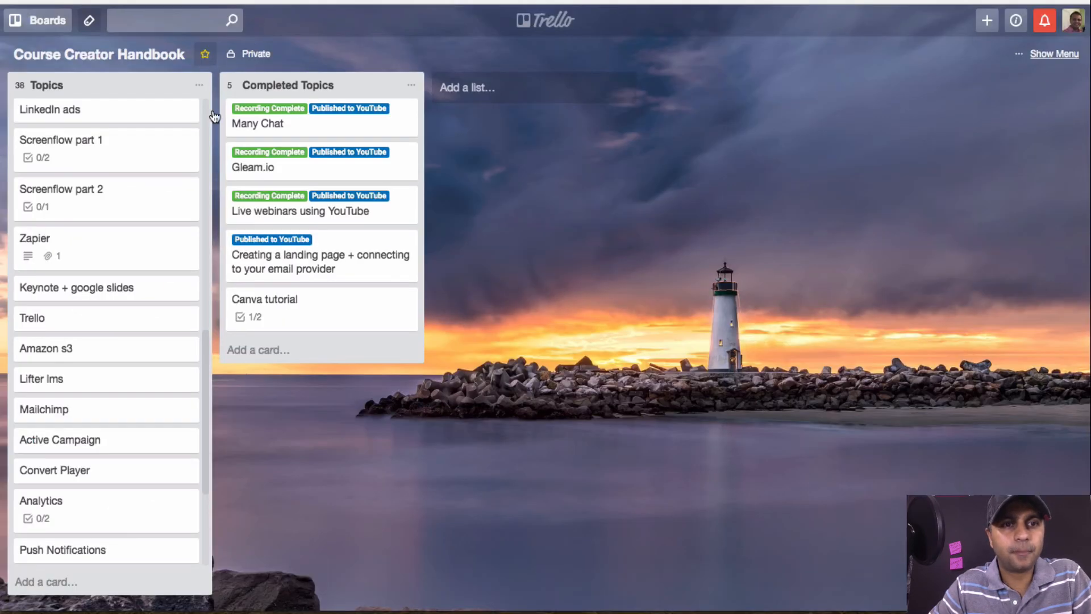
click(114, 242)
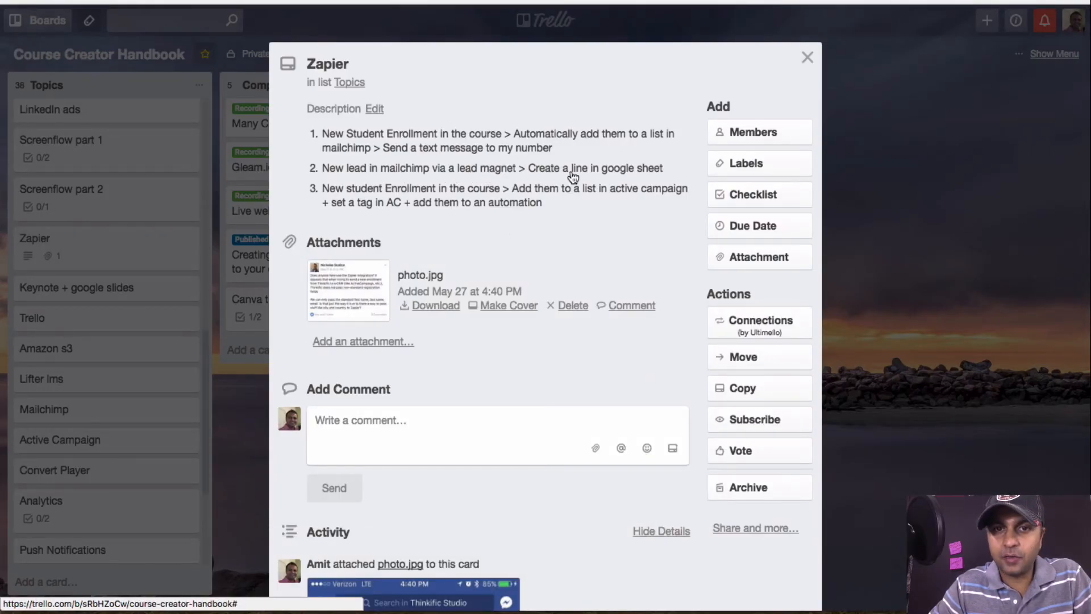
click(808, 57)
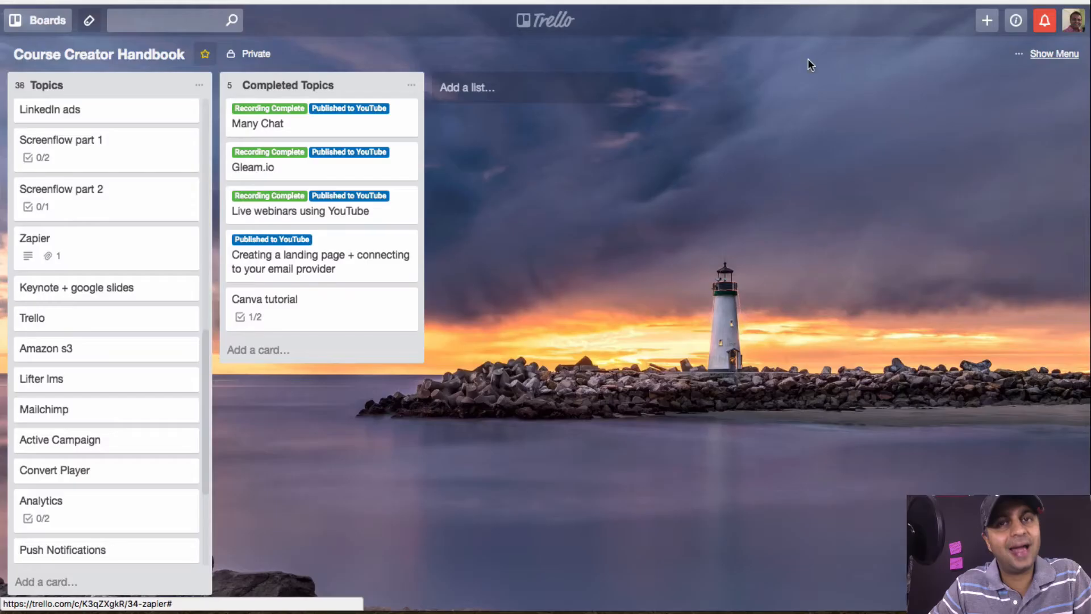
Go to Lists, open Course Creator Handbook, and choose Add contacts > Add a subscriber.
click(296, 1)
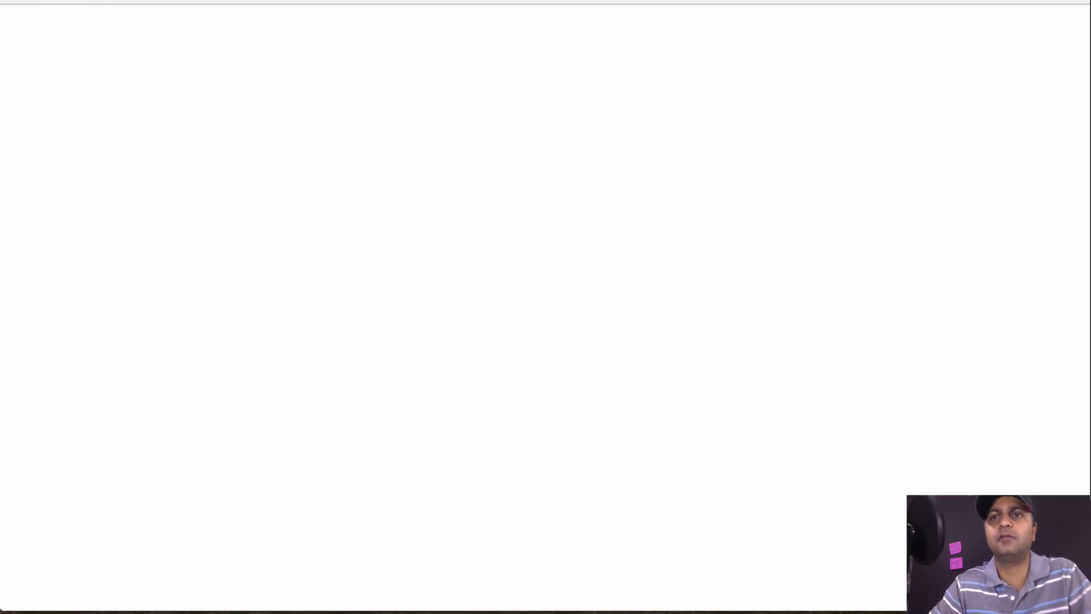
click(241, 1)
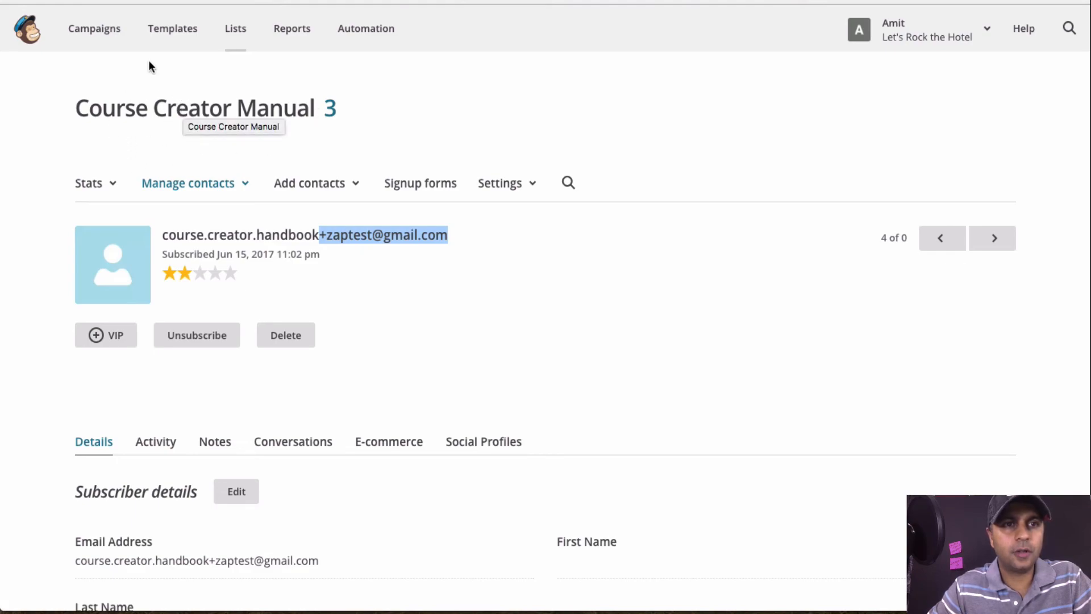
click(230, 49)
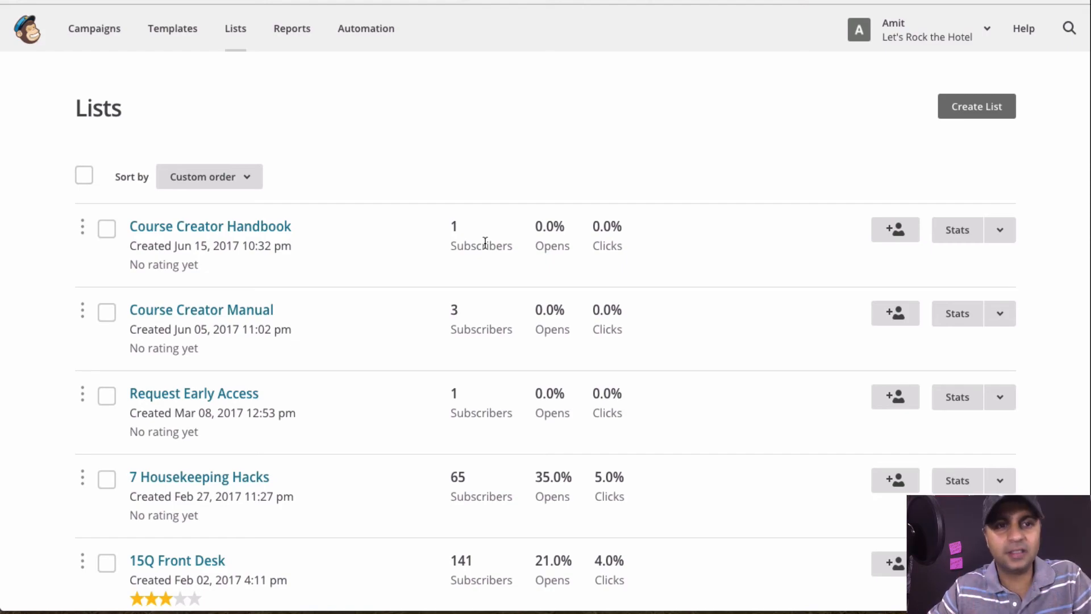
click(262, 239)
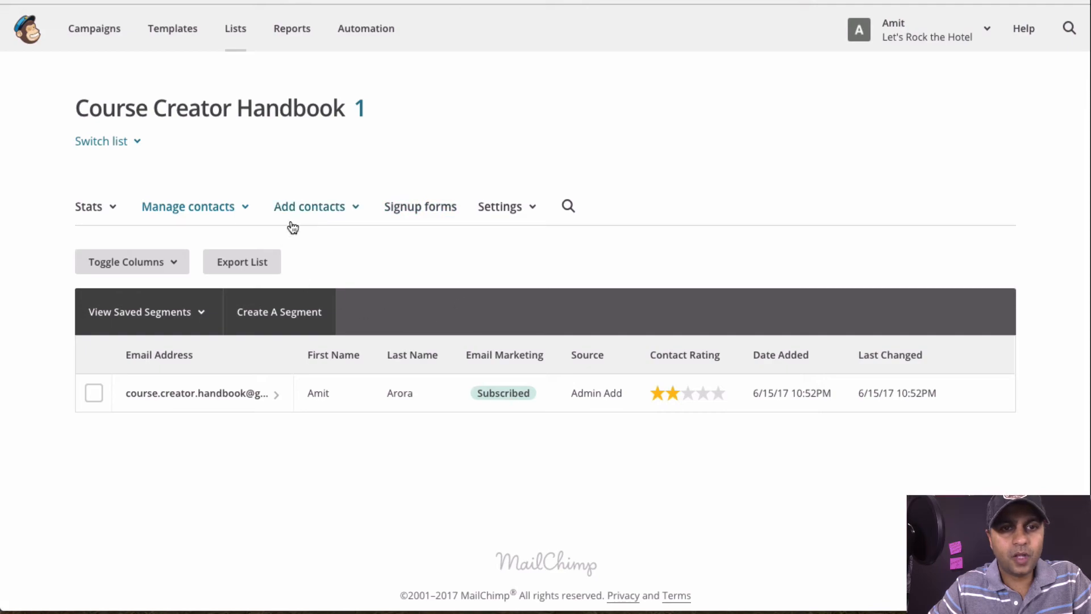
click(316, 210)
click(317, 239)
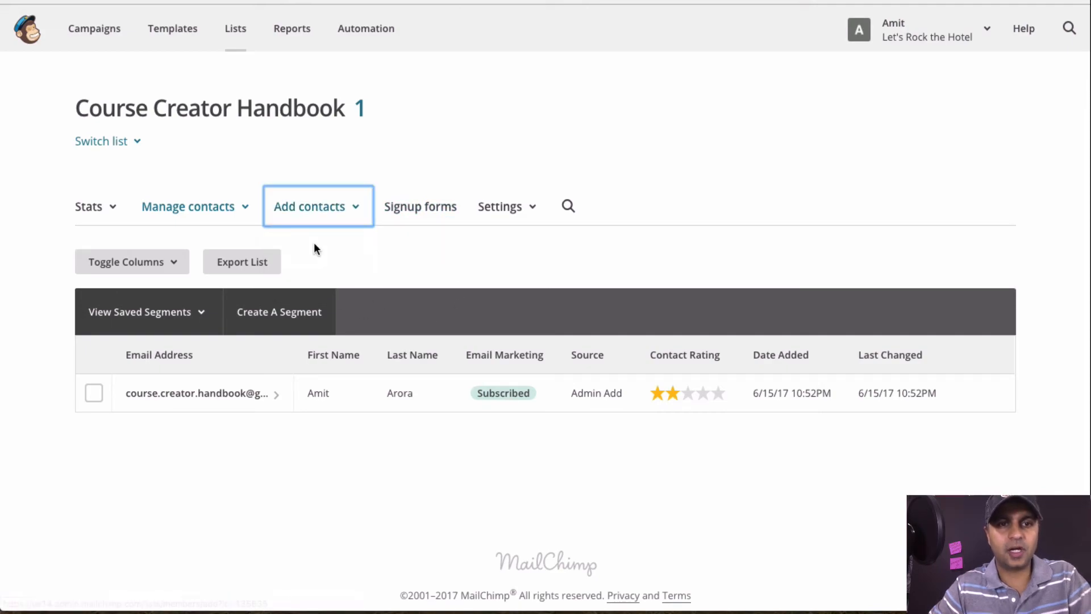
scroll(439, 334, down, 5)
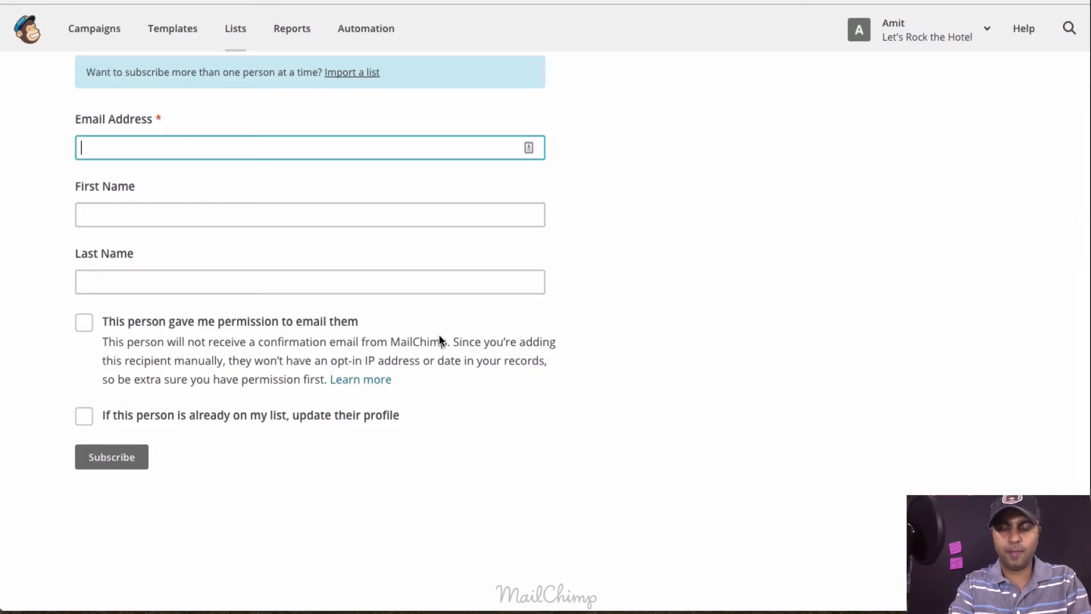
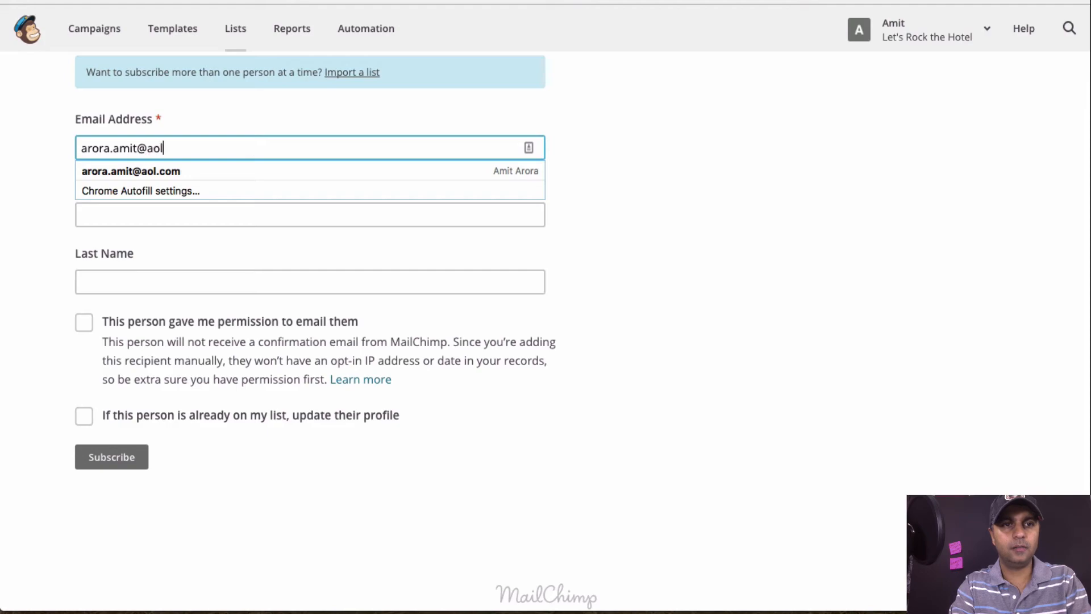
Enter the test contact's email, first name and last name, grant email permission, and subscribe them.
key(Tab)
key(Tab)
key(Tab)
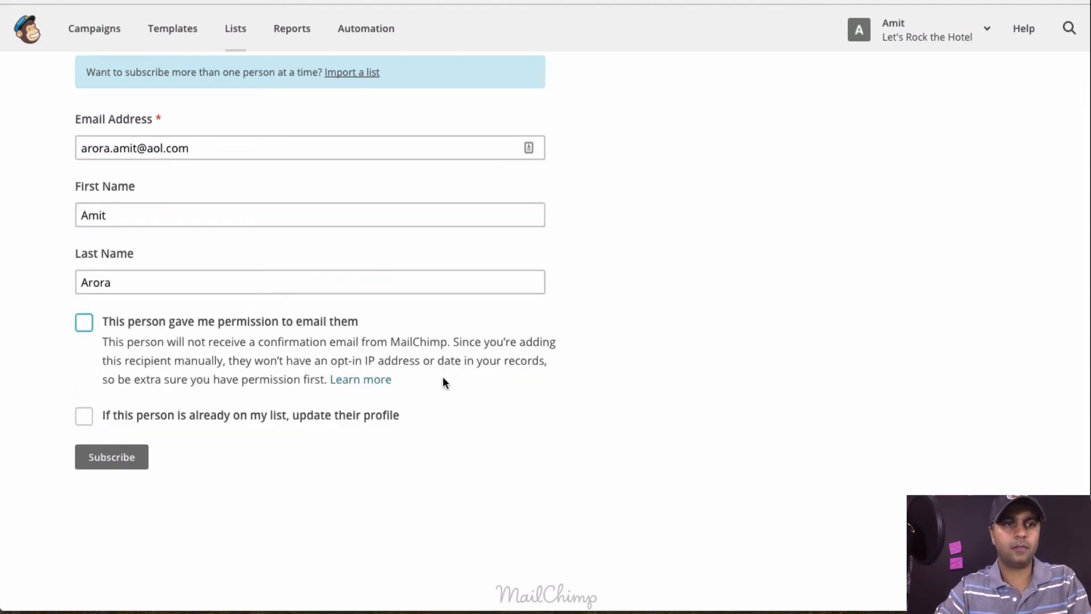
key(space)
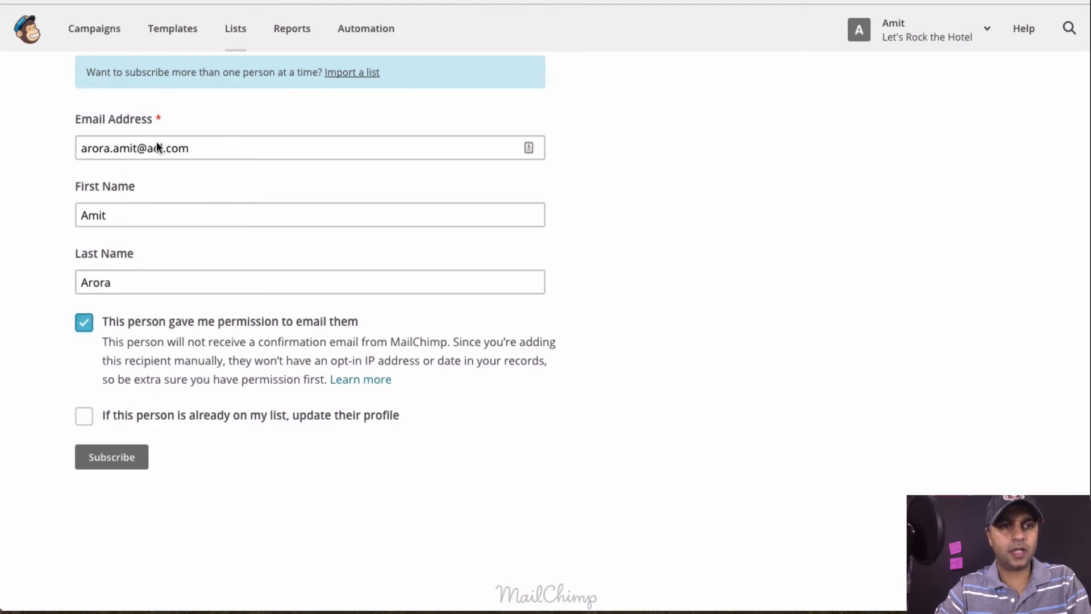
click(131, 456)
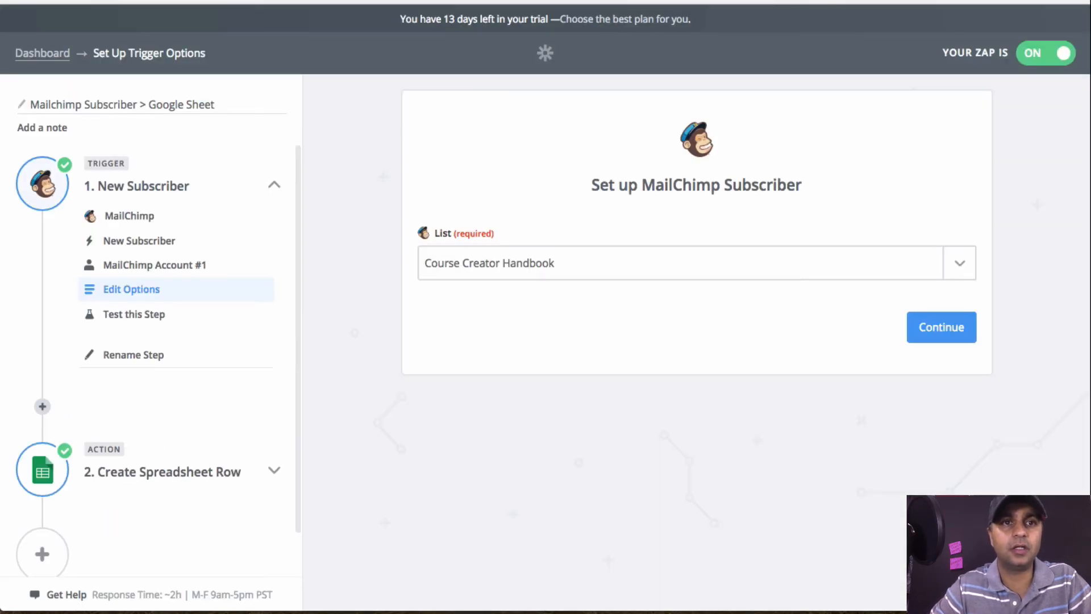
Check Zapier's Task History for the two successful Teachable zap runs, then return to the Zaps list.
click(25, 57)
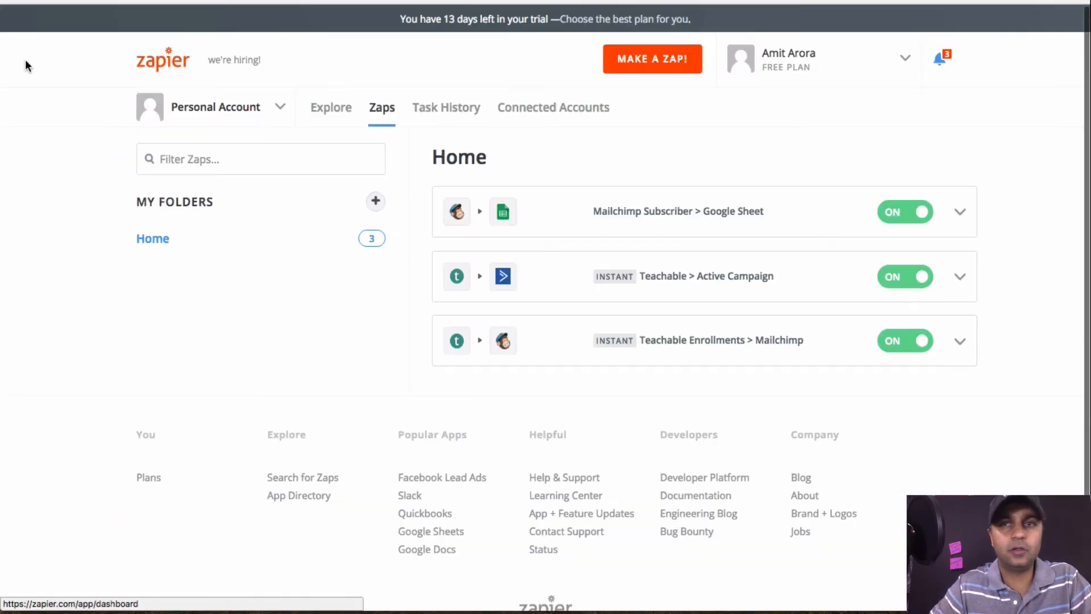
click(457, 114)
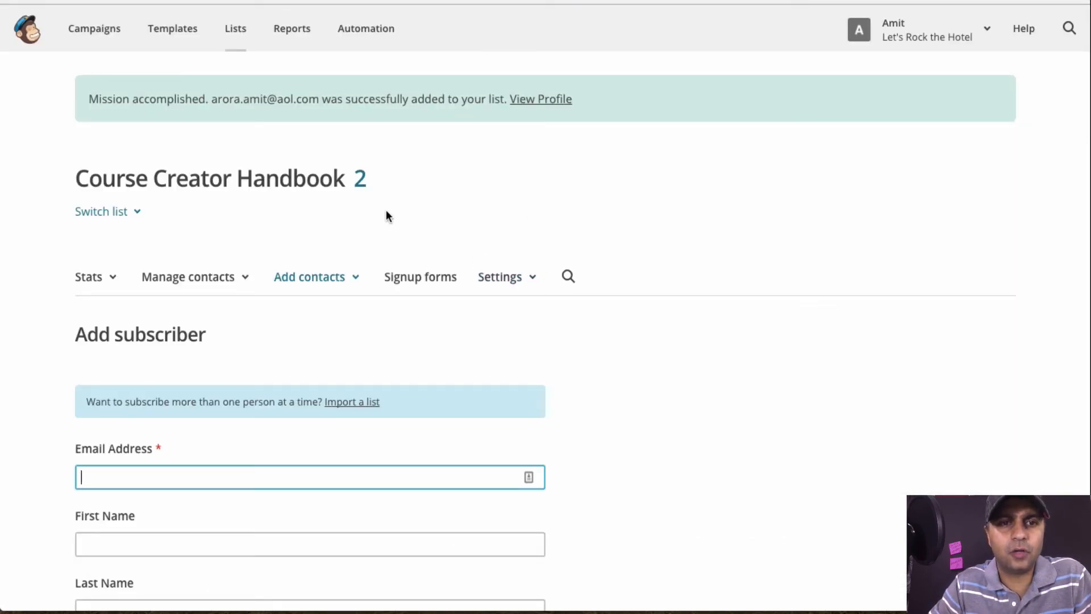
click(362, 190)
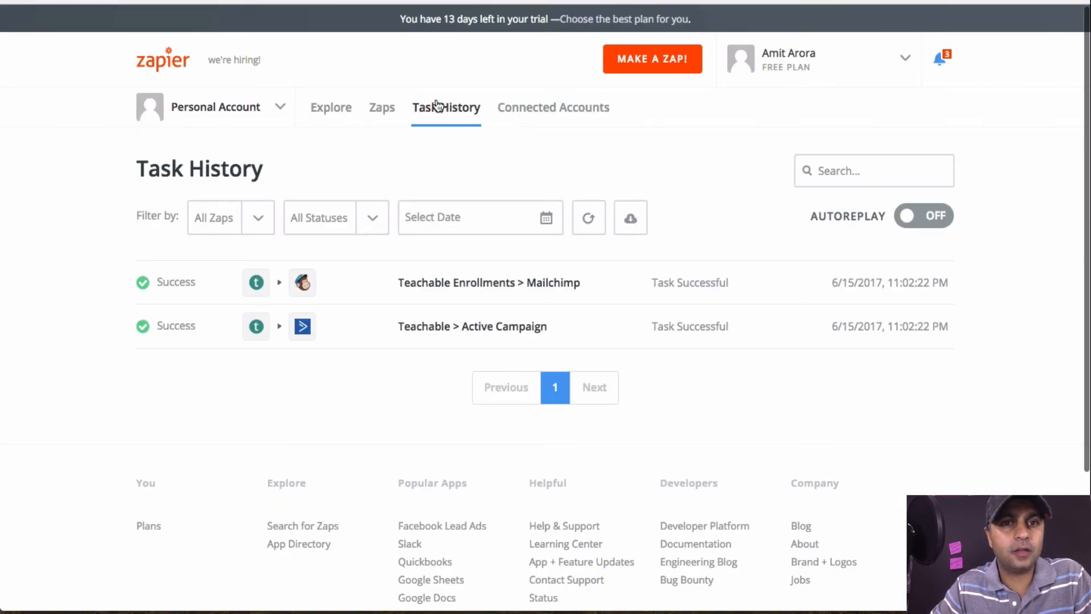
click(384, 114)
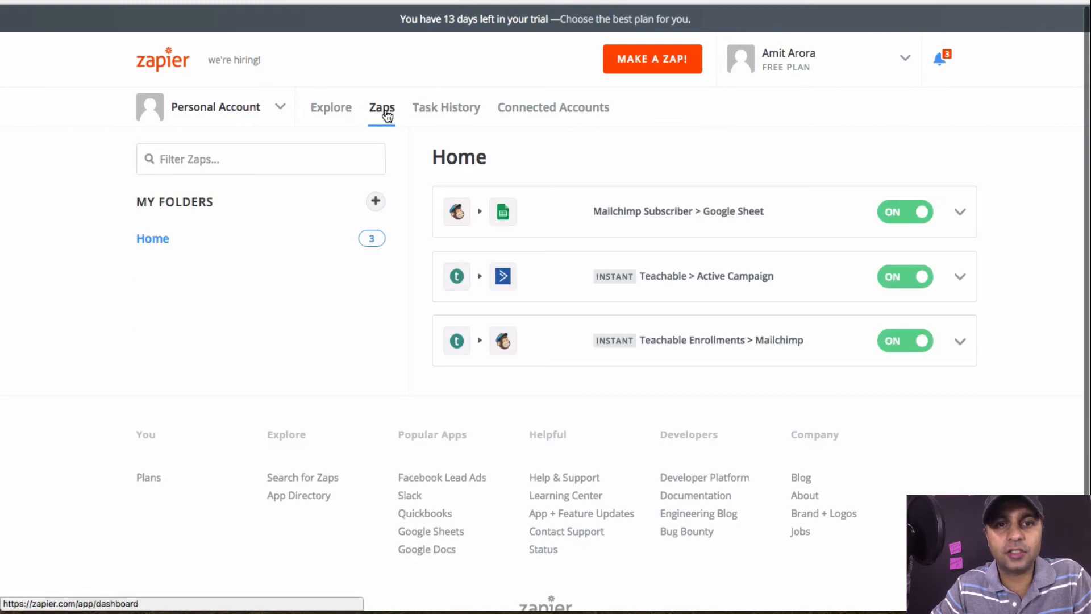
click(471, 114)
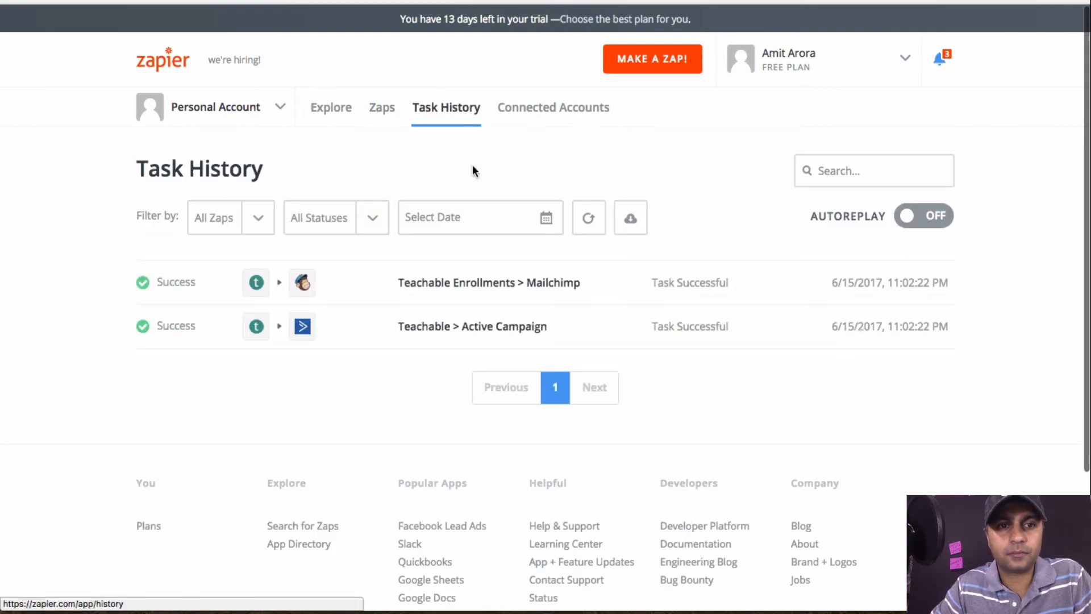
click(382, 108)
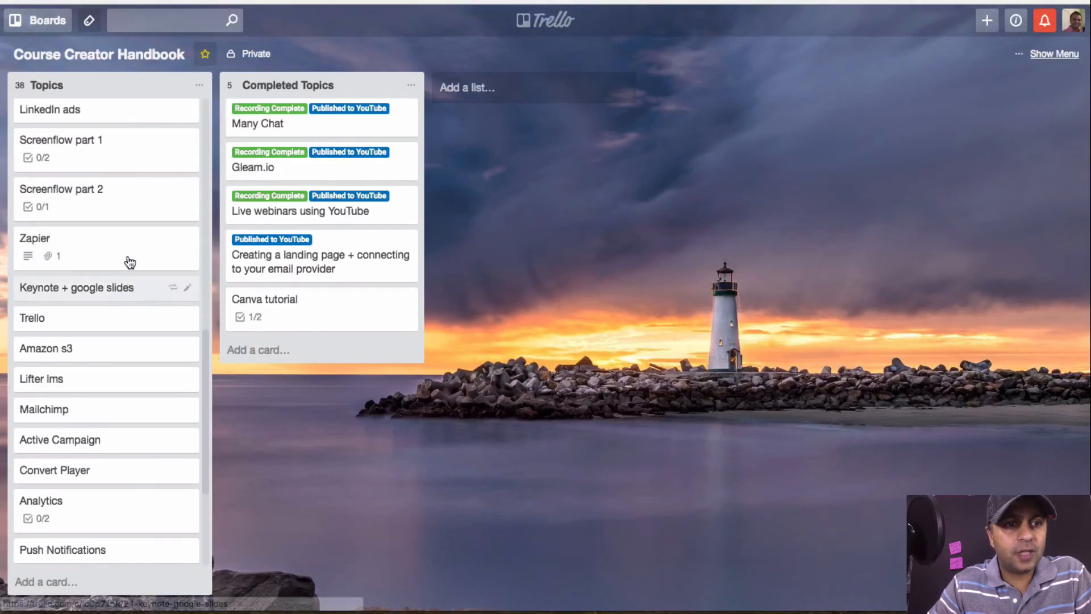
Open the Zapier card in the Topics list, glance at the browser's enrollment page, then return to Trello.
click(124, 252)
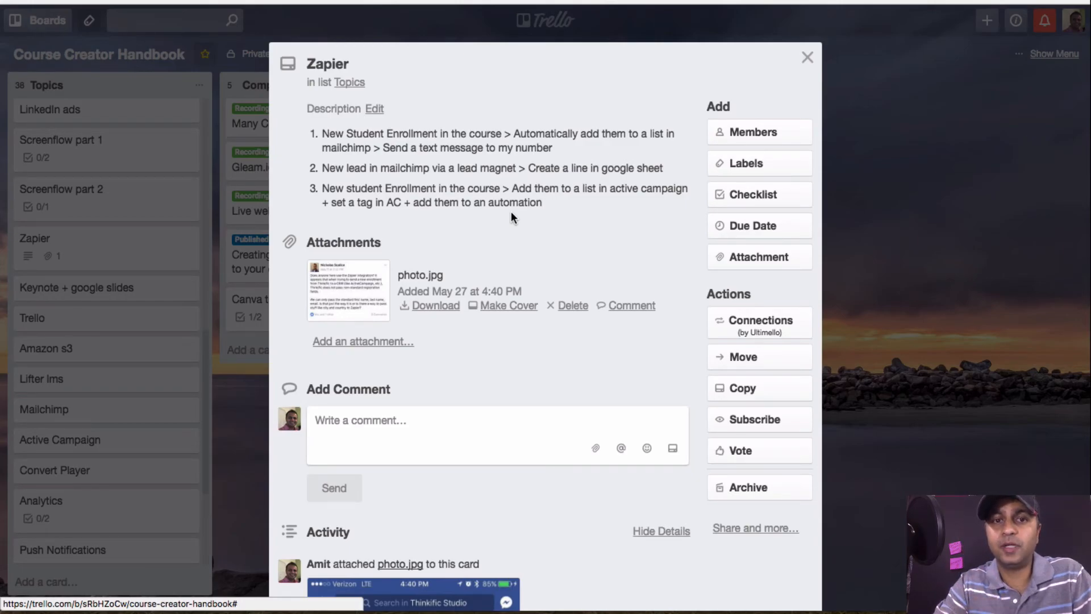
key(ctrl+Up)
click(587, 334)
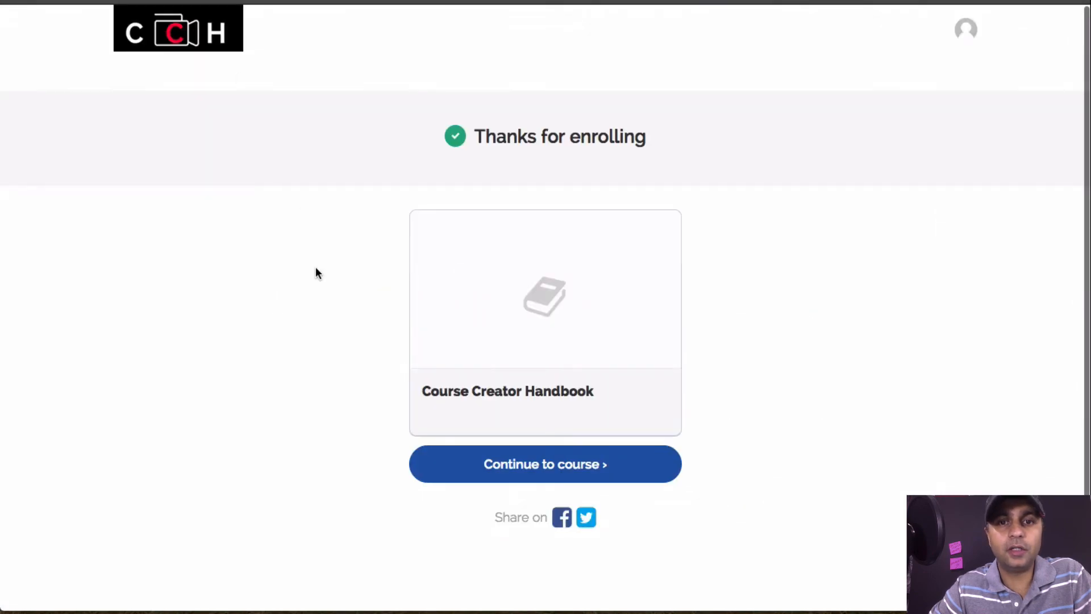
scroll(321, 298, down, 3)
scroll(321, 298, up, 3)
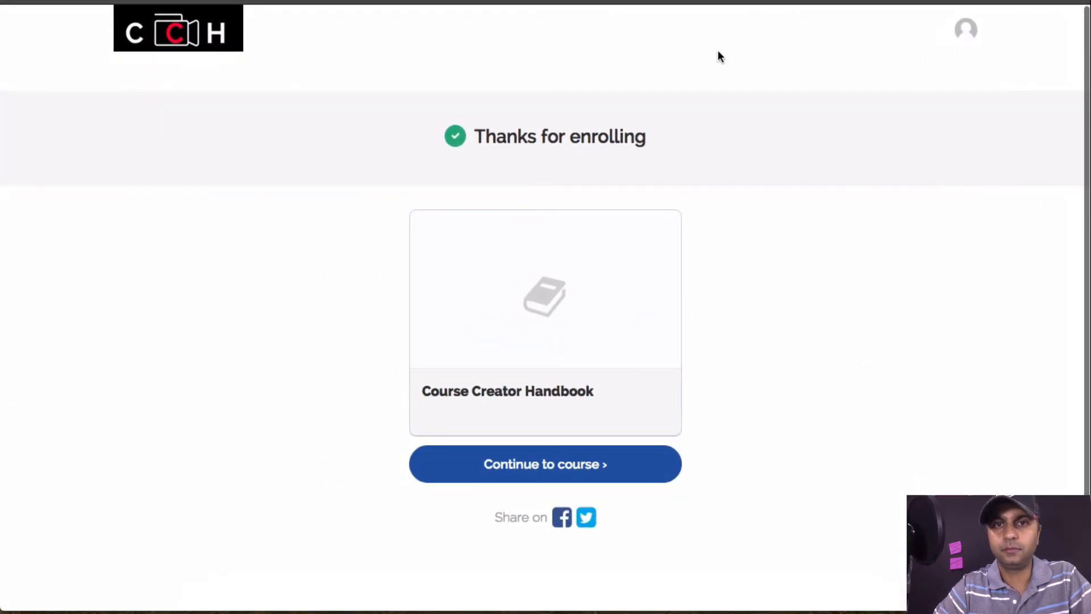
key(ctrl+Up)
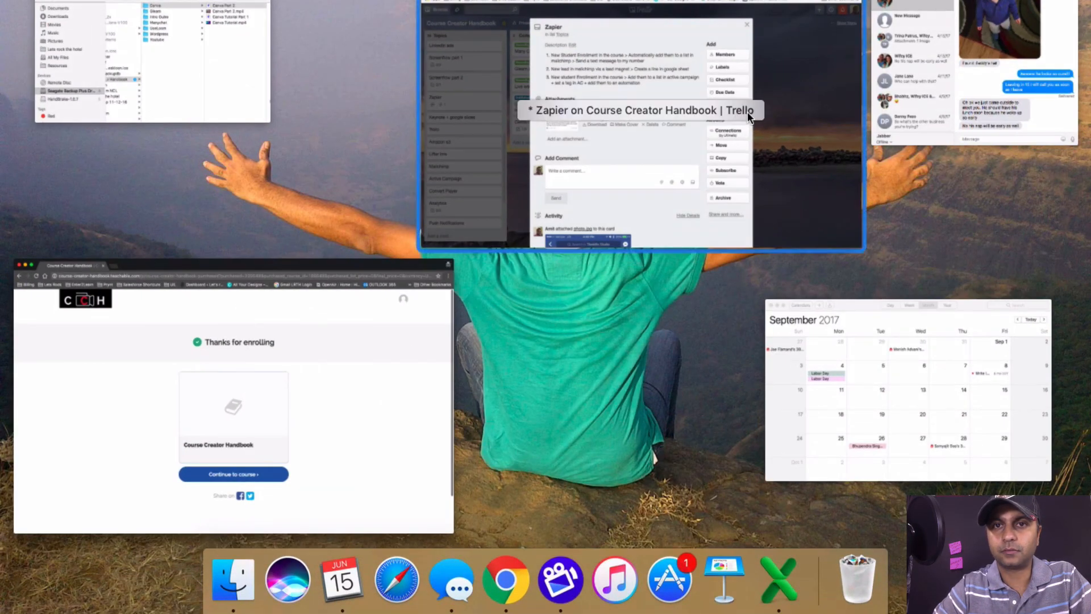
click(748, 112)
Close the Trello card and open ActiveCampaign's Demo List contacts, now showing 24 active.
click(807, 57)
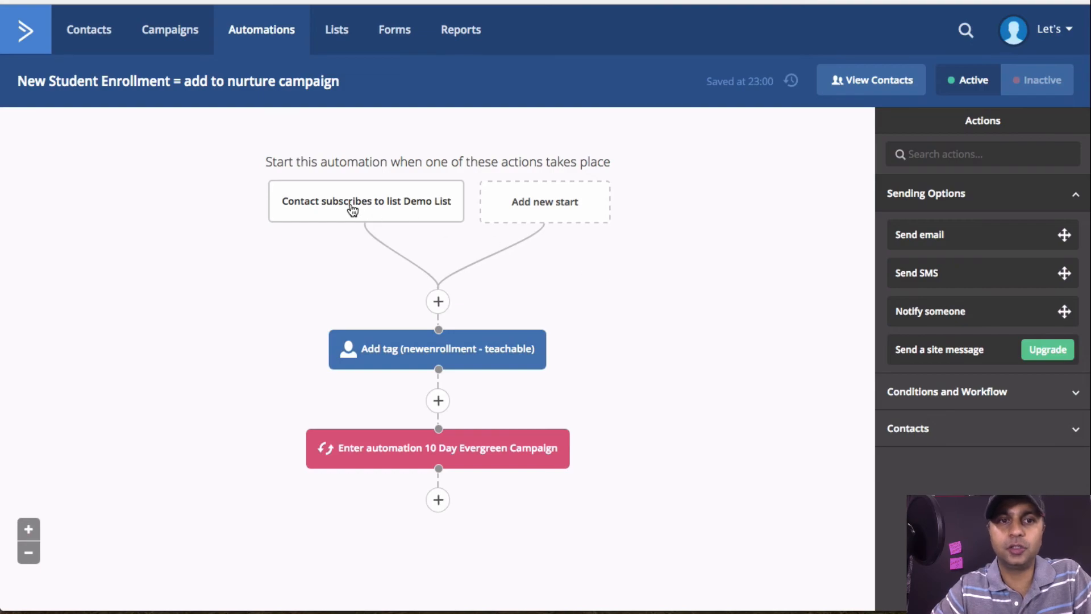
mouse_move(371, 208)
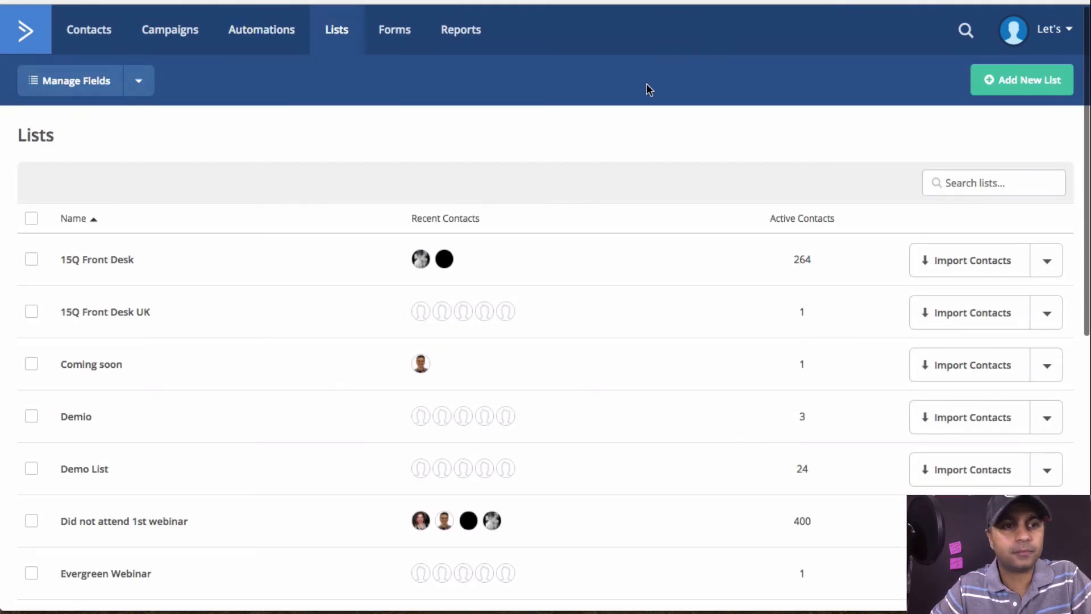
scroll(493, 291, down, 5)
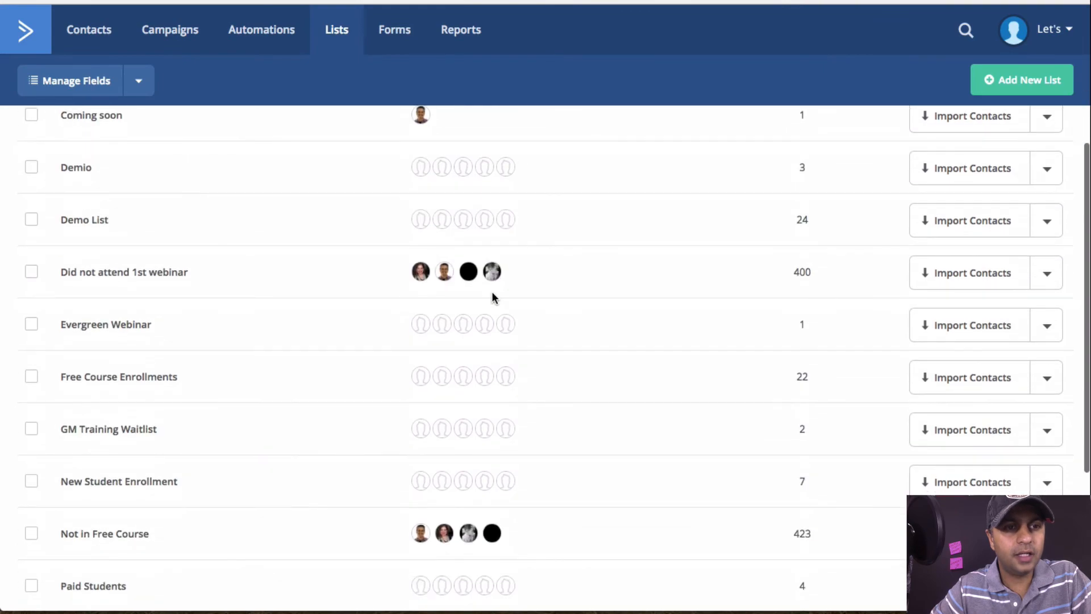
click(88, 224)
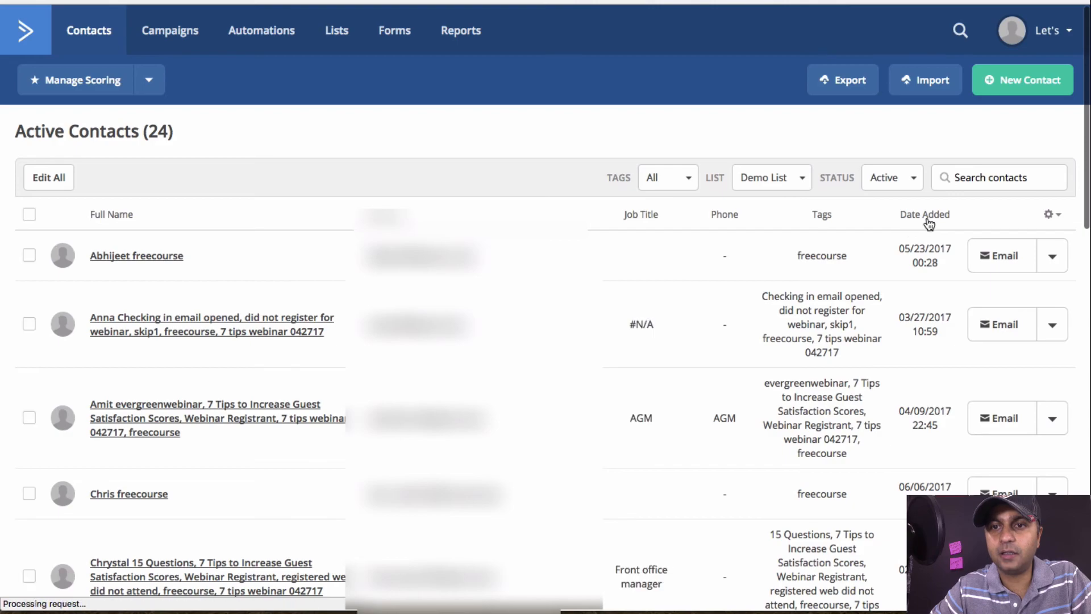
Sort Demo List contacts by Date Added and open the newest contact, tagged newenrollment - teachable.
click(928, 223)
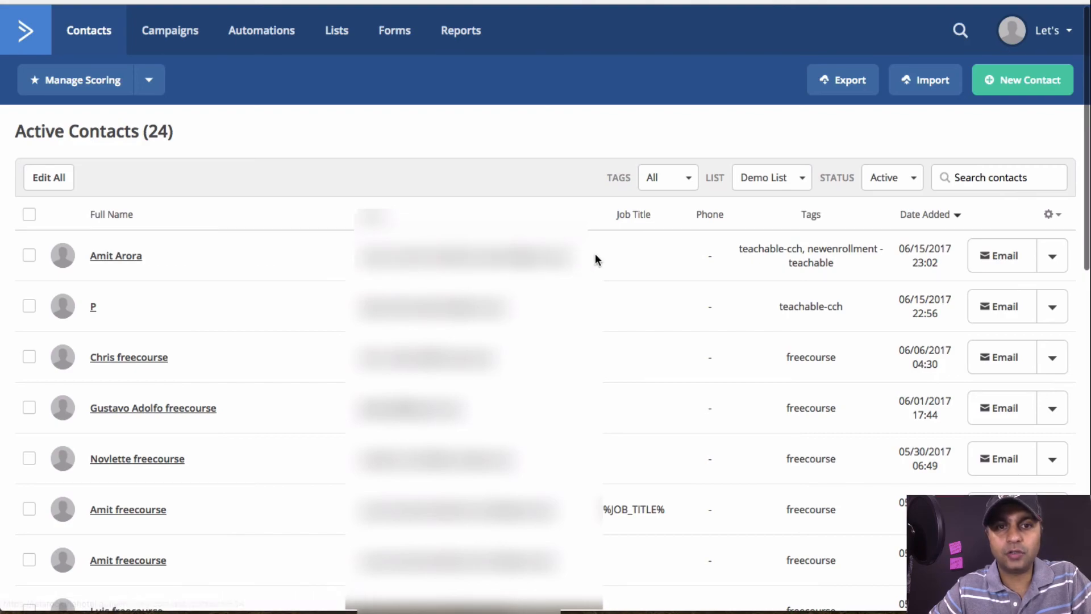
click(134, 262)
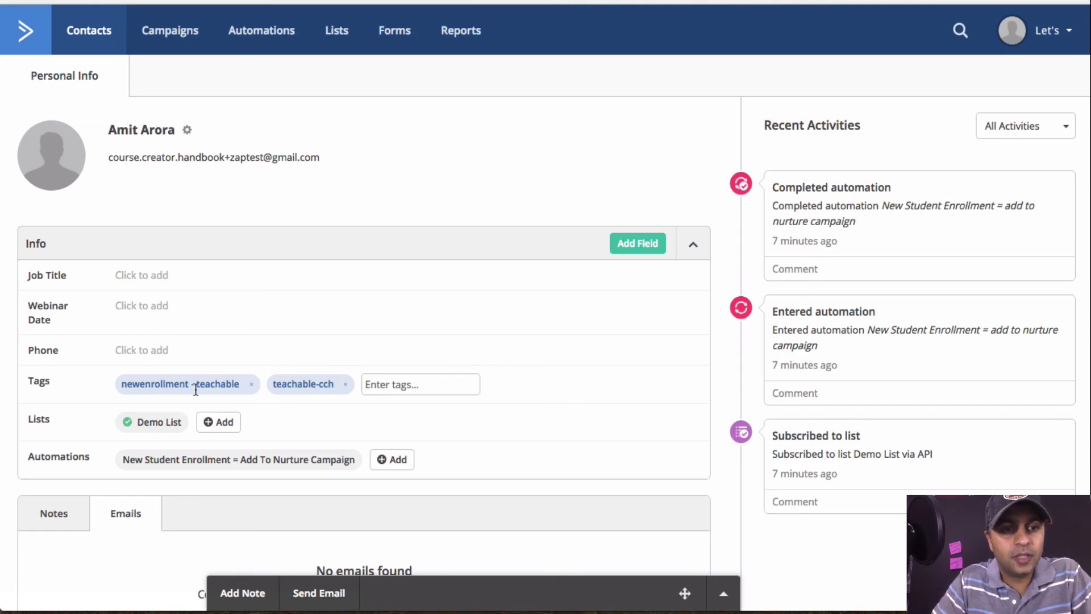
scroll(203, 388, down, 2)
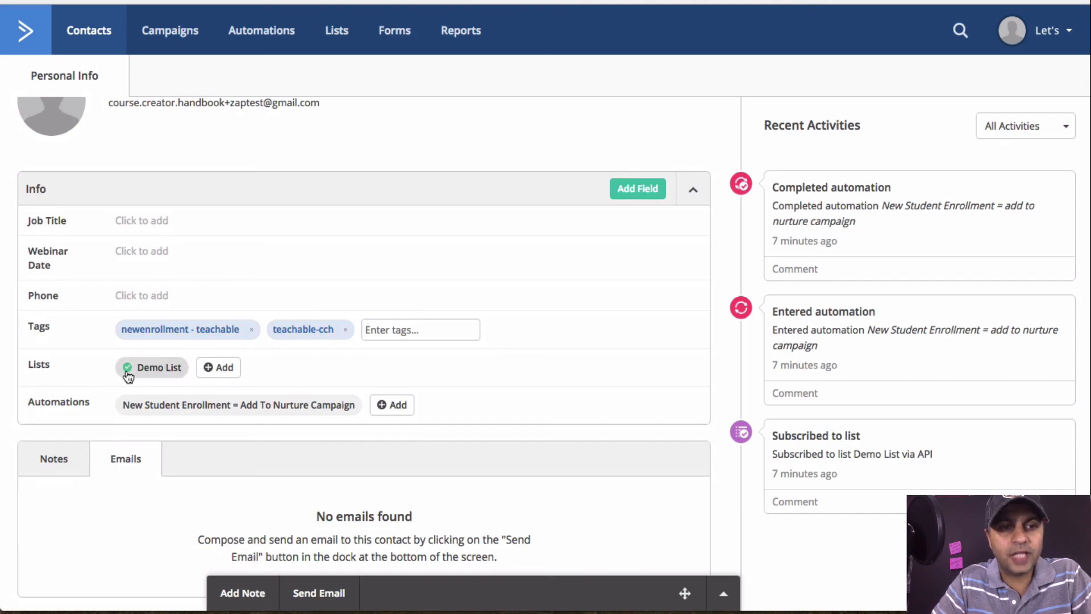
Confirm the contact's nurture automation shows 100% completed, then go to the Automations list.
mouse_move(157, 410)
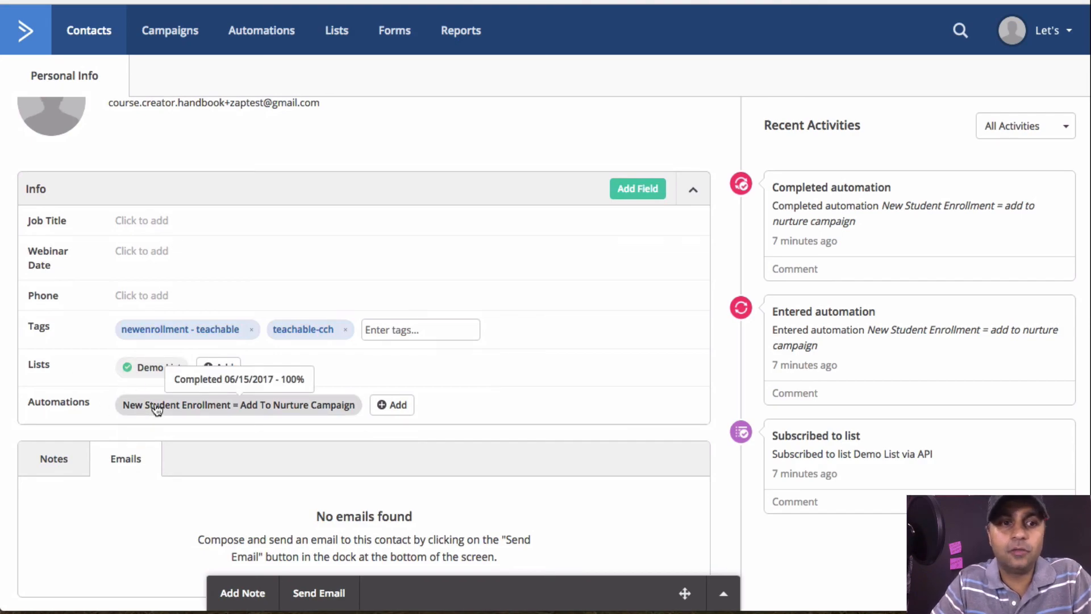
click(218, 407)
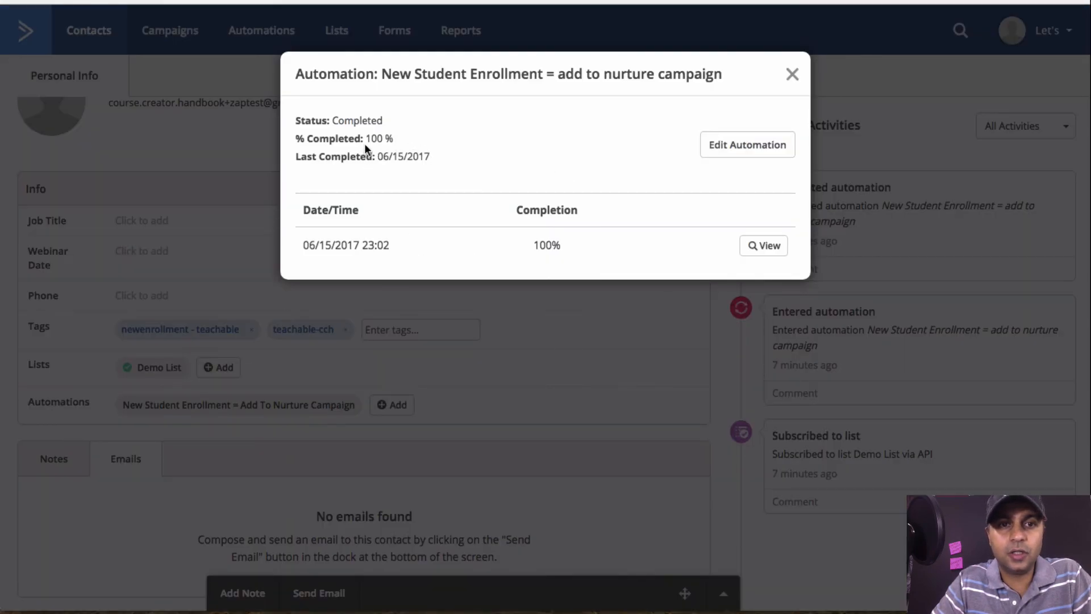
click(793, 75)
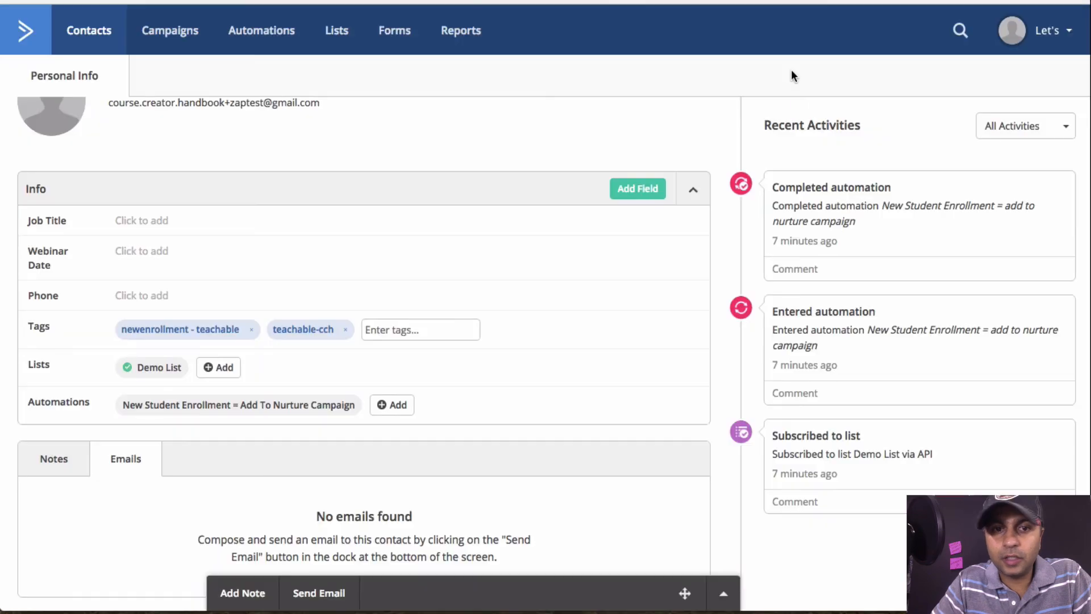
scroll(525, 293, down, 2)
scroll(525, 292, up, 3)
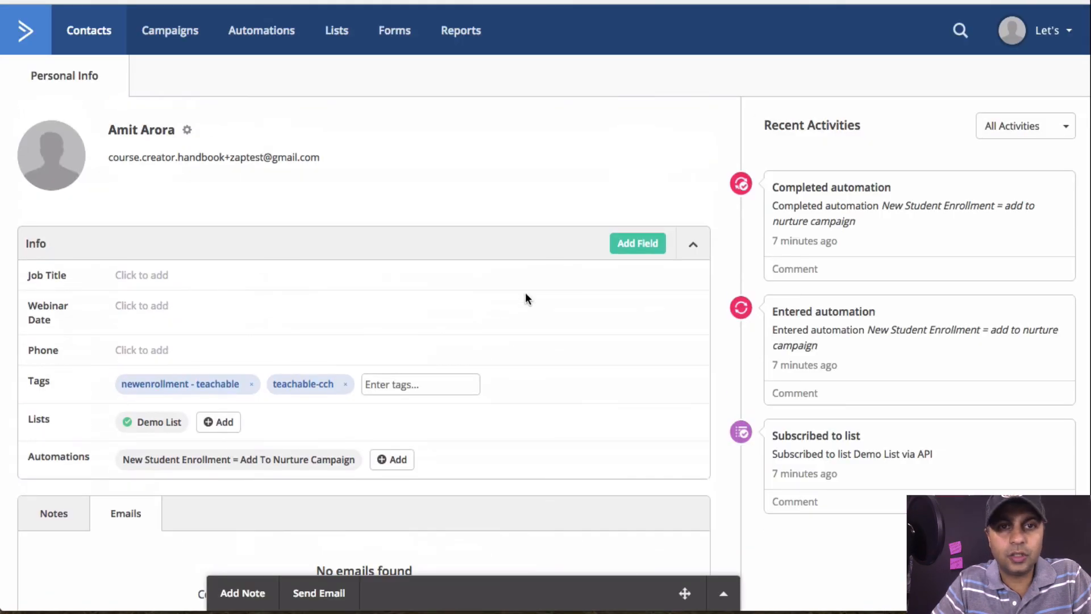
click(279, 39)
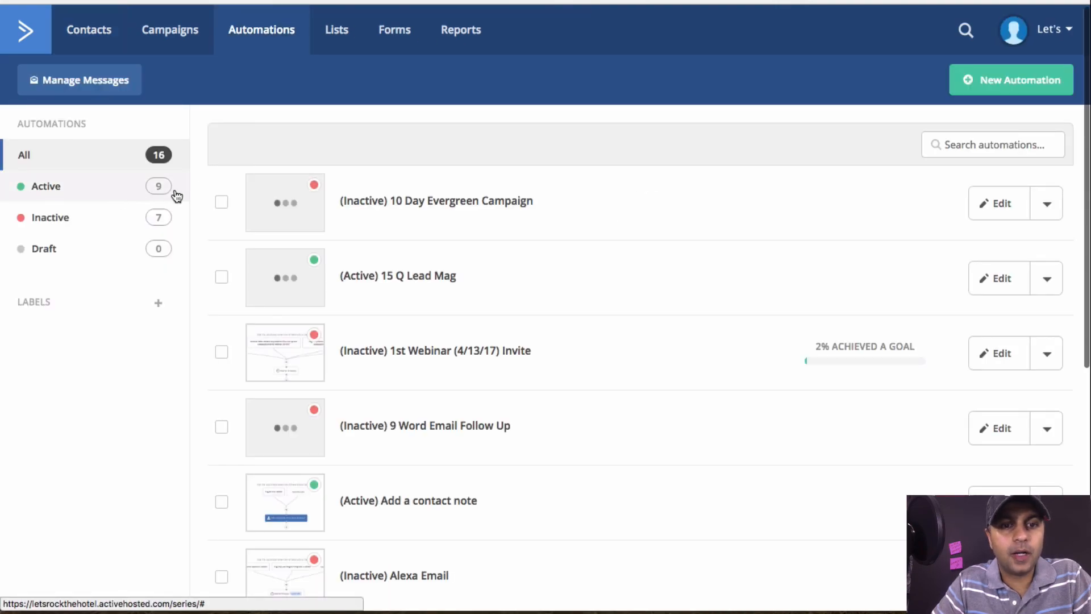
Filter the automations list to Active, then to Inactive automations.
click(113, 190)
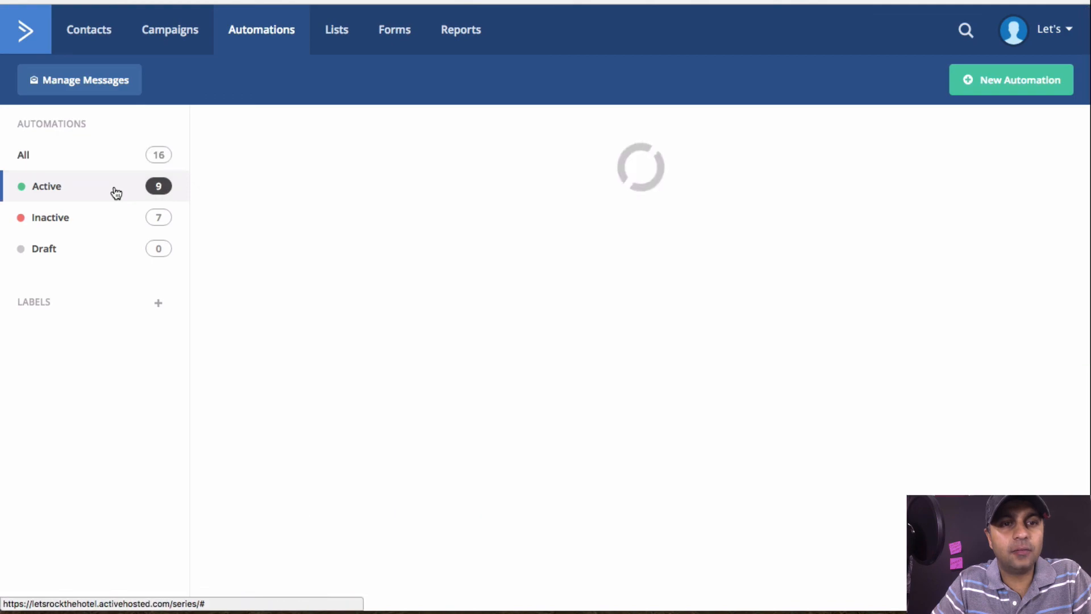
scroll(546, 341, down, 6)
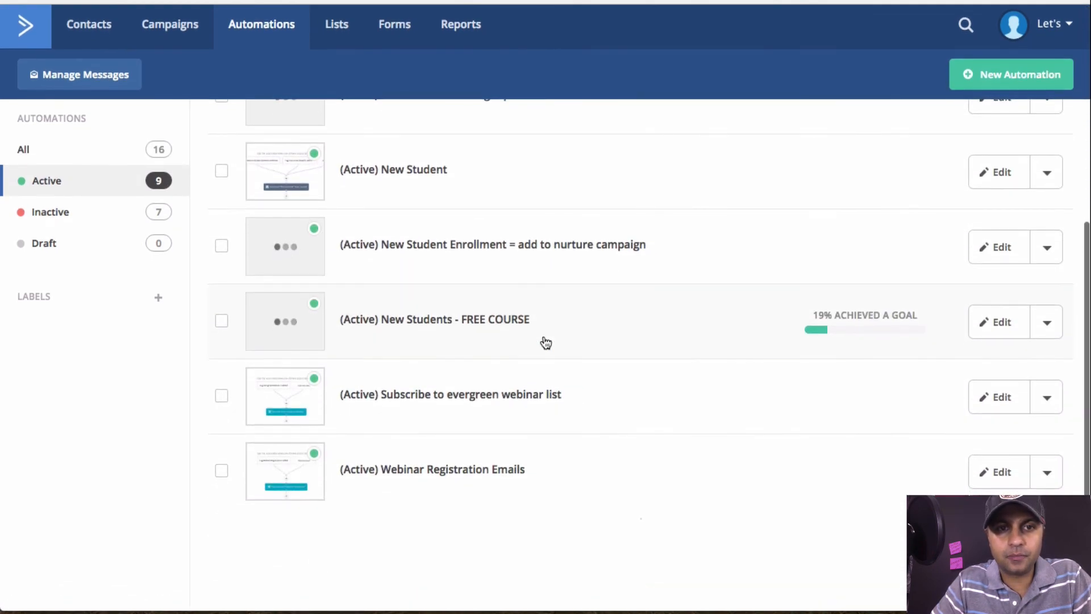
scroll(546, 343, up, 4)
scroll(546, 342, up, 3)
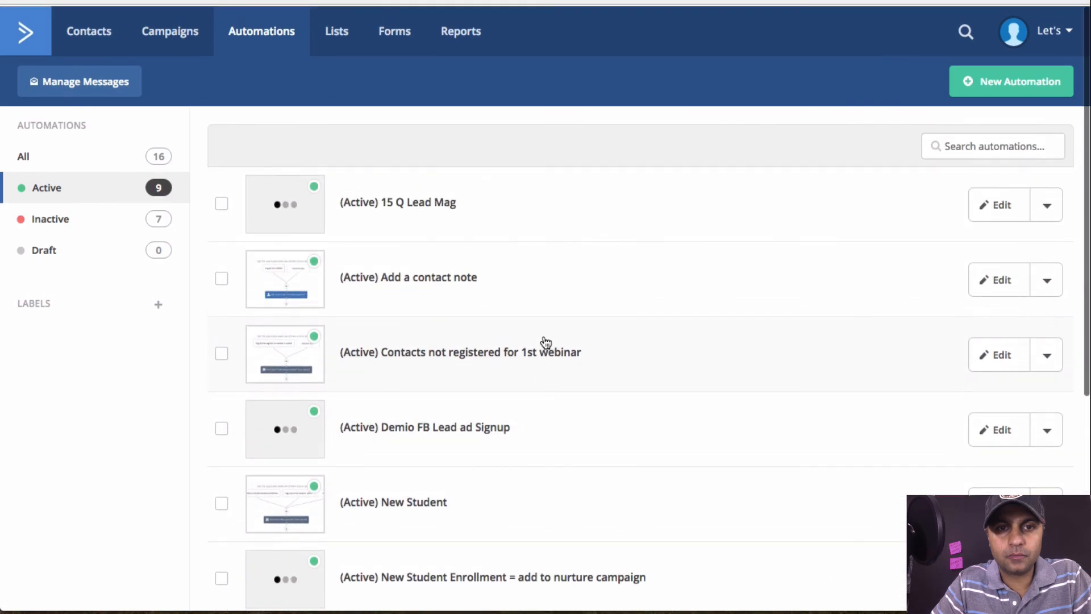
click(93, 220)
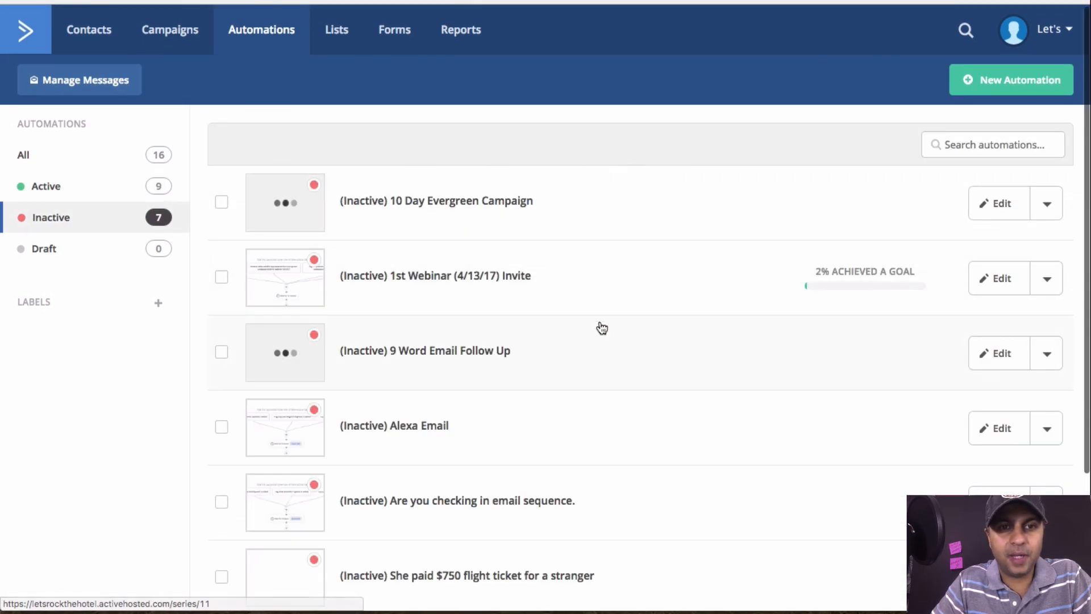
Open 10 Day Evergreen Campaign, zoom out to review its tag-triggered workflow, then return to Automations.
click(499, 206)
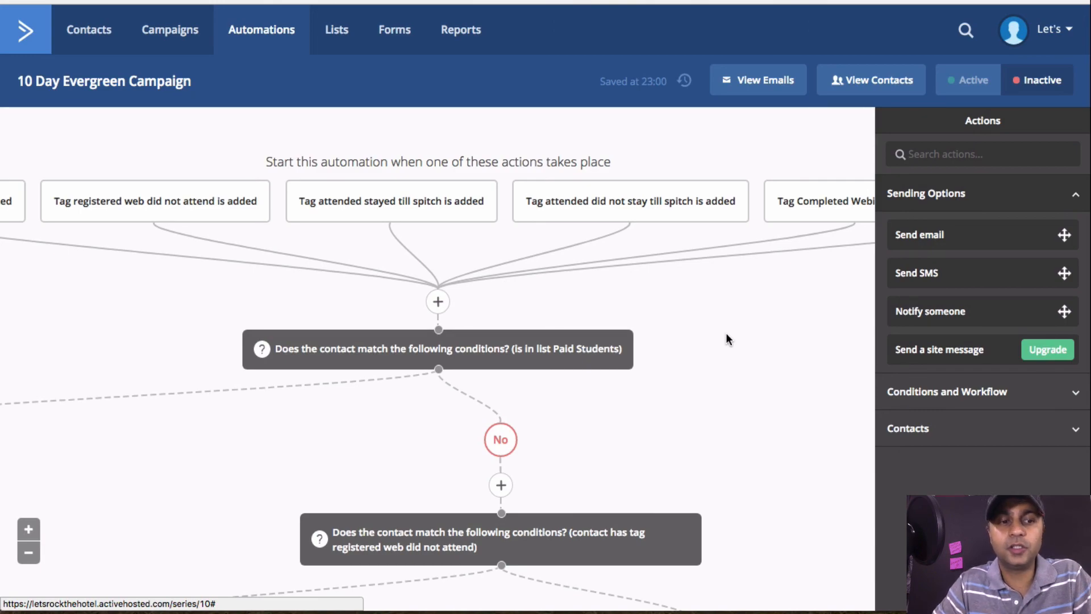
click(28, 551)
click(28, 552)
click(28, 552)
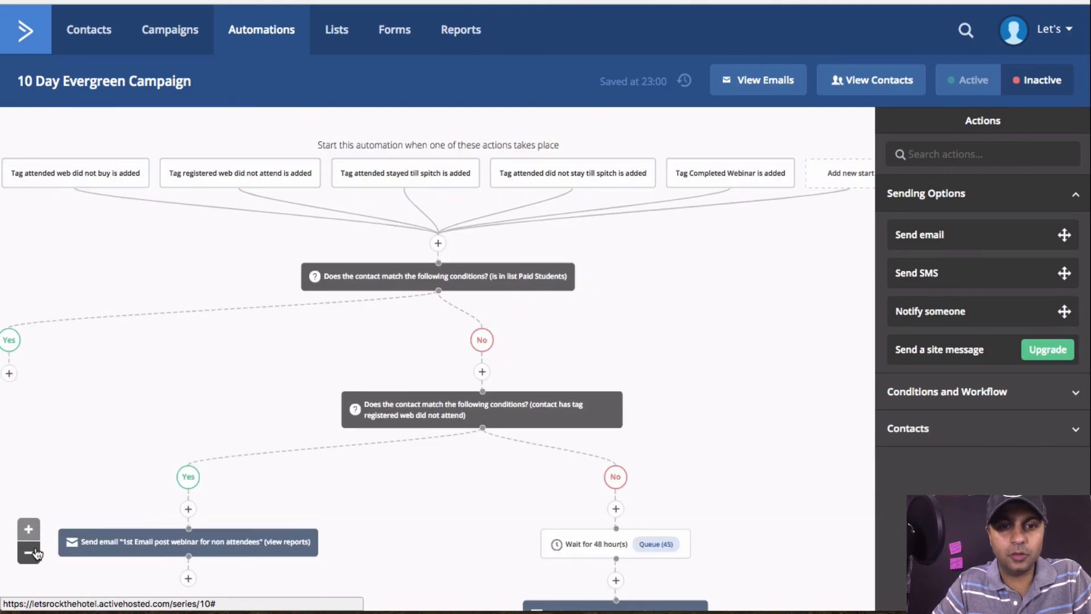
click(28, 552)
scroll(374, 575, down, 5)
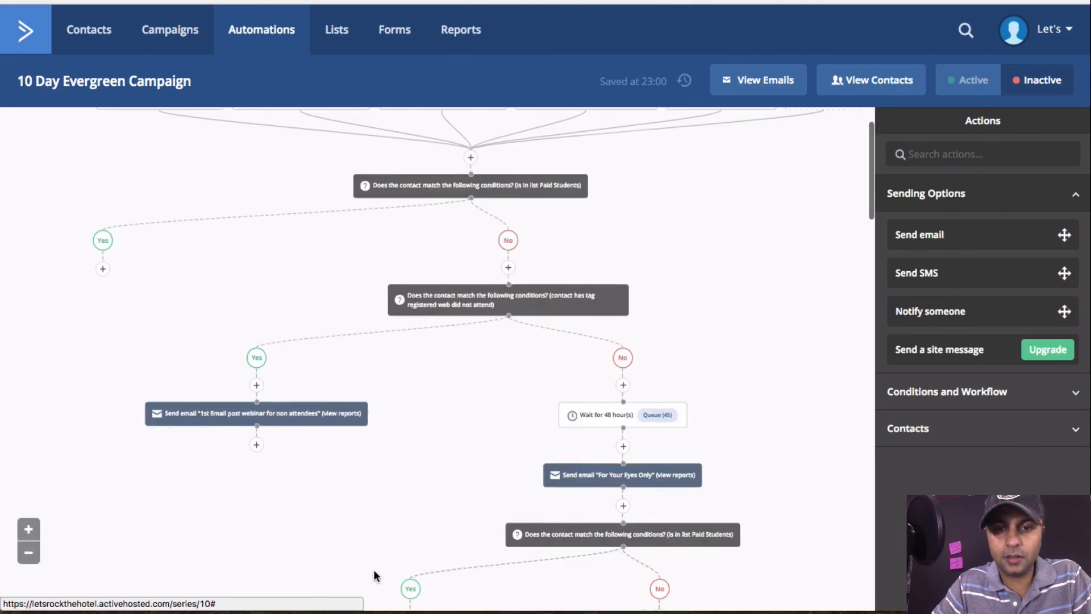
scroll(733, 400, down, 6)
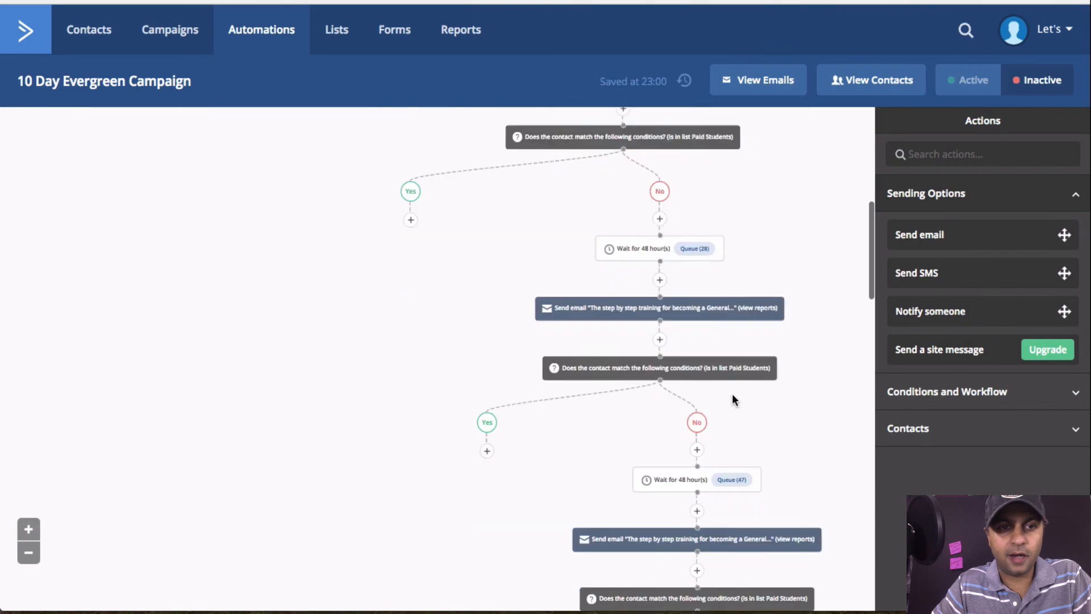
scroll(732, 396, up, 10)
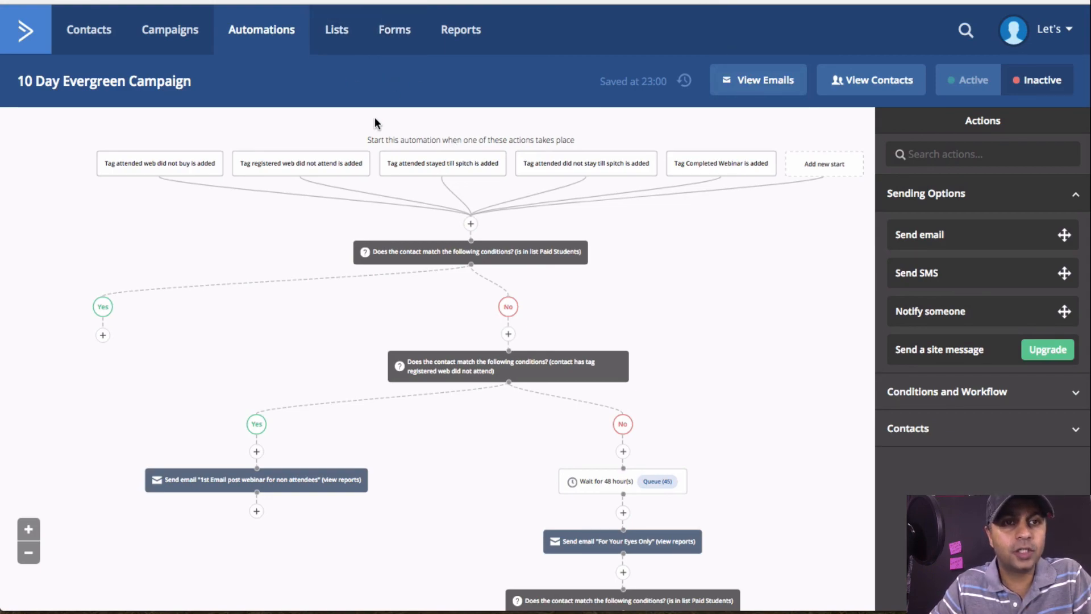
click(263, 39)
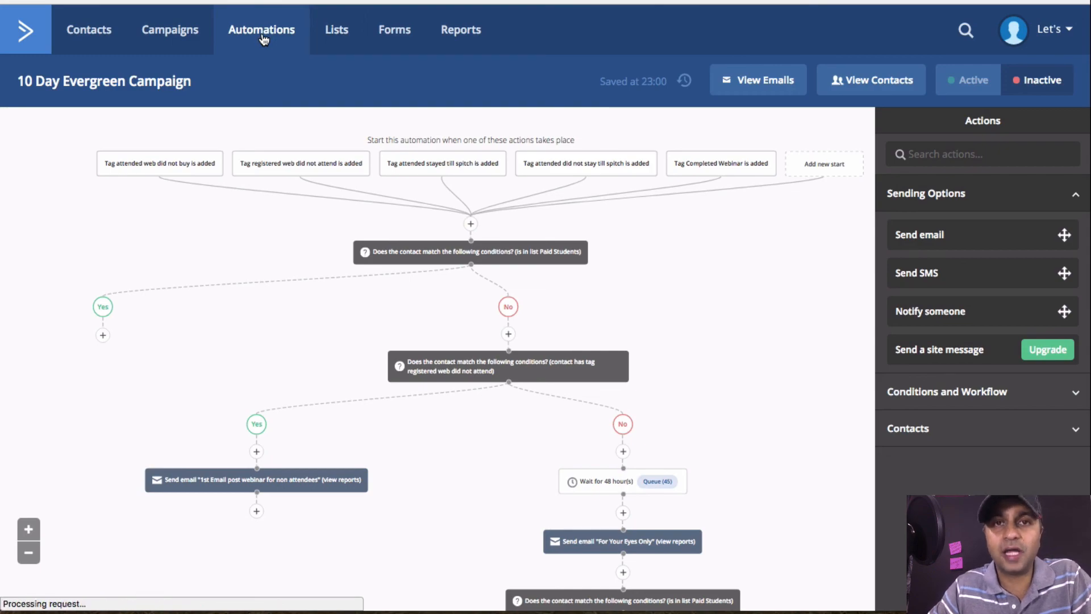